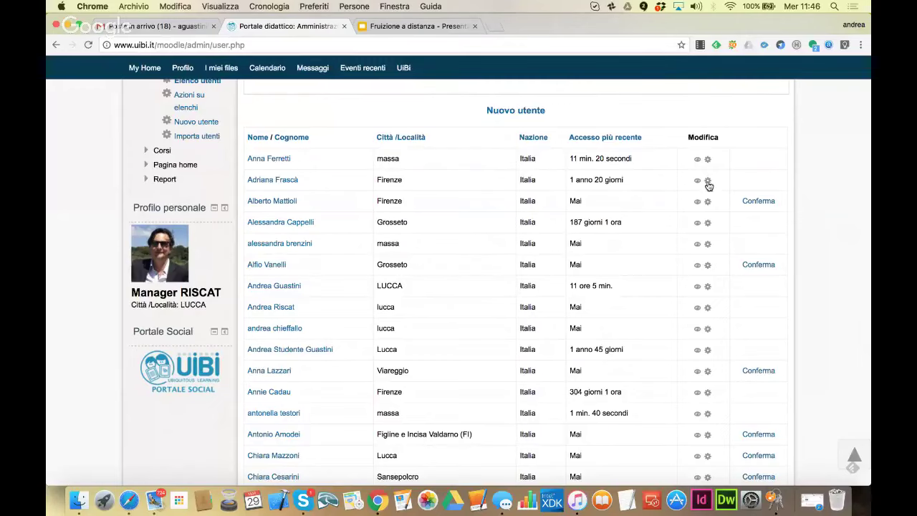
Confirm the first three pending accounts on page 1 of the user list, from Firenze, Grosseto and Viareggio.
left_click(752, 203)
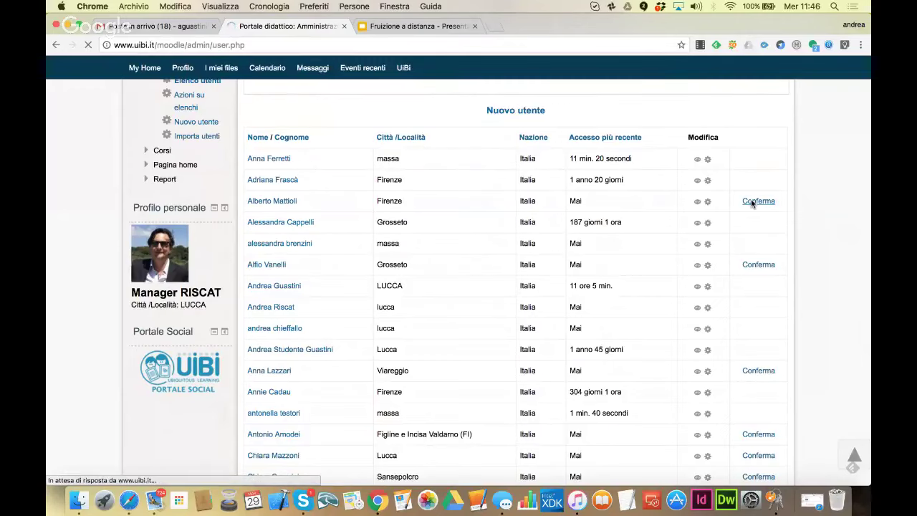
scroll(752, 222, "down", 2)
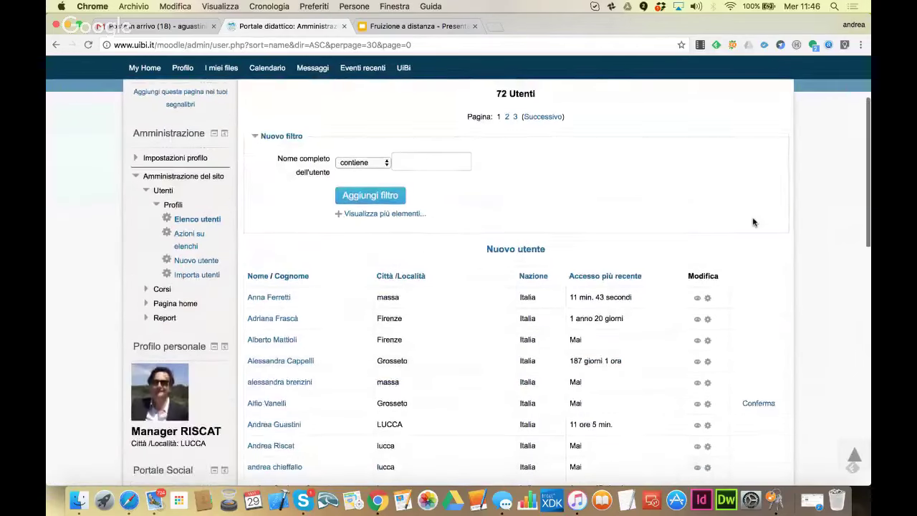
scroll(753, 222, "down", 2)
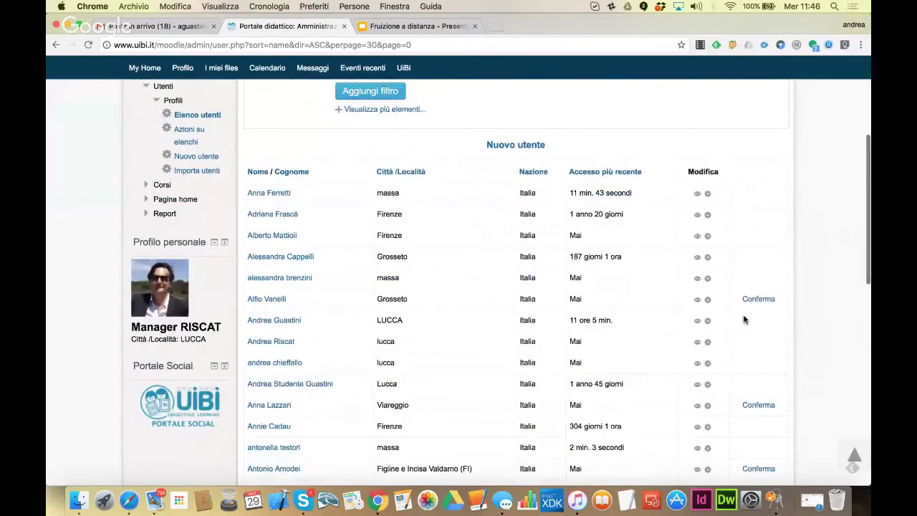
left_click(761, 301)
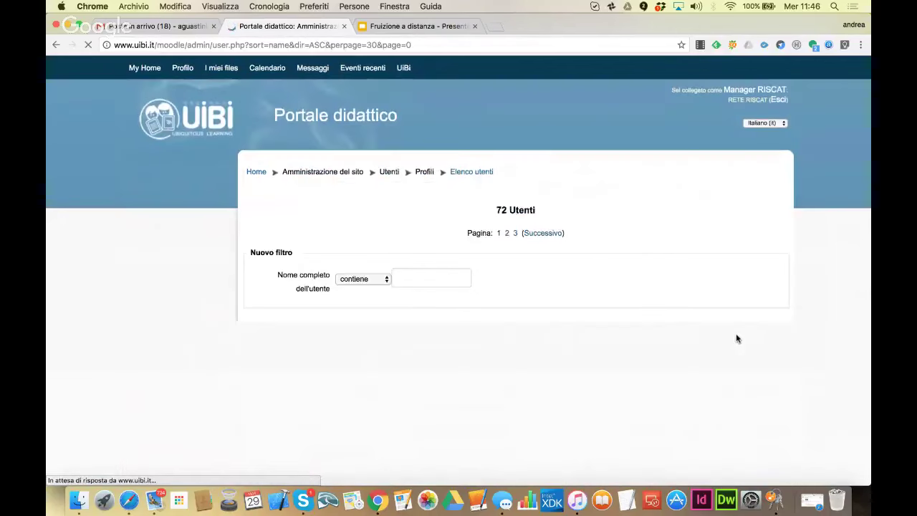
scroll(735, 339, "down", 5)
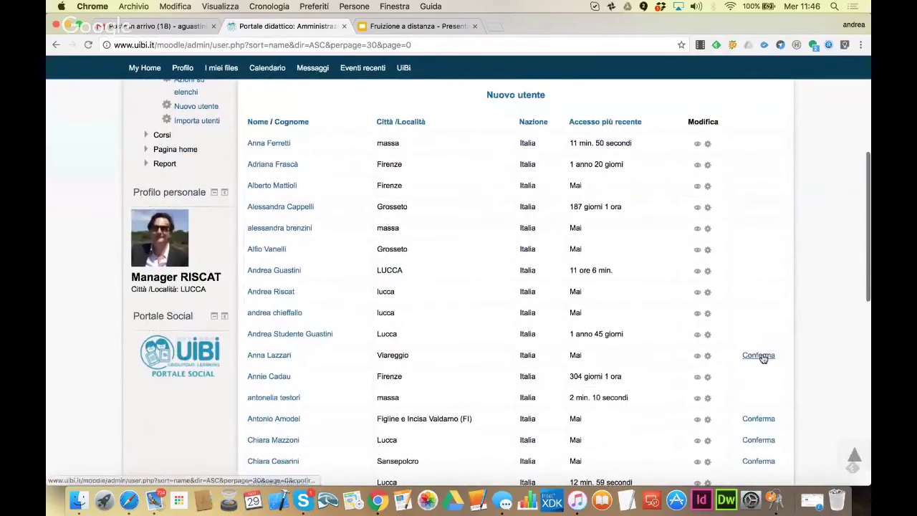
left_click(761, 355)
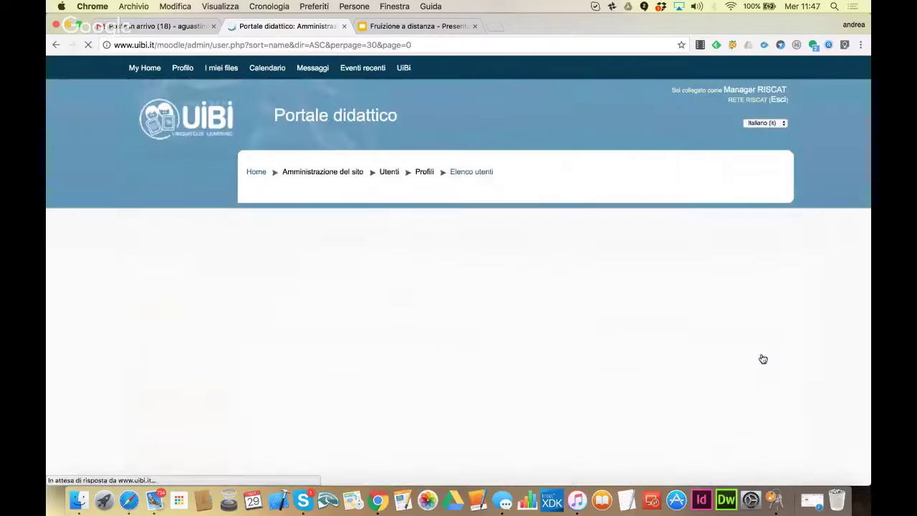
Confirm the pending accounts from Figline e Incisa Valdarno, Lucca and Sansepolcro on page 1 of the user list.
scroll(763, 359, "down", 1)
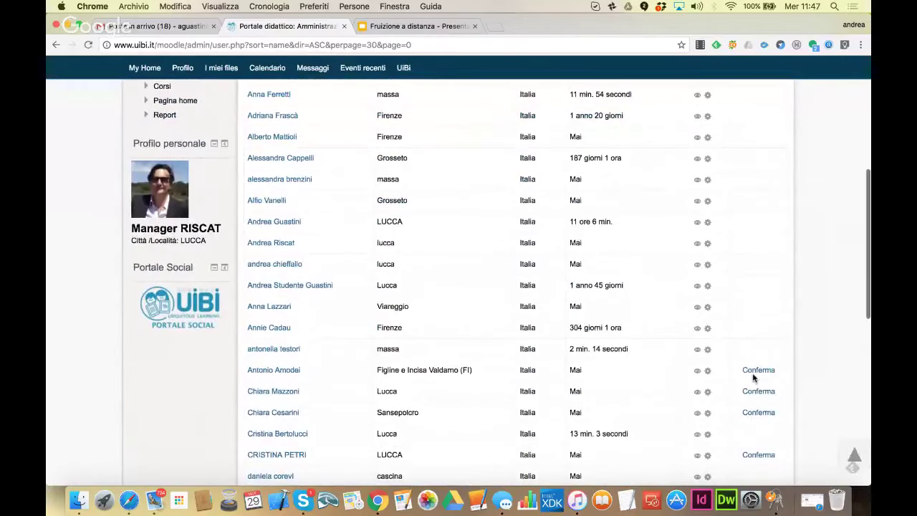
left_click(758, 373)
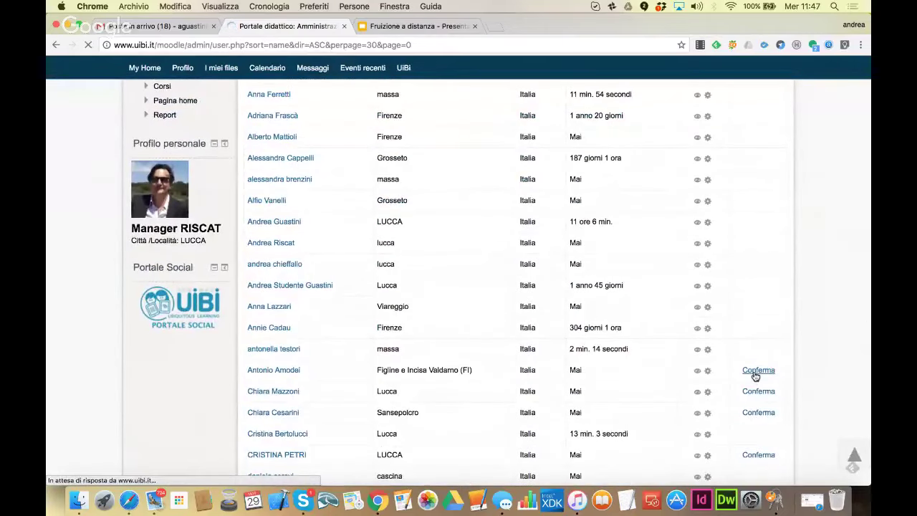
scroll(755, 376, "down", 5)
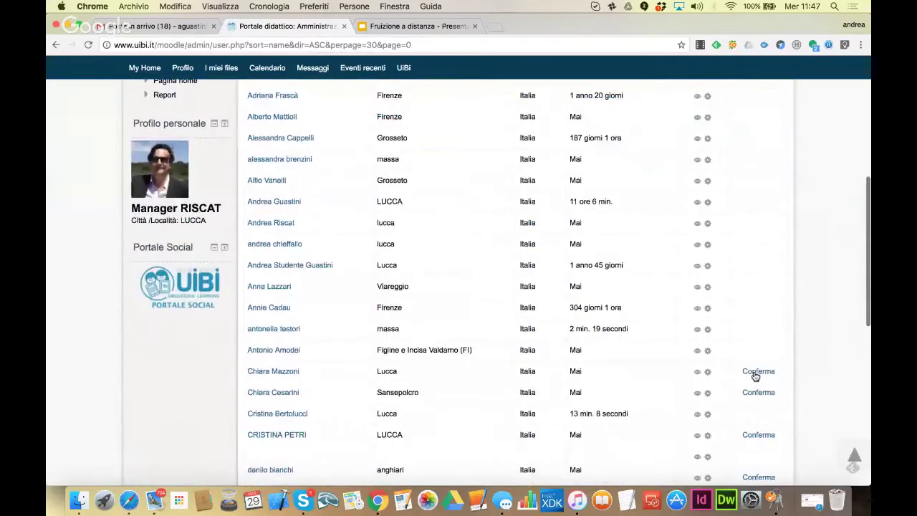
scroll(755, 376, "down", 2)
left_click(766, 309)
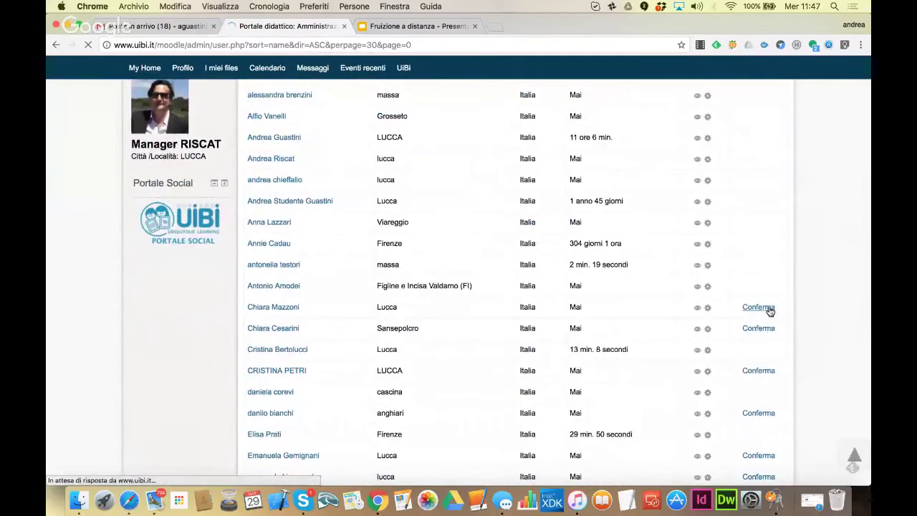
scroll(753, 352, "down", 6)
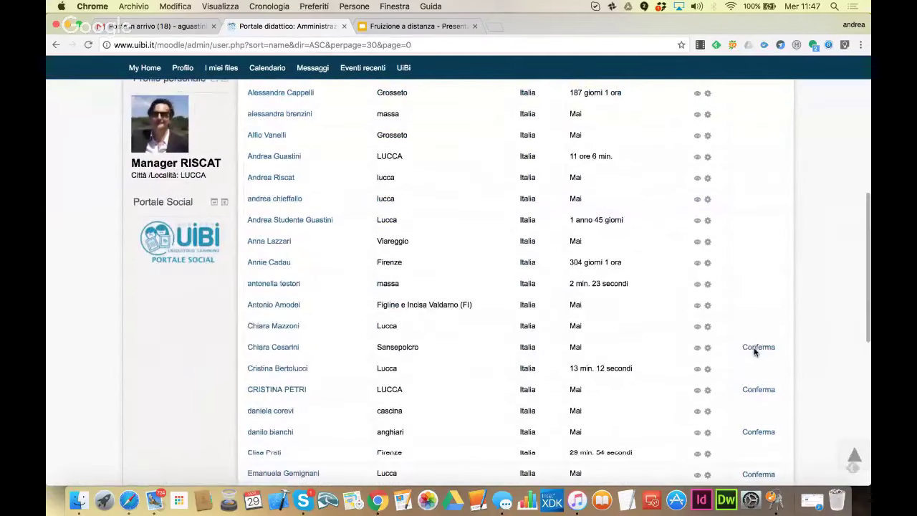
left_click(757, 345)
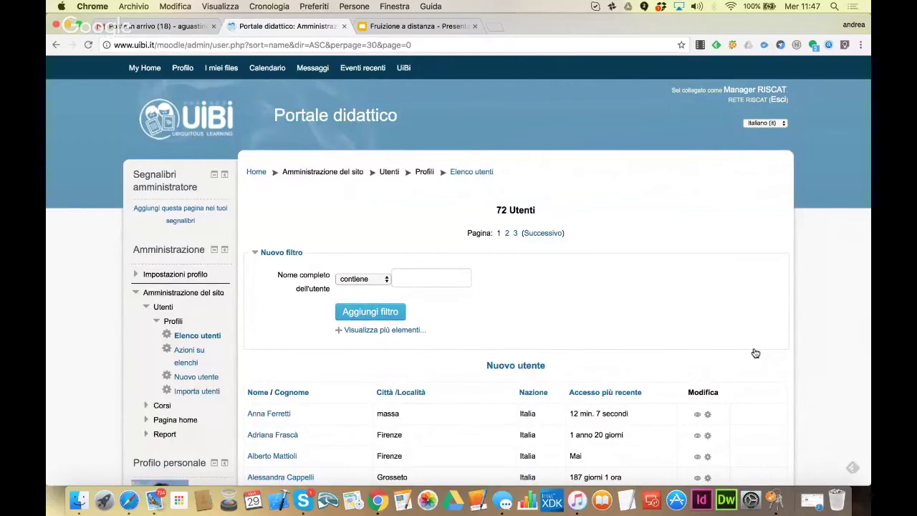
Confirm four further pending accounts on page 1, the uppercase LUCCA one, the Anghiari one and the two remaining Lucca ones.
scroll(753, 352, "down", 10)
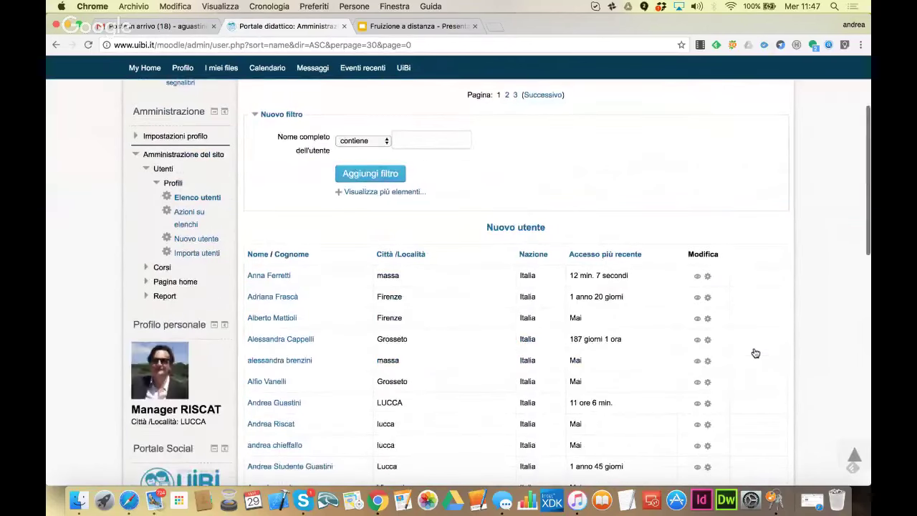
left_click(761, 297)
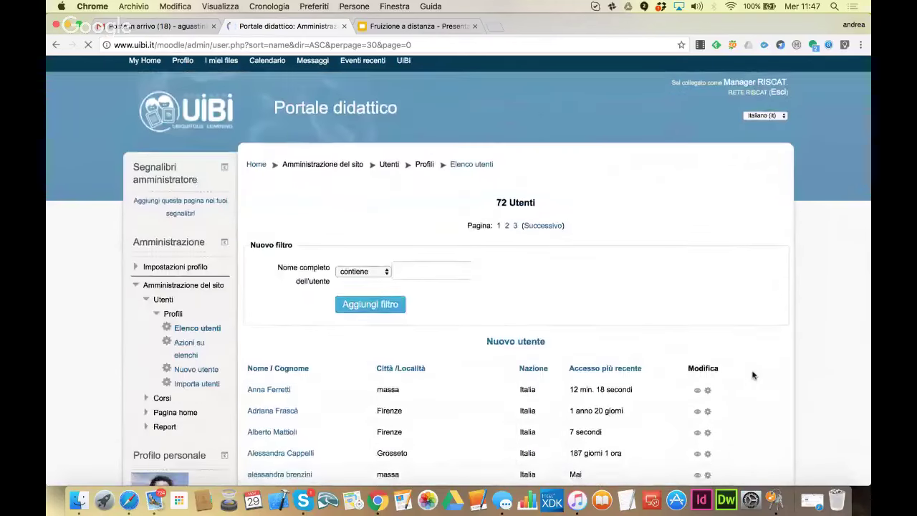
scroll(753, 375, "down", 12)
left_click(758, 317)
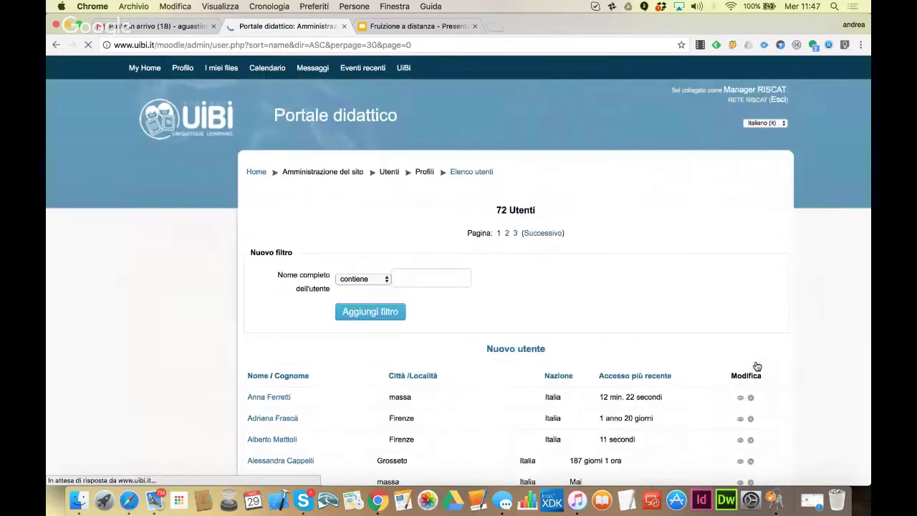
scroll(756, 365, "down", 10)
scroll(755, 322, "down", 7)
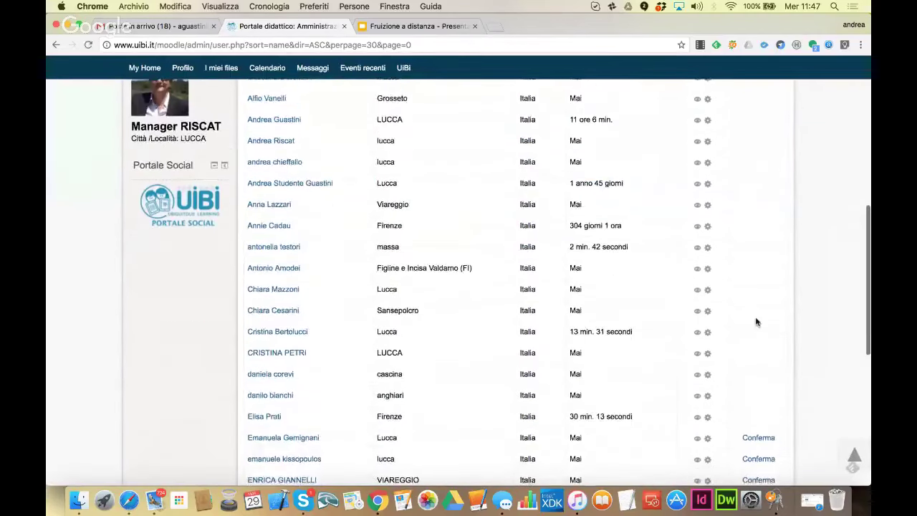
left_click(759, 287)
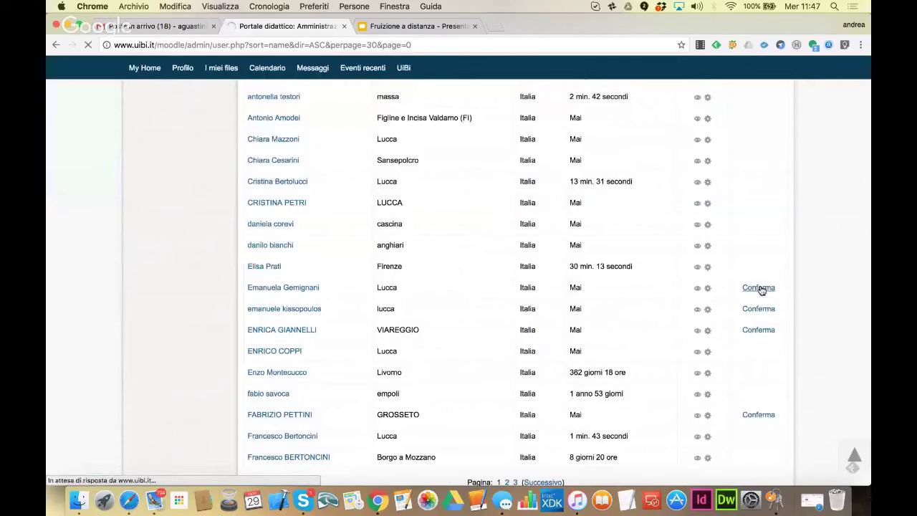
scroll(761, 290, "down", 8)
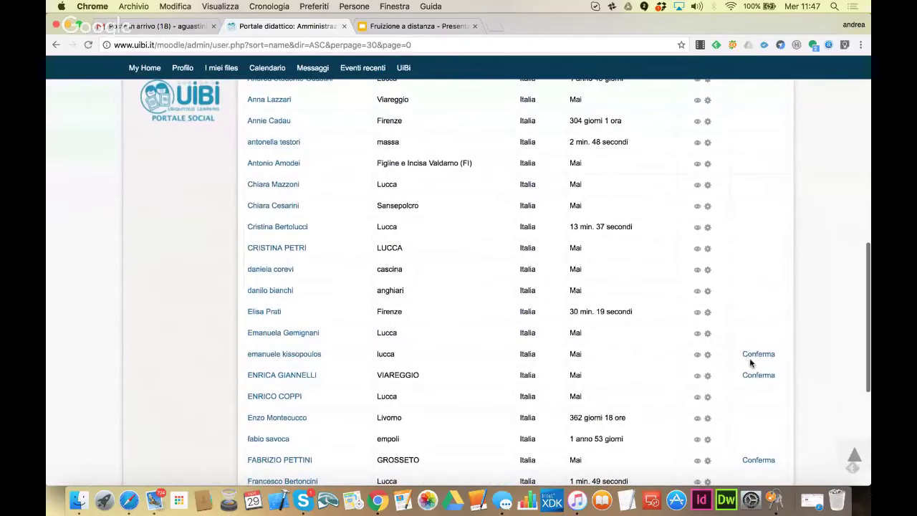
left_click(756, 357)
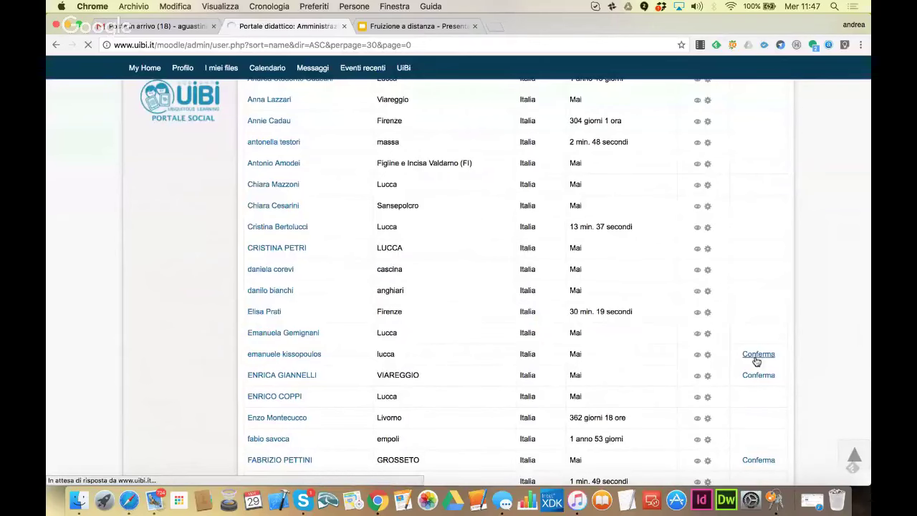
Confirm the last two pending accounts on page 1 of the user list, from Viareggio and Grosseto.
scroll(757, 362, "down", 3)
scroll(757, 362, "down", 6)
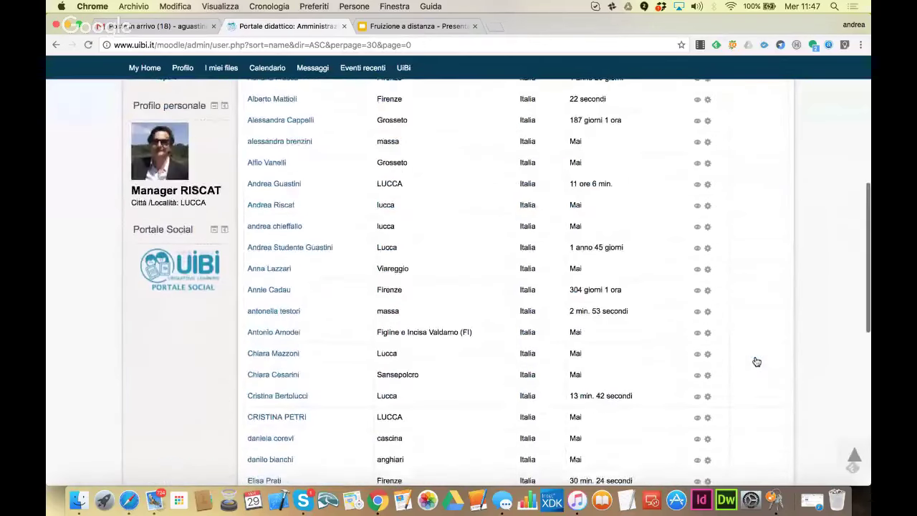
left_click(763, 295)
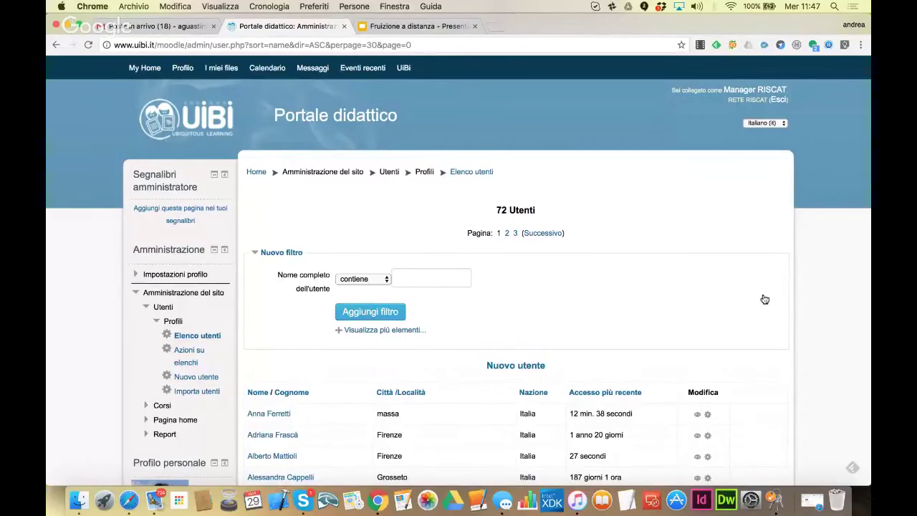
scroll(765, 298, "down", 15)
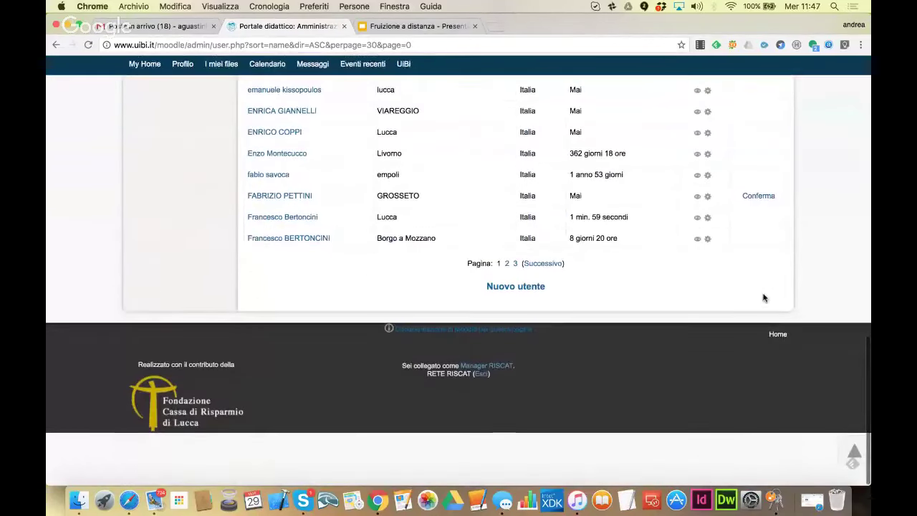
left_click(759, 200)
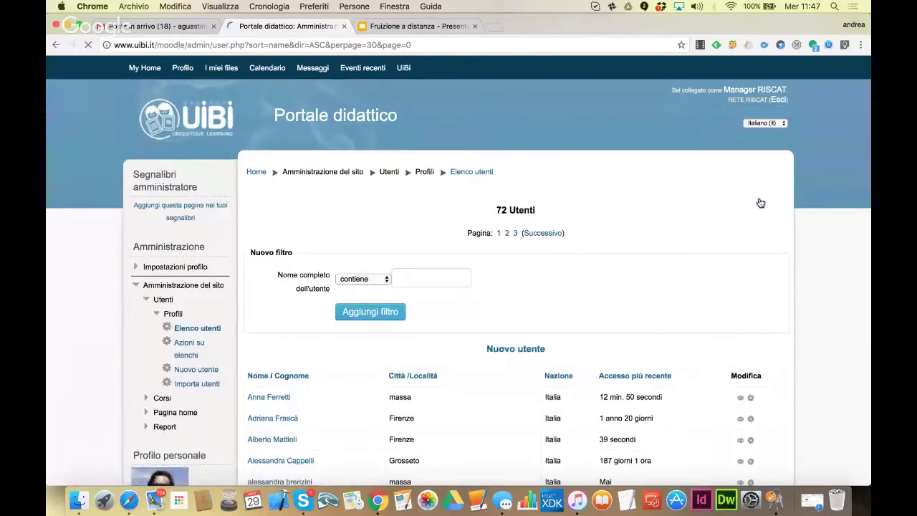
Open page 2 of the user list and confirm its first three pending accounts, from Lucca, Lu and Firenze.
scroll(760, 202, "down", 15)
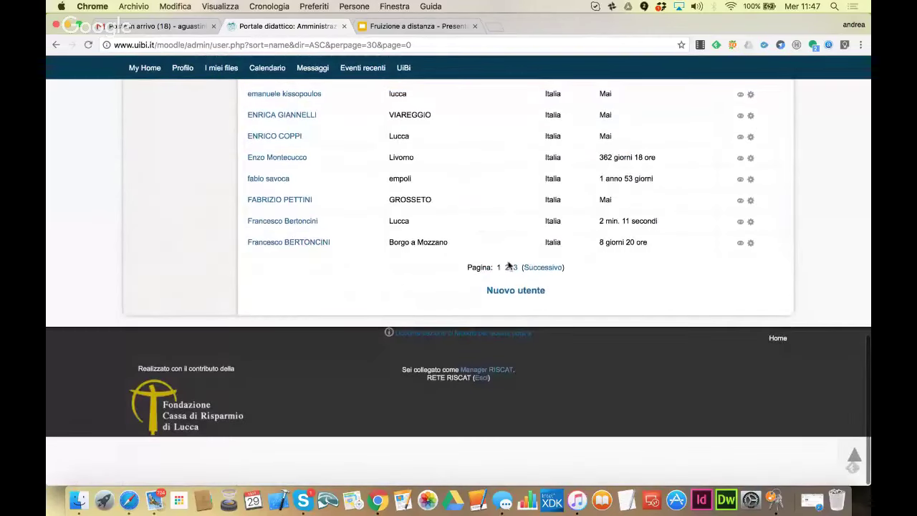
left_click(507, 268)
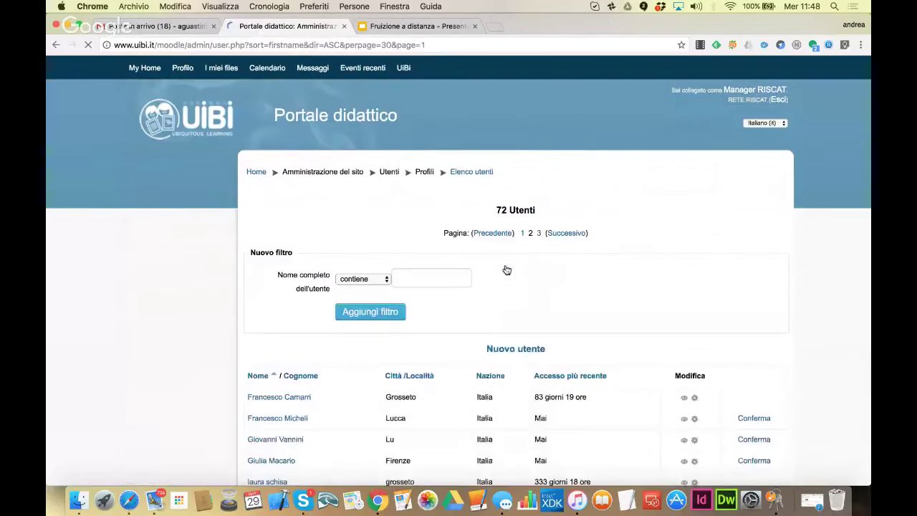
scroll(507, 269, "down", 3)
scroll(506, 269, "down", 2)
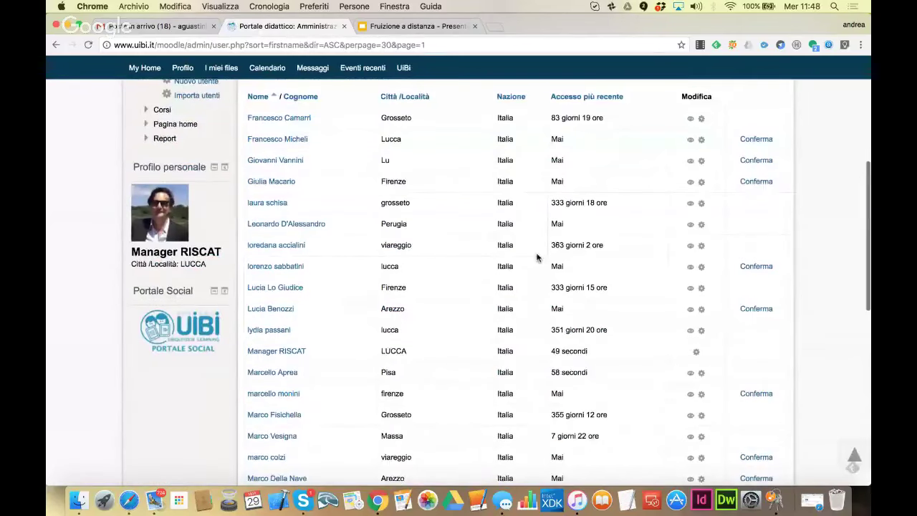
left_click(761, 141)
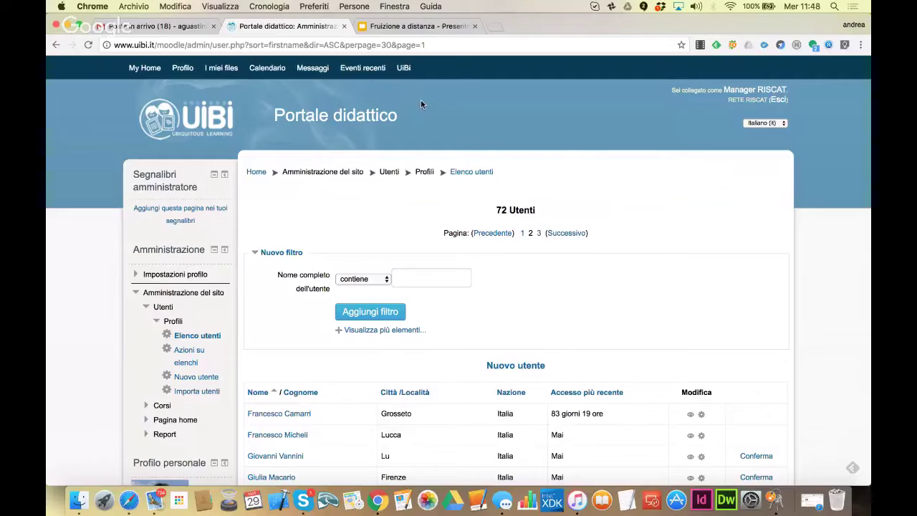
scroll(420, 105, "down", 5)
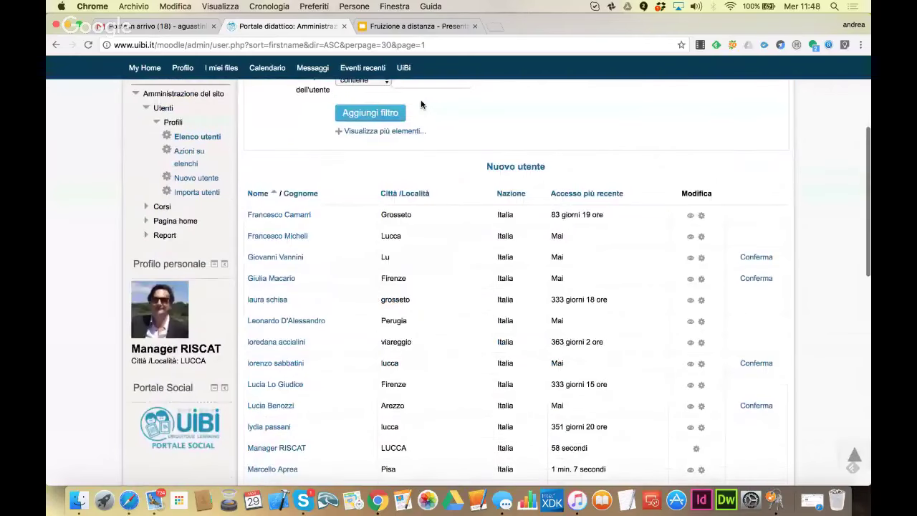
scroll(757, 207, "down", 1)
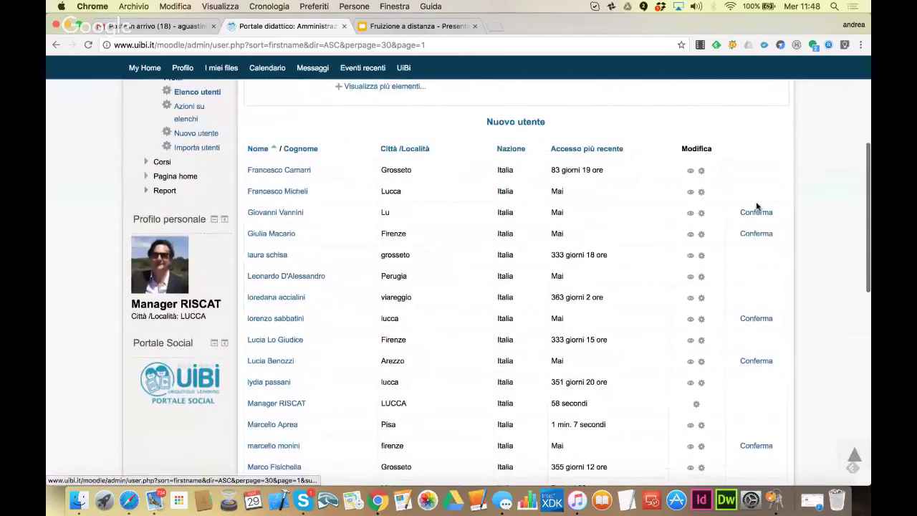
left_click(761, 212)
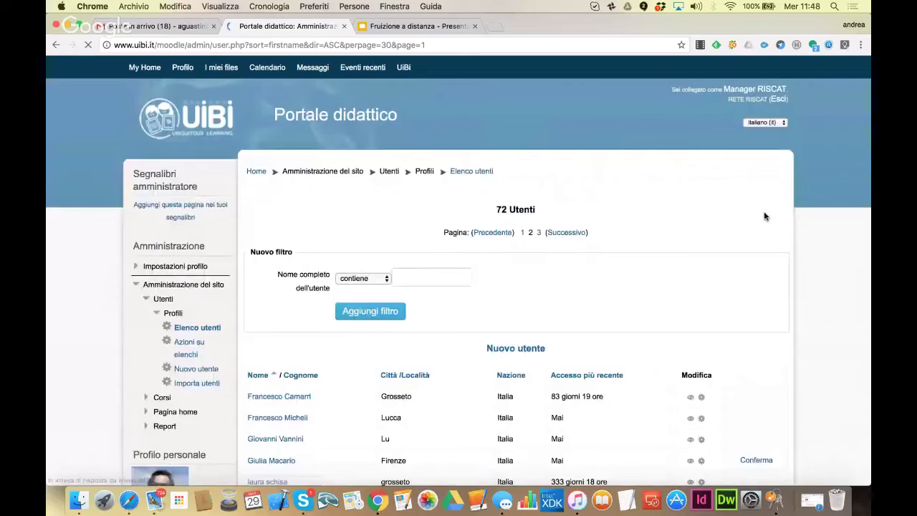
scroll(764, 216, "down", 7)
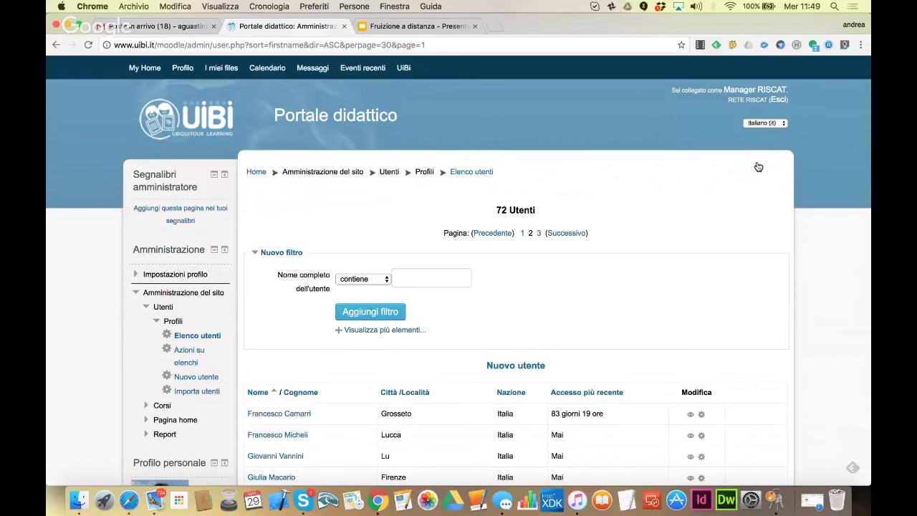
Confirm the pending accounts from Lucca and Arezzo in the upper half of page 2 of the user list.
scroll(758, 166, "down", 3)
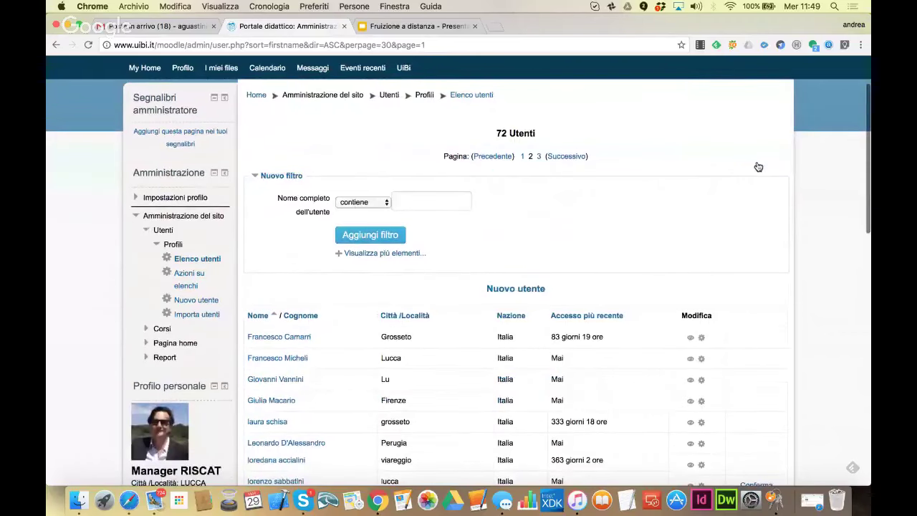
scroll(758, 167, "down", 5)
left_click(753, 313)
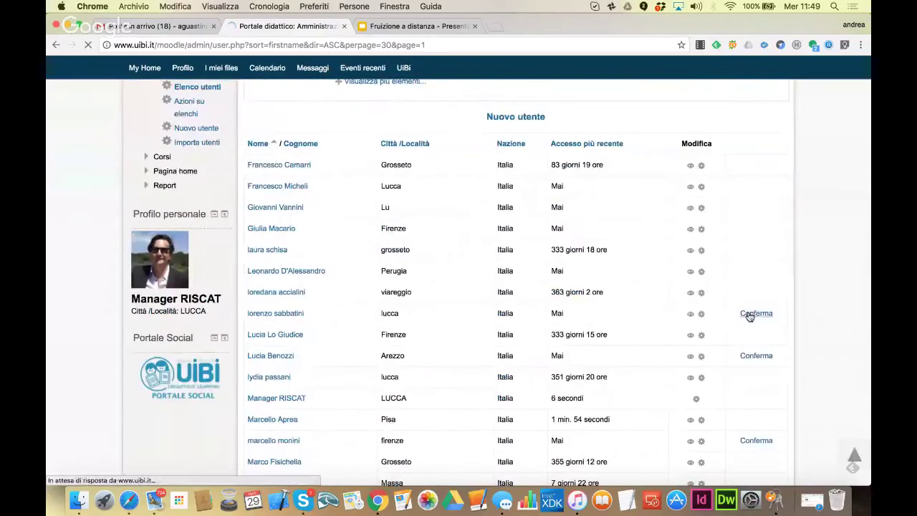
scroll(750, 317, "down", 1)
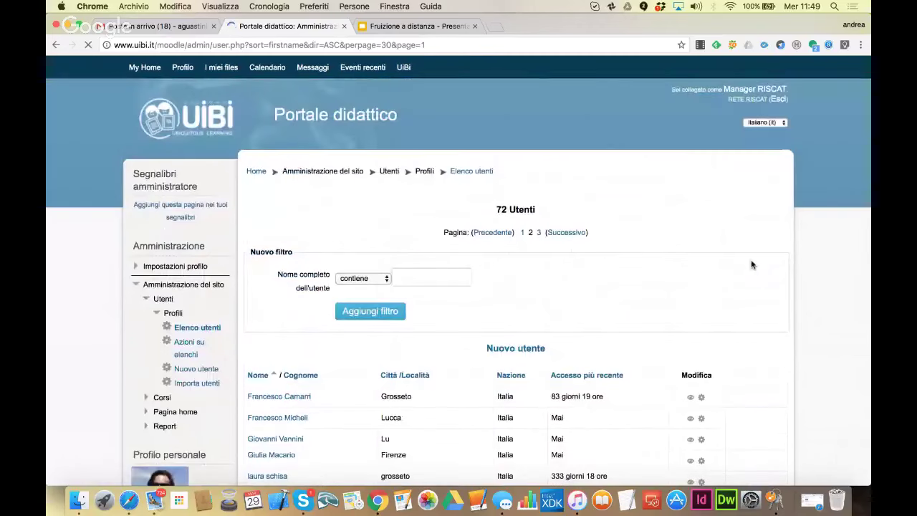
left_click(753, 356)
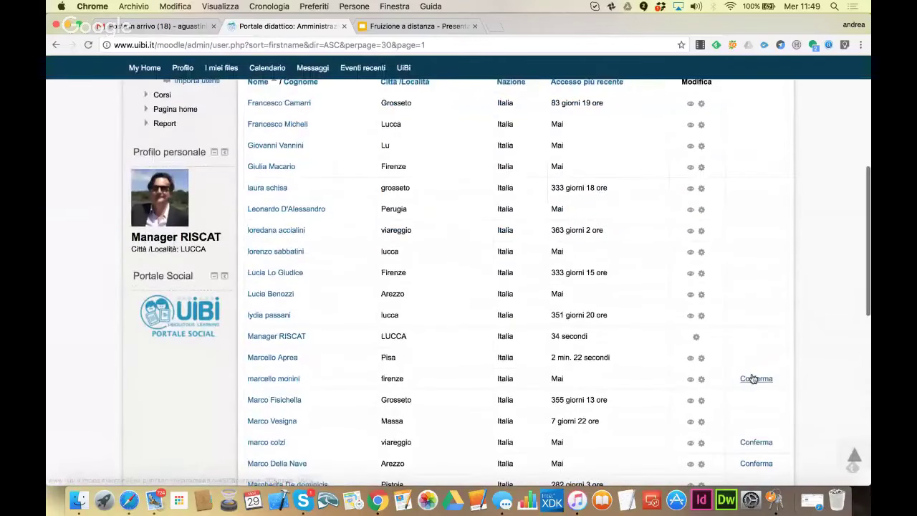
Confirm the next three pending accounts on page 2 of the user list, from Firenze, Viareggio and Arezzo.
left_click(753, 378)
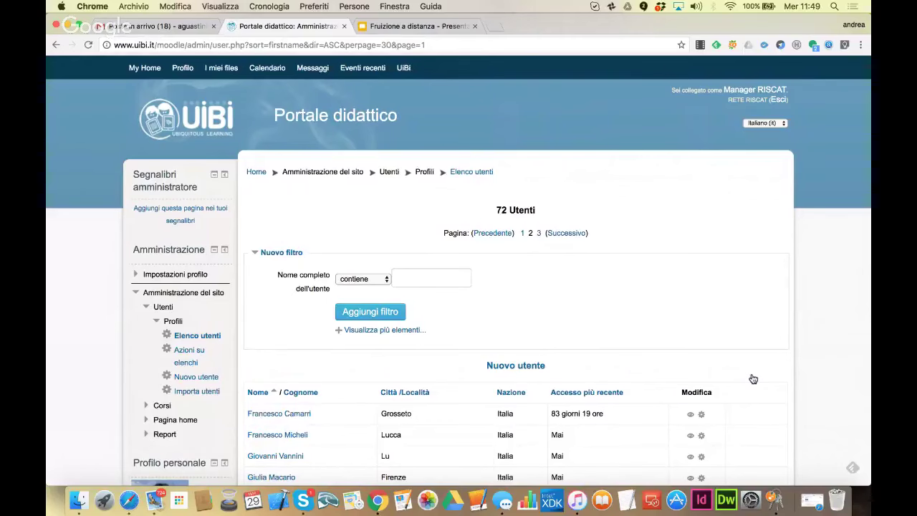
scroll(753, 379, "down", 10)
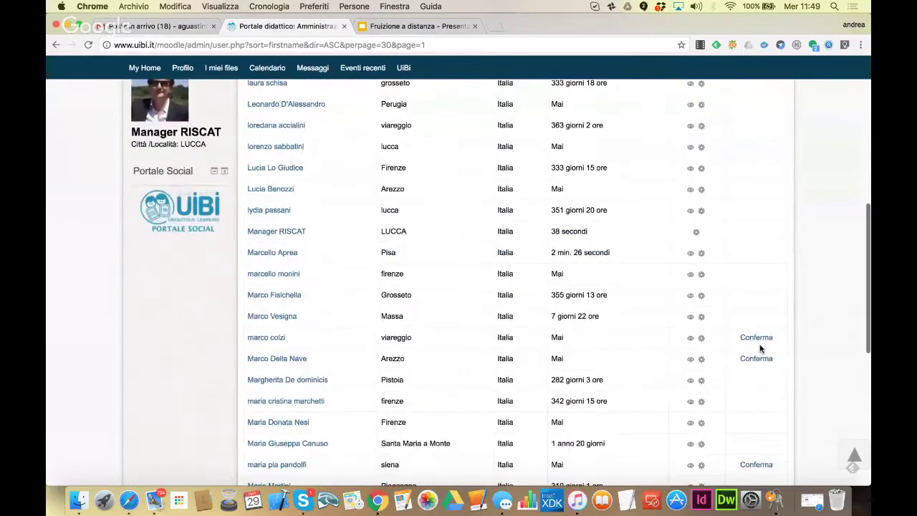
left_click(760, 341)
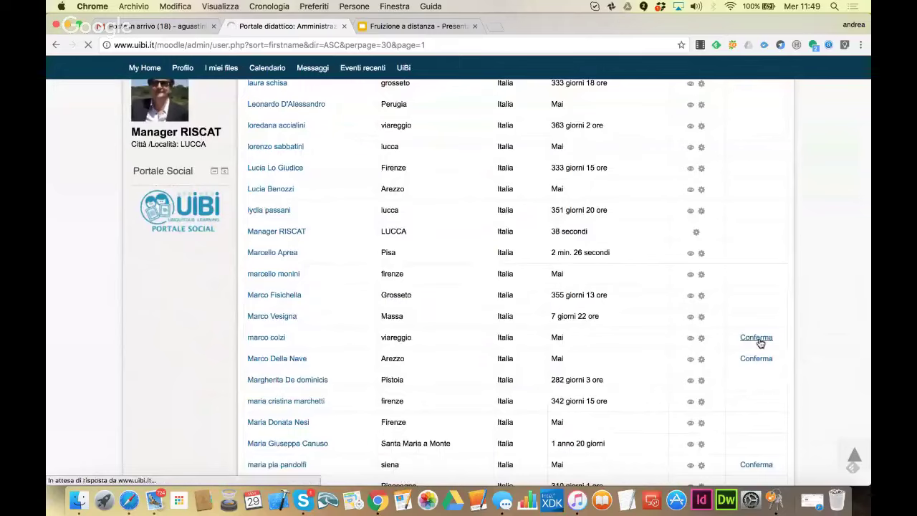
scroll(760, 342, "down", 5)
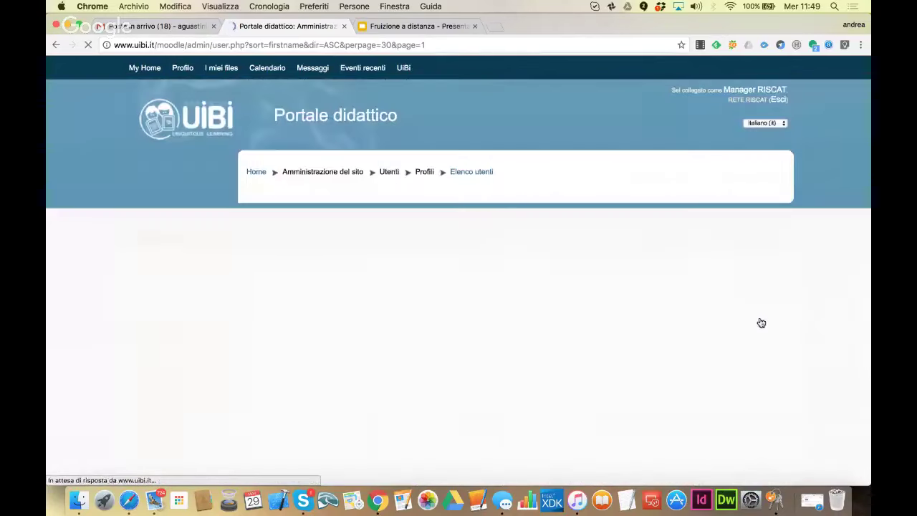
Confirm the pending accounts from Siena and Taranto in the lower part of page 2.
scroll(761, 322, "down", 10)
scroll(761, 323, "down", 2)
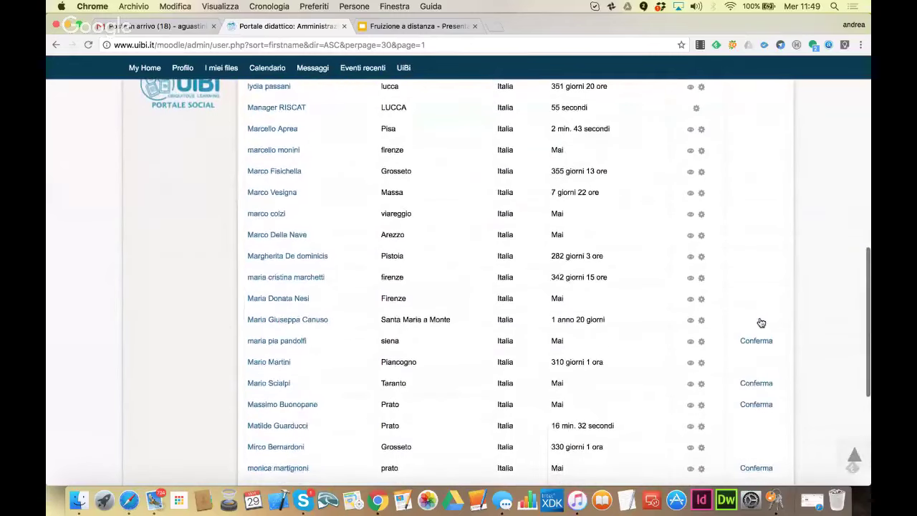
left_click(758, 341)
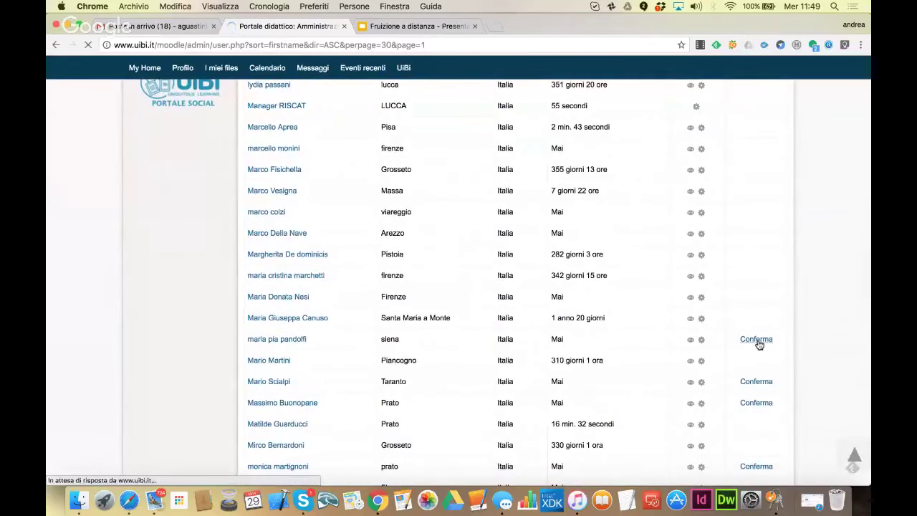
scroll(759, 346, "down", 3)
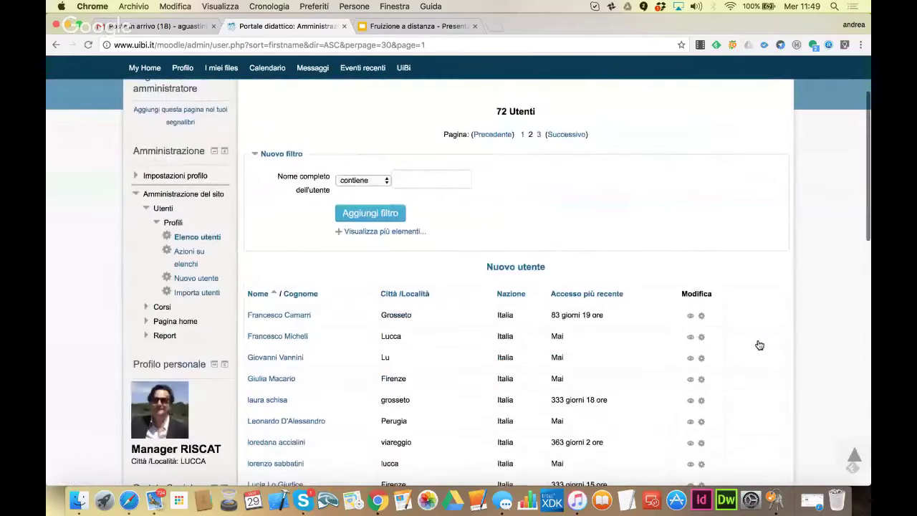
scroll(759, 345, "down", 4)
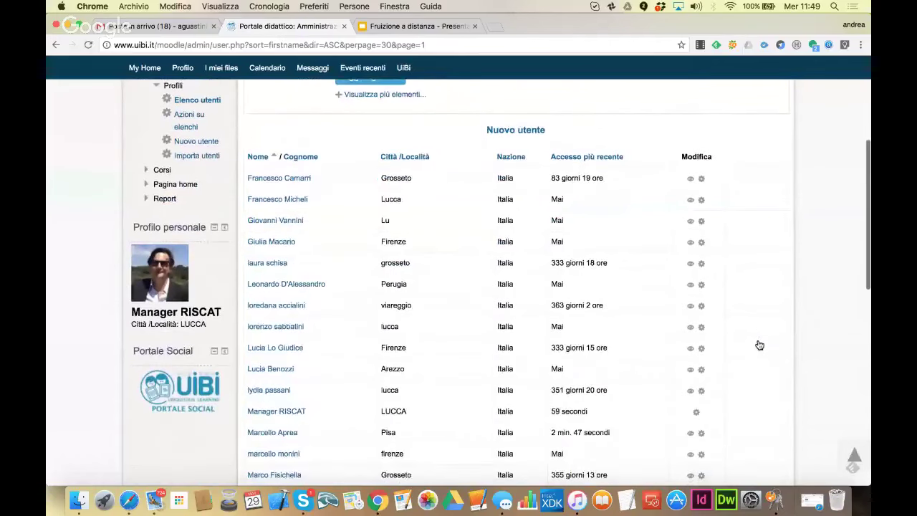
scroll(759, 346, "down", 1)
scroll(760, 346, "down", 11)
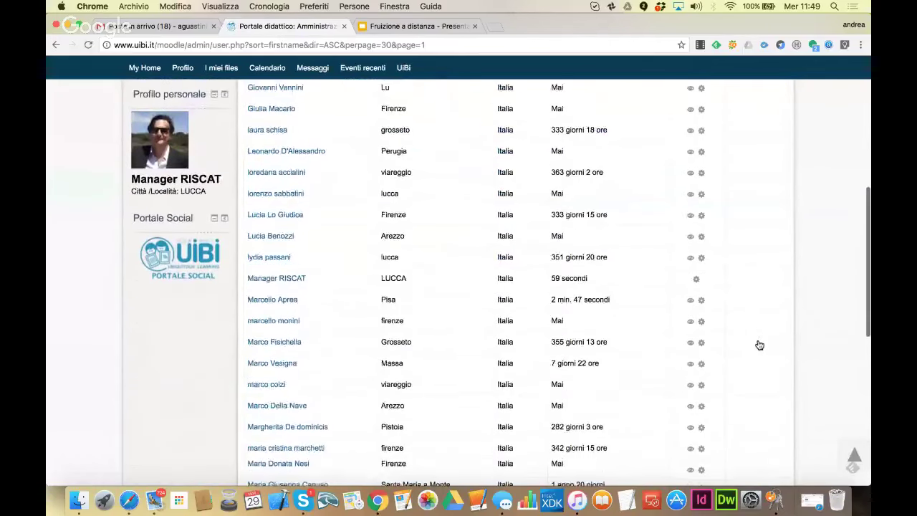
left_click(750, 314)
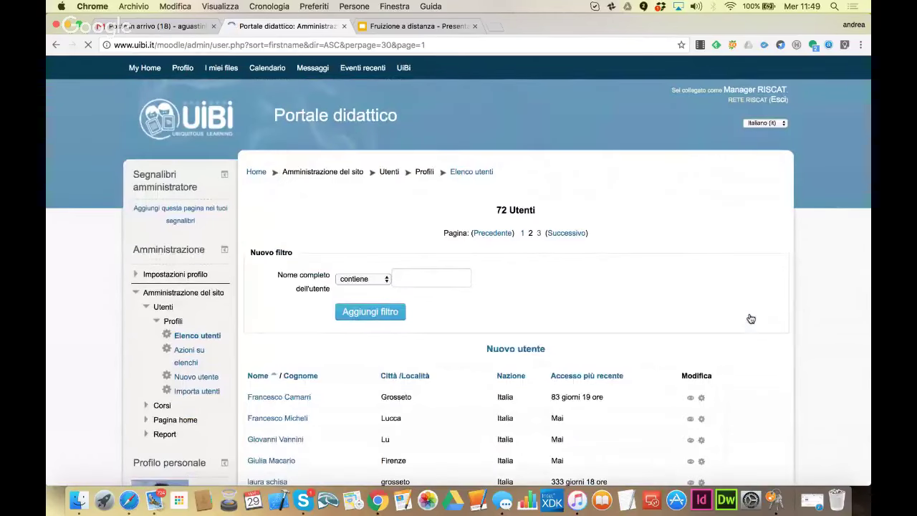
Confirm the last two pending accounts on page 2, both from Prato.
scroll(750, 318, "down", 5)
scroll(751, 318, "down", 10)
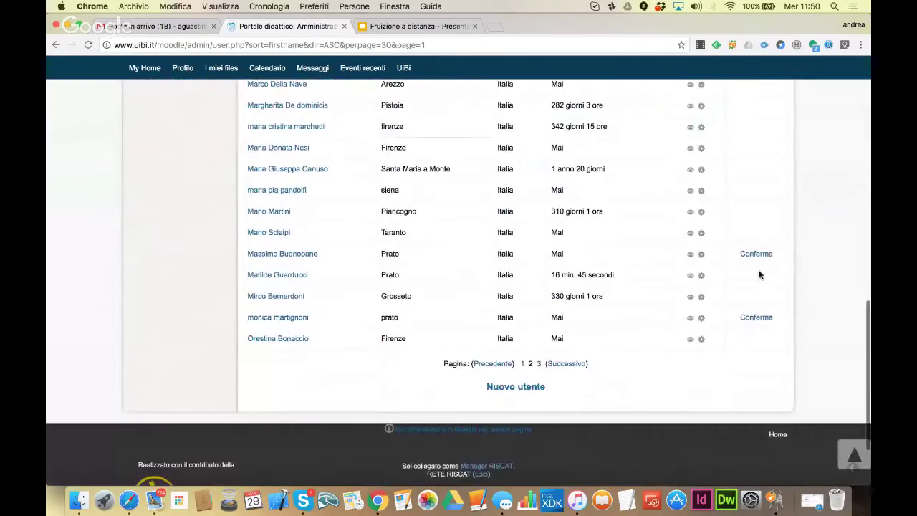
left_click(760, 258)
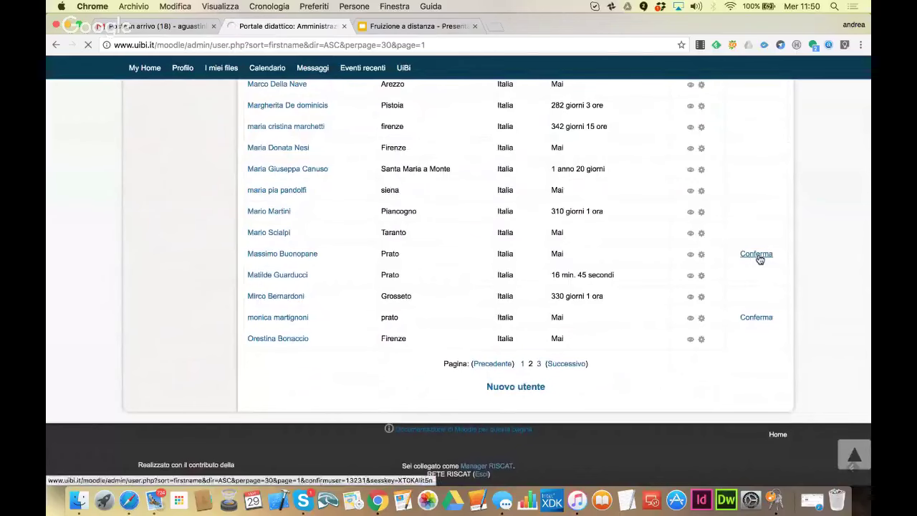
scroll(759, 259, "down", 10)
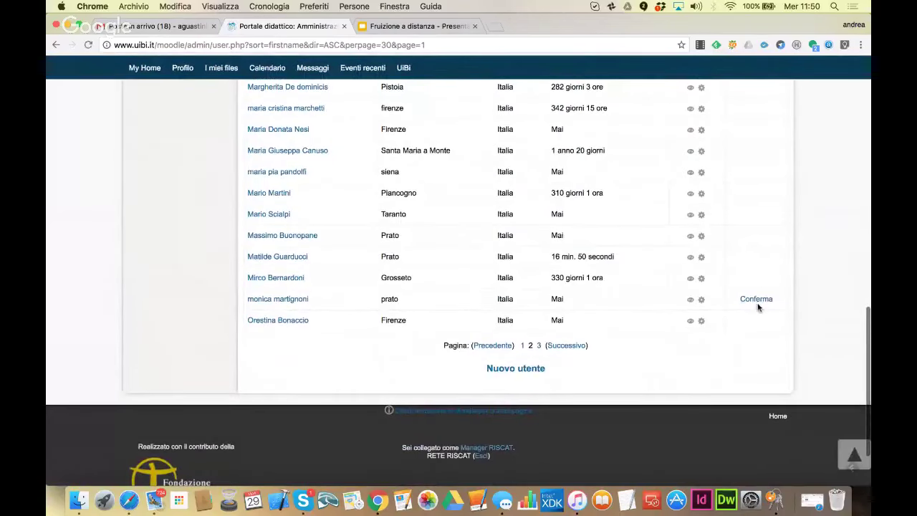
left_click(758, 300)
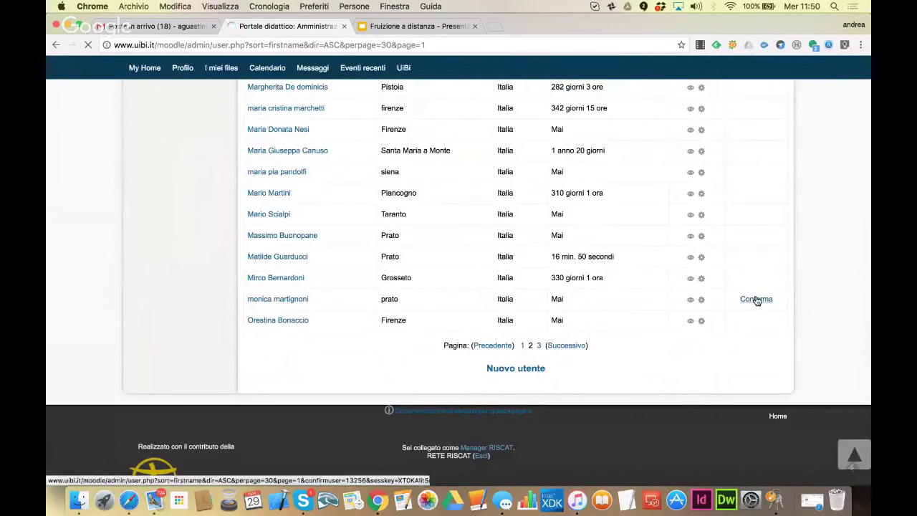
Open page 3 of the user list and confirm its first pending account, from Firenze.
scroll(755, 300, "down", 15)
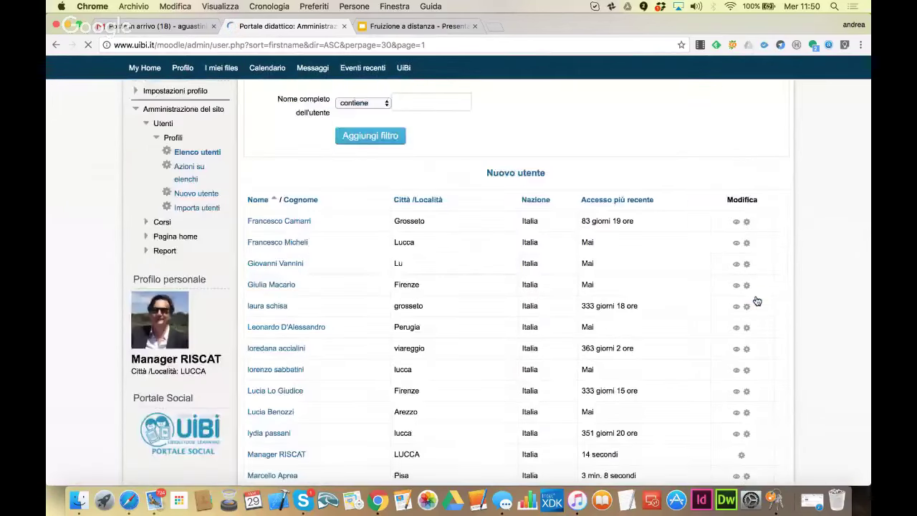
scroll(645, 260, "down", 5)
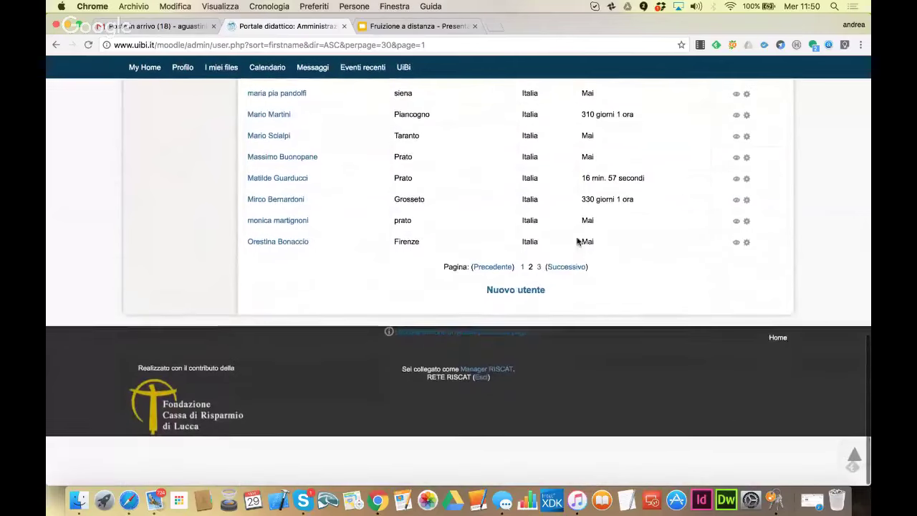
left_click(540, 268)
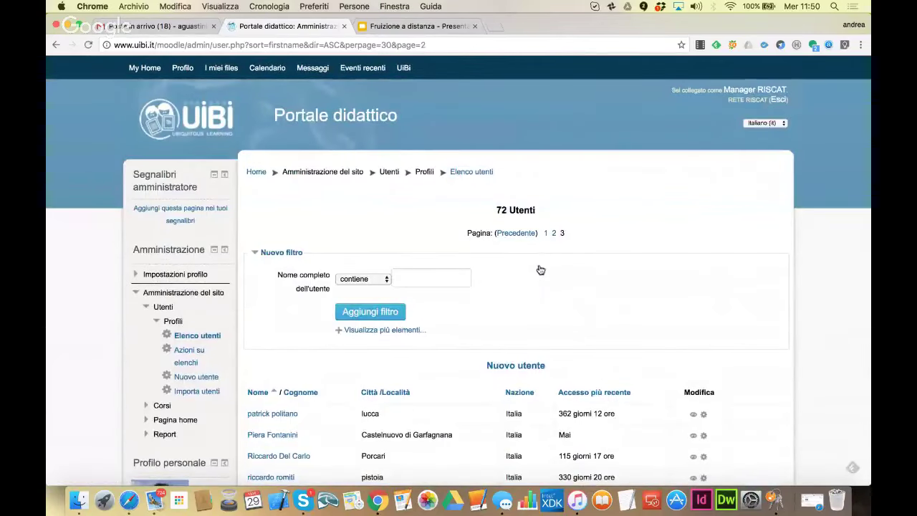
scroll(566, 270, "down", 5)
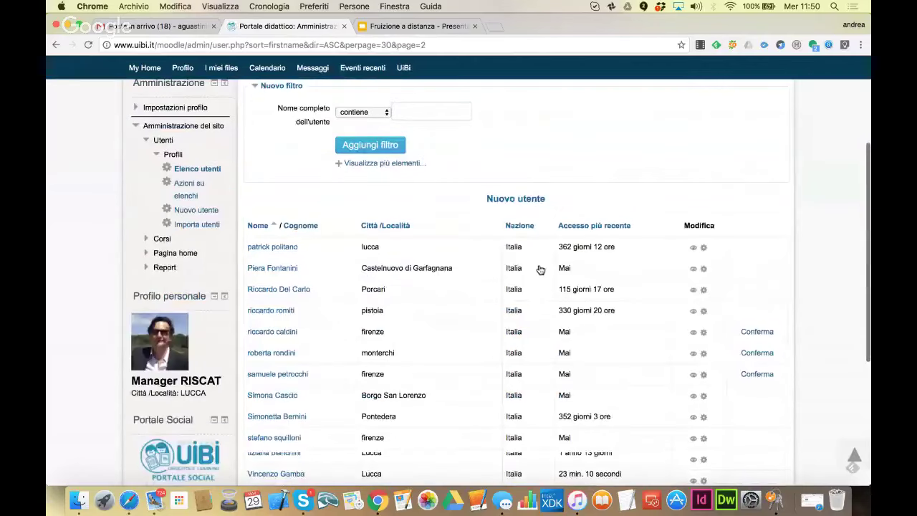
left_click(751, 302)
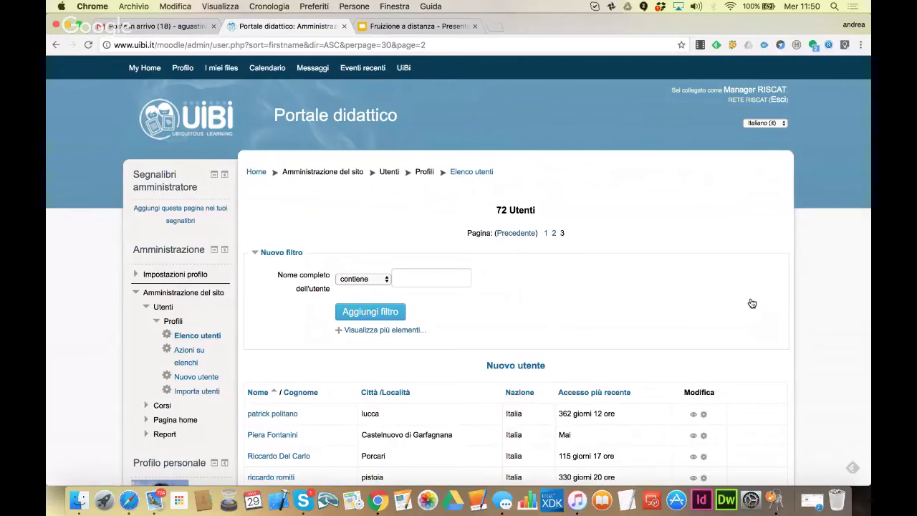
Confirm the remaining two pending accounts on page 3, from Monterchi and Firenze.
scroll(752, 303, "down", 5)
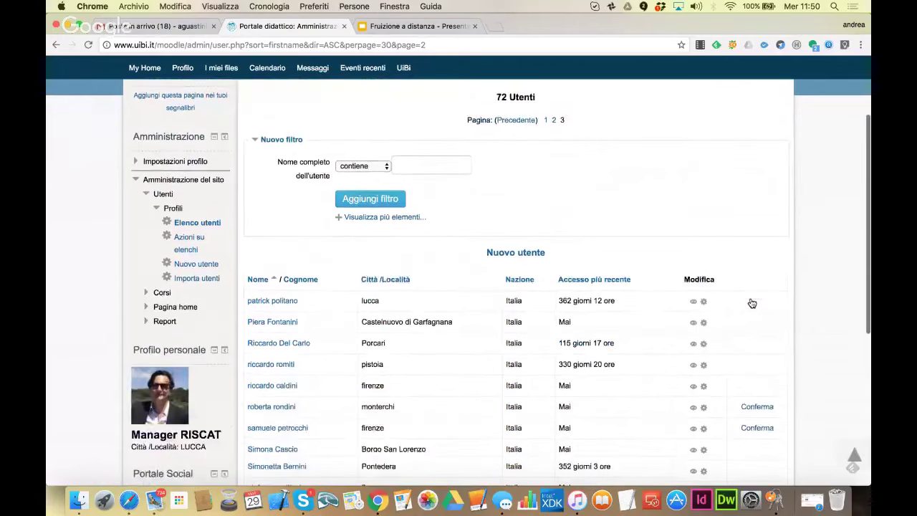
scroll(752, 304, "down", 2)
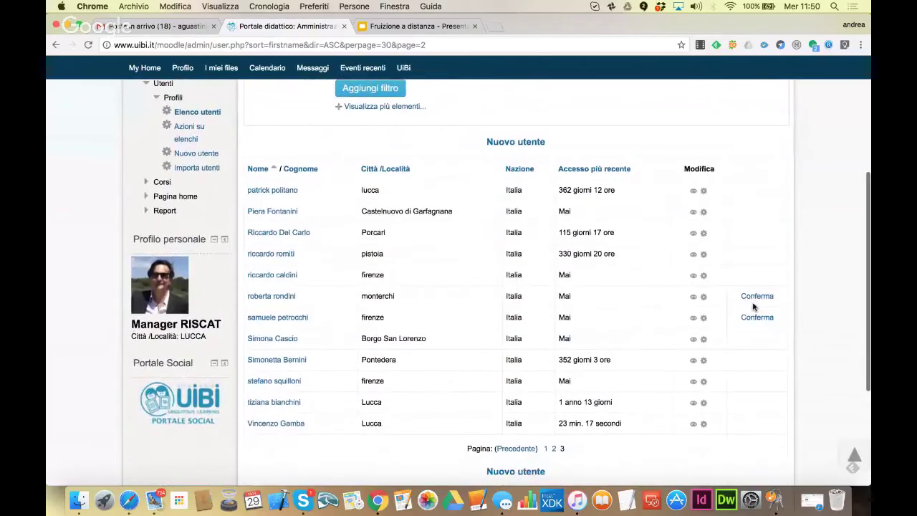
left_click(764, 300)
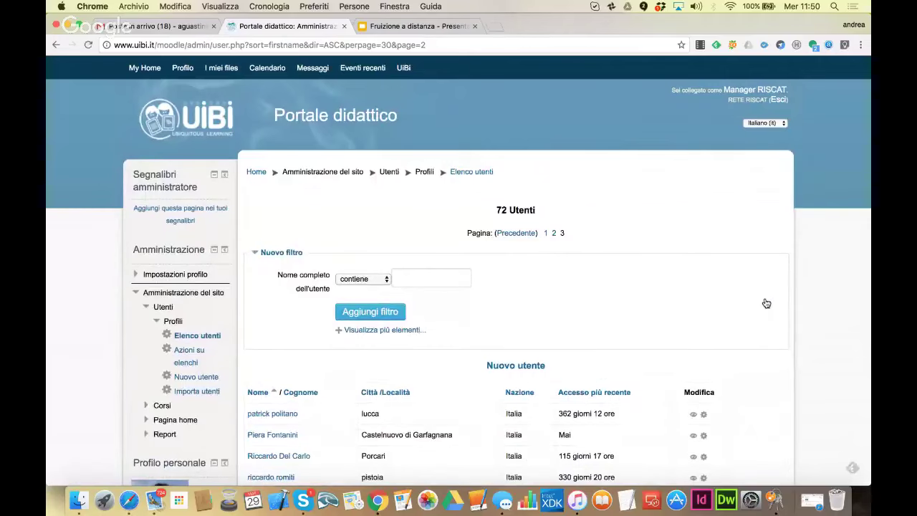
scroll(766, 304, "down", 5)
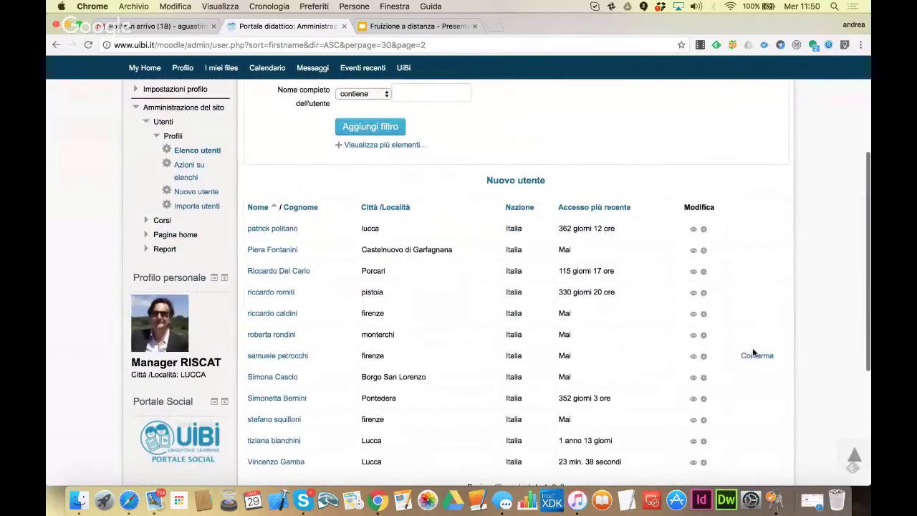
left_click(756, 355)
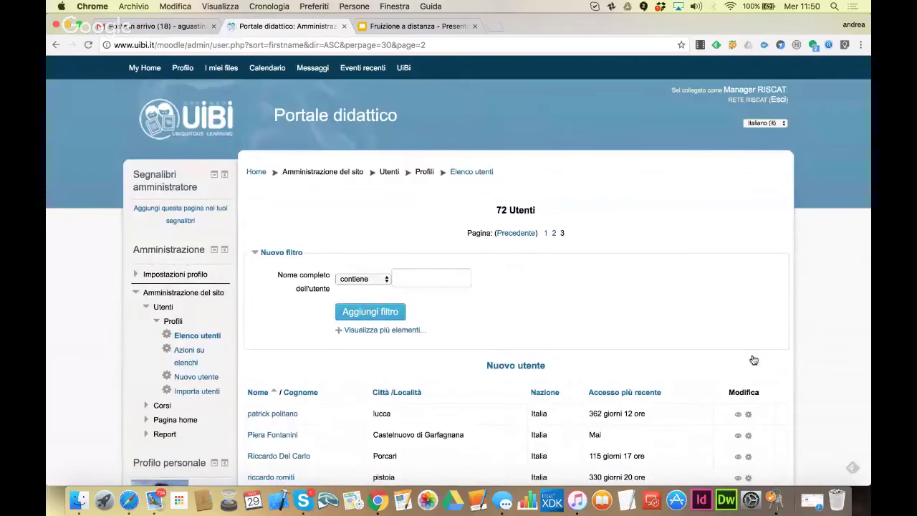
Check page 3 and then page 1 of the user list for accounts still awaiting confirmation.
scroll(754, 359, "down", 10)
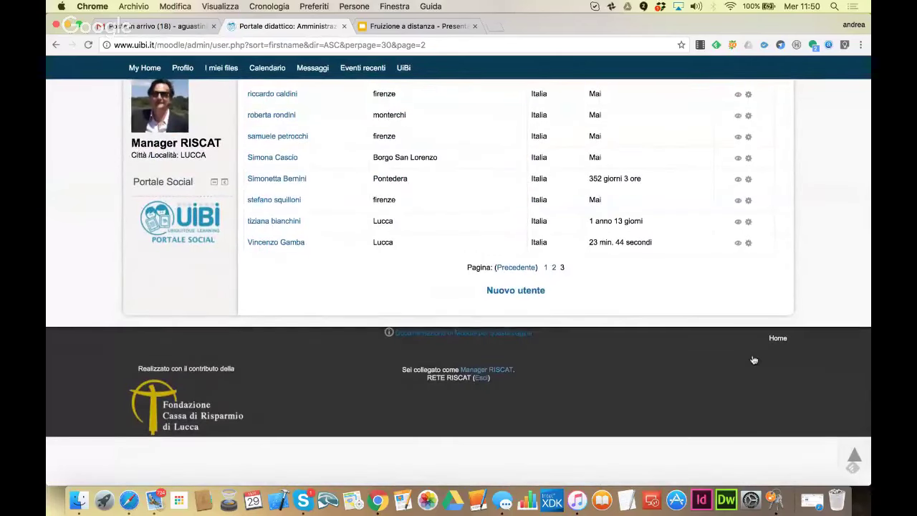
scroll(753, 360, "up", 6)
scroll(754, 360, "down", 3)
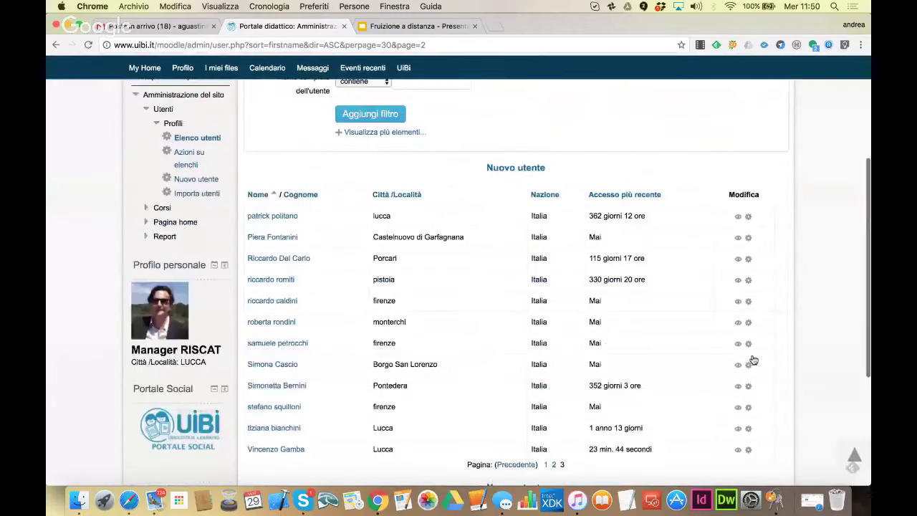
scroll(754, 359, "down", 3)
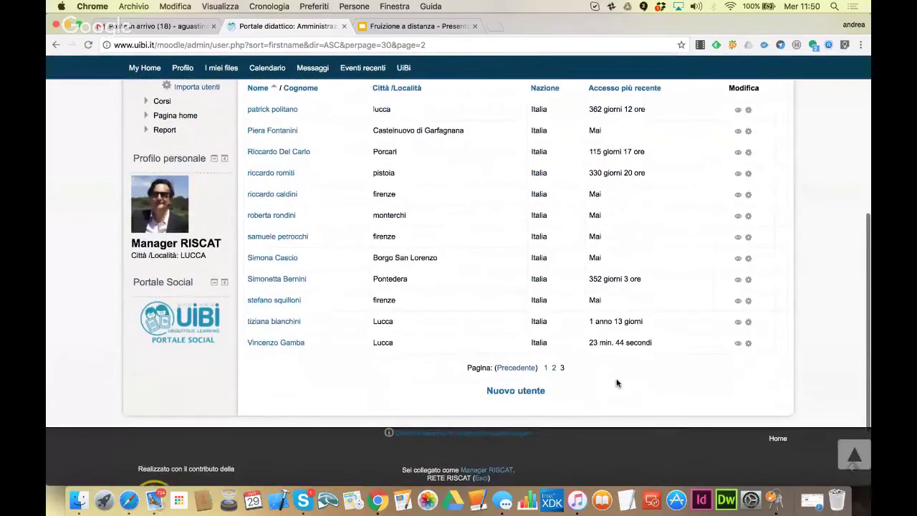
left_click(546, 369)
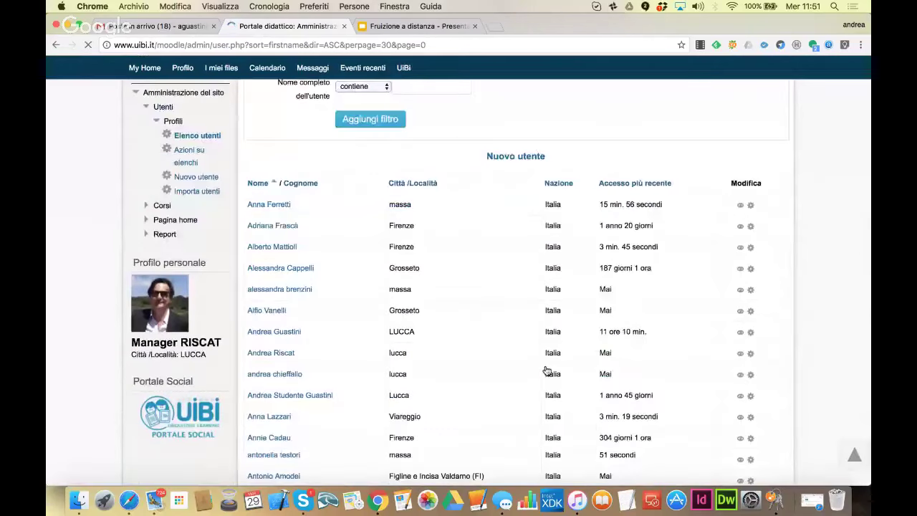
scroll(547, 371, "down", 4)
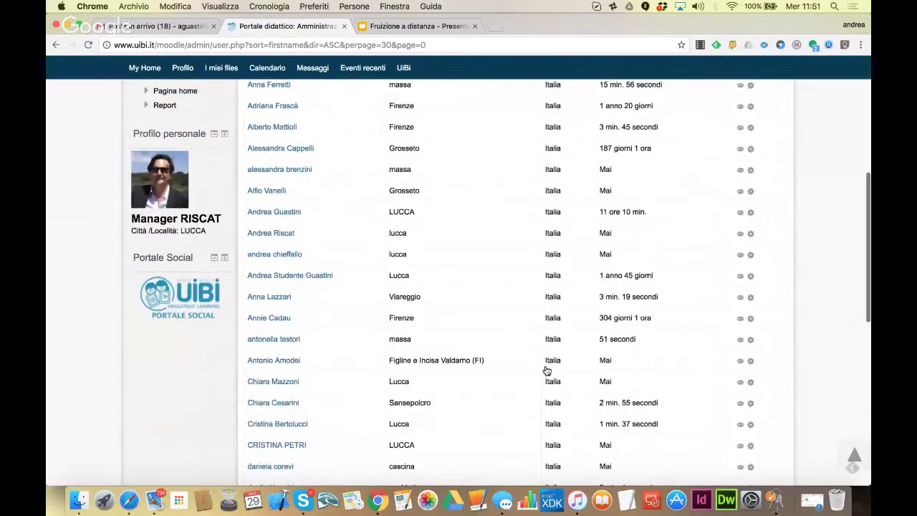
scroll(547, 370, "down", 4)
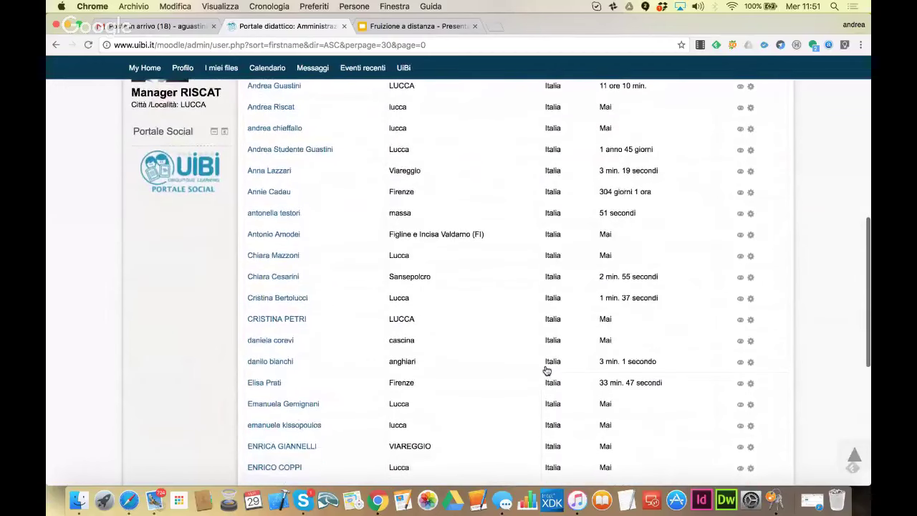
Filter the user list by full name containing the wanted user's first name and open the Massa user's profile for editing.
scroll(547, 371, "up", 10)
left_click(437, 278)
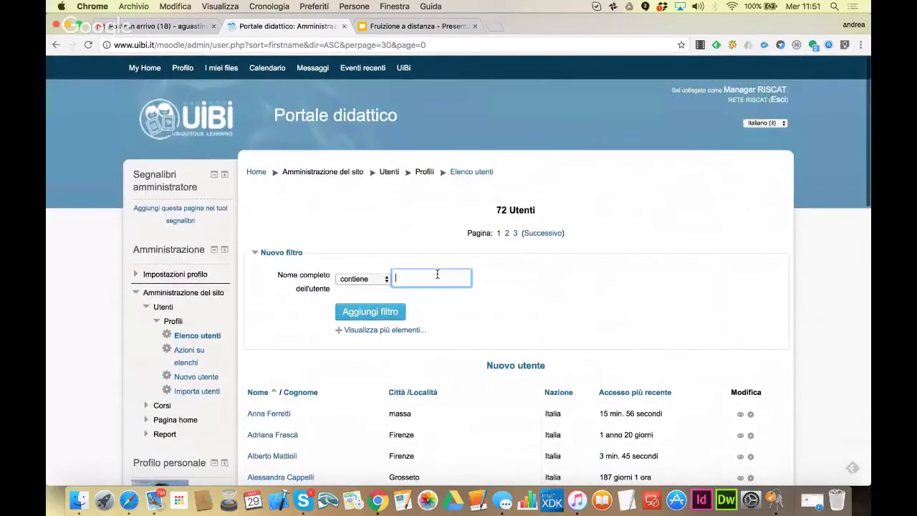
type("marco")
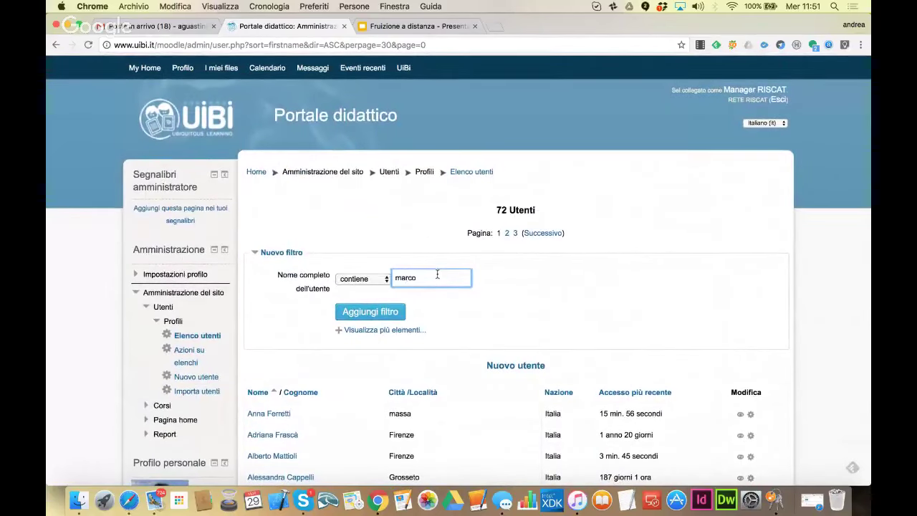
left_click(391, 312)
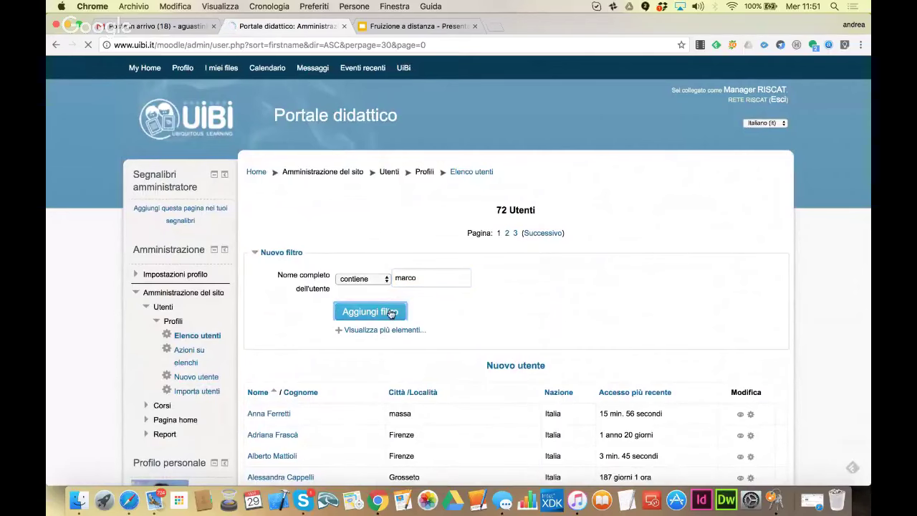
scroll(390, 313, "down", 3)
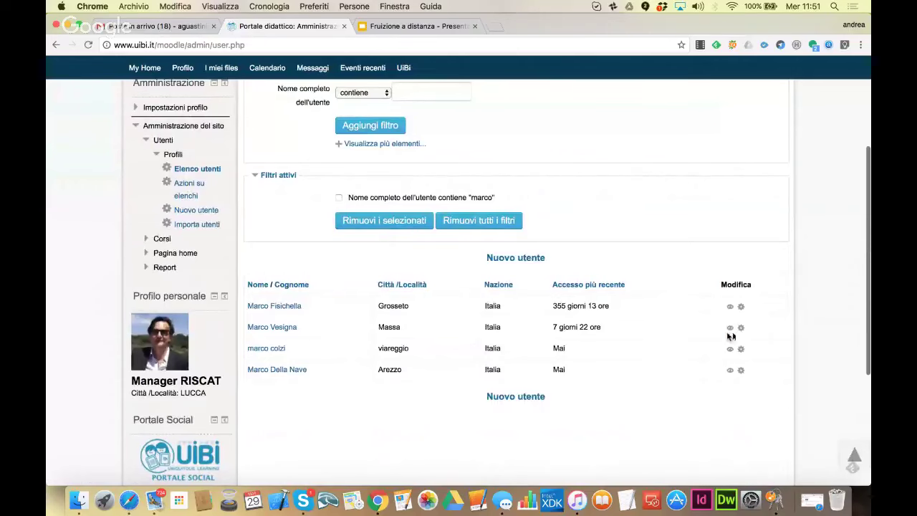
left_click(741, 329)
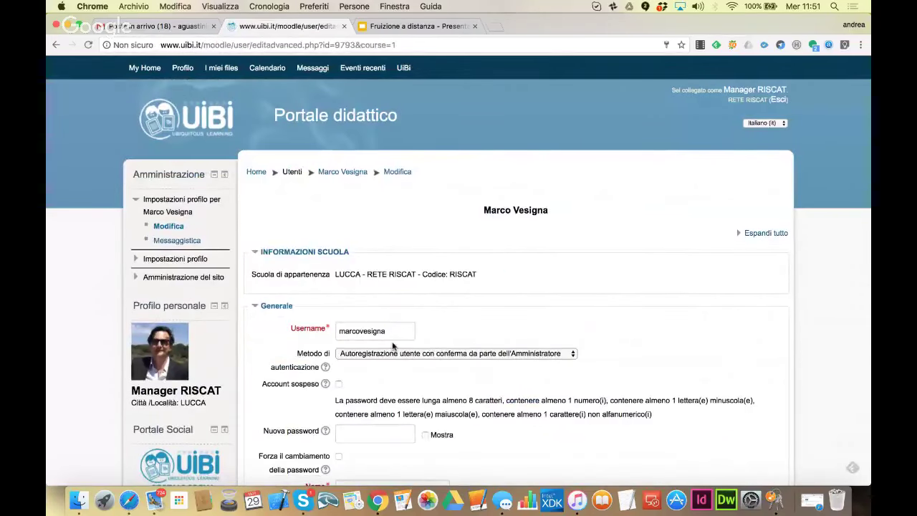
Enter a new password for the Massa user, display it in plain text and update the profile.
scroll(393, 346, "down", 3)
left_click(361, 354)
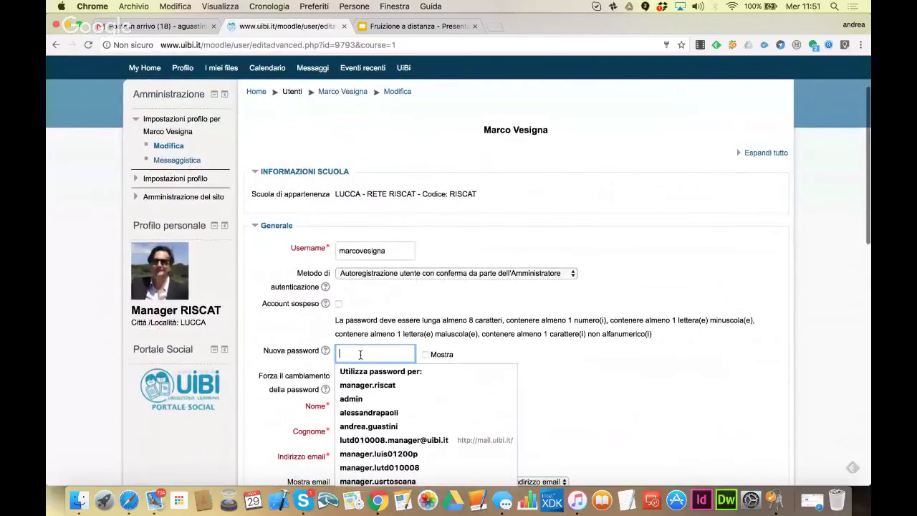
type("a")
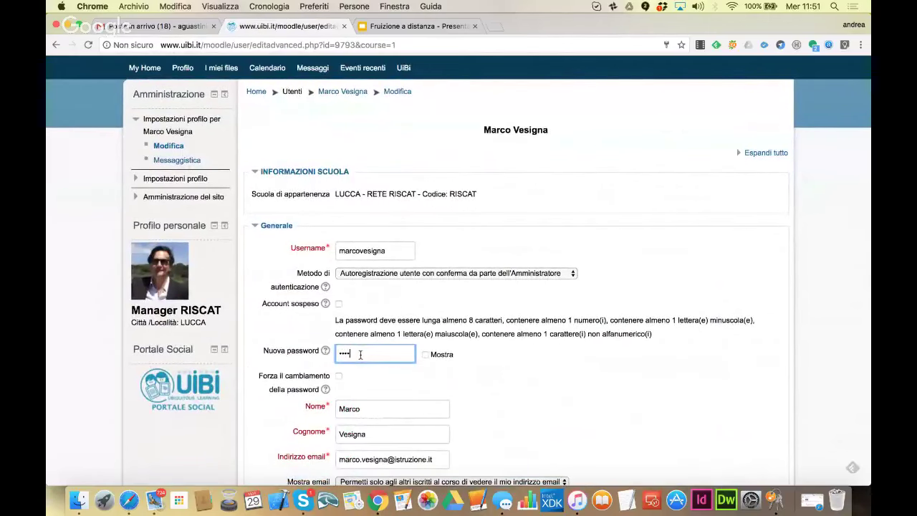
type("aa")
left_click(424, 356)
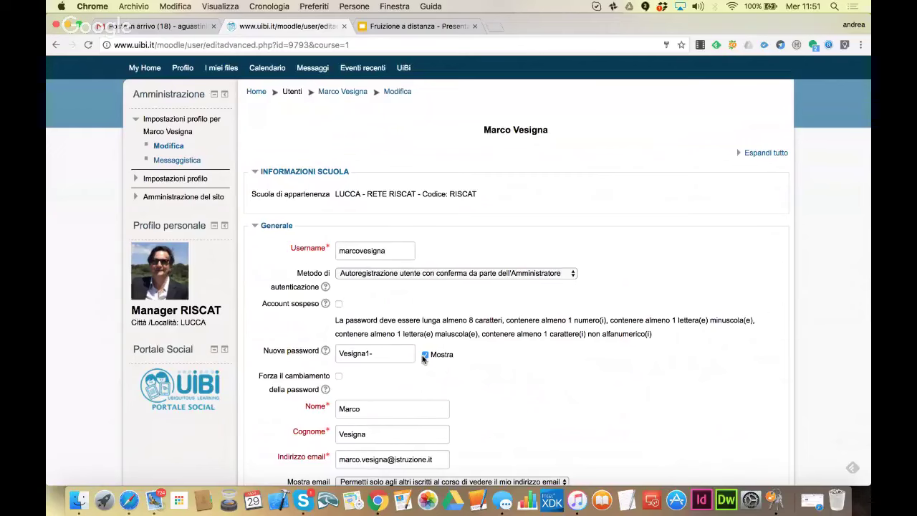
scroll(423, 358, "down", 5)
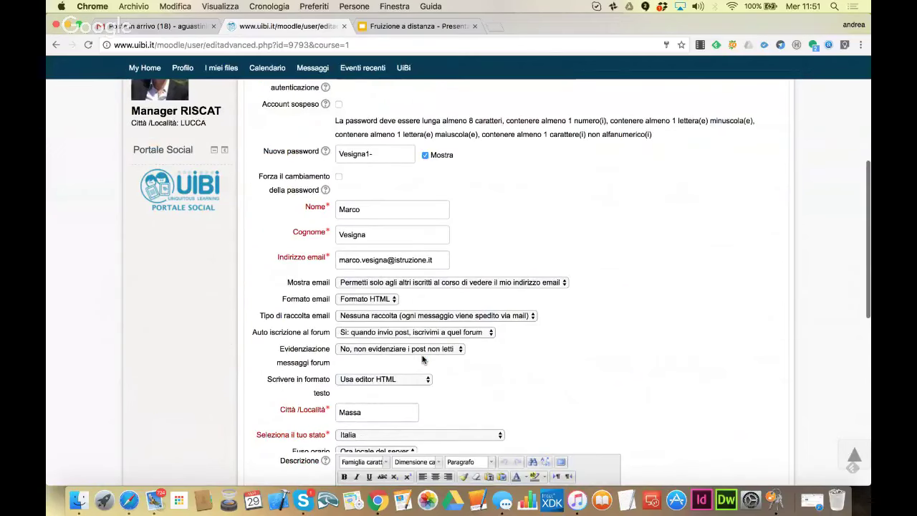
scroll(423, 359, "down", 7)
left_click(388, 426)
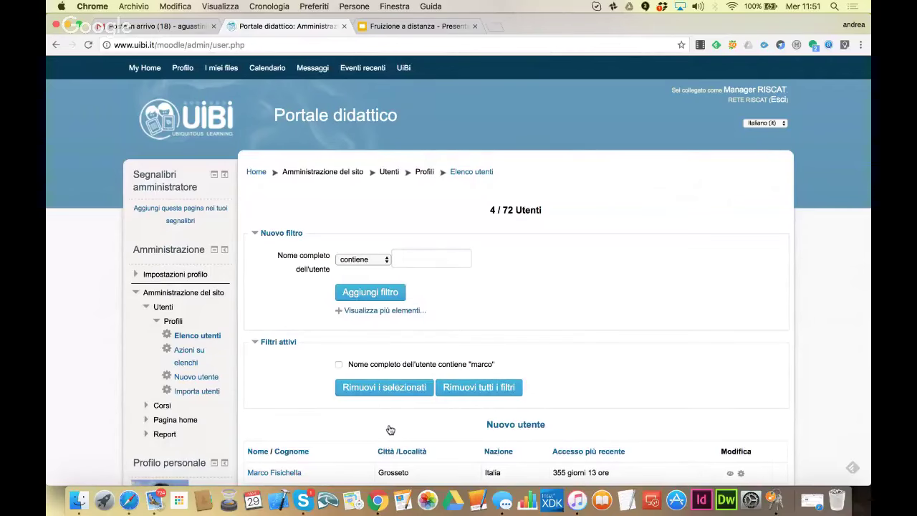
Add a user-list filter for full names containing the next wanted user's first name.
scroll(390, 429, "down", 5)
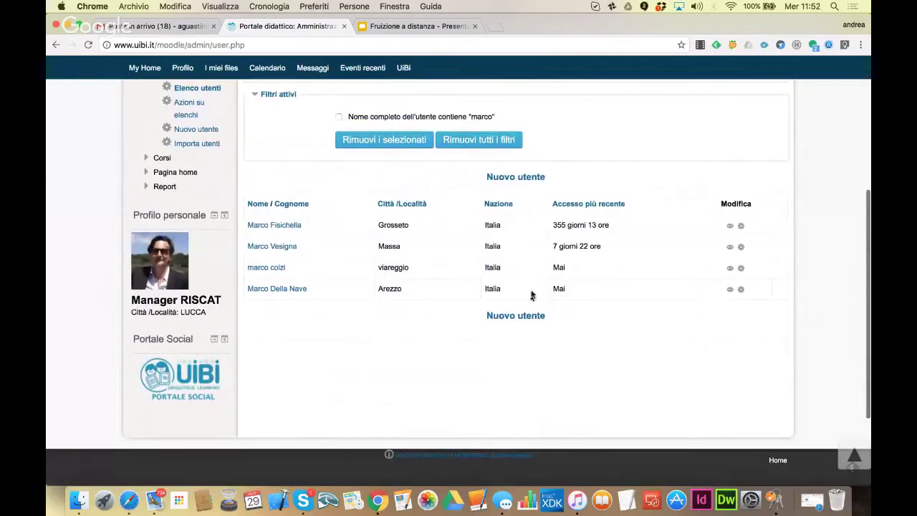
scroll(516, 318, "up", 3)
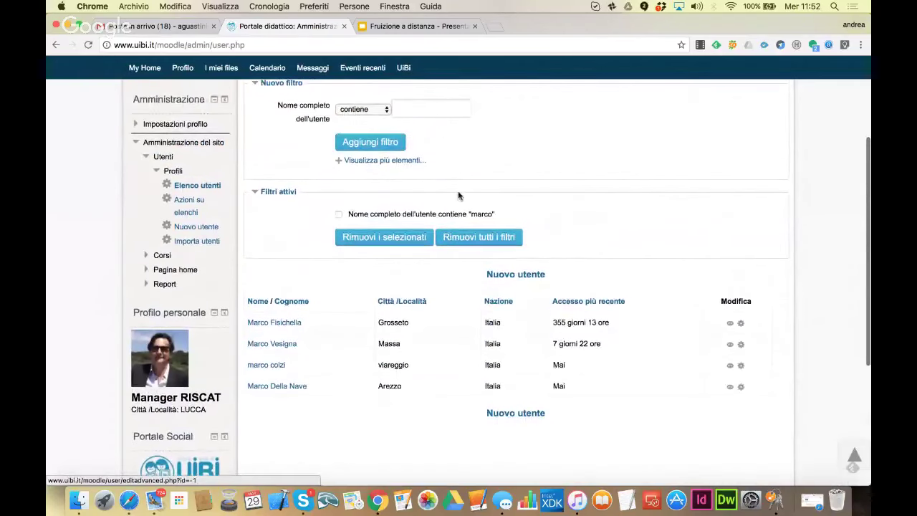
left_click(443, 111)
type("andrea")
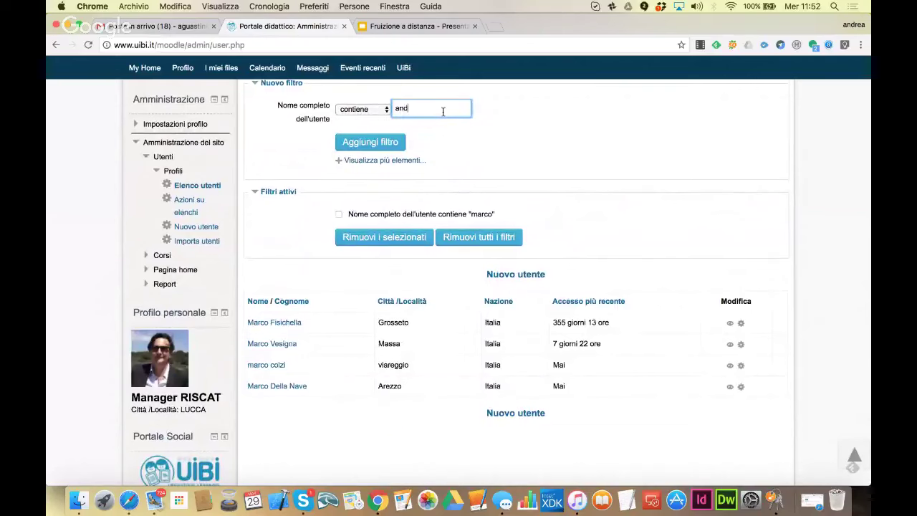
left_click(401, 141)
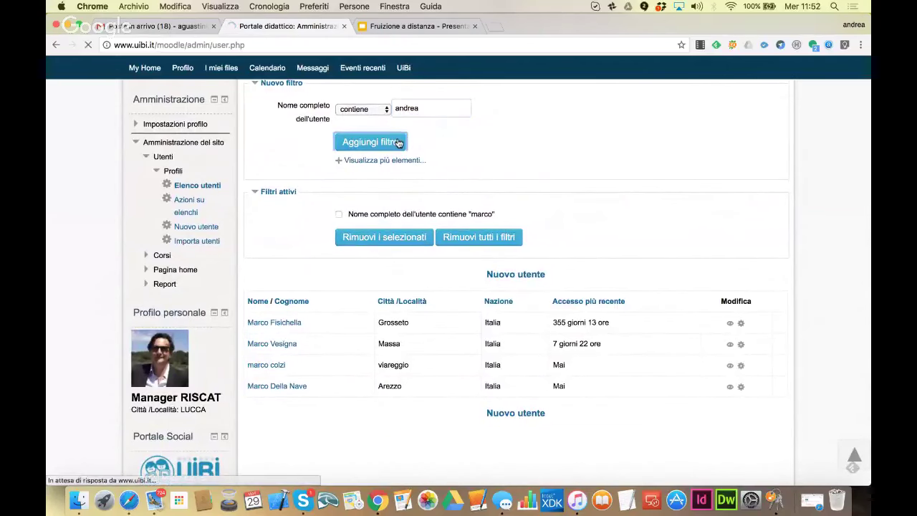
Remove all active full-name filters from the user list.
scroll(447, 209, "down", 3)
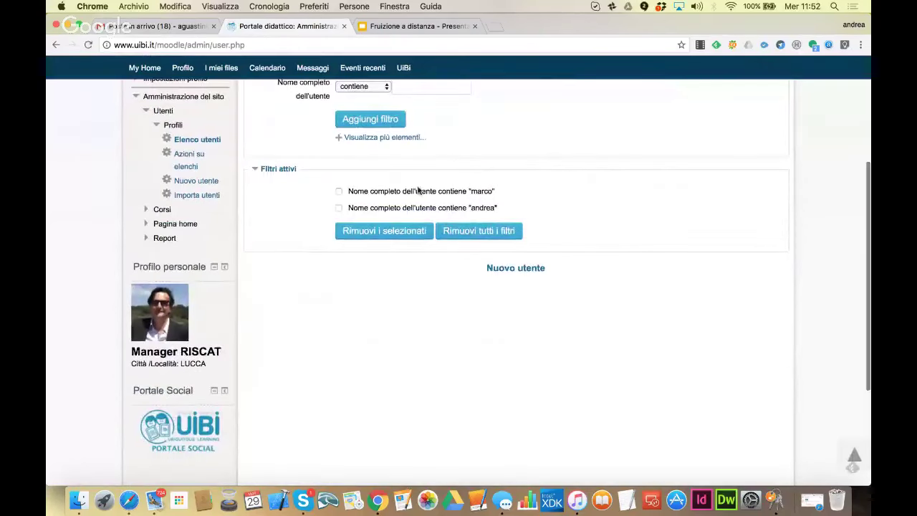
left_click(339, 192)
left_click(453, 236)
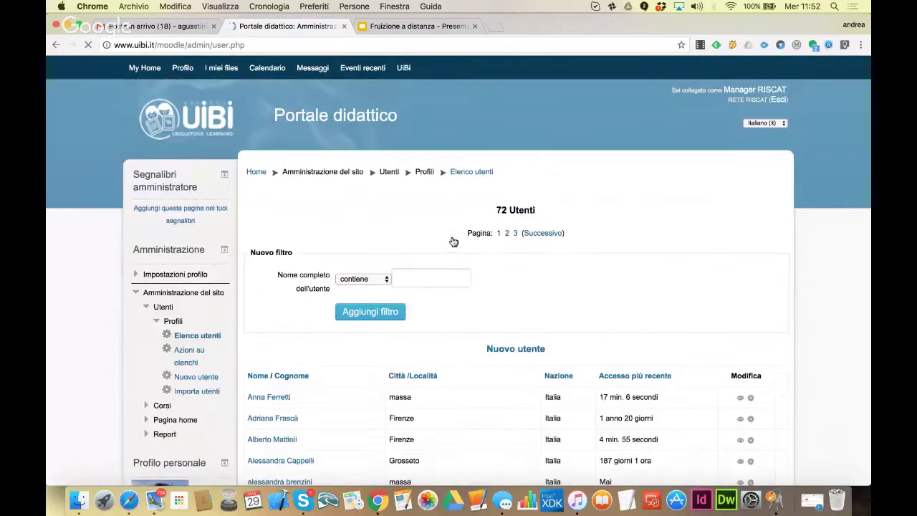
Open the profile of the ninth user on page 1, from lucca, for editing.
scroll(453, 242, "down", 3)
scroll(454, 242, "down", 3)
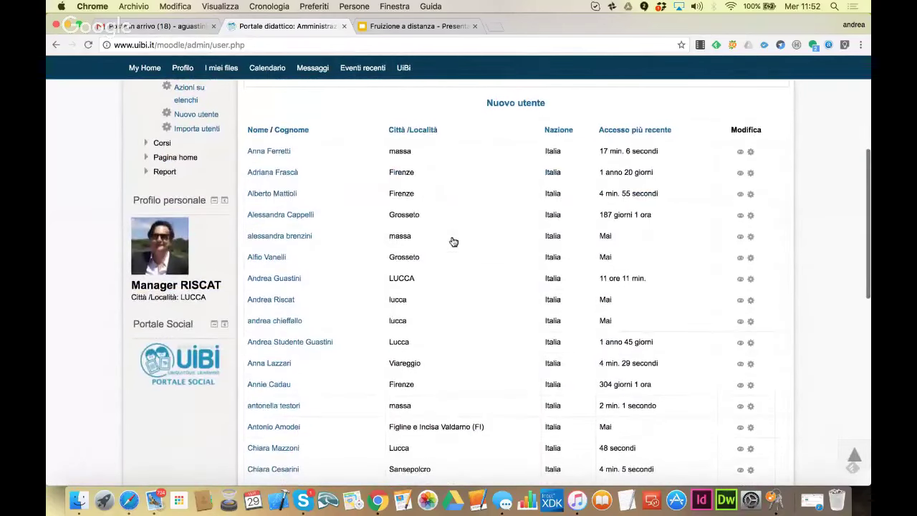
scroll(454, 242, "down", 1)
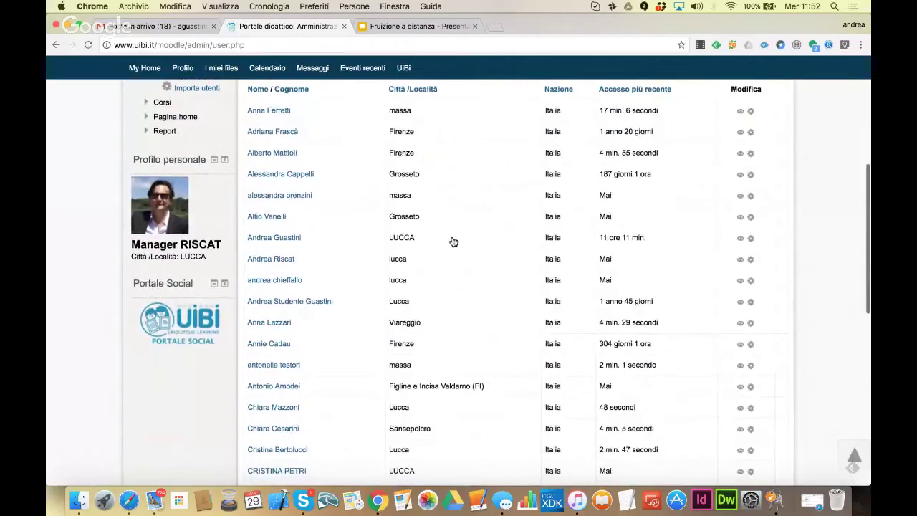
left_click(750, 281)
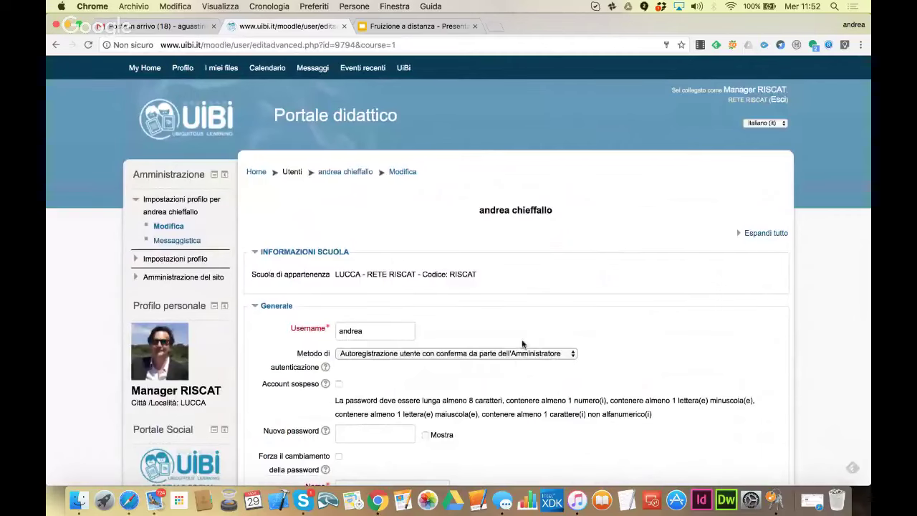
Enter a new password for the lucca user, display it in plain text and update the profile.
scroll(447, 416, "down", 2)
scroll(443, 415, "down", 1)
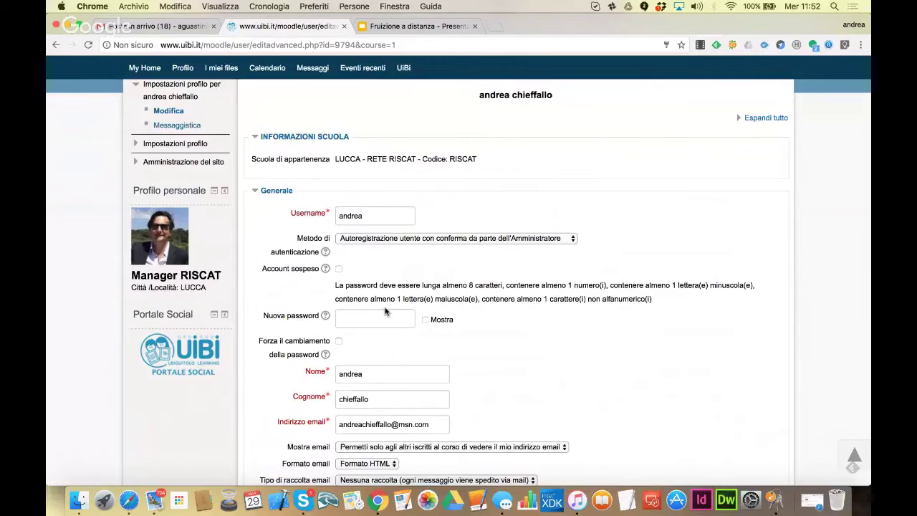
left_click(375, 322)
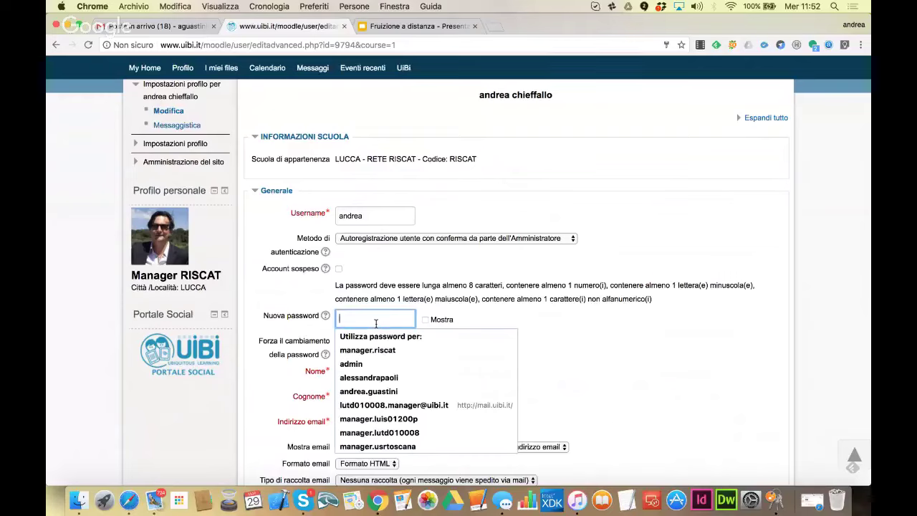
type("•••")
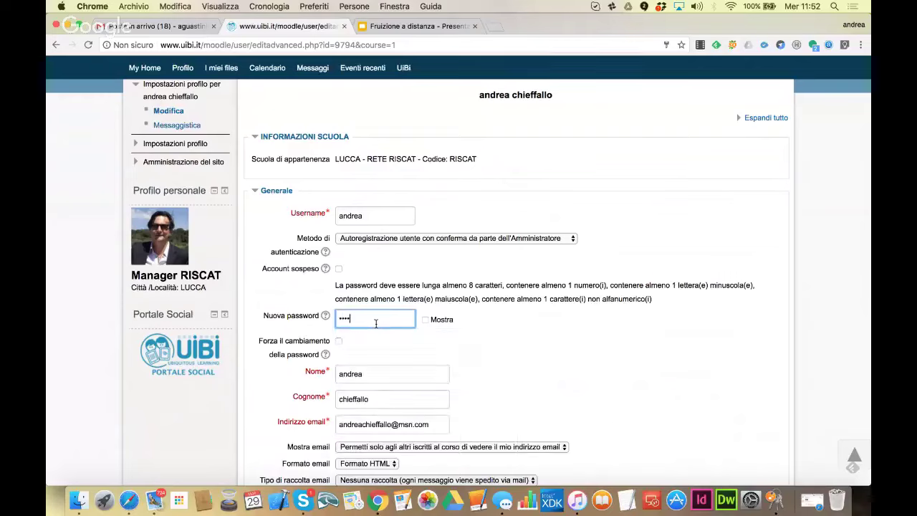
type("•••••••••")
left_click(430, 325)
left_click(429, 322)
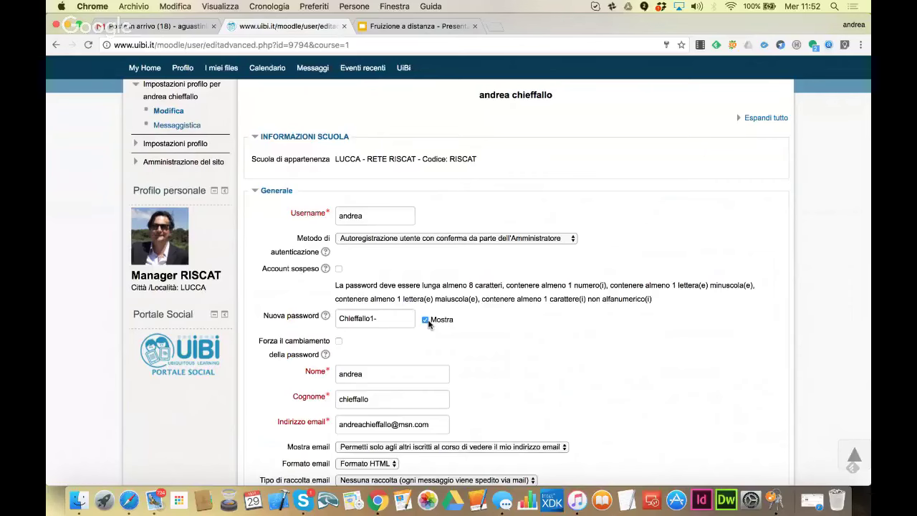
scroll(429, 325, "down", 1)
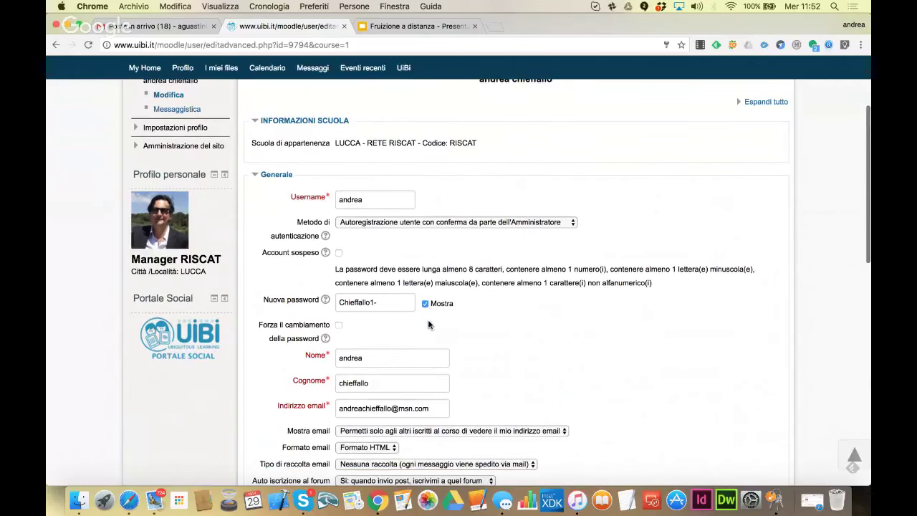
scroll(428, 324, "down", 1)
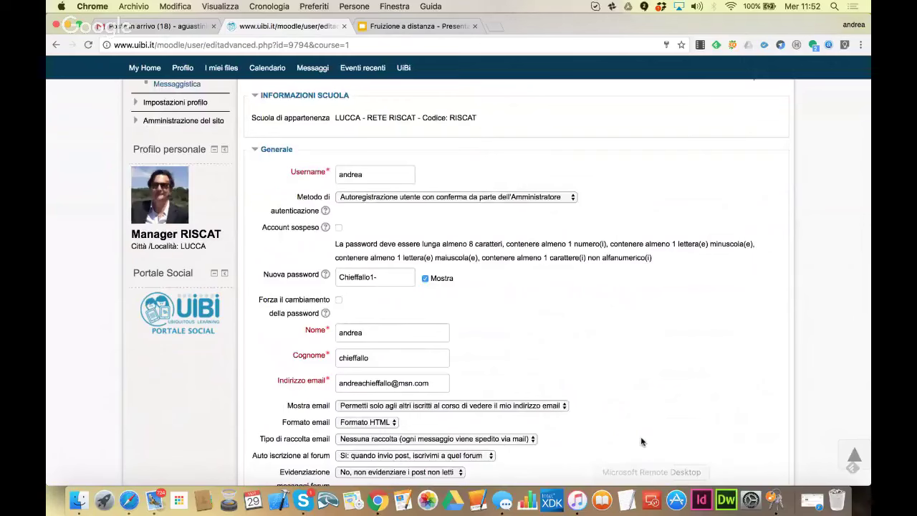
scroll(642, 441, "down", 10)
left_click(405, 442)
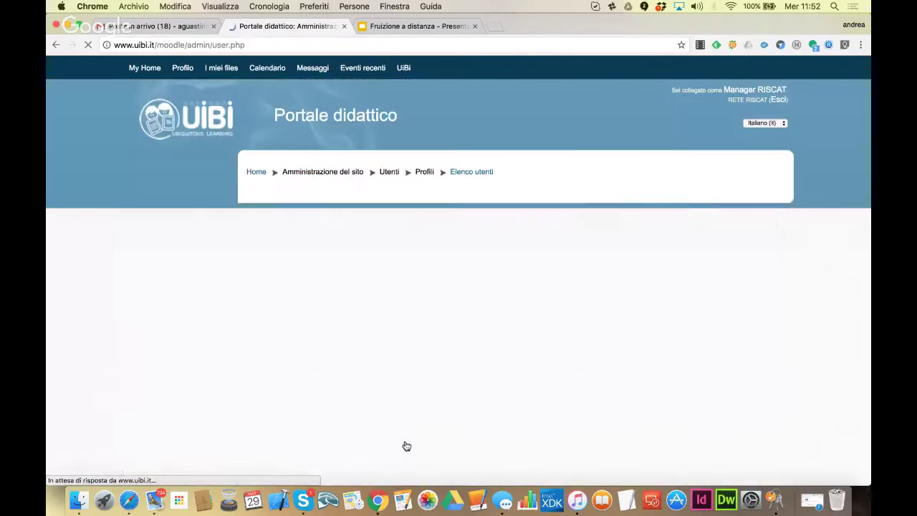
Go to page 2 of the user list and open the profile of the never-logged-in prato user for editing.
scroll(404, 442, "down", 3)
scroll(406, 446, "down", 3)
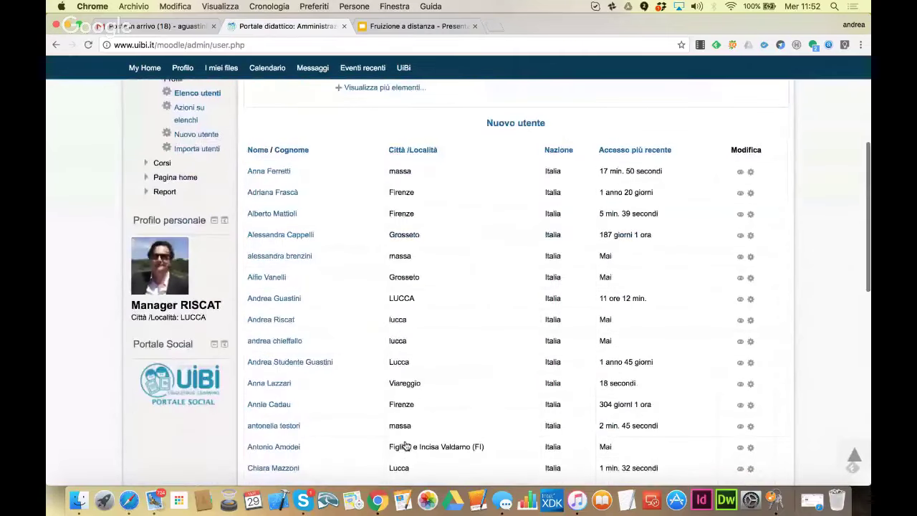
scroll(405, 429, "up", 6)
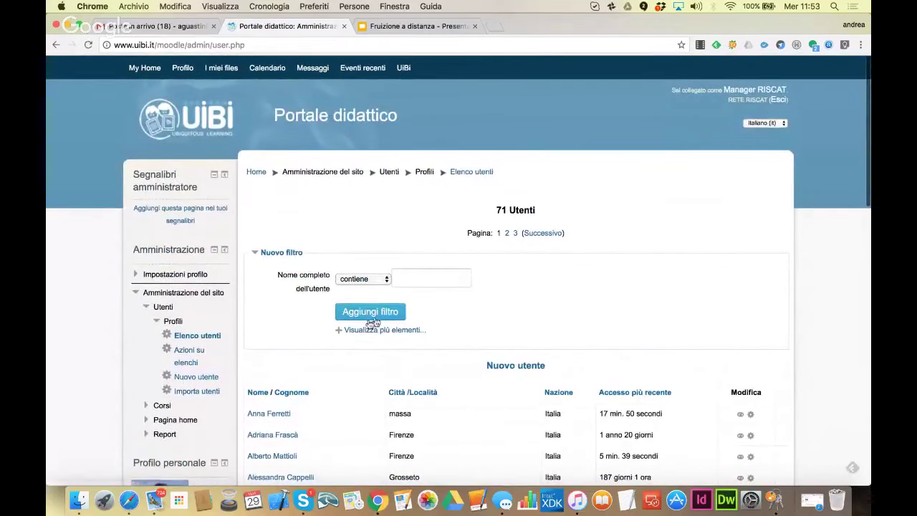
scroll(439, 324, "down", 5)
scroll(442, 326, "down", 4)
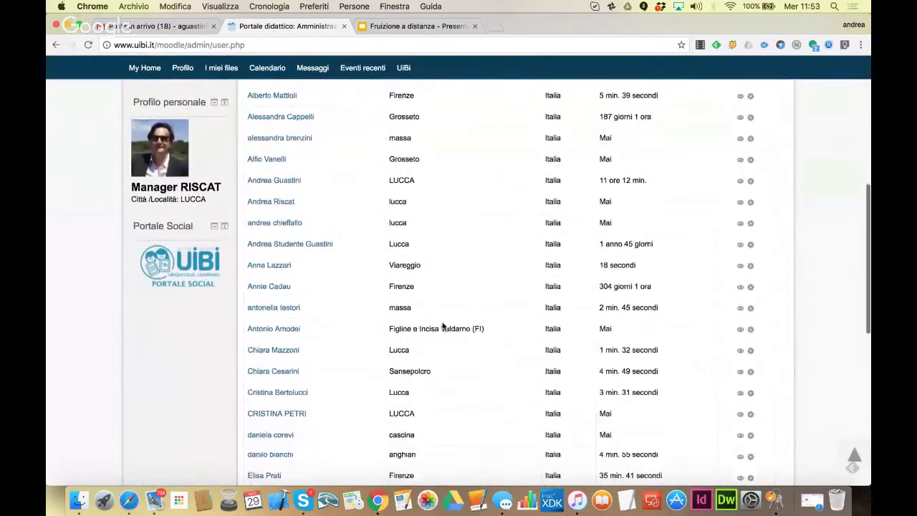
scroll(442, 326, "down", 5)
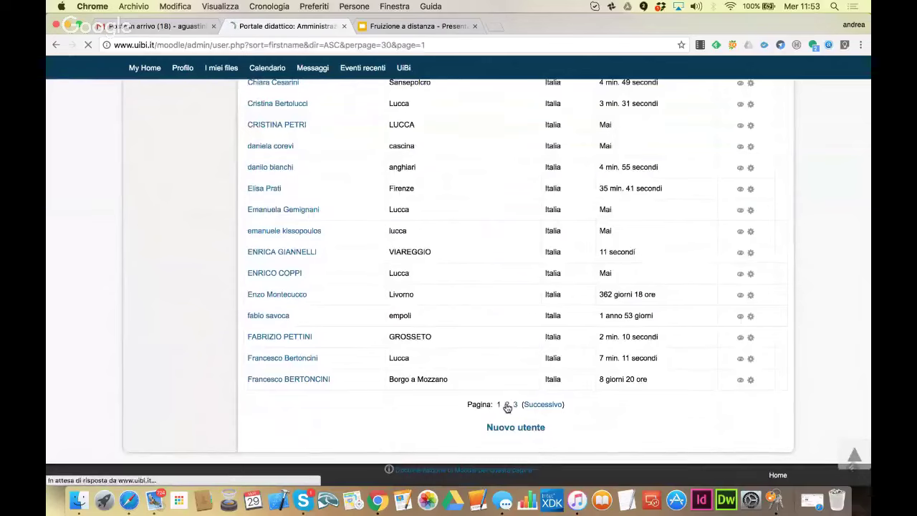
scroll(506, 407, "down", 3)
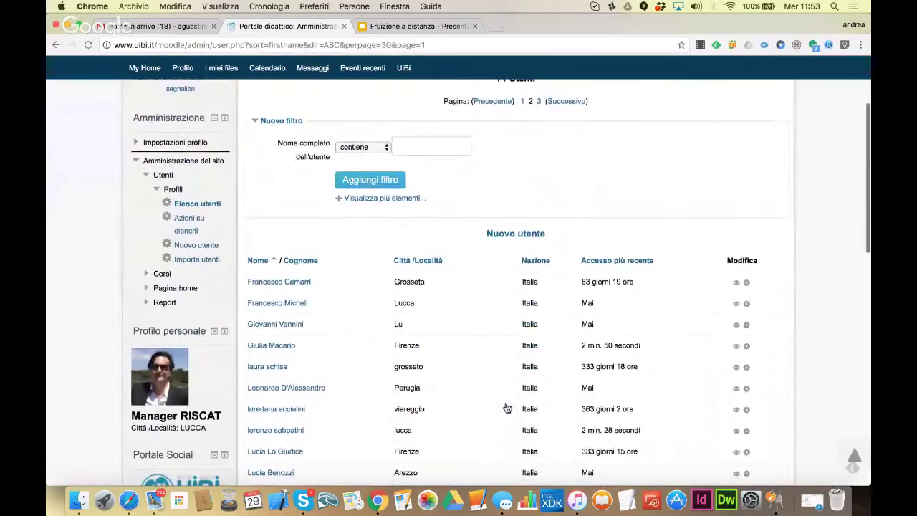
scroll(507, 407, "down", 5)
scroll(507, 407, "down", 4)
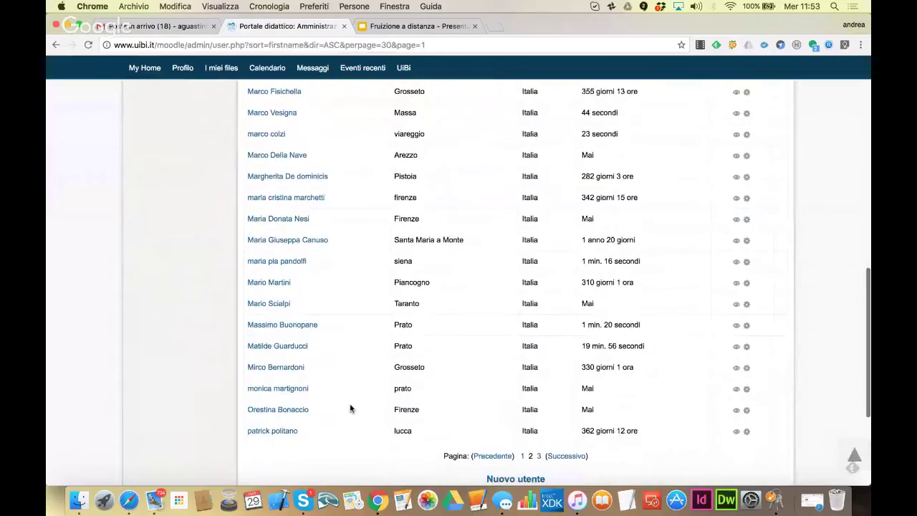
left_click(748, 390)
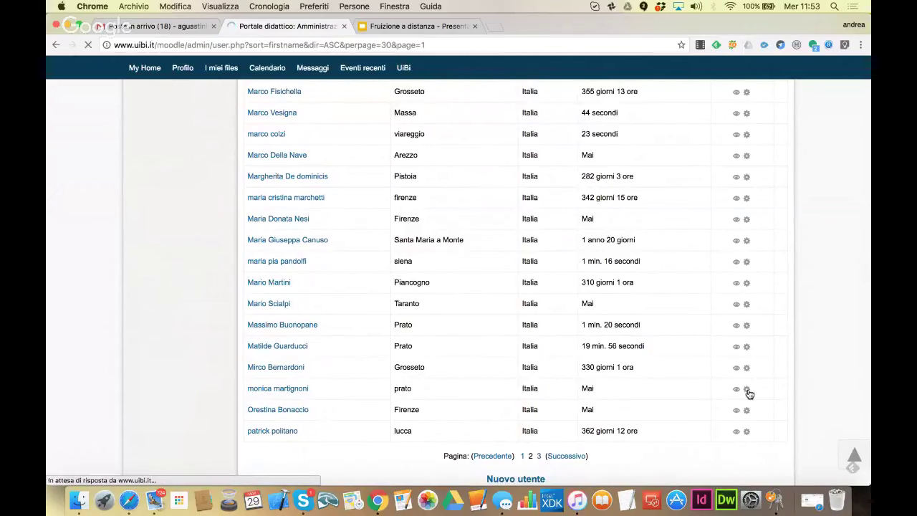
Enter a new password for the prato user, display it in plain text and update the profile.
scroll(748, 392, "down", 1)
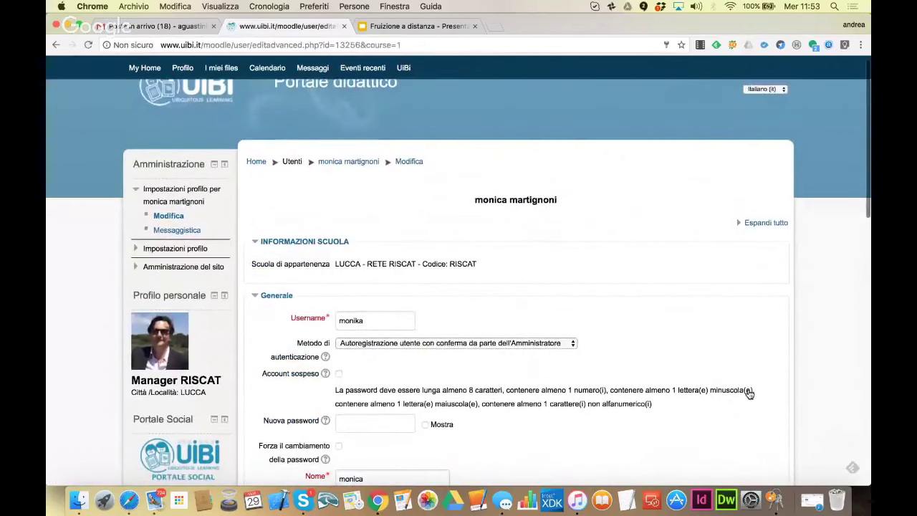
scroll(749, 393, "down", 1)
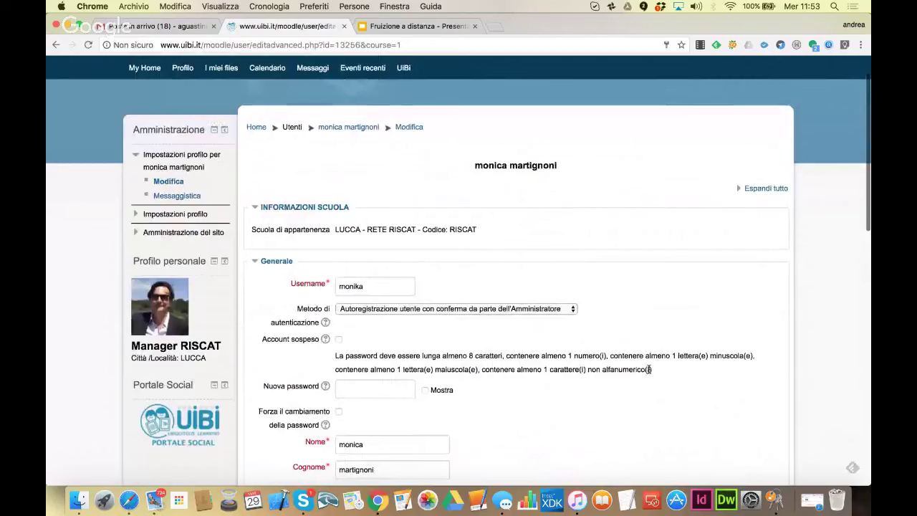
left_click(390, 389)
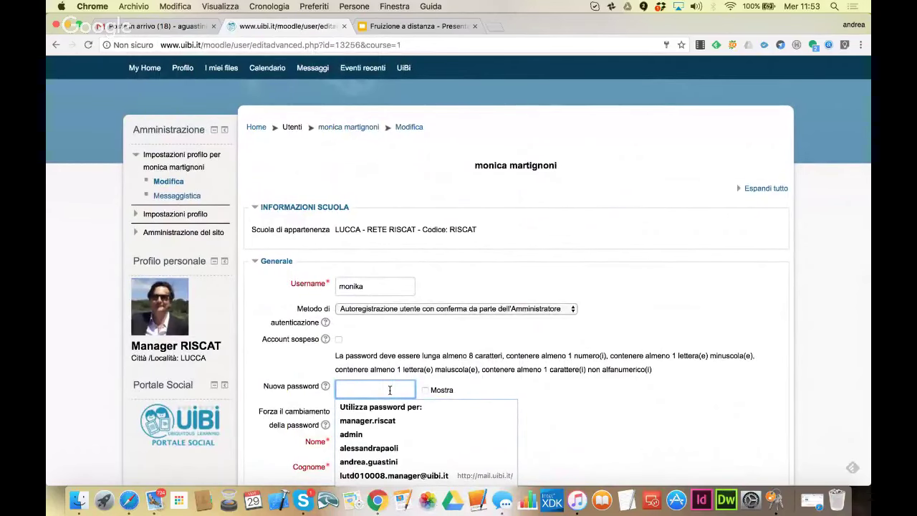
type("••••••••••")
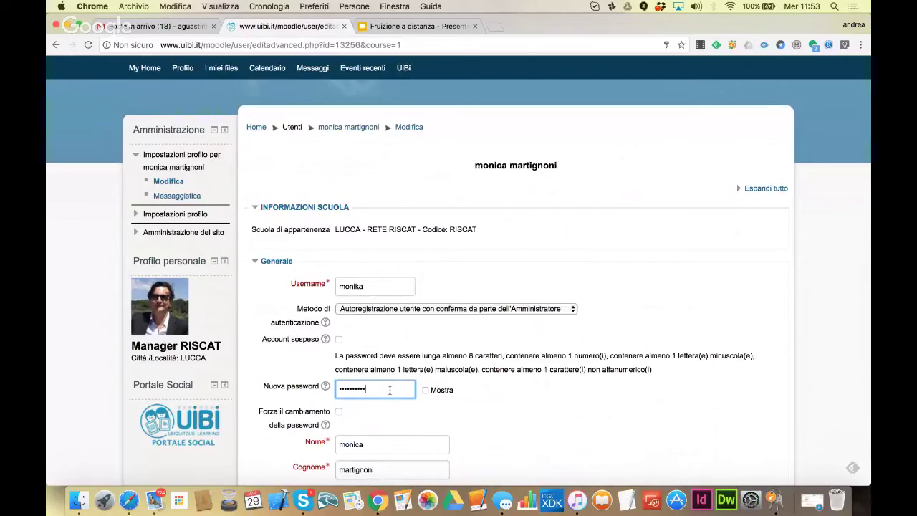
type("••")
left_click(426, 390)
scroll(478, 447, "down", 5)
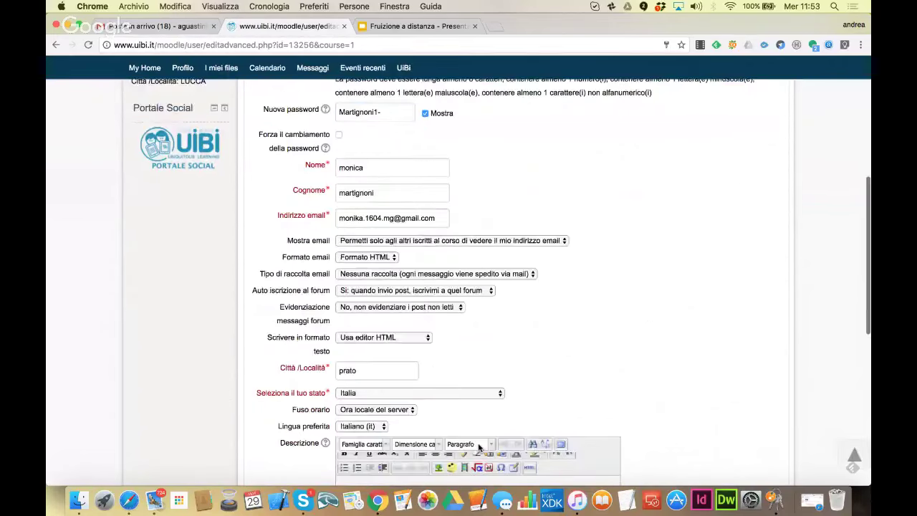
scroll(487, 441, "down", 5)
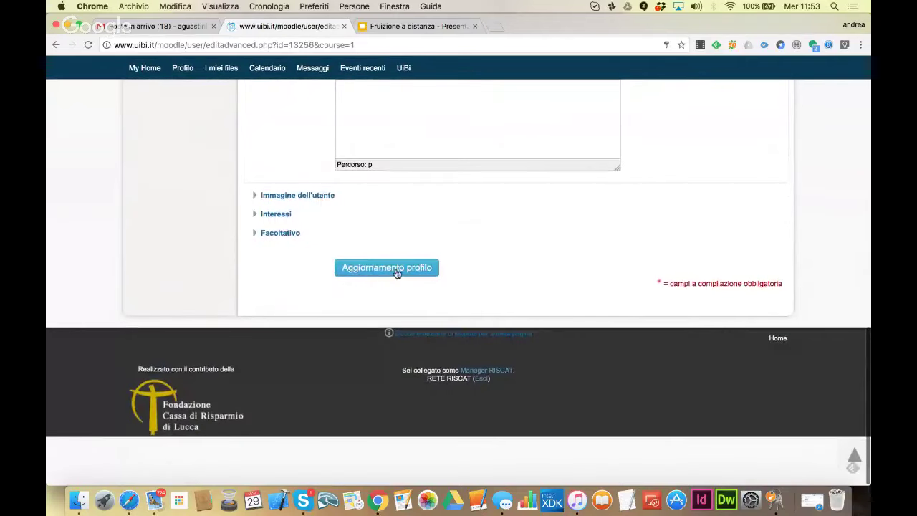
left_click(397, 271)
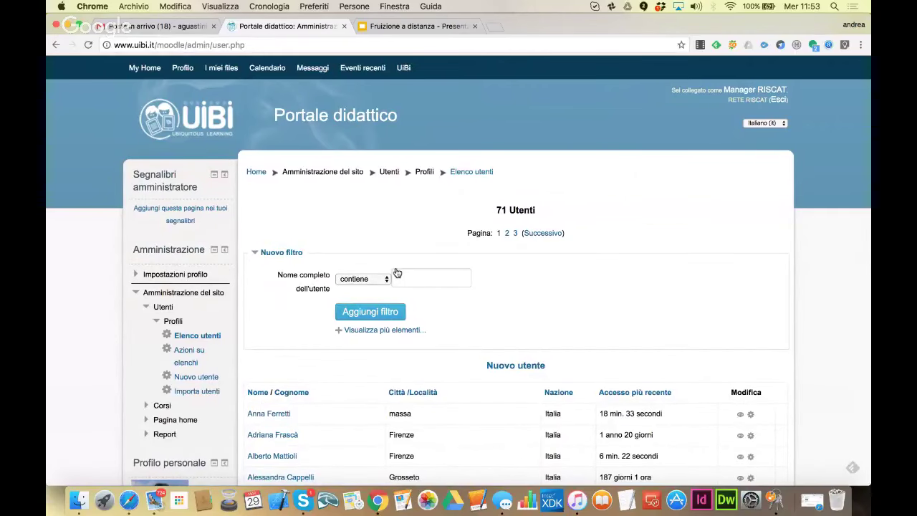
Return from the user list to the previously edited user profile and submit the profile update again.
scroll(397, 272, "down", 5)
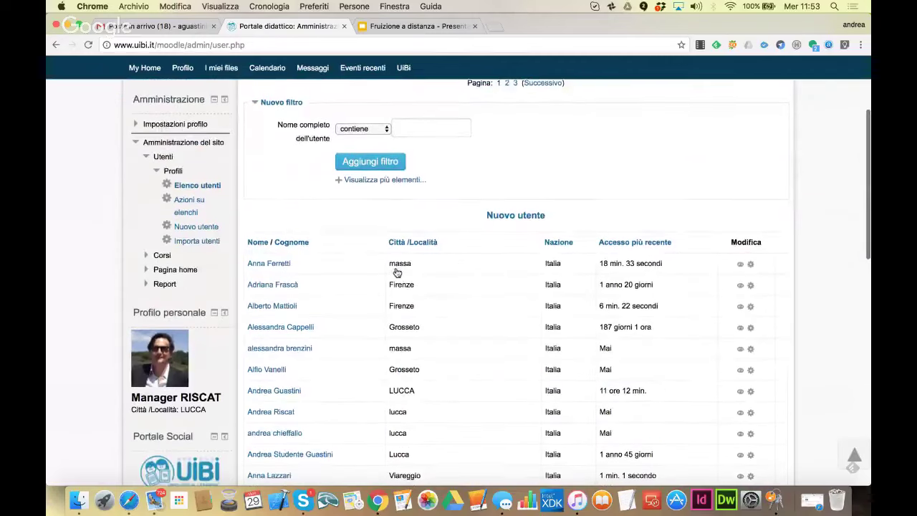
scroll(397, 272, "left", 5)
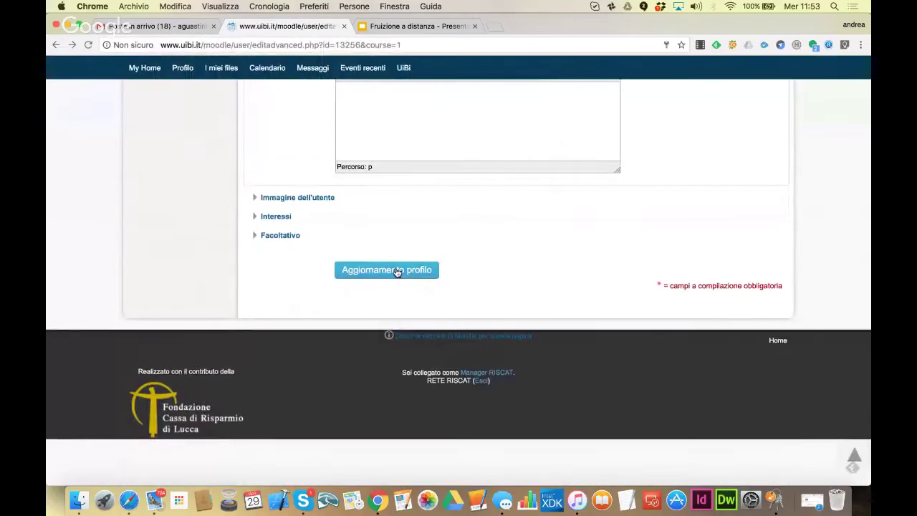
left_click(397, 271)
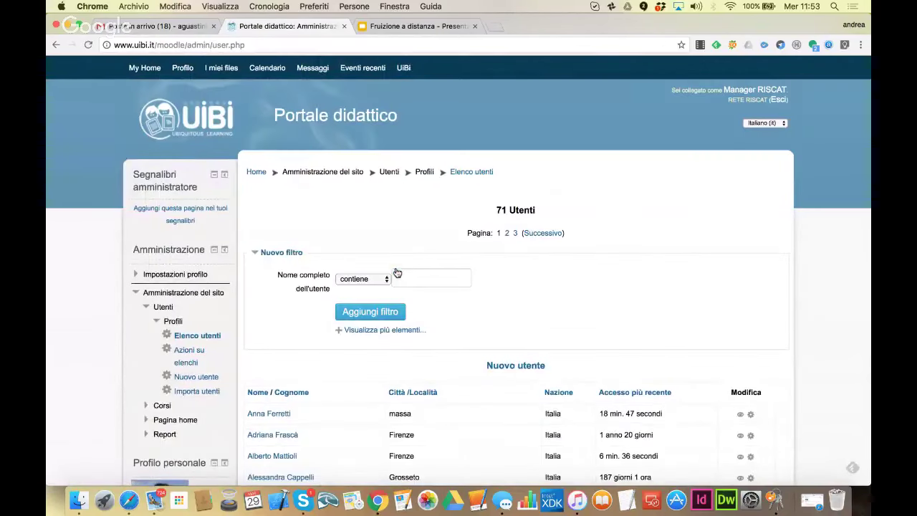
Filter the user list by full name containing the requested user's surname and check the filtered list.
scroll(397, 273, "down", 1)
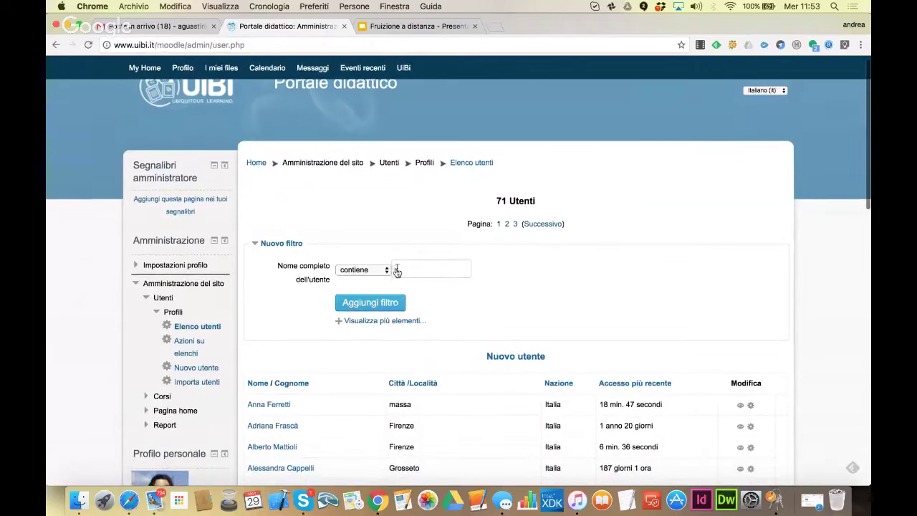
left_click(413, 263)
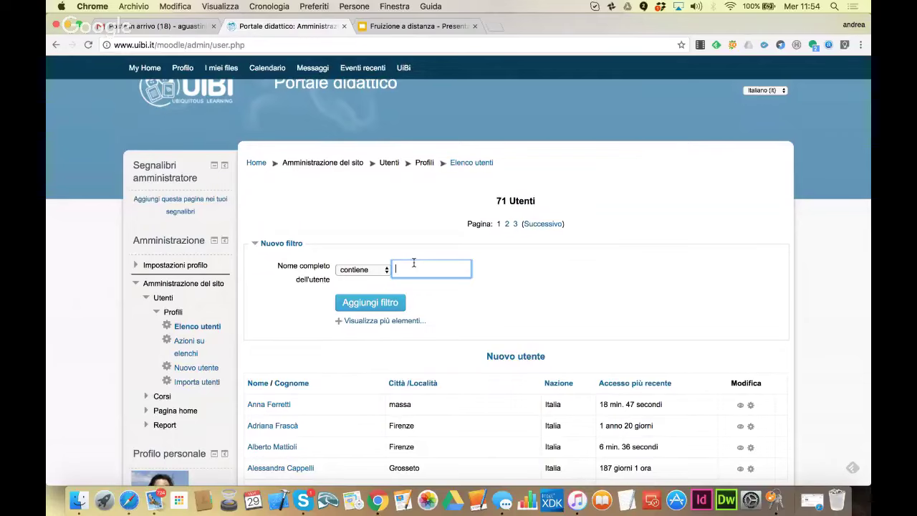
type("augello")
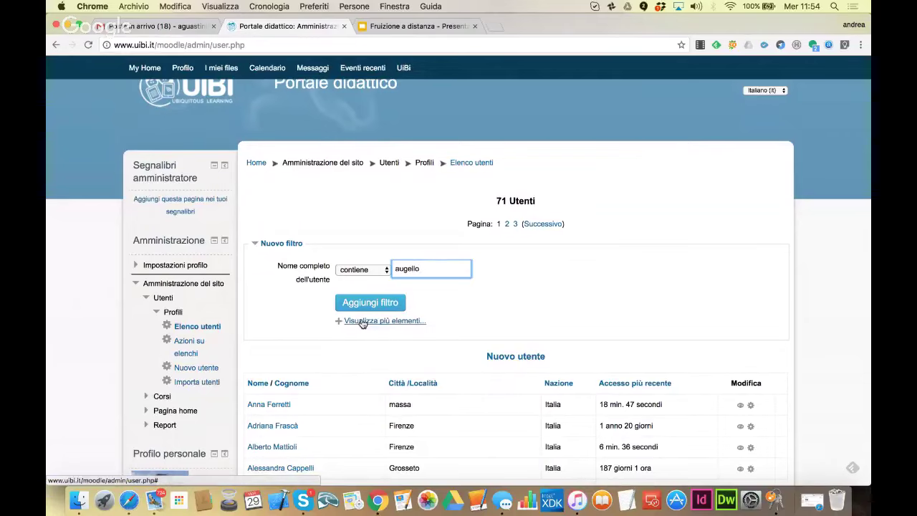
left_click(362, 323)
scroll(411, 349, "down", 5)
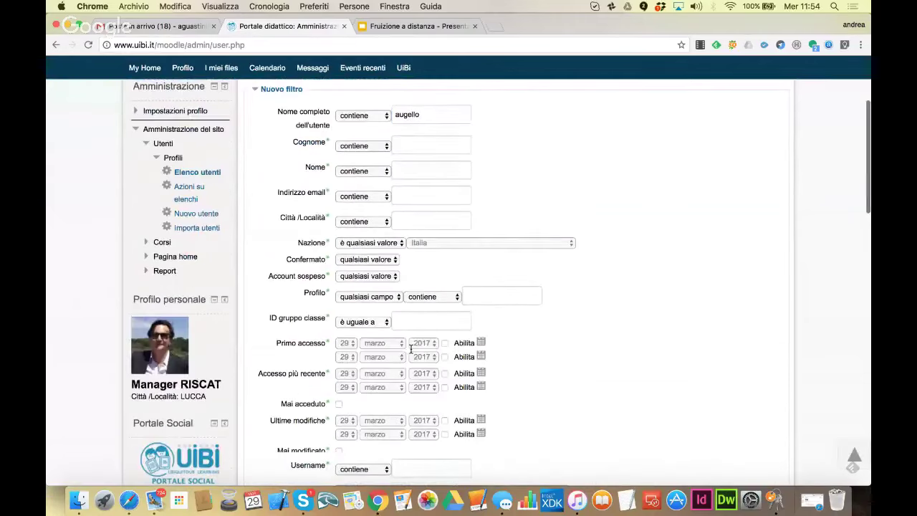
scroll(411, 349, "down", 9)
left_click(381, 251)
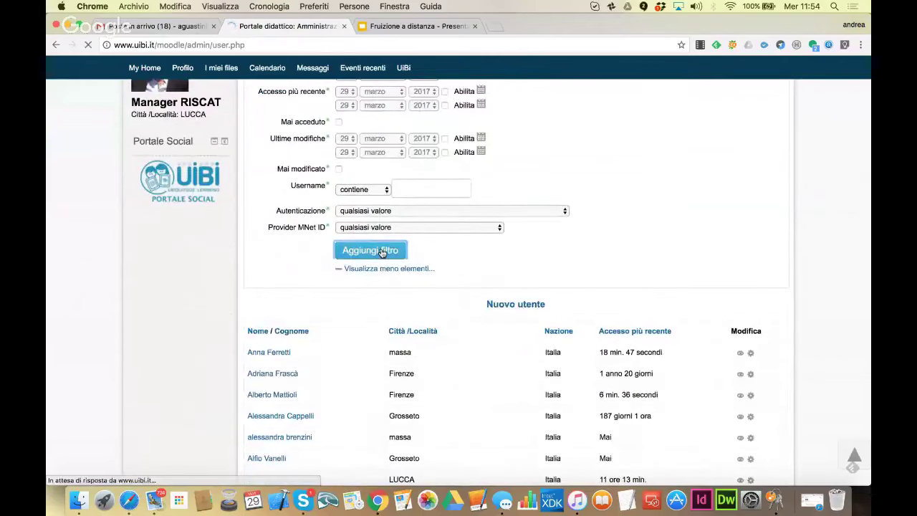
scroll(394, 301, "down", 3)
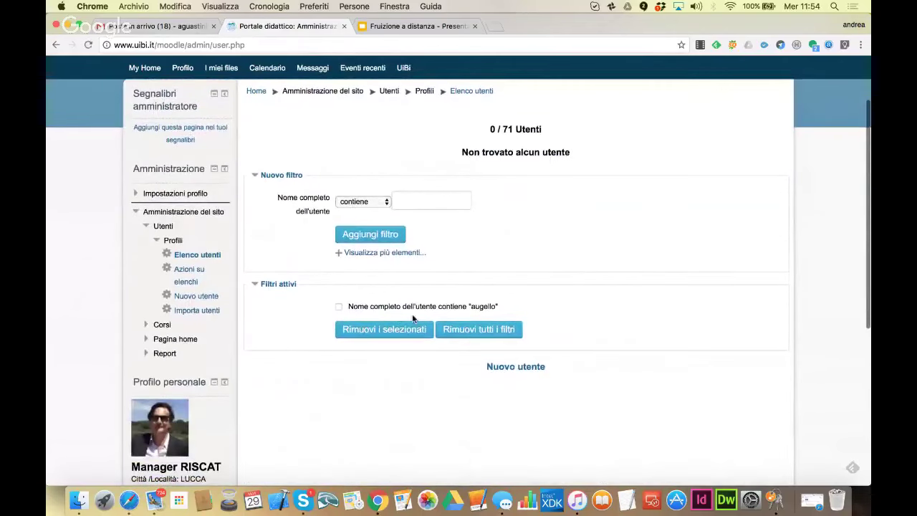
scroll(448, 331, "down", 3)
scroll(448, 333, "up", 5)
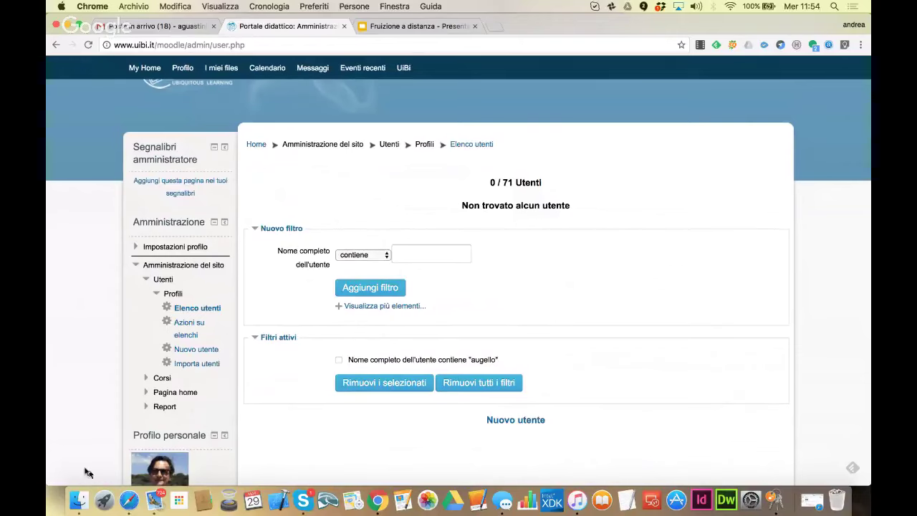
Switch to Safari and open the uibi.it home page in the tab that shows the Gmail message.
left_click(125, 498)
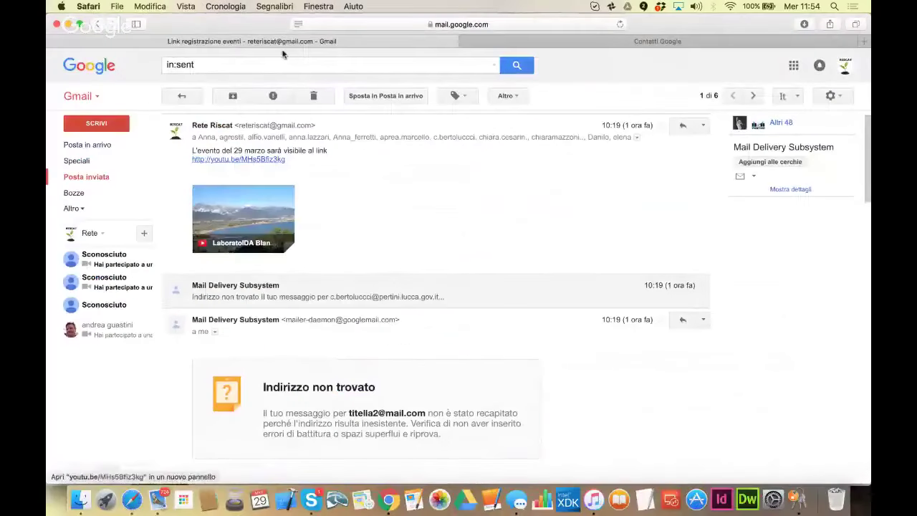
left_click(550, 43)
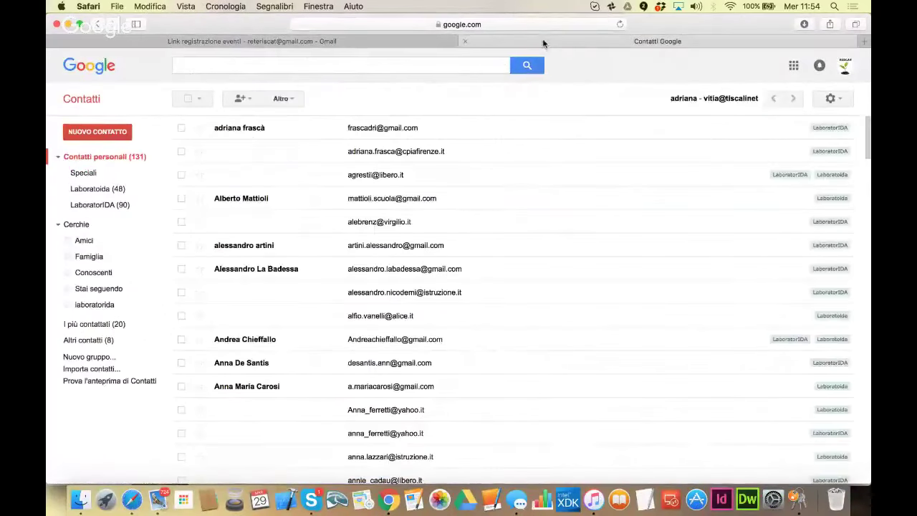
left_click(544, 27)
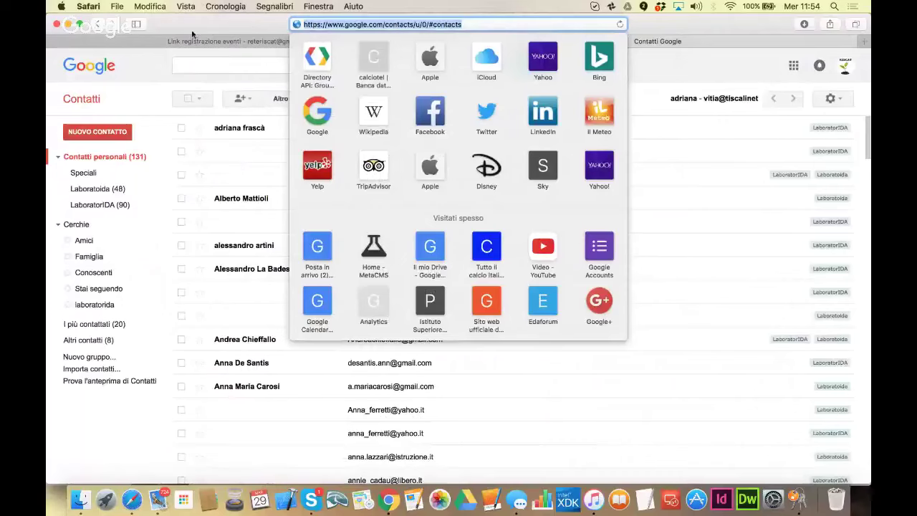
left_click(192, 43)
left_click(419, 27)
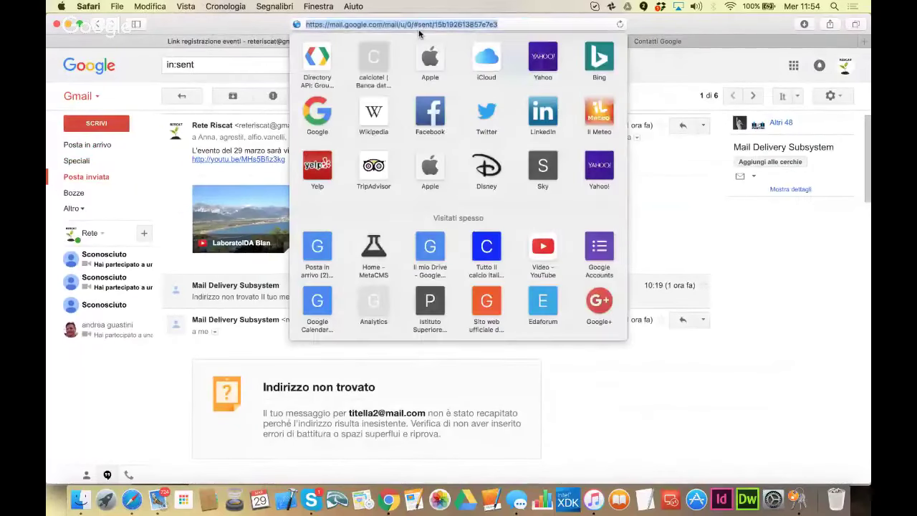
type("ub")
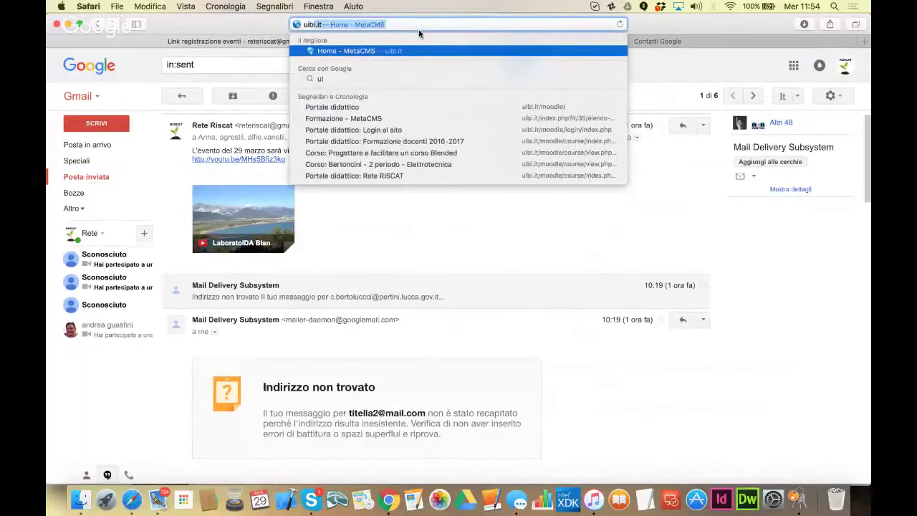
key("Return")
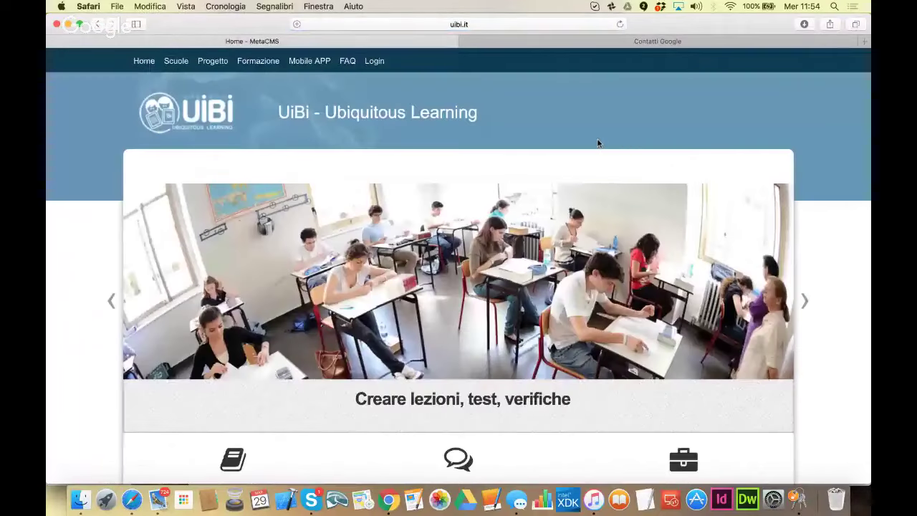
Log in to the UiBi site as admin with the saved username and account password.
left_click(380, 61)
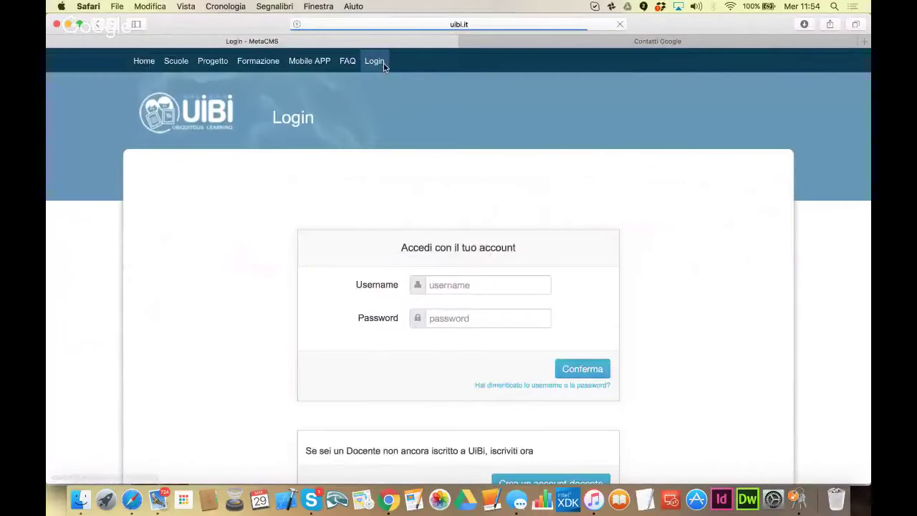
left_click(456, 283)
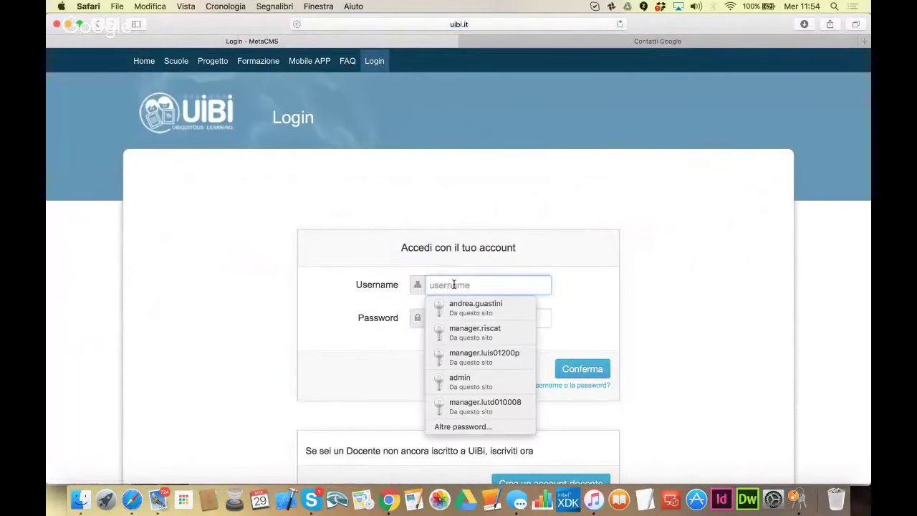
left_click(465, 381)
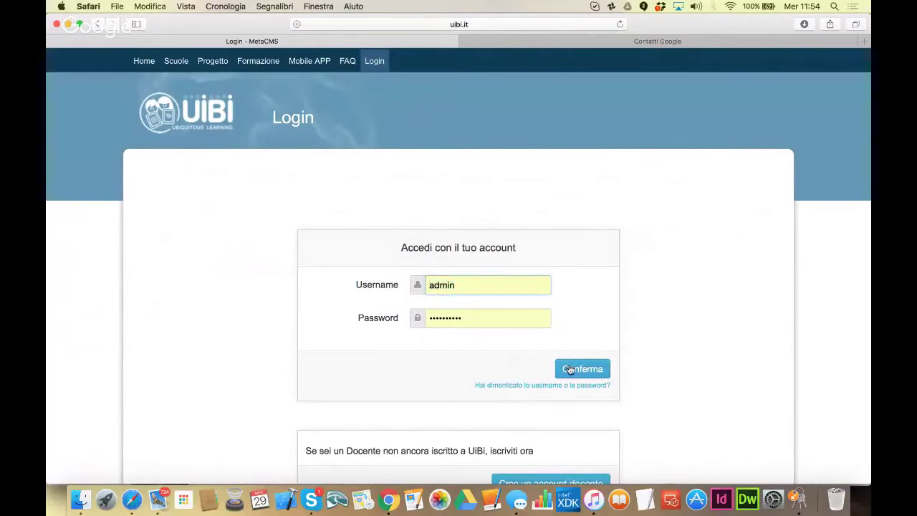
left_click(567, 369)
Look over the Formazione page, go to the Portale didattico and open its Cambia scuola page.
scroll(571, 361, "down", 3)
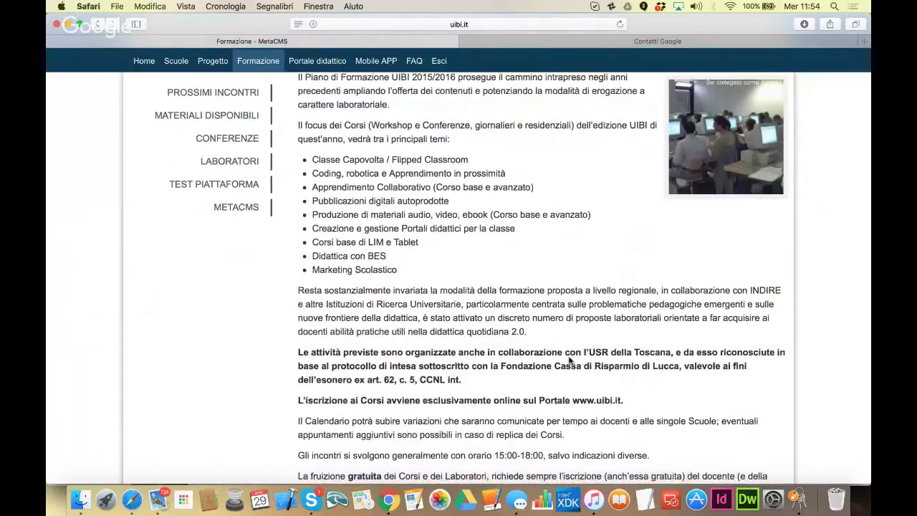
scroll(571, 360, "down", 1)
scroll(280, 189, "up", 5)
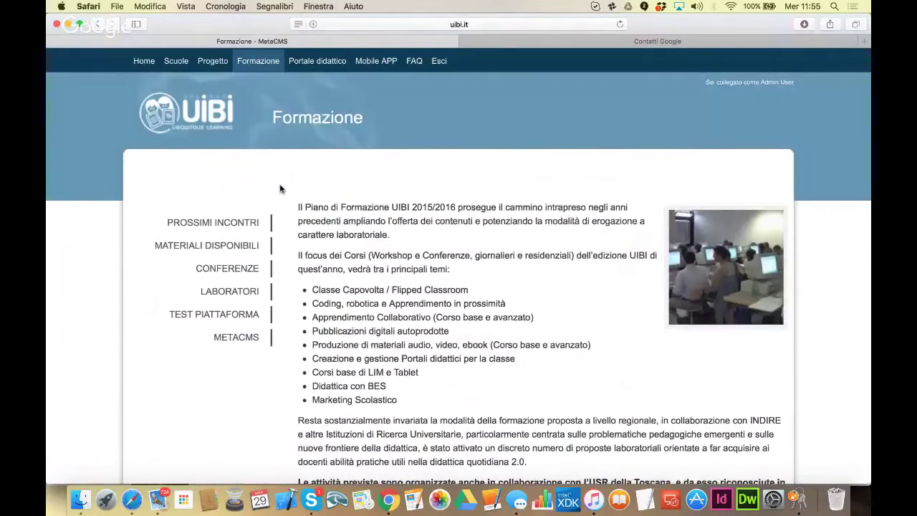
scroll(215, 247, "down", 2)
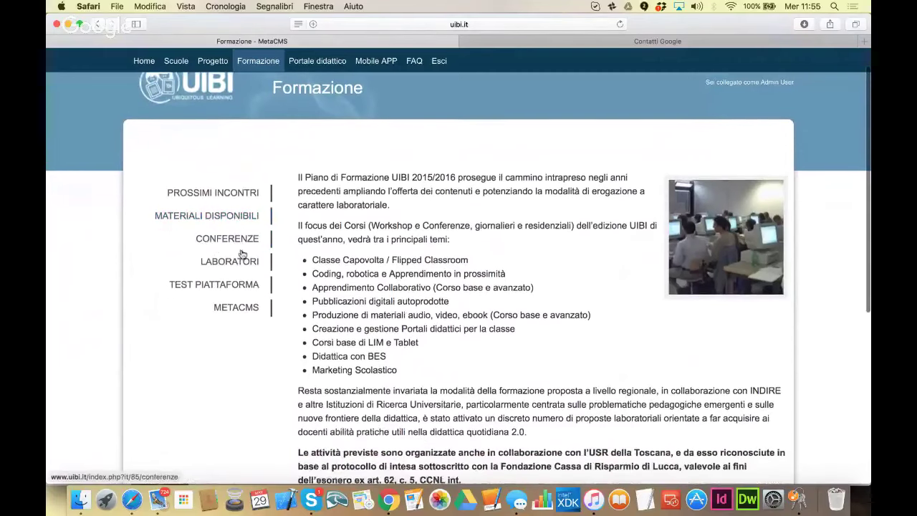
scroll(358, 342, "up", 2)
left_click(318, 63)
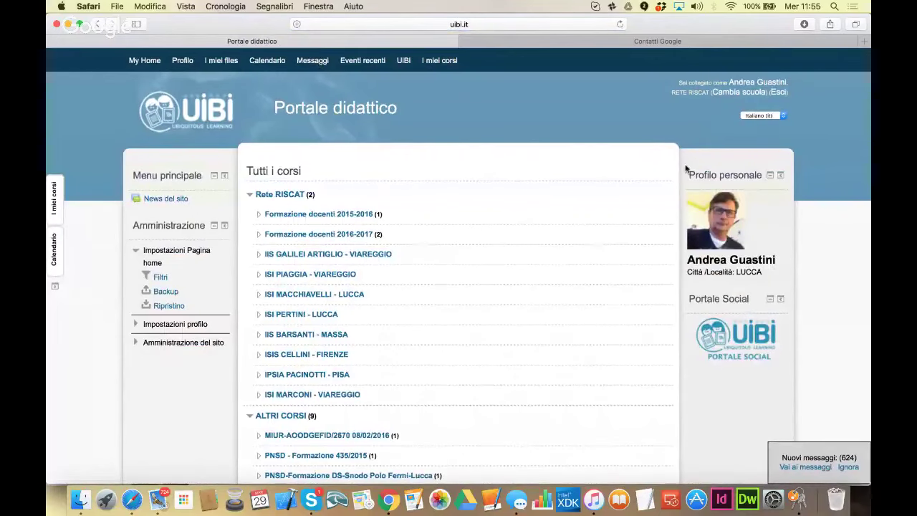
left_click(750, 93)
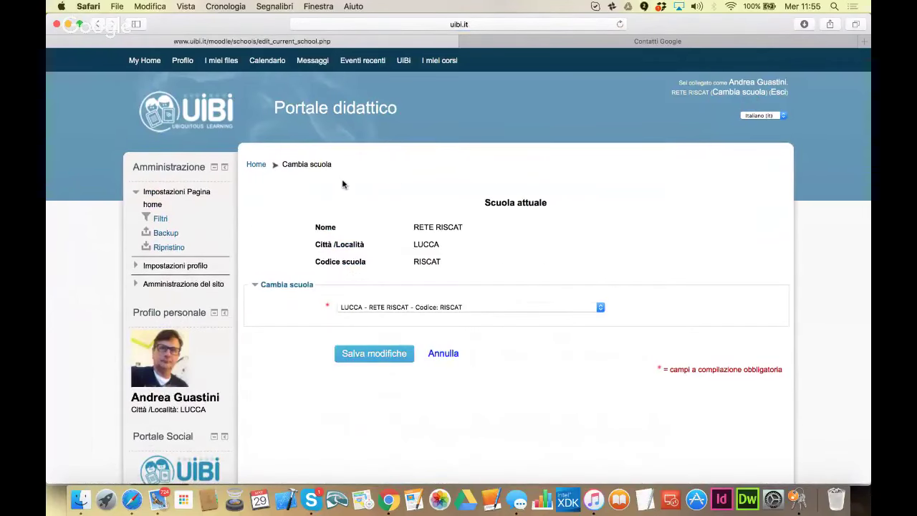
Log out of the Portale didattico and log back in as admin with the saved account password.
left_click(777, 92)
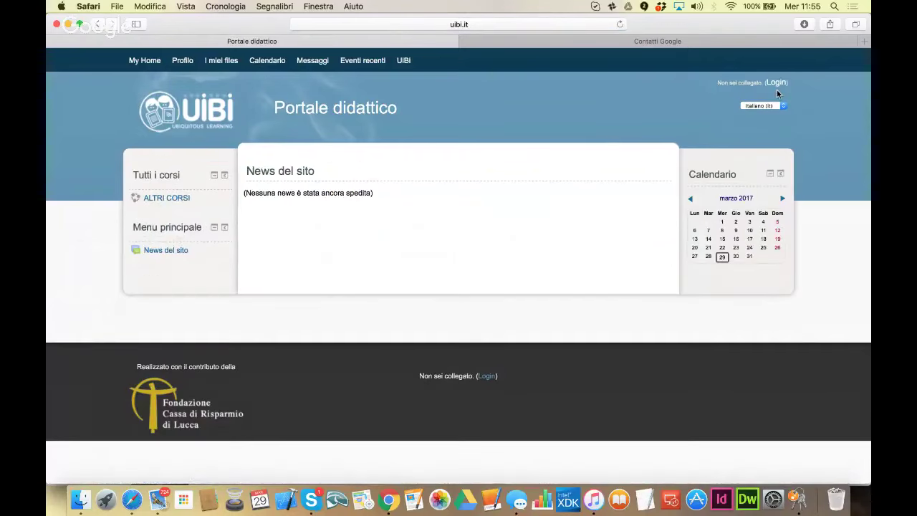
left_click(776, 83)
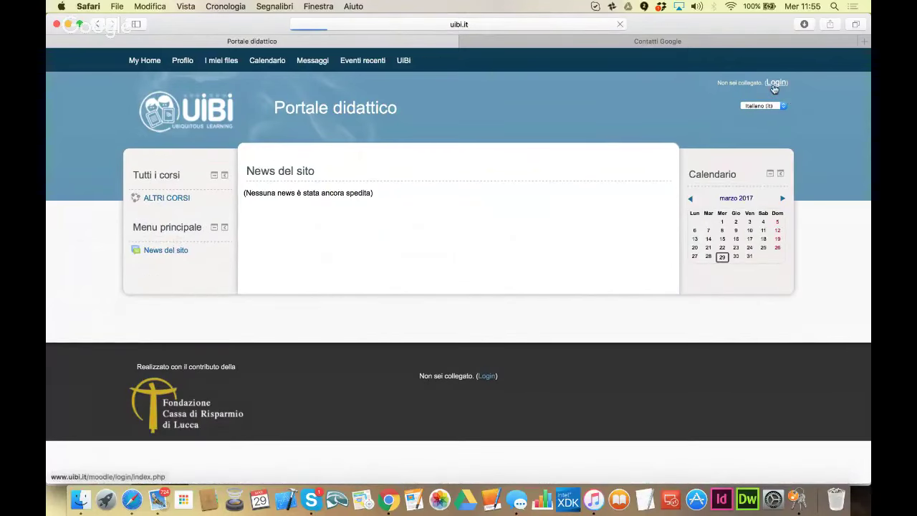
left_click(244, 281)
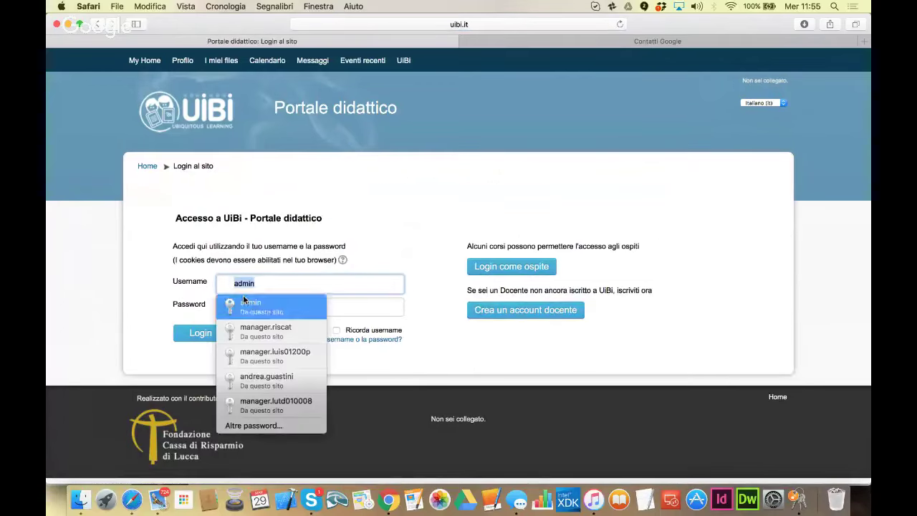
left_click(243, 302)
left_click(209, 334)
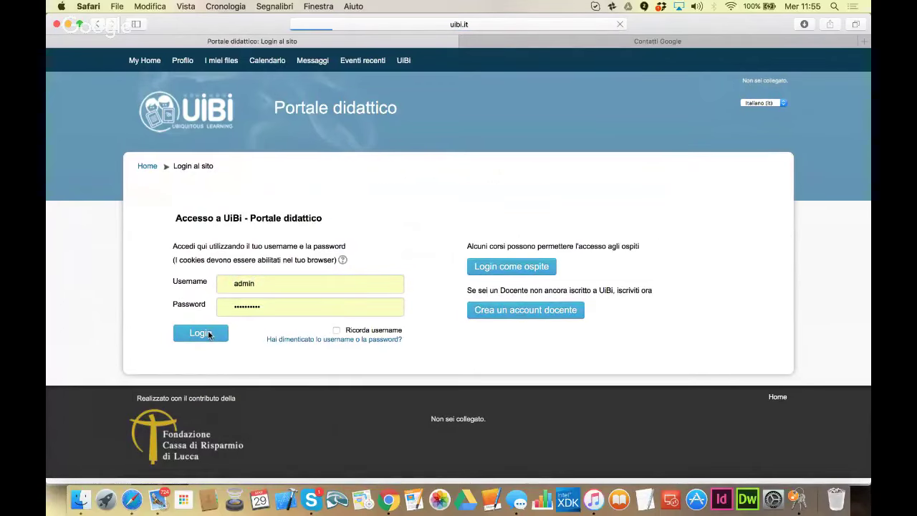
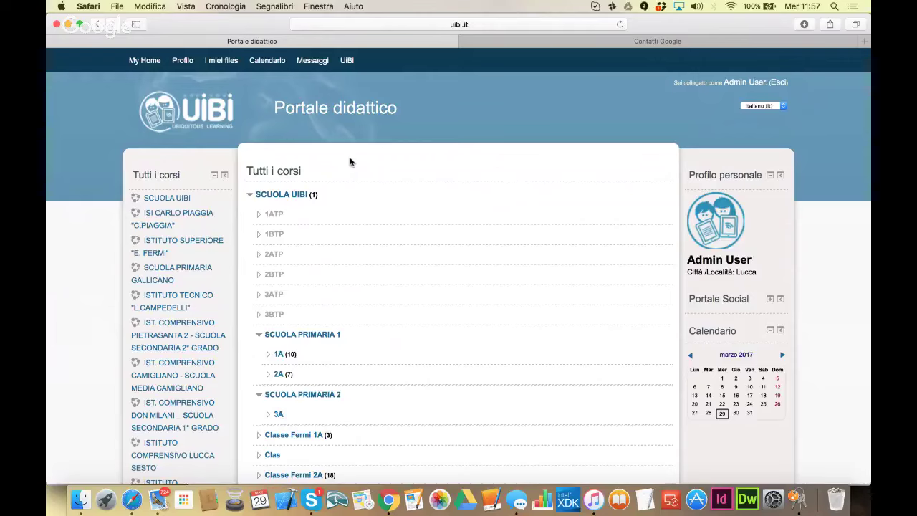
Open the site-wide user list, Elenco utenti, from the profiles section of the site administration.
scroll(350, 162, "down", 1)
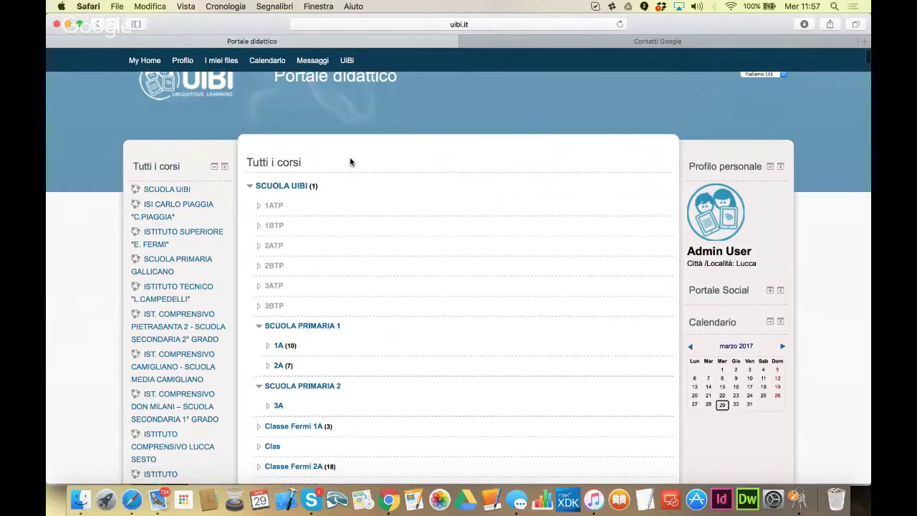
scroll(351, 162, "down", 10)
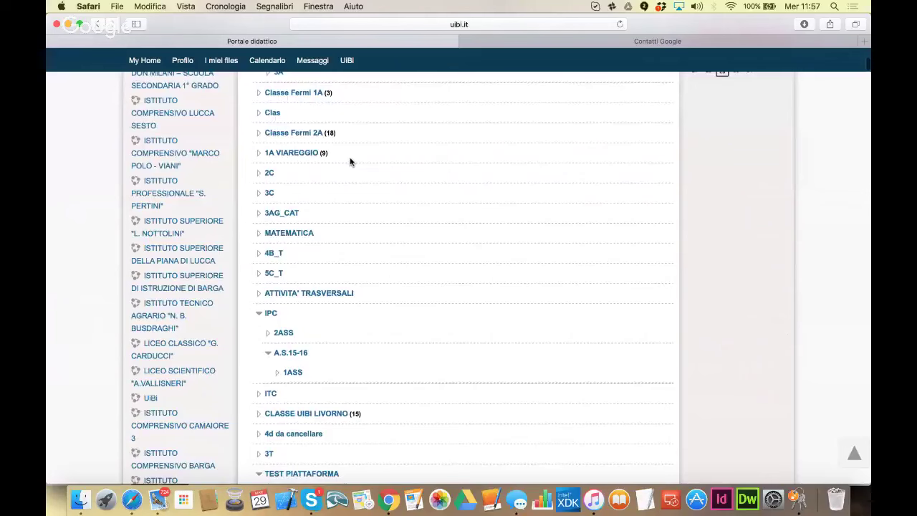
scroll(350, 162, "down", 10)
scroll(350, 162, "down", 10)
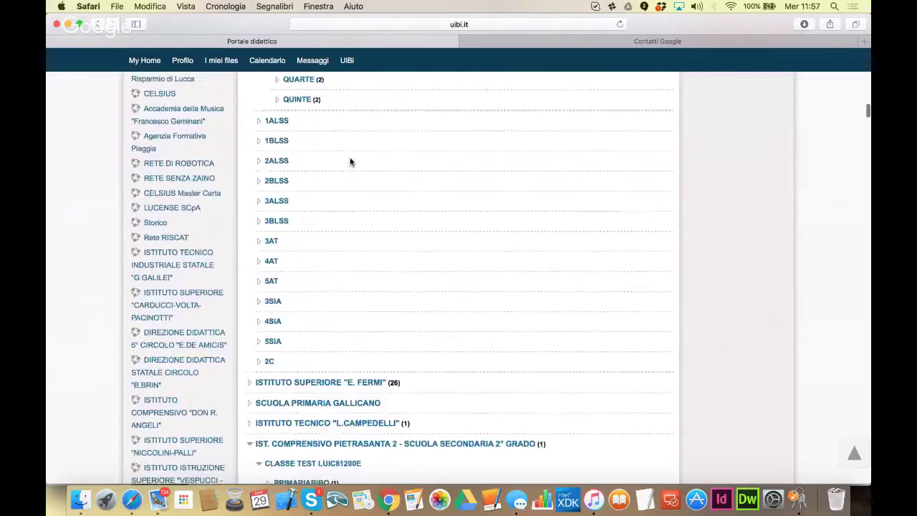
scroll(350, 162, "down", 15)
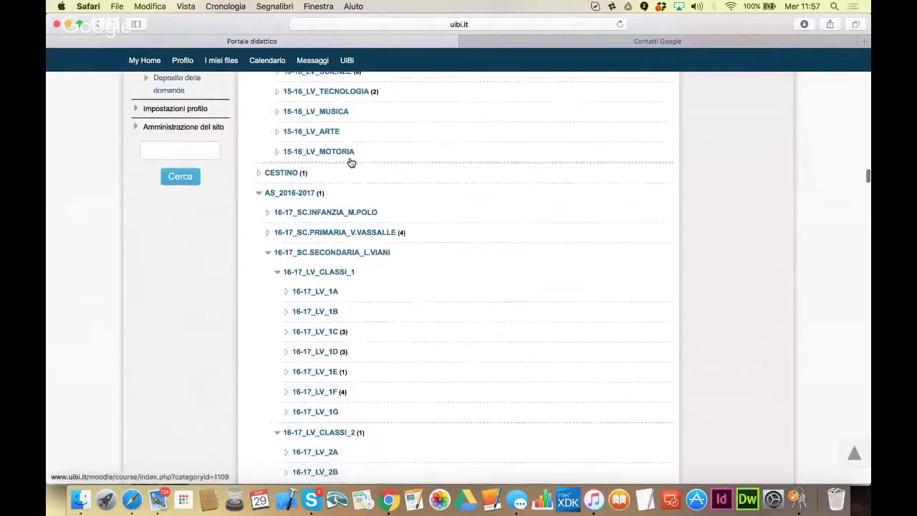
scroll(350, 162, "up", 1)
left_click(195, 138)
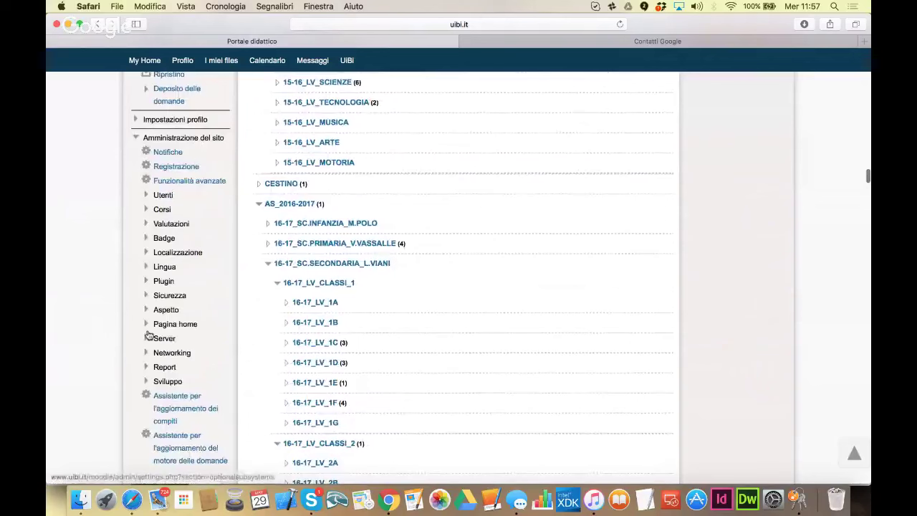
left_click(163, 195)
left_click(173, 210)
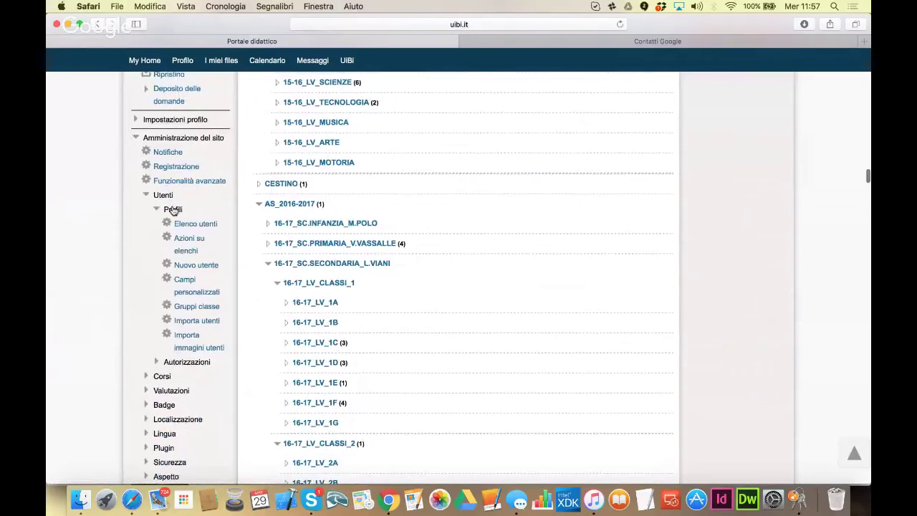
left_click(178, 224)
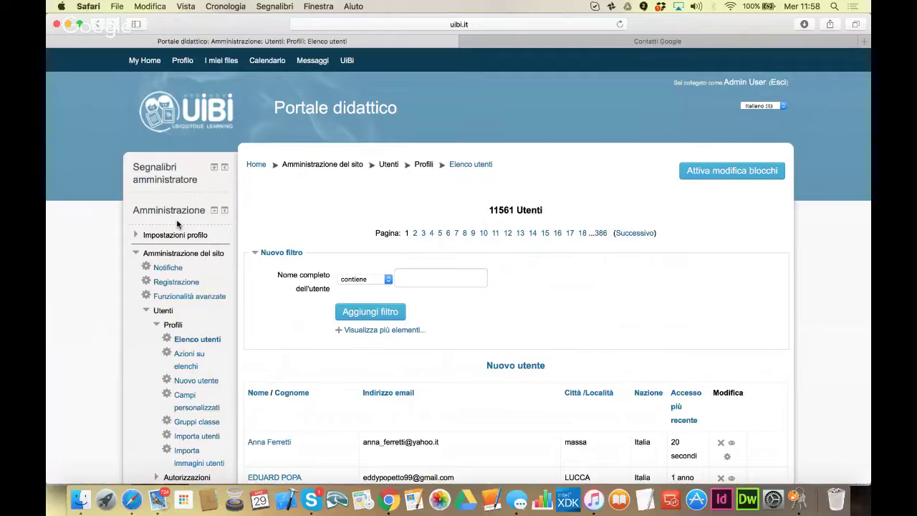
left_click(416, 281)
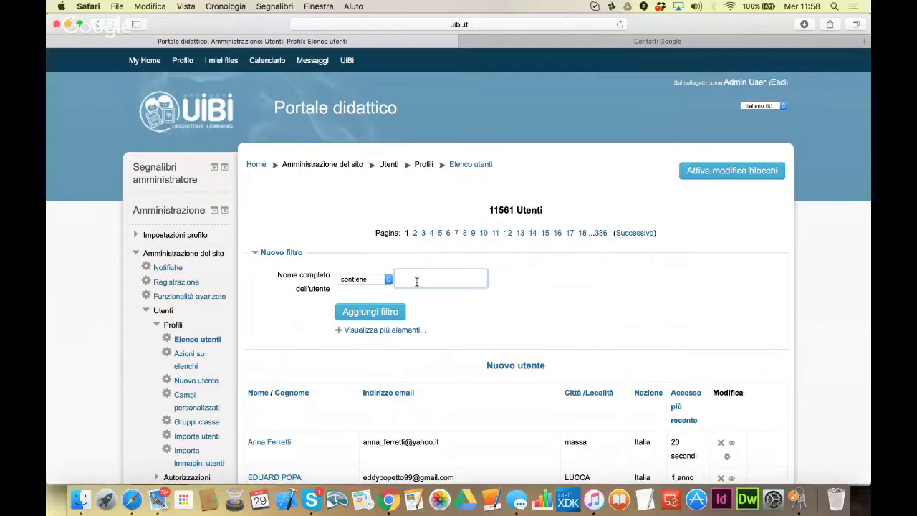
type("augelo")
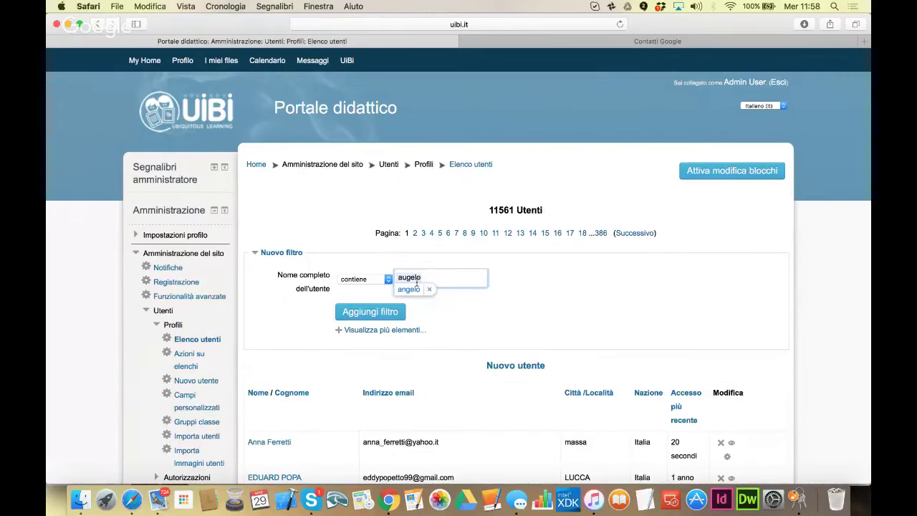
left_click(417, 281)
type("l")
left_click(388, 314)
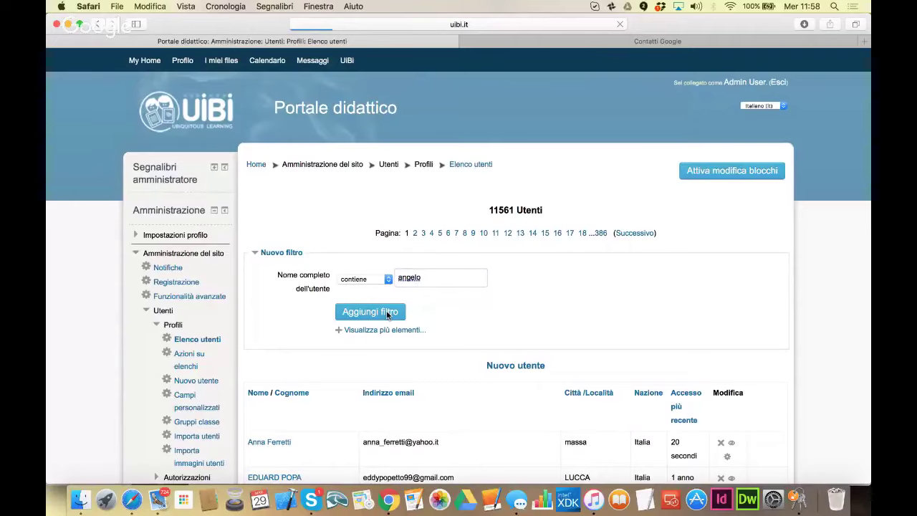
double_click(426, 281)
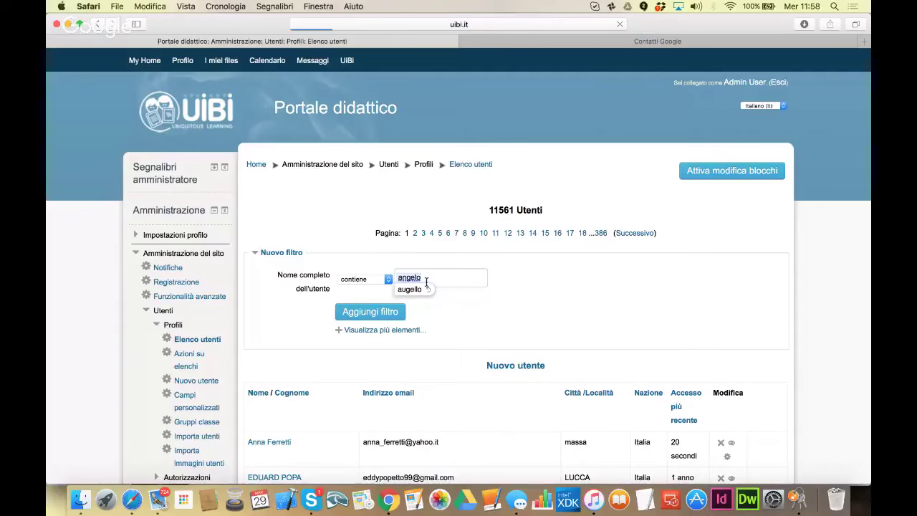
key("Escape")
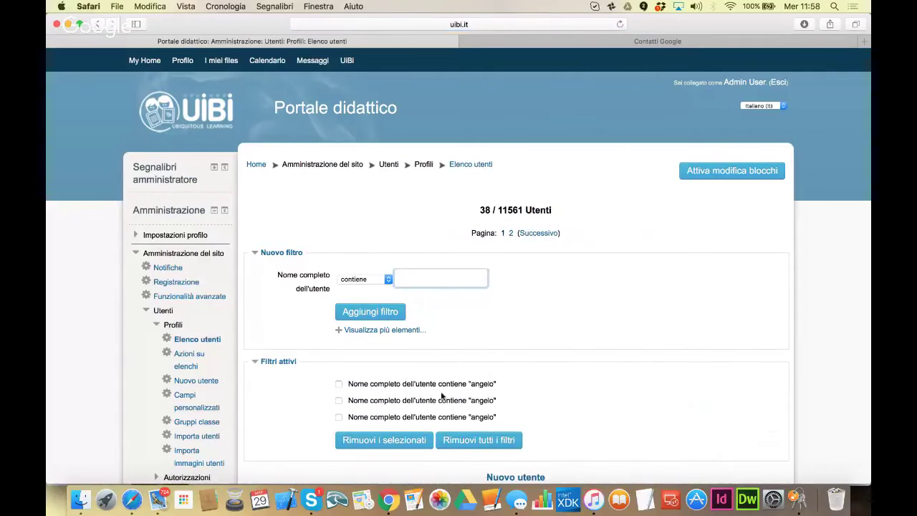
left_click(473, 444)
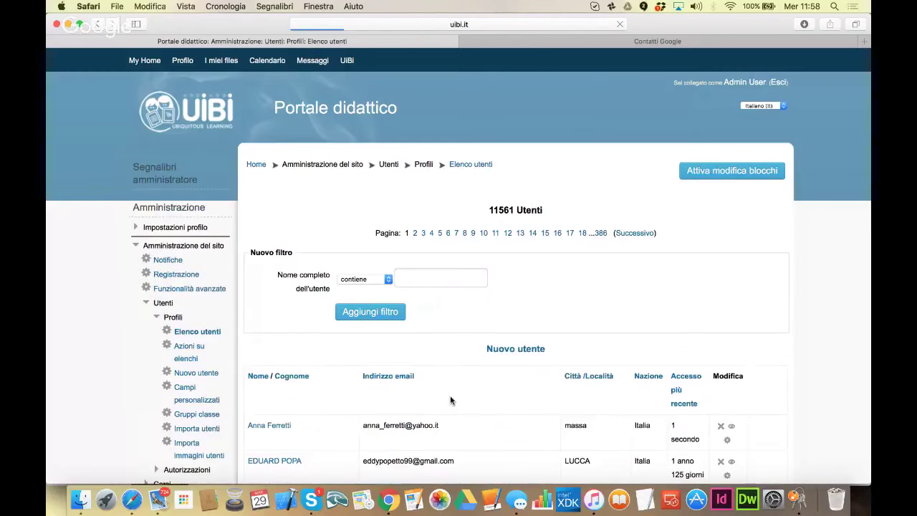
left_click(426, 281)
type("a")
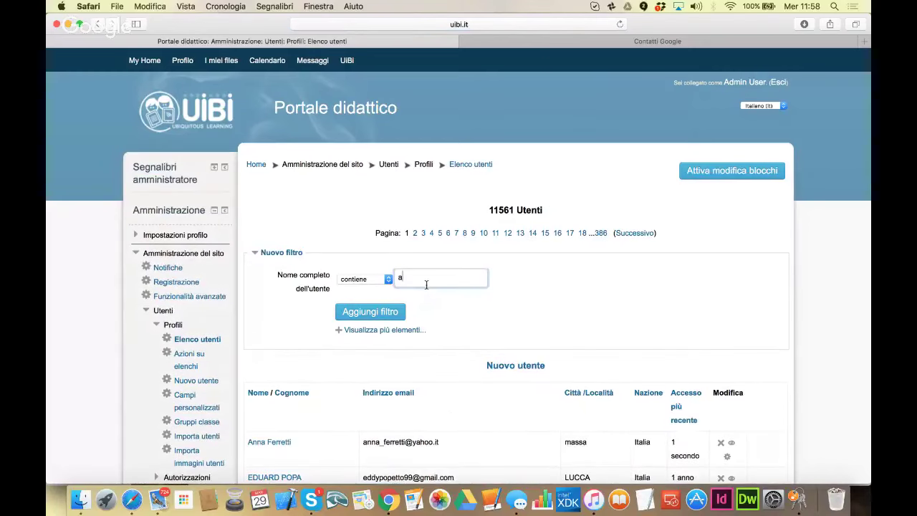
type("ugello")
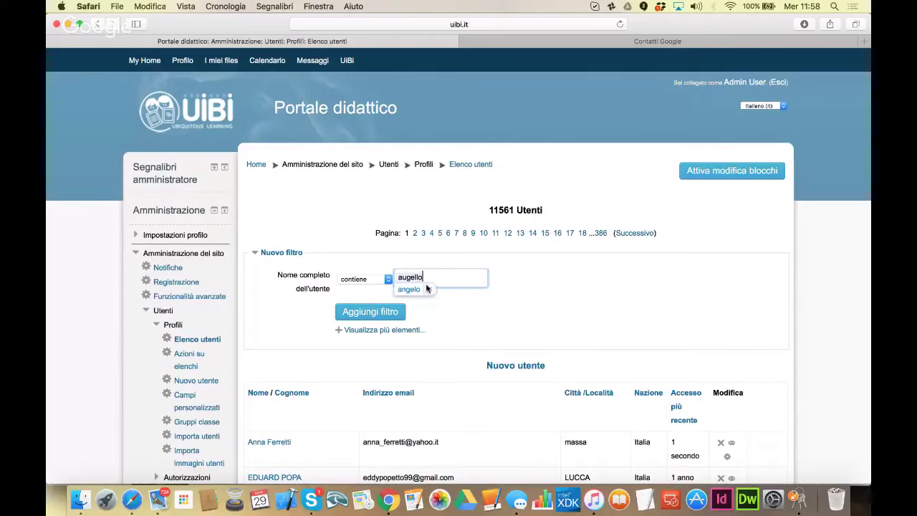
left_click(426, 289)
left_click(385, 309)
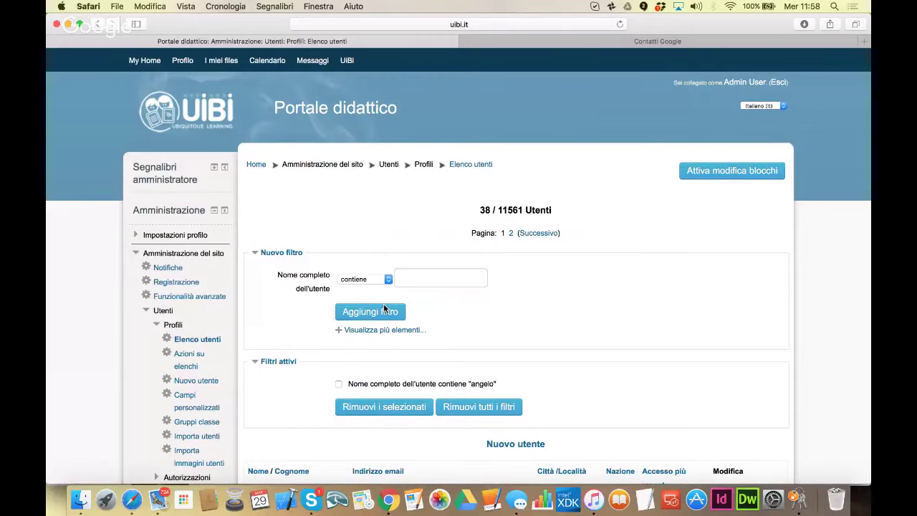
scroll(384, 308, "down", 3)
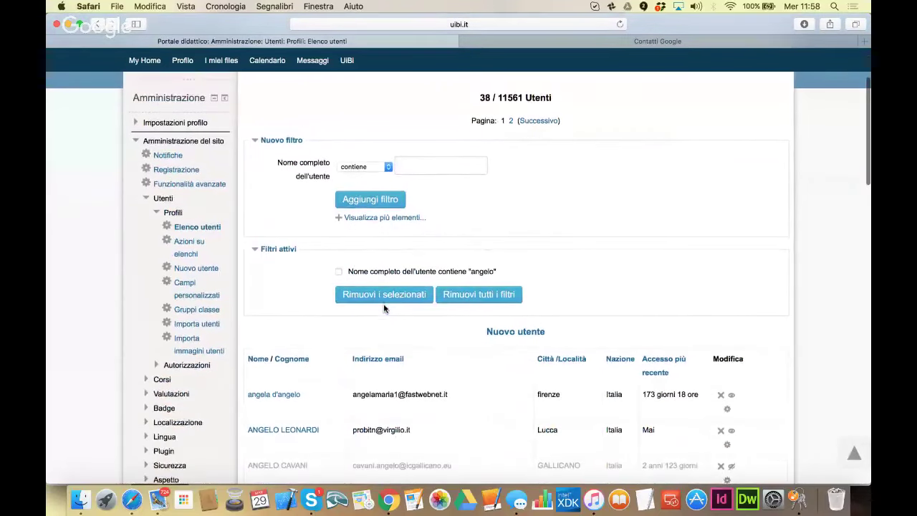
scroll(383, 308, "down", 4)
scroll(383, 308, "up", 4)
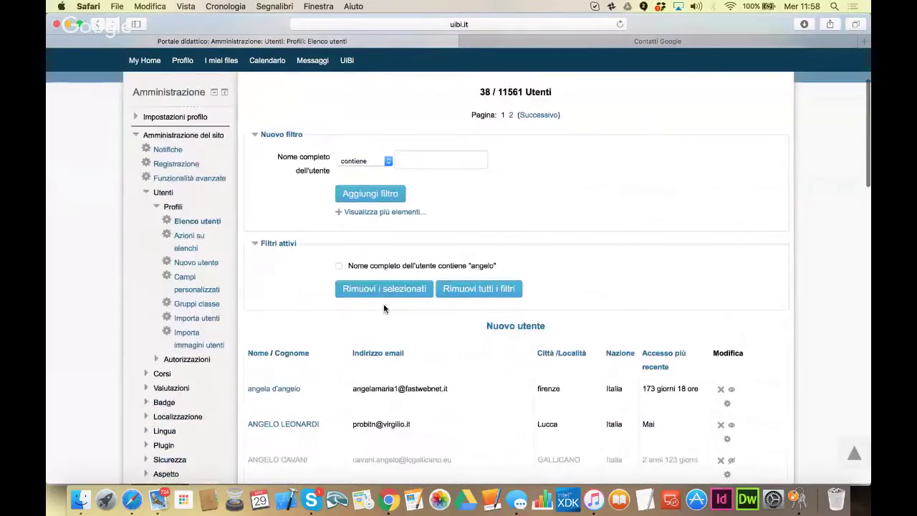
scroll(383, 308, "up", 1)
left_click(458, 308)
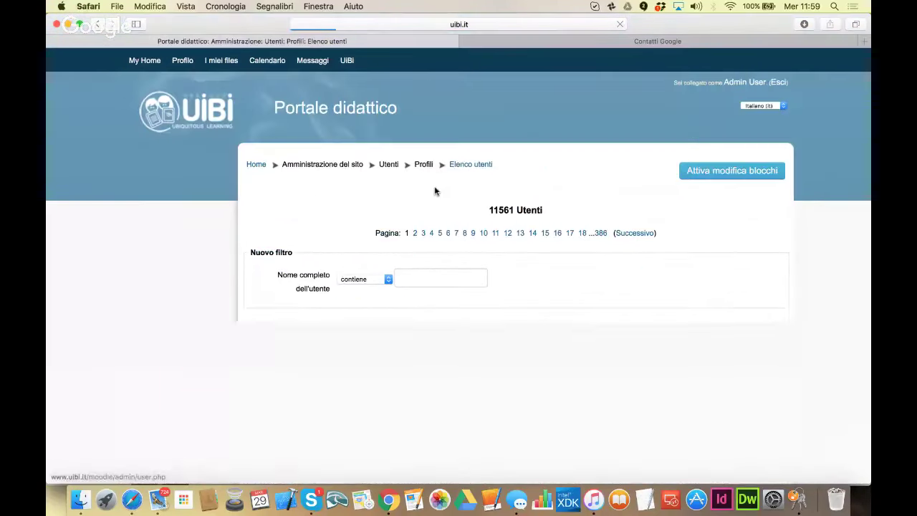
Filter the site-wide user list by full names containing the missing user's surname.
left_click(404, 278)
type("a")
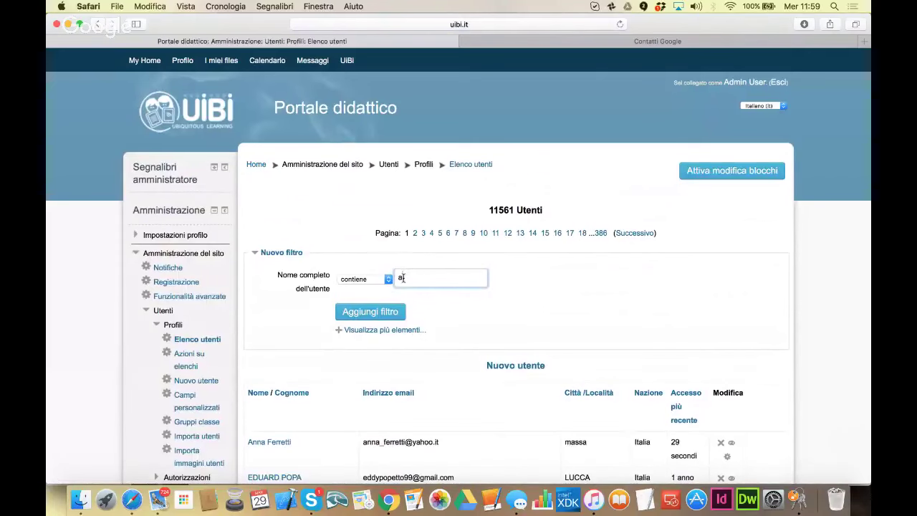
type("ngelo")
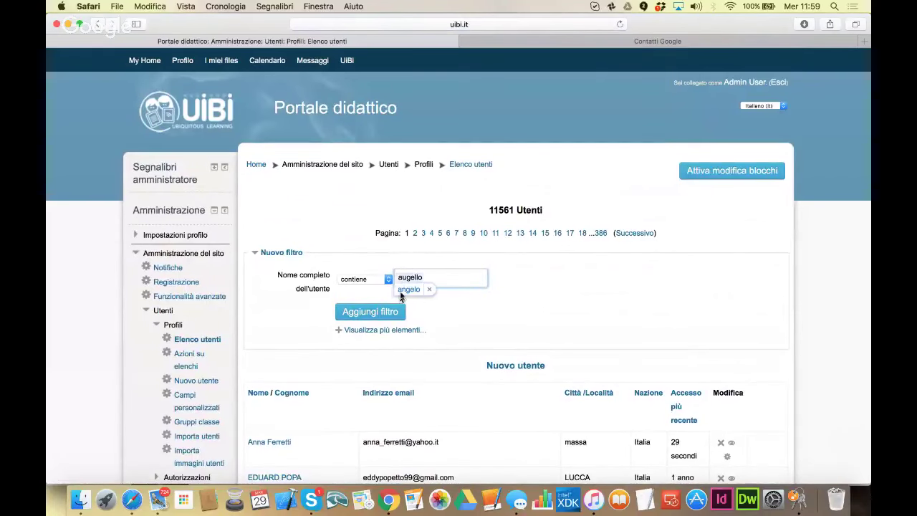
left_click(374, 318)
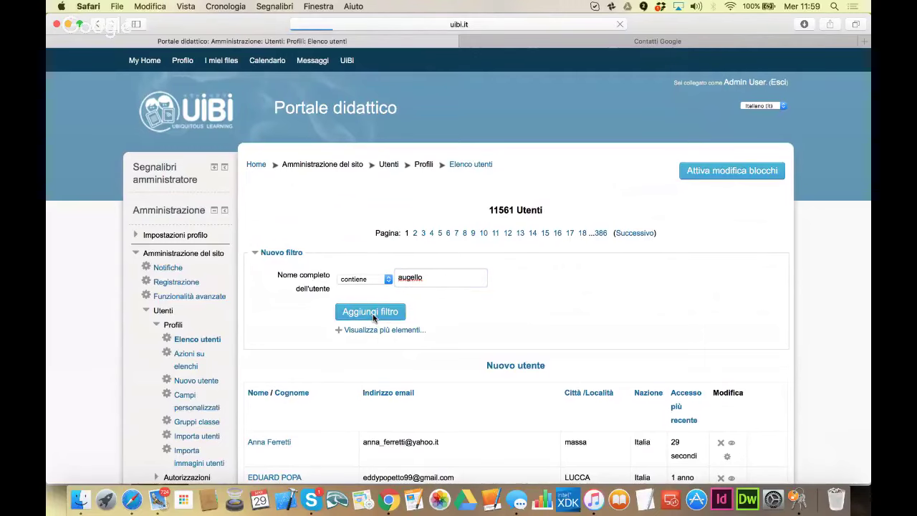
Confirm the pending account among the filtered users.
scroll(374, 318, "down", 2)
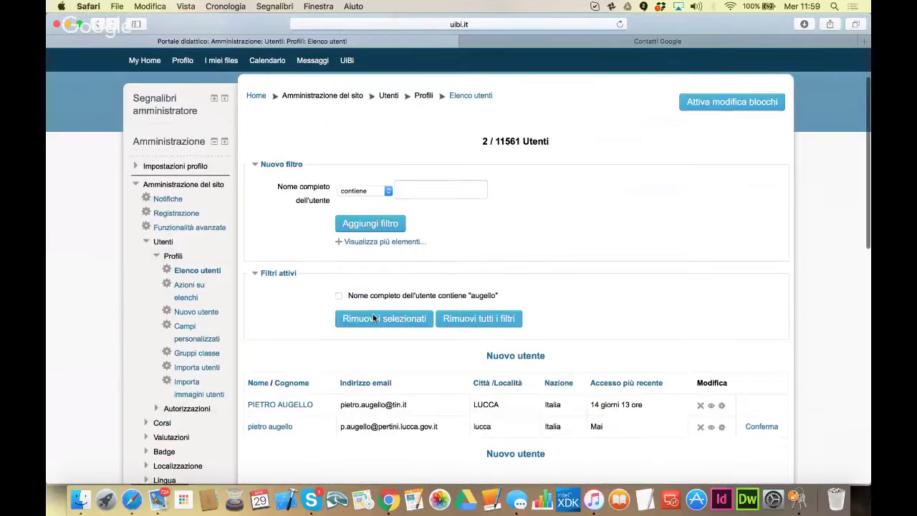
scroll(373, 318, "down", 1)
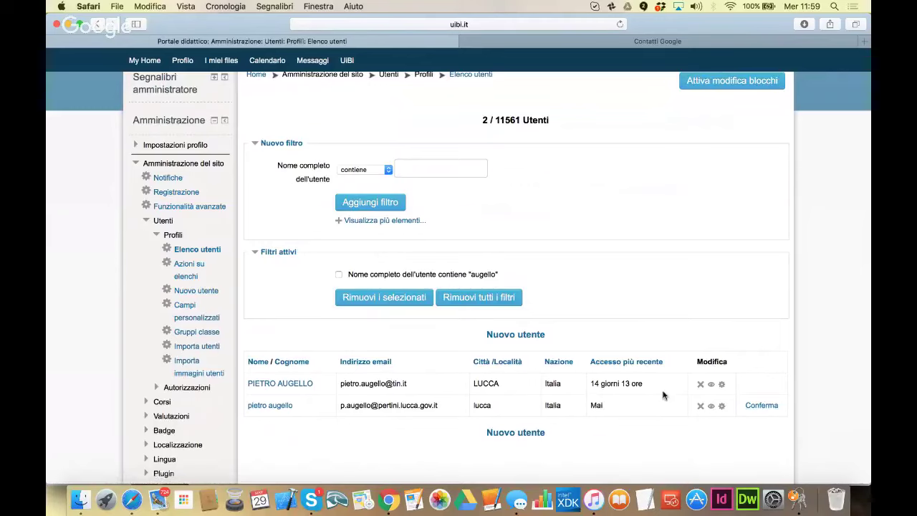
left_click(760, 408)
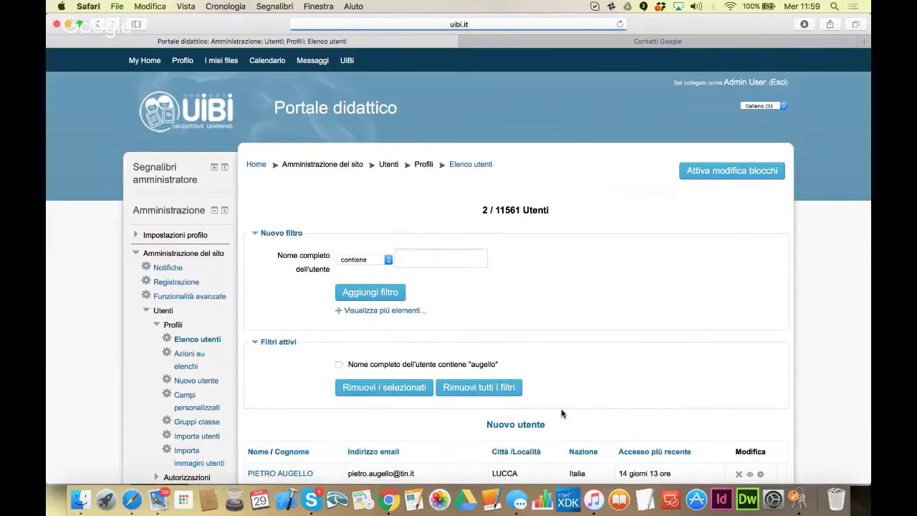
Set the newly confirmed user's Scuola di appartenenza to "LUCCA - RETE RISCAT - Codice: RISCAT" and save the profile.
scroll(562, 413, "down", 5)
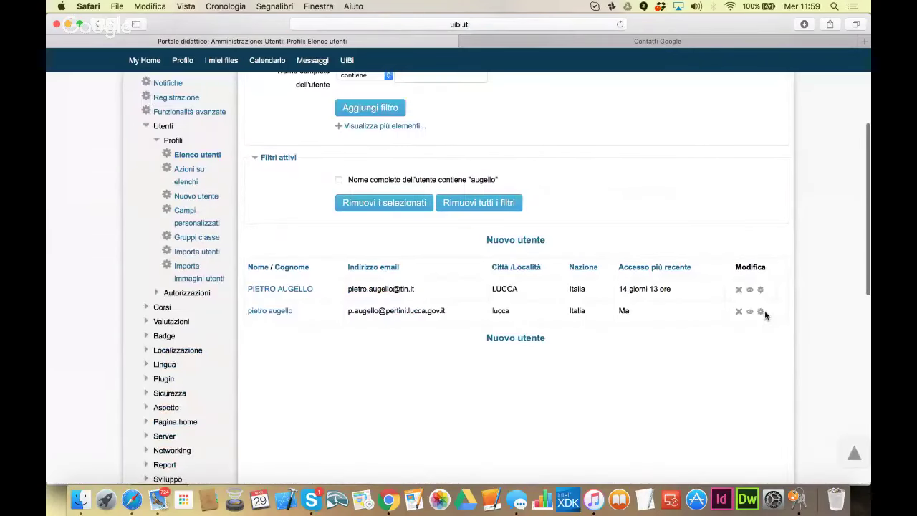
left_click(761, 312)
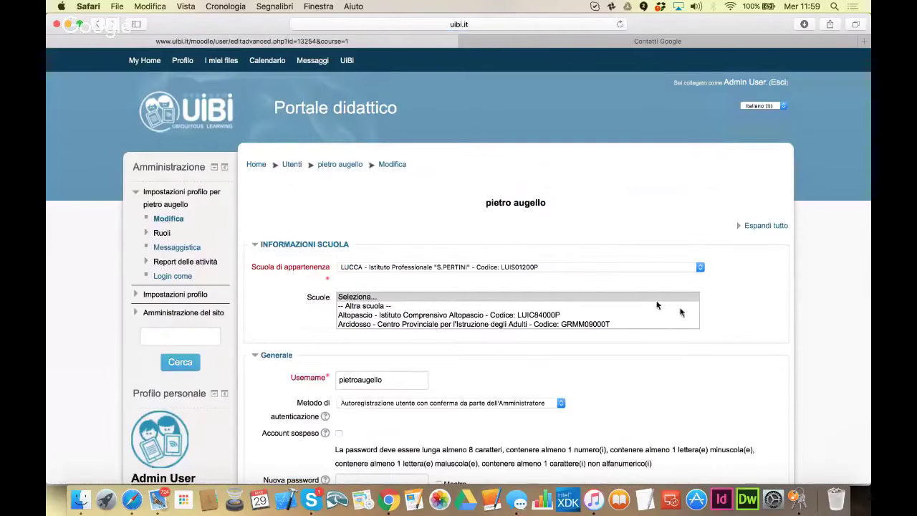
left_click(484, 266)
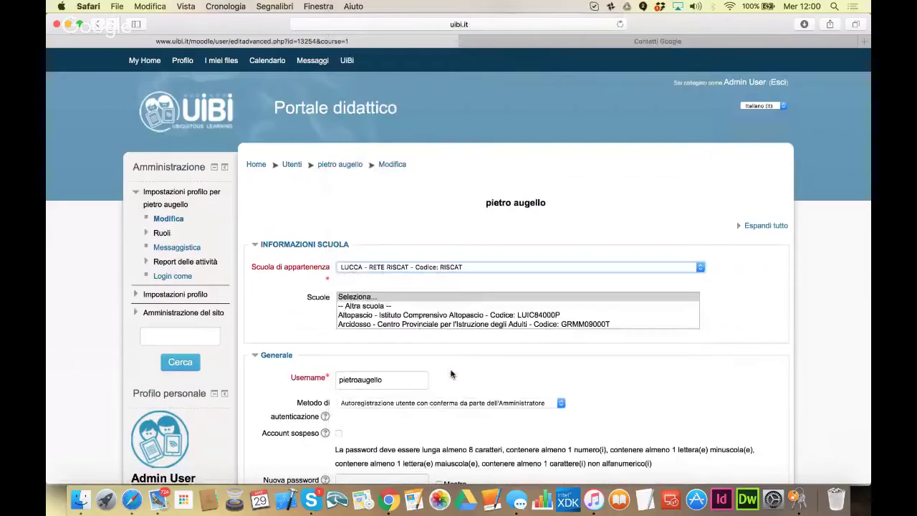
left_click(451, 374)
scroll(451, 373, "down", 3)
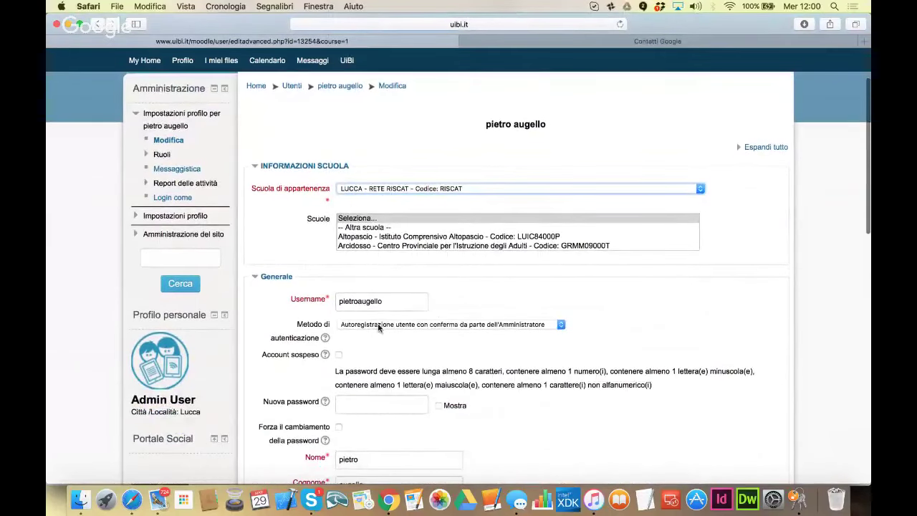
scroll(398, 437, "down", 7)
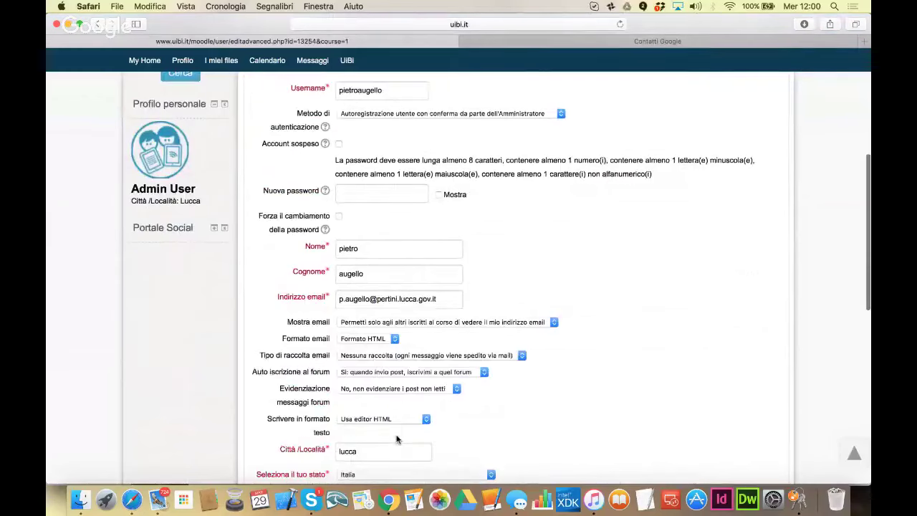
scroll(398, 438, "down", 13)
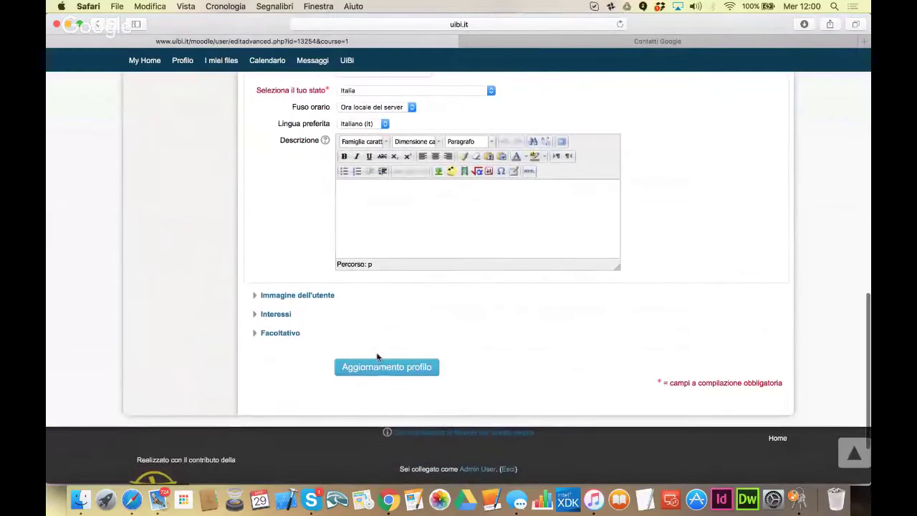
left_click(377, 368)
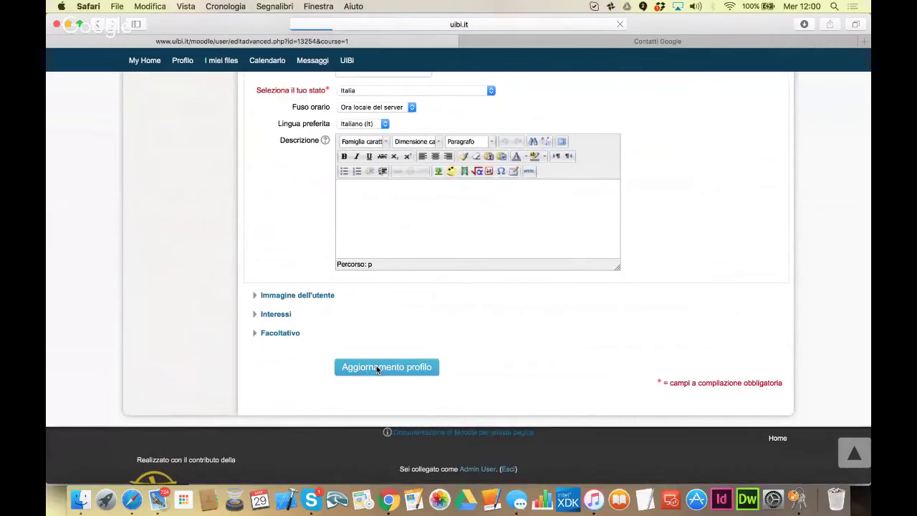
scroll(376, 366, "up", 9)
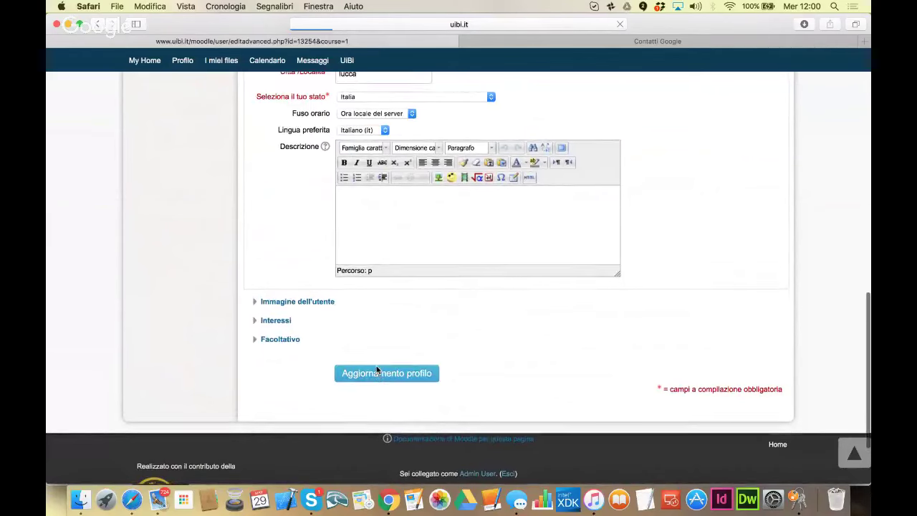
scroll(377, 370, "up", 5)
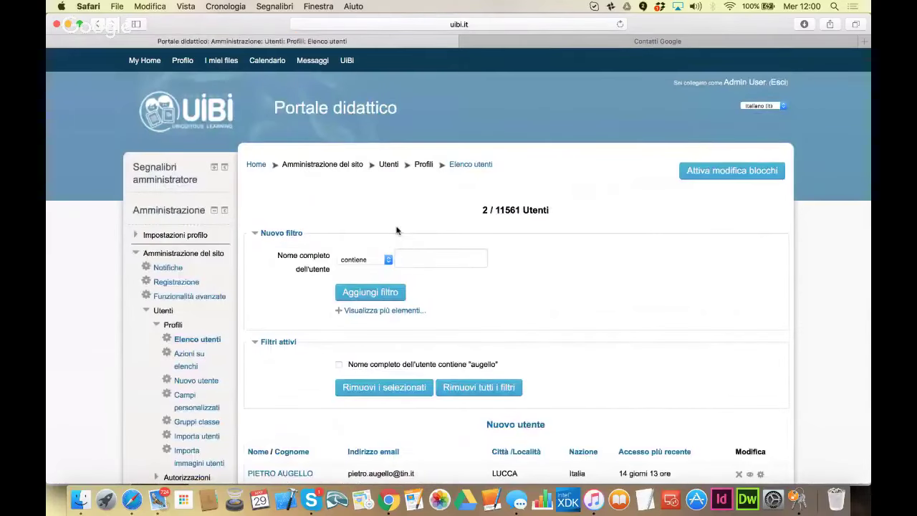
scroll(398, 230, "down", 5)
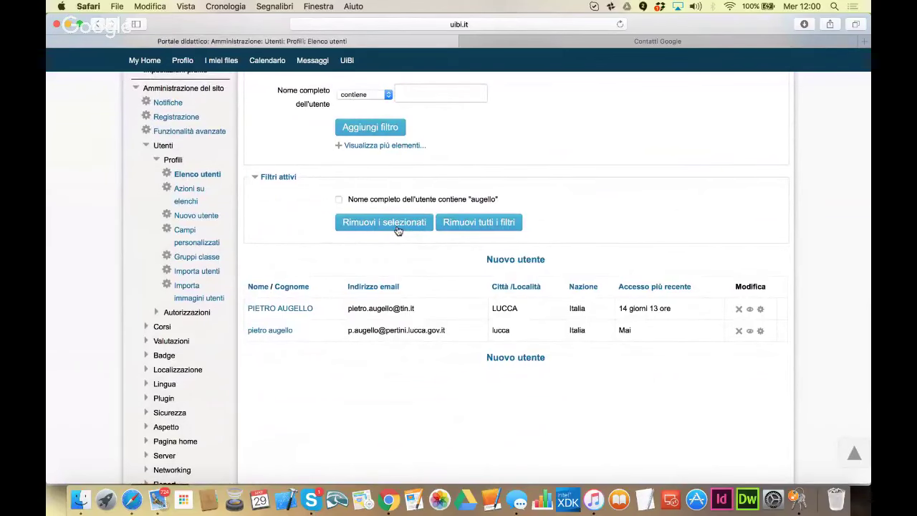
Remove all active filters from the site-wide user list.
scroll(399, 229, "up", 1)
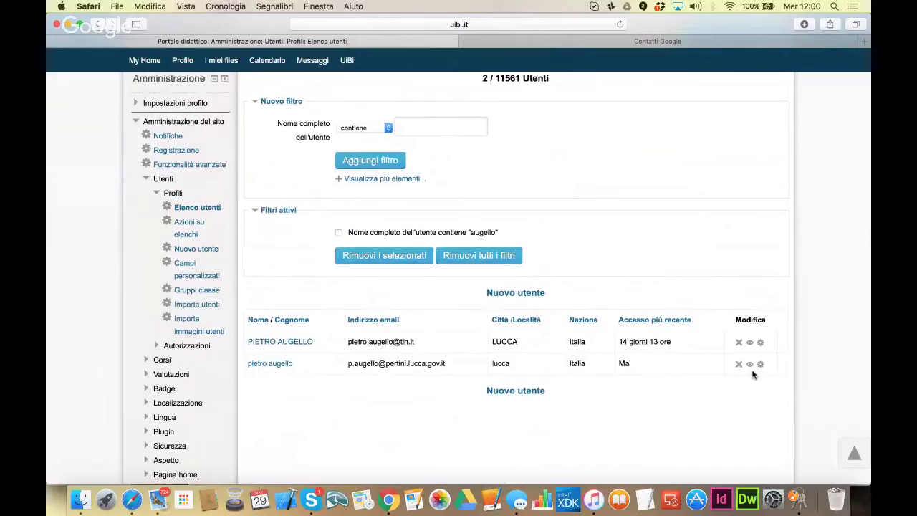
left_click(500, 256)
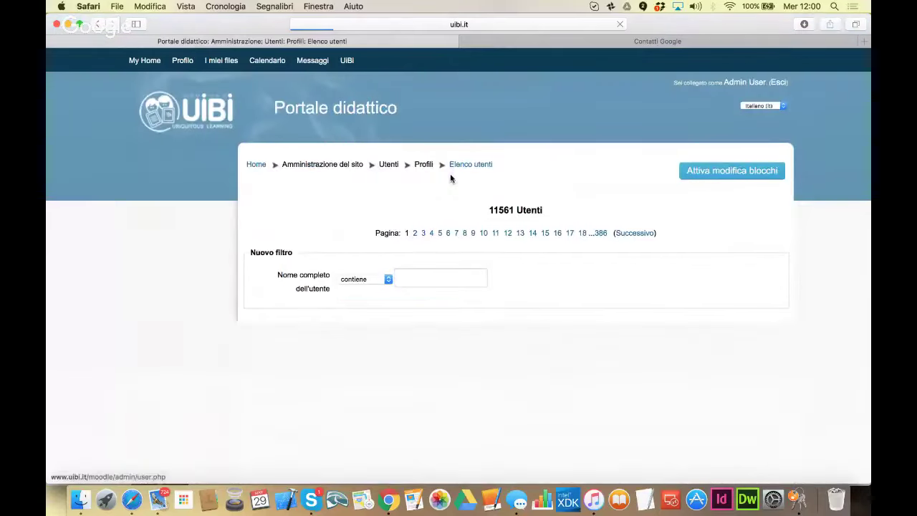
left_click(417, 274)
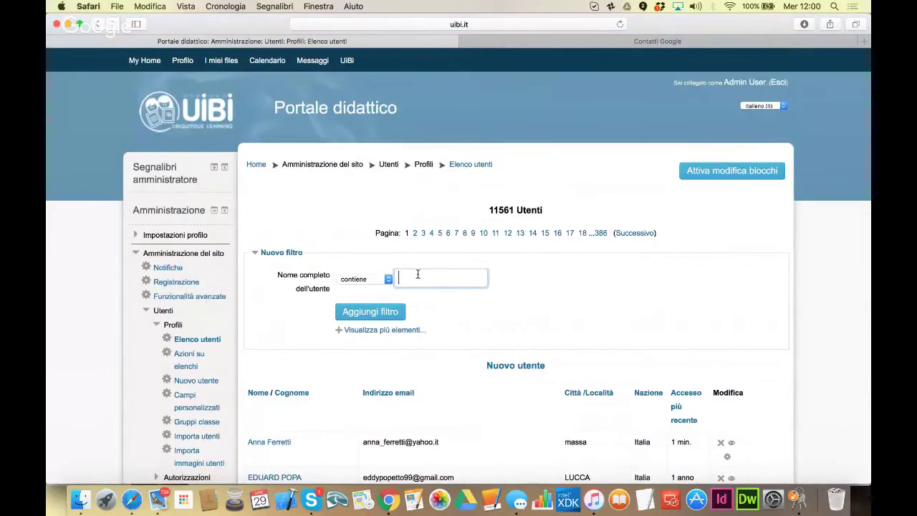
type("toncelli")
left_click(429, 273)
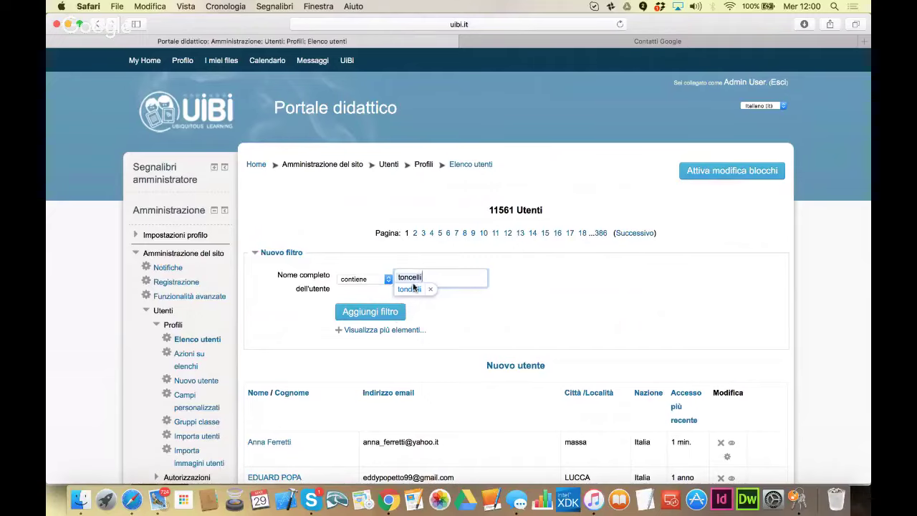
left_click(384, 317)
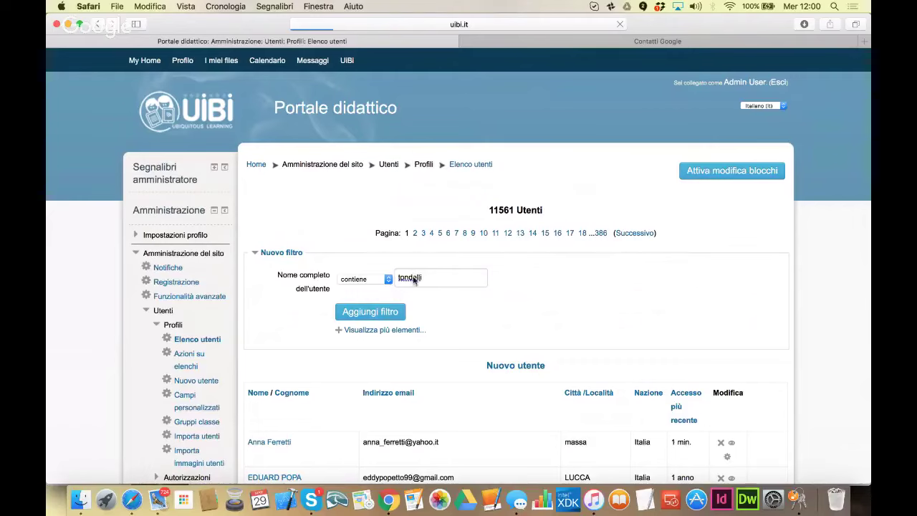
left_click(355, 338)
left_click(356, 338)
left_click(601, 369)
scroll(601, 369, "down", 5)
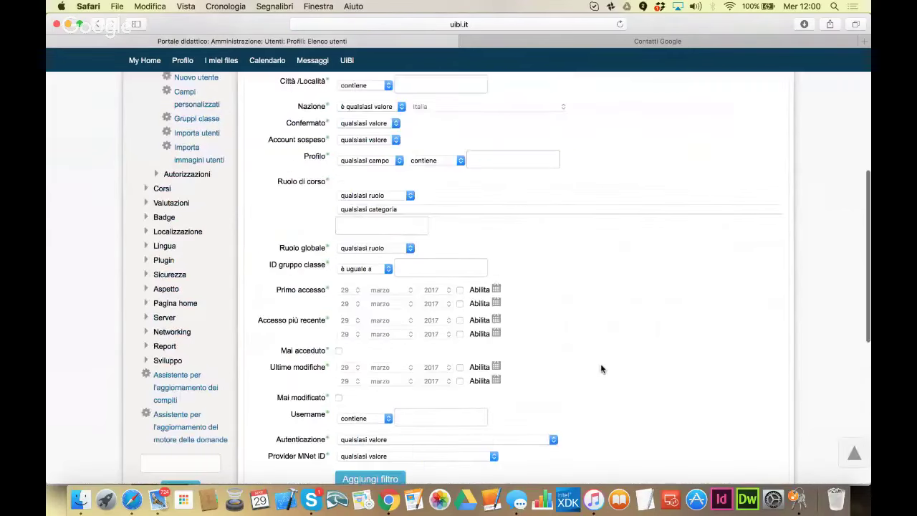
scroll(600, 368, "down", 3)
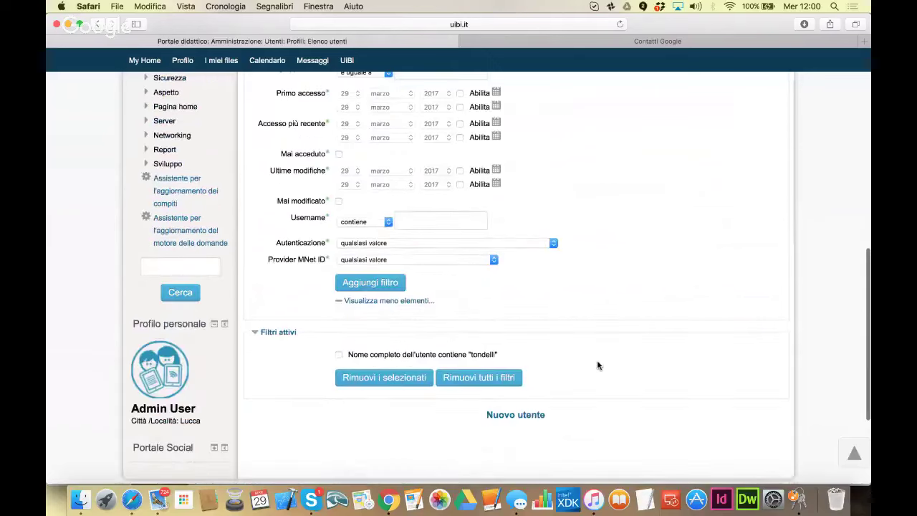
left_click(472, 380)
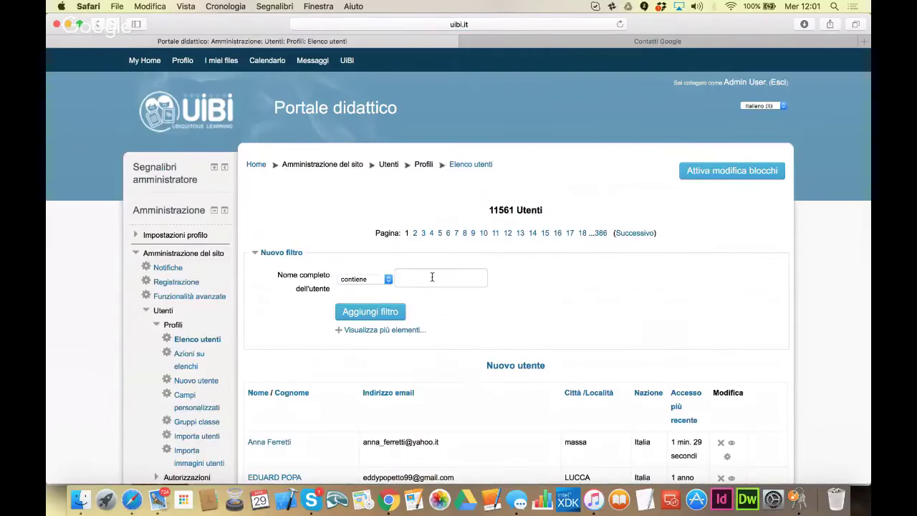
Filter the site-wide user list by full names containing the next user's surname.
left_click(427, 271)
type("toncelli")
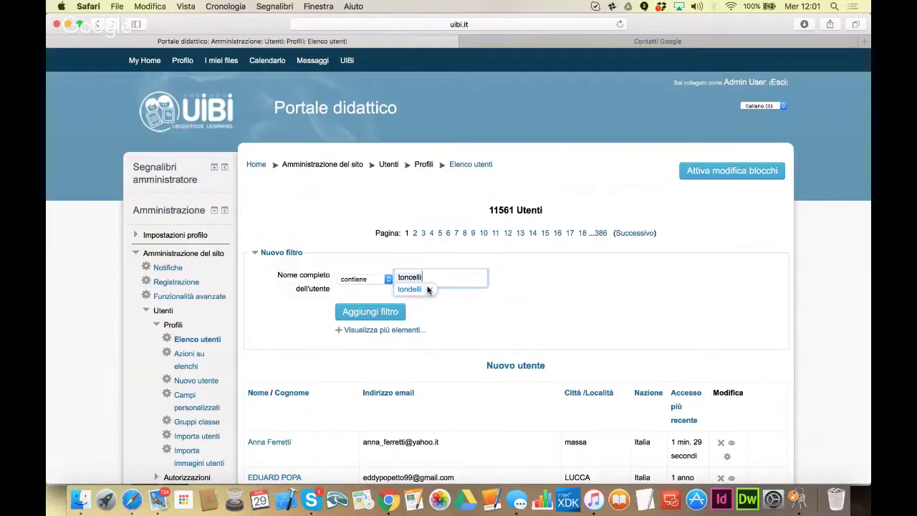
left_click(372, 313)
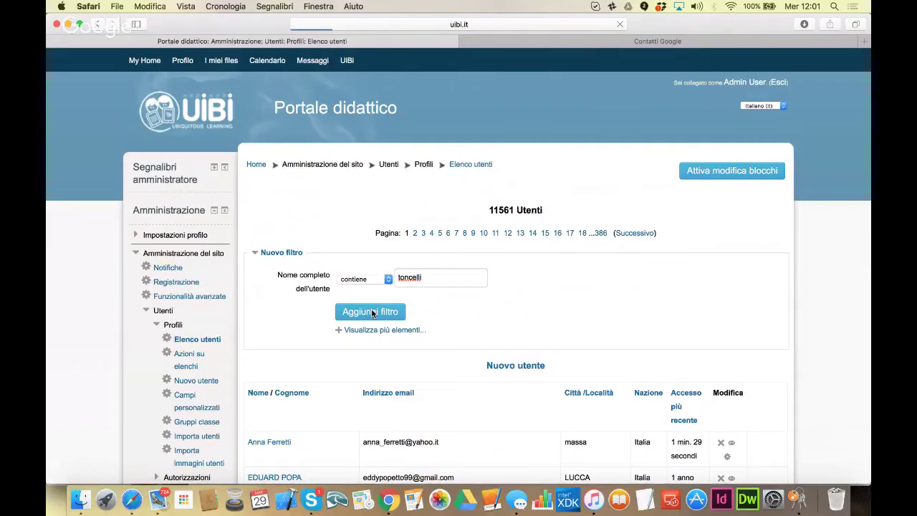
scroll(372, 313, "down", 1)
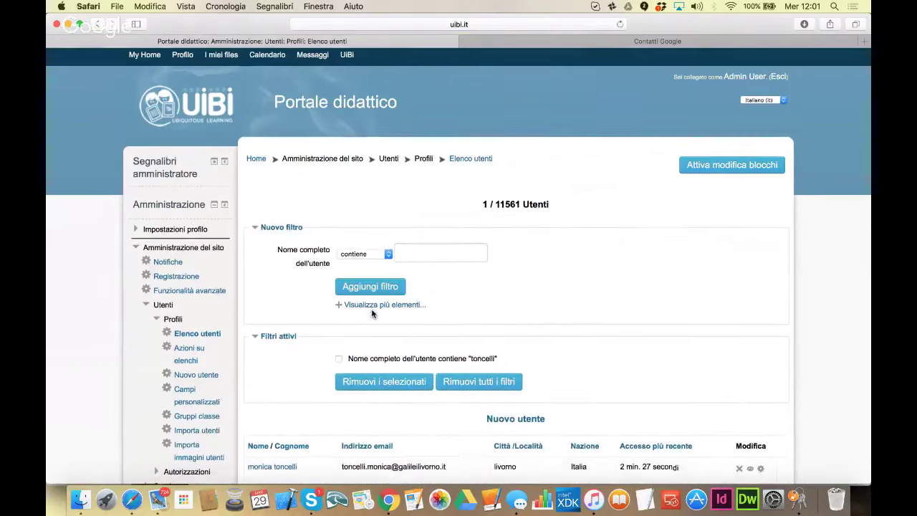
scroll(372, 313, "down", 5)
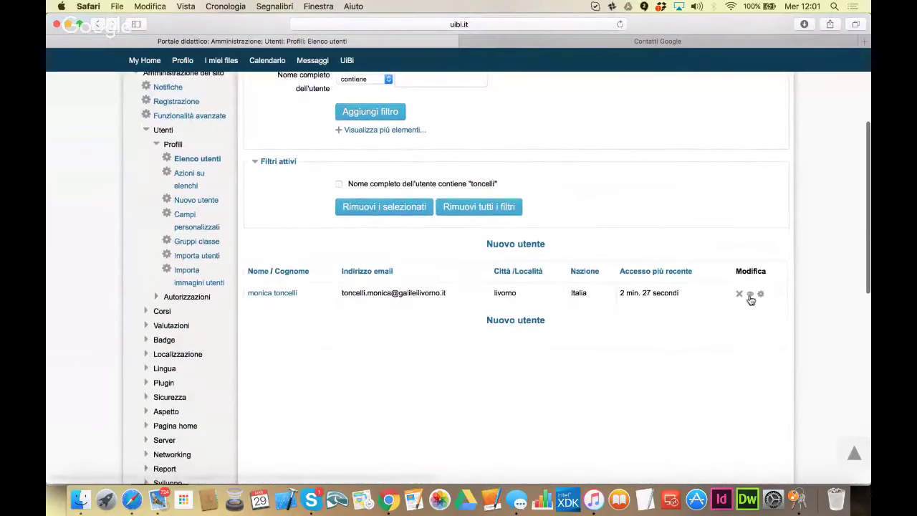
Open the filtered user's profile for editing at the INFORMAZIONI SCUOLA section.
left_click(760, 295)
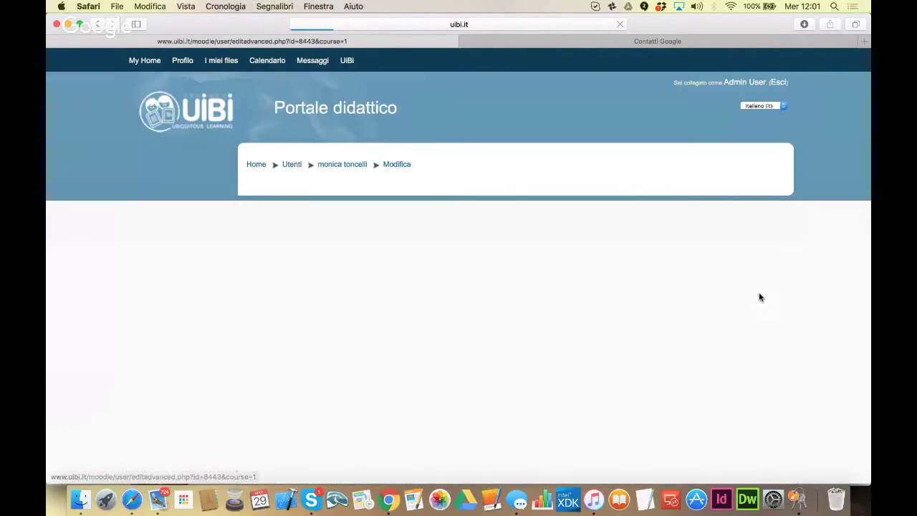
scroll(761, 296, "down", 1)
scroll(760, 297, "down", 2)
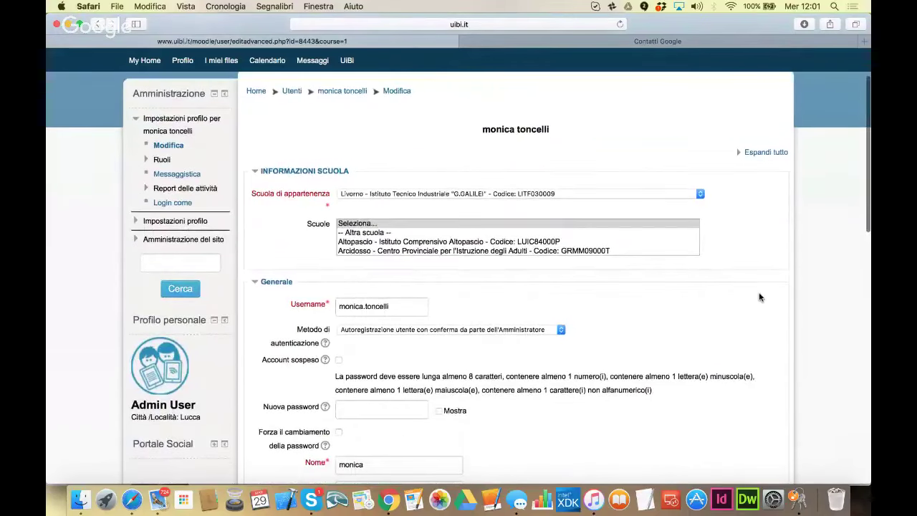
Select "Livorno - Istituto Tecnico Industriale "G.GALILEI" - Codice: LITF030009" in the Scuole list.
left_click(576, 241)
scroll(573, 242, "down", 5)
scroll(569, 243, "down", 15)
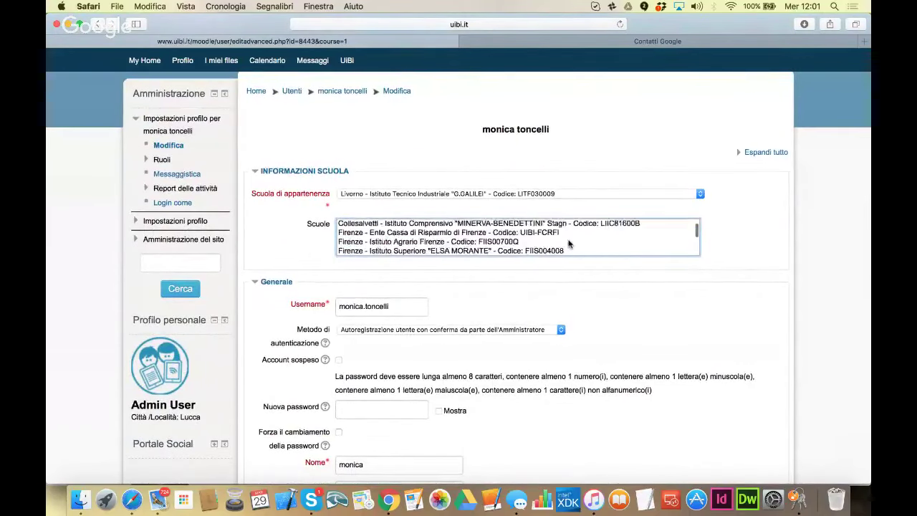
scroll(569, 243, "down", 1)
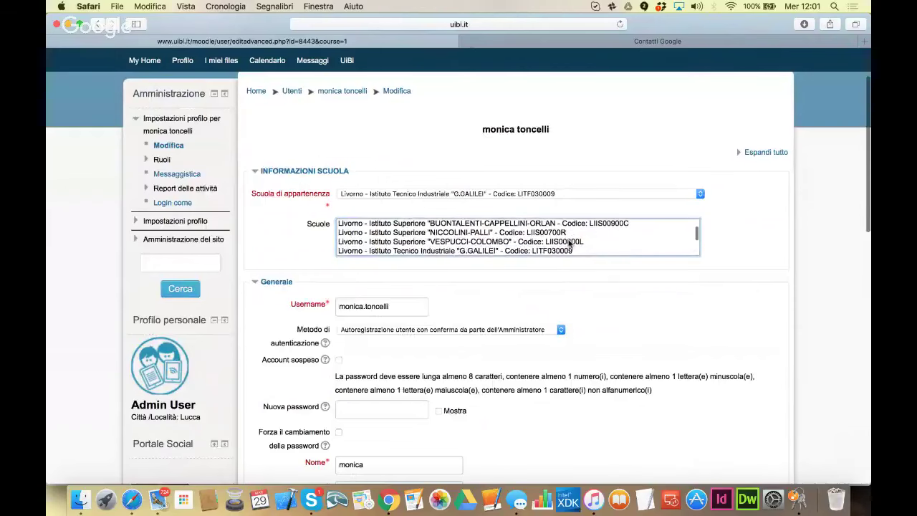
scroll(569, 243, "down", 2)
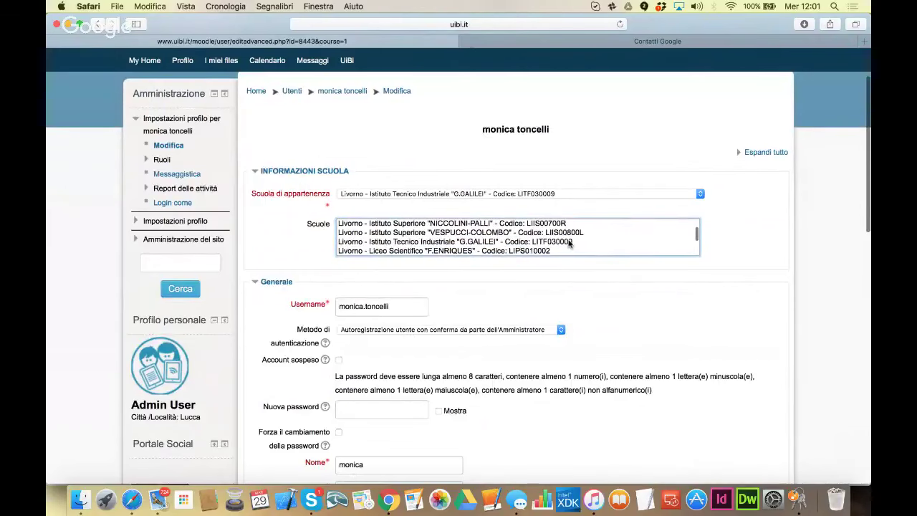
left_click(554, 234)
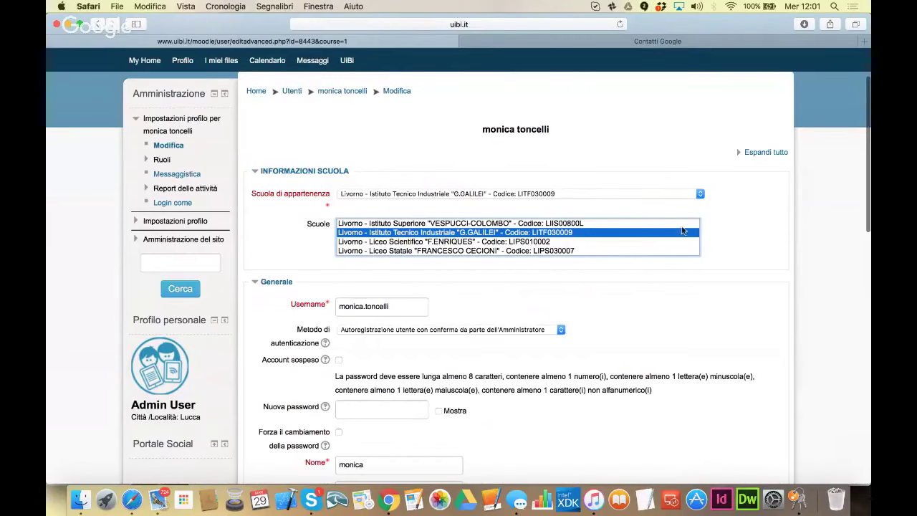
Try to add "LUCCA - RETE RISCAT - Codice: RISCAT" to the selection in the Scuole list.
scroll(669, 245, "down", 5)
scroll(669, 245, "down", 2)
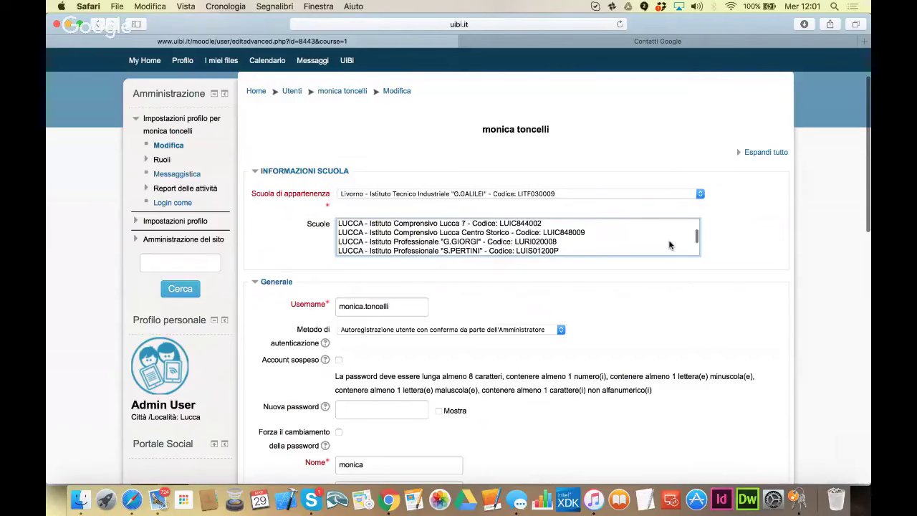
right_click(670, 245)
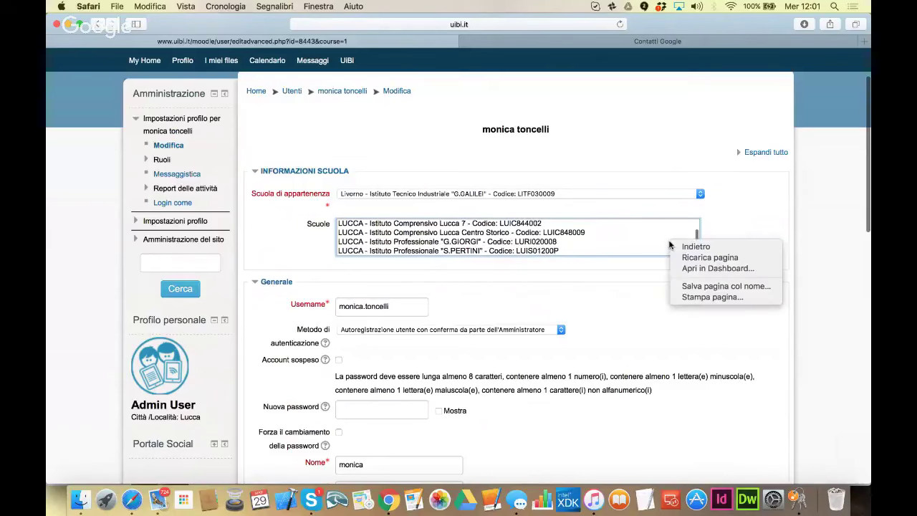
left_click(628, 251)
scroll(608, 247, "down", 3)
scroll(607, 247, "down", 4)
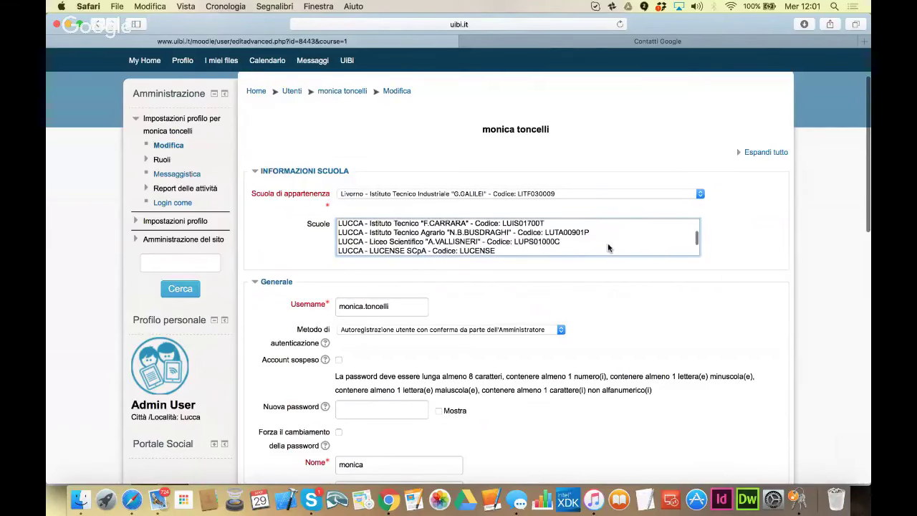
left_click(510, 251)
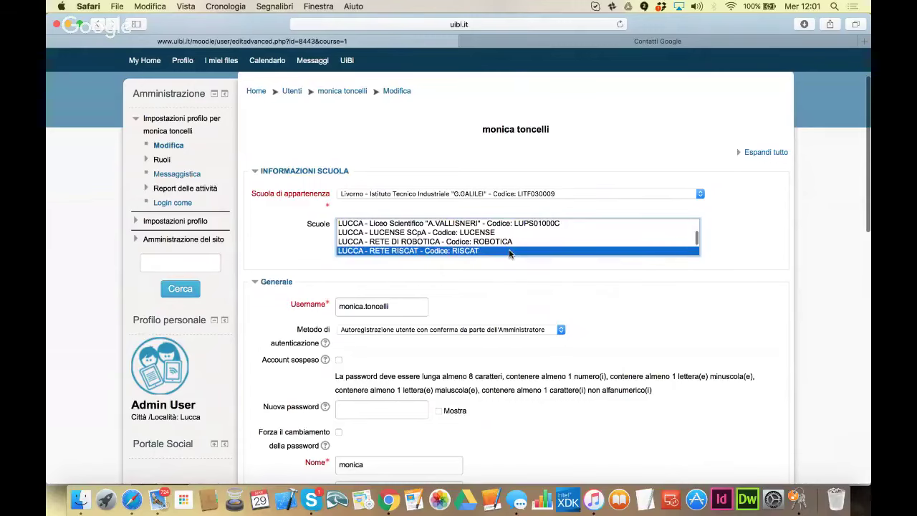
Try multiple selection in the Scuole list by toggling "LUCCA - RETE DI ROBOTICA" and "LUCCA - RETE RISCAT".
scroll(510, 252, "down", 1)
scroll(510, 252, "up", 1)
left_click(506, 244, "super")
left_click(506, 251, "super")
left_click(504, 243, "super")
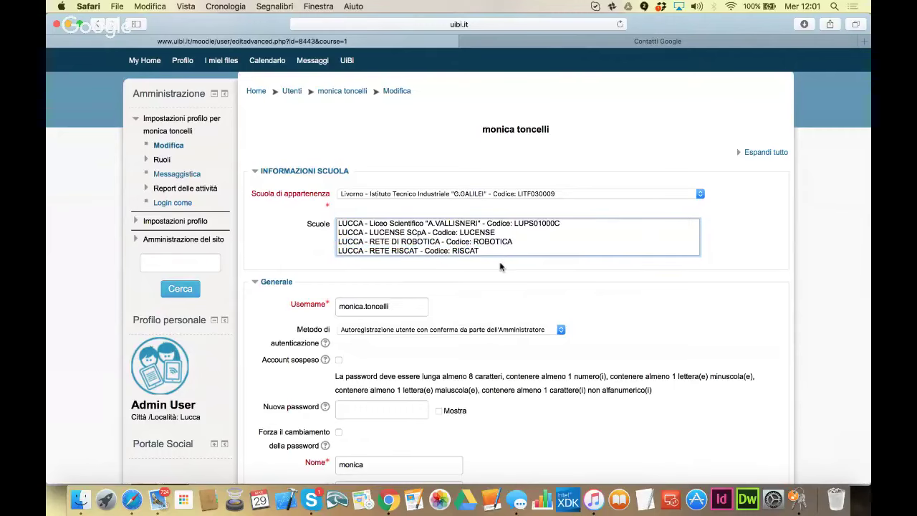
left_click(503, 251)
scroll(503, 252, "down", 2)
scroll(503, 255, "up", 3)
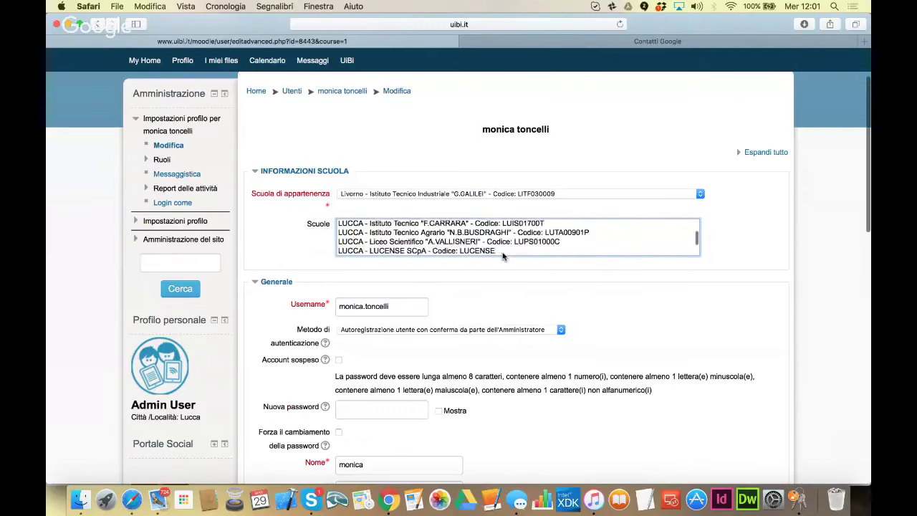
Find the Livorno schools in the Scuole list again and select Istituto Tecnico Industriale "G.GALILEI", code LITF030009.
scroll(503, 256, "up", 10)
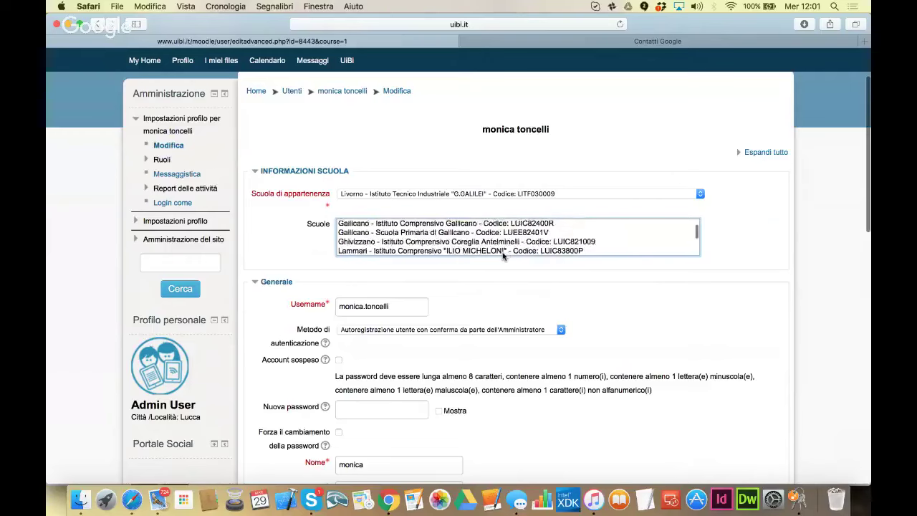
scroll(503, 257, "up", 8)
scroll(503, 257, "down", 4)
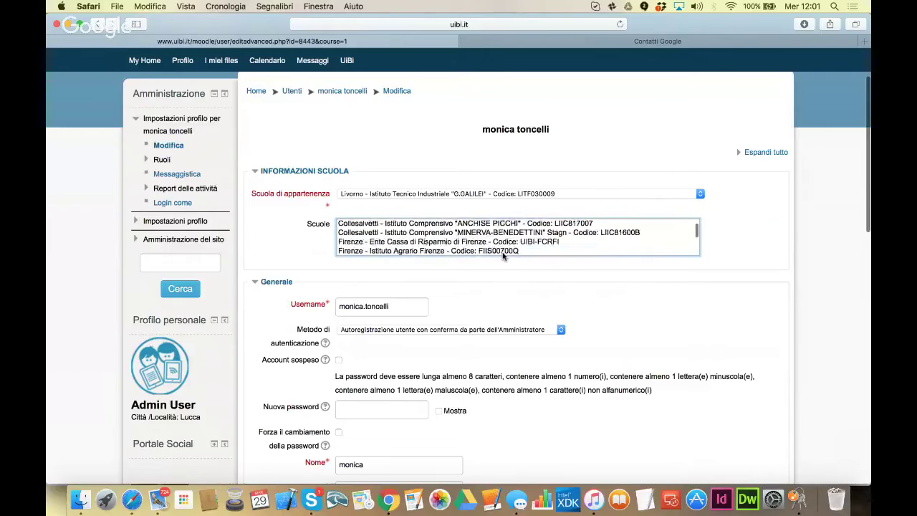
scroll(503, 256, "down", 8)
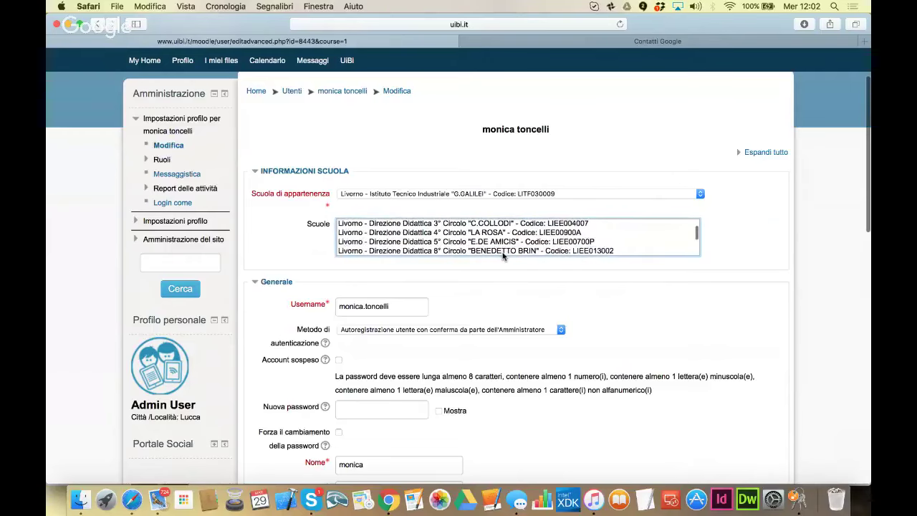
scroll(503, 257, "down", 3)
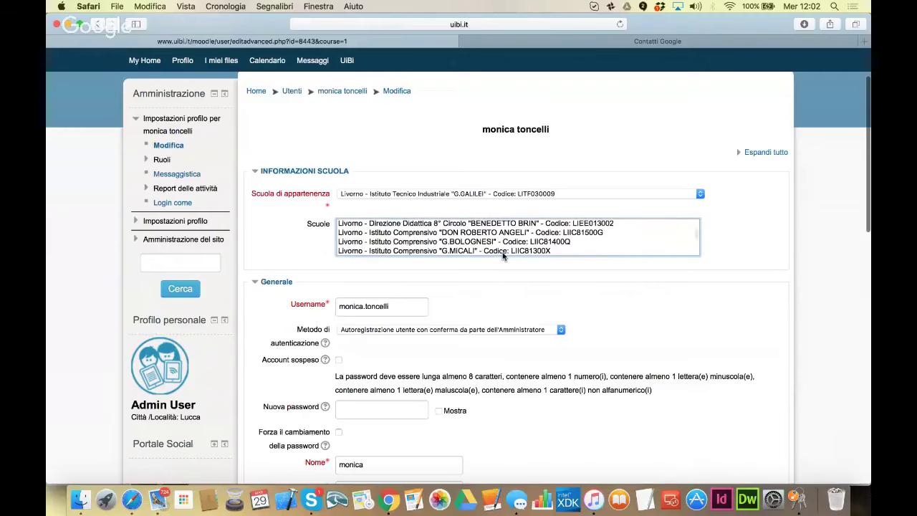
scroll(502, 257, "up", 1)
scroll(503, 256, "down", 1)
scroll(503, 255, "down", 8)
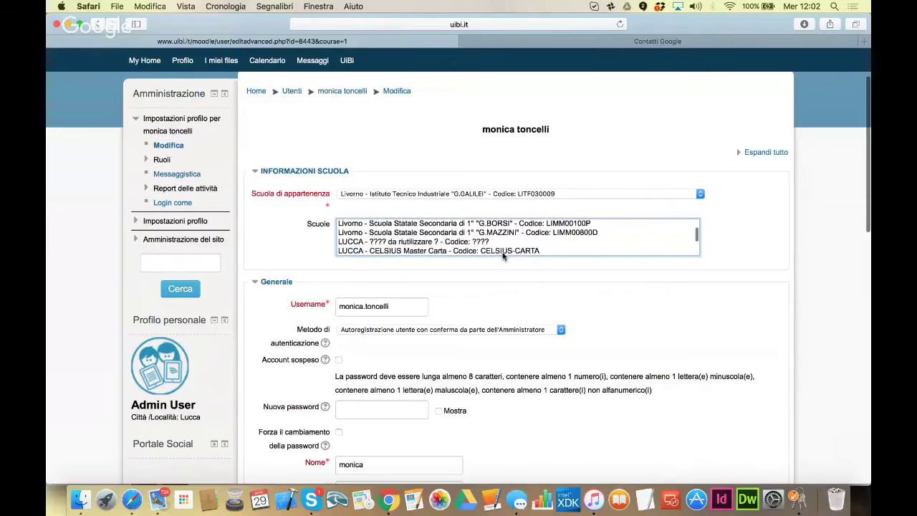
scroll(503, 256, "down", 4)
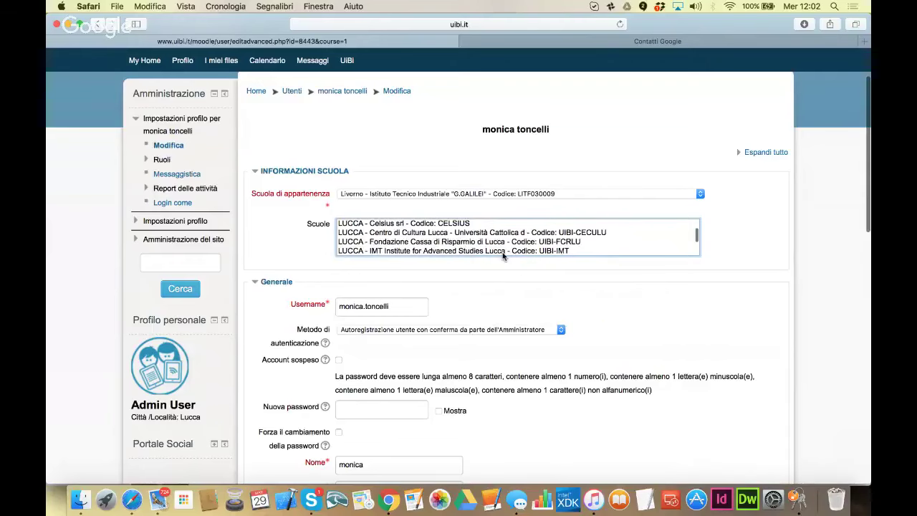
scroll(503, 255, "up", 5)
scroll(503, 256, "up", 7)
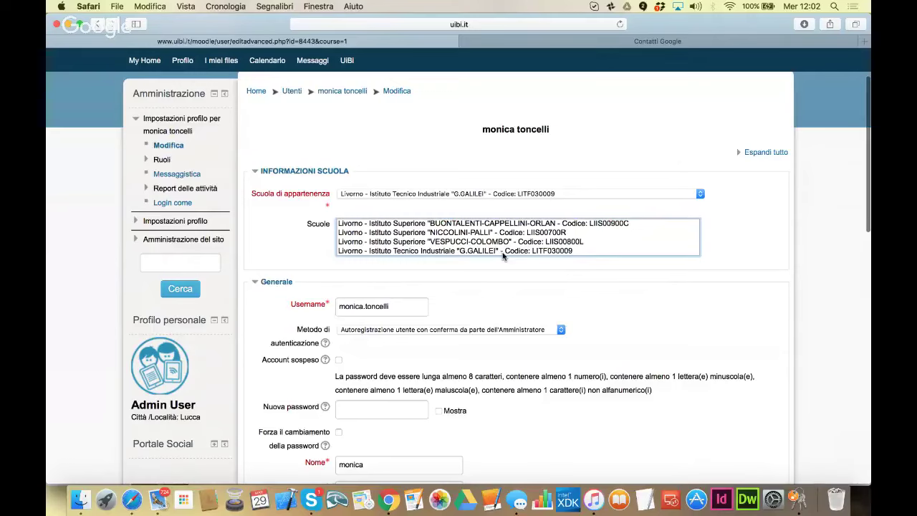
left_click(503, 252)
scroll(503, 252, "down", 10)
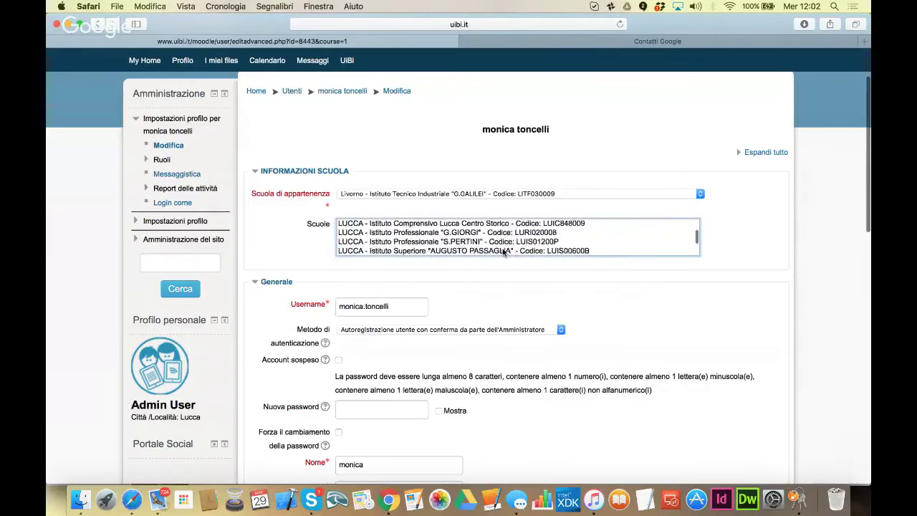
scroll(503, 252, "down", 1)
right_click(504, 250)
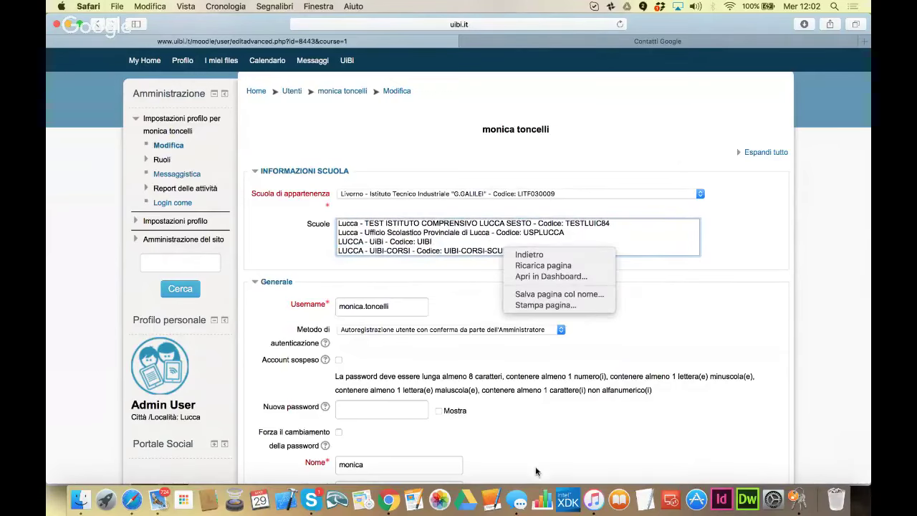
left_click(670, 334)
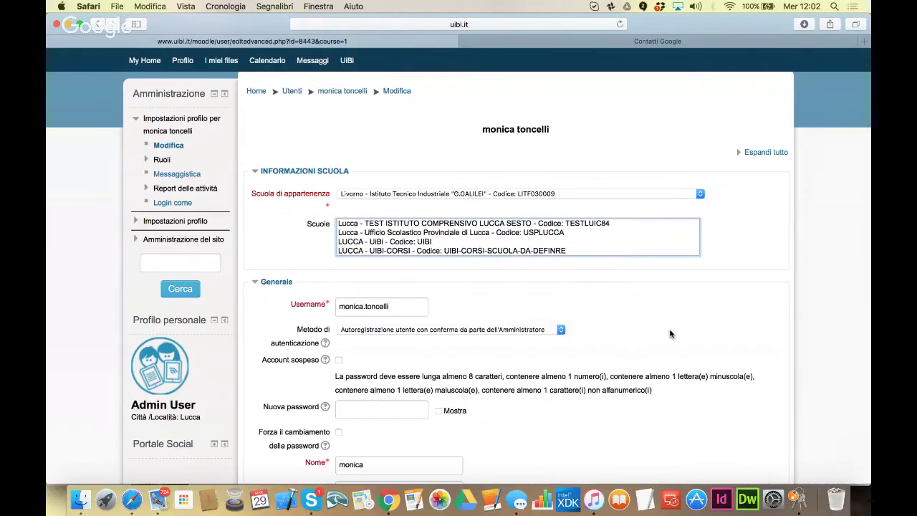
Save the edited user profile and return to the user list.
scroll(670, 334, "down", 5)
scroll(670, 334, "down", 10)
left_click(352, 344)
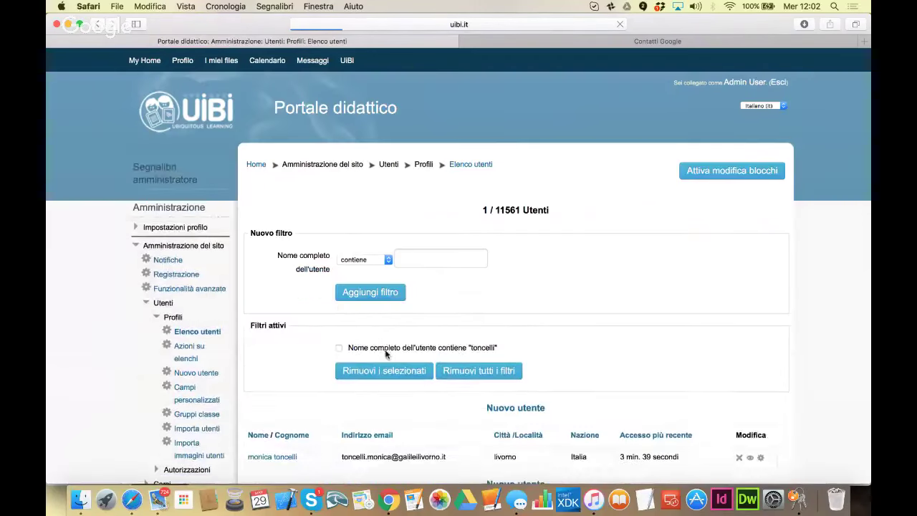
Review the filtered user list in Safari, switch to Chrome, and review the Manager RISCAT account's user list.
scroll(441, 378, "down", 5)
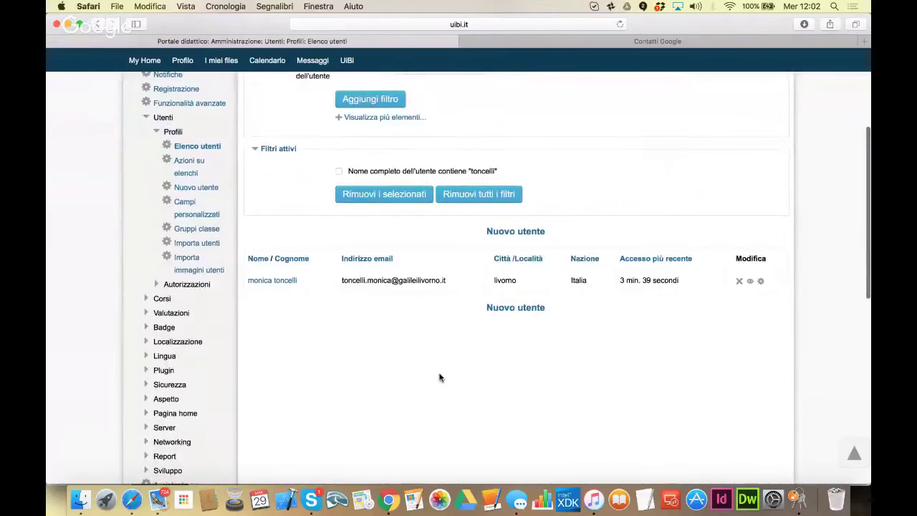
scroll(441, 378, "up", 5)
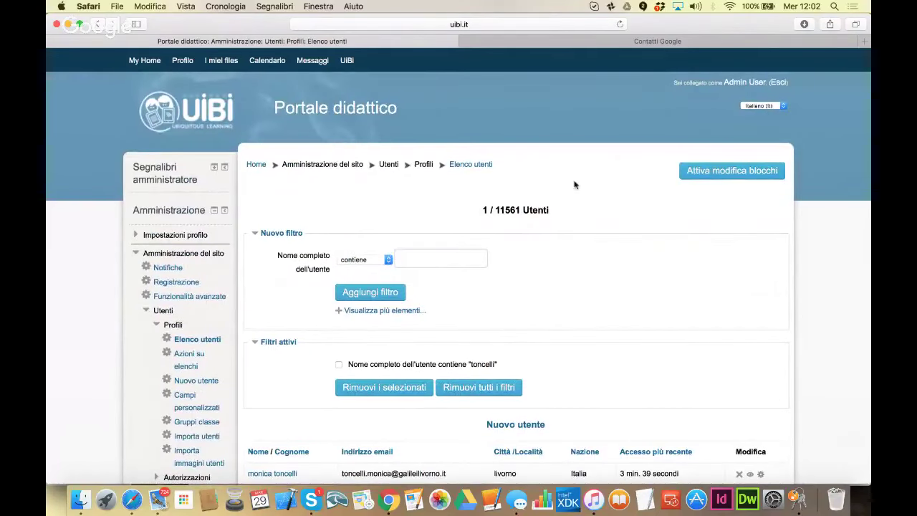
left_click(390, 506)
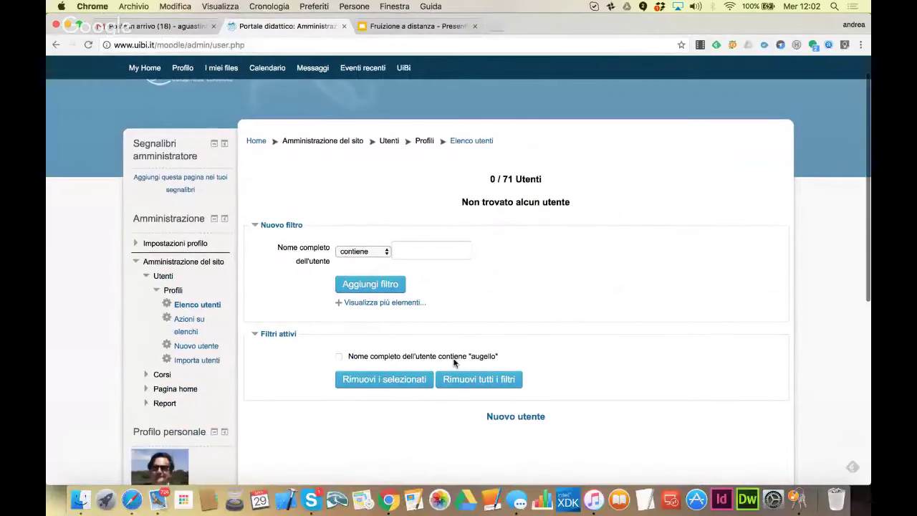
scroll(453, 363, "down", 3)
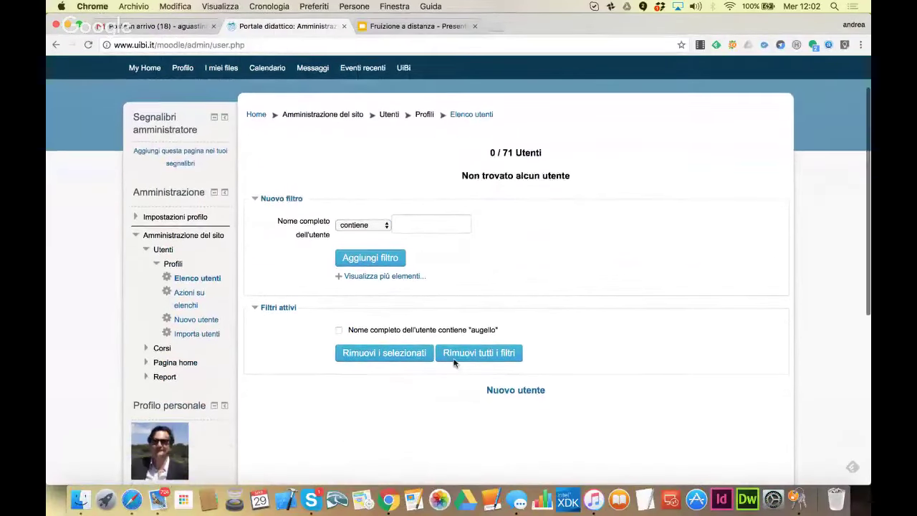
scroll(454, 364, "up", 4)
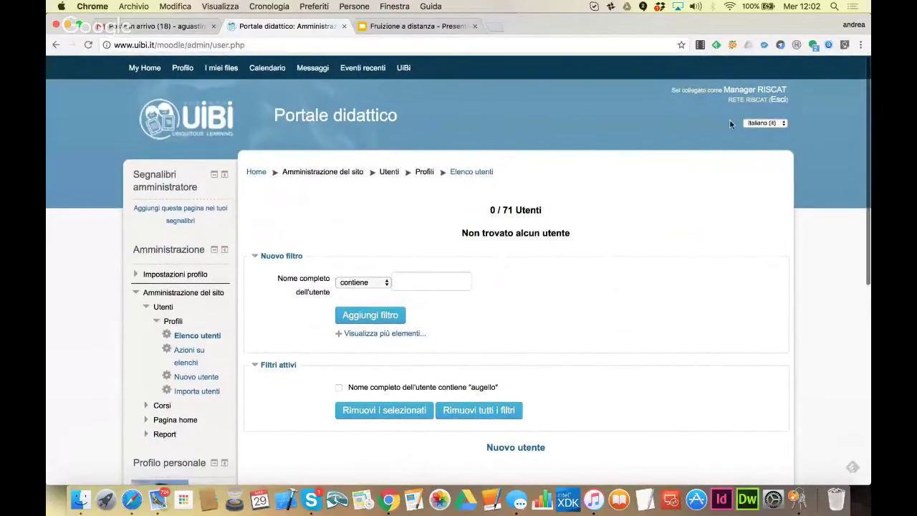
Open the portal's home page as Manager RISCAT and look over its course categories and news.
left_click(260, 175)
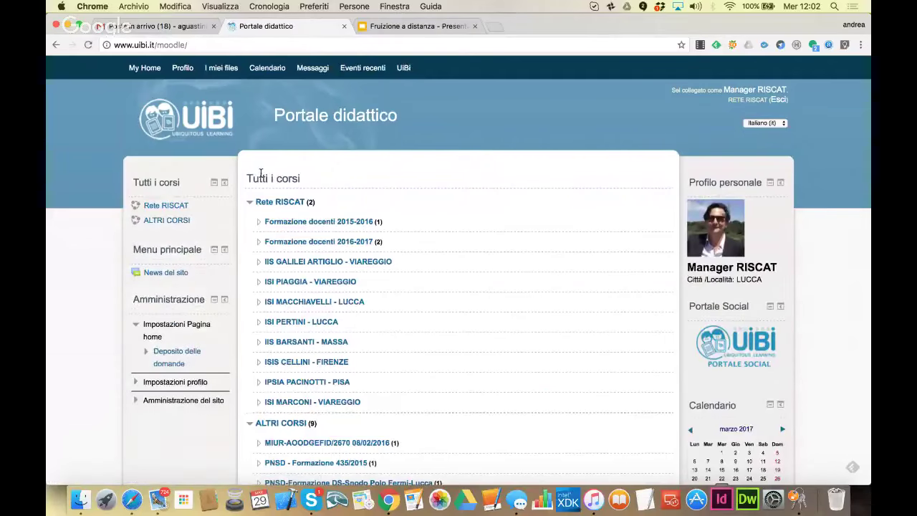
scroll(263, 180, "down", 2)
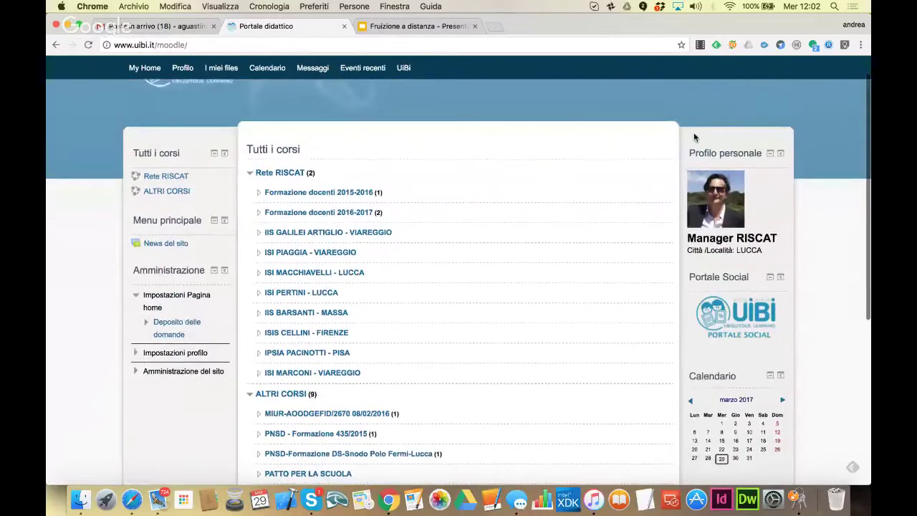
scroll(694, 131, "up", 2)
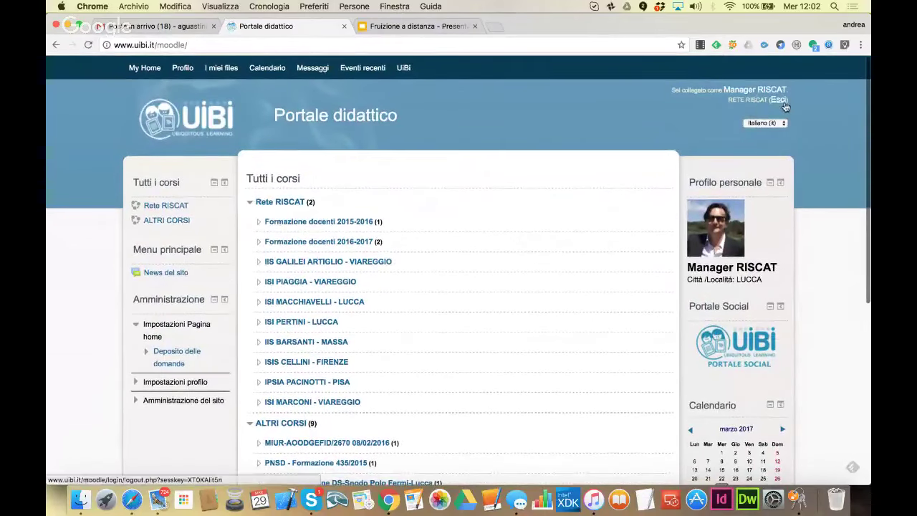
scroll(764, 113, "up", 1)
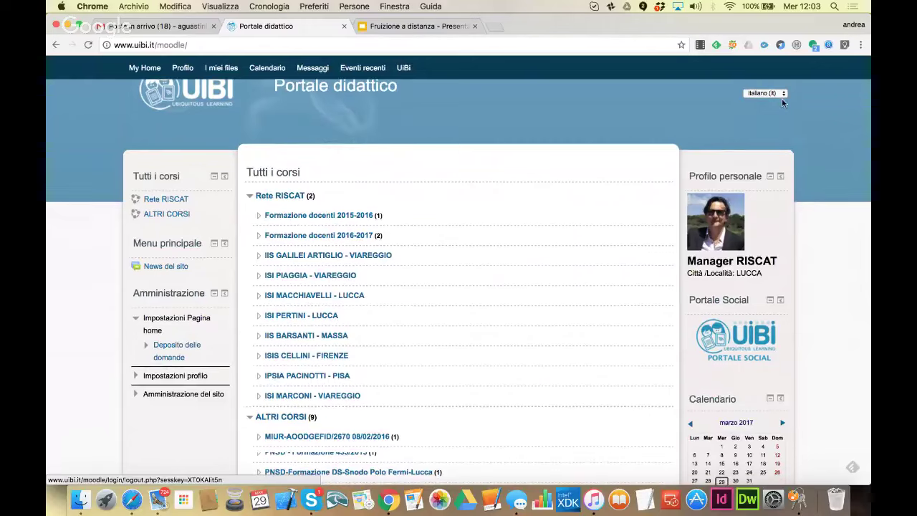
scroll(783, 104, "down", 8)
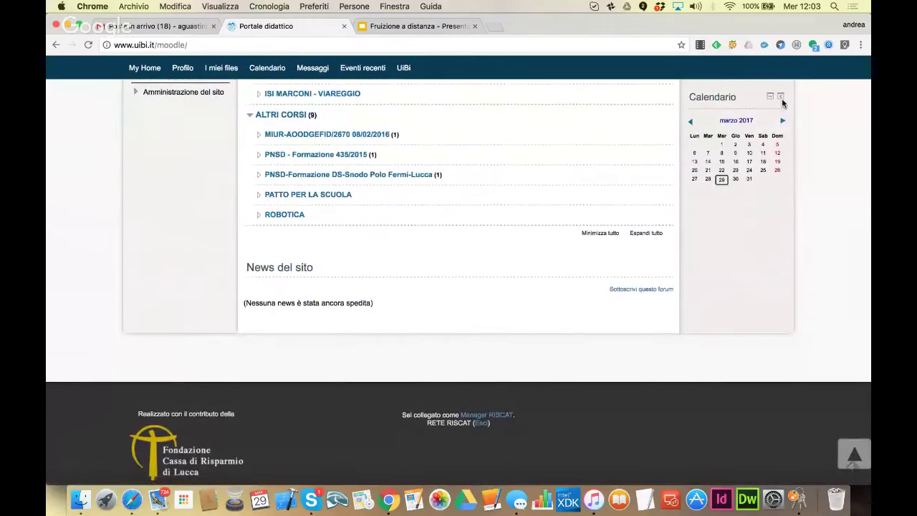
scroll(783, 103, "up", 8)
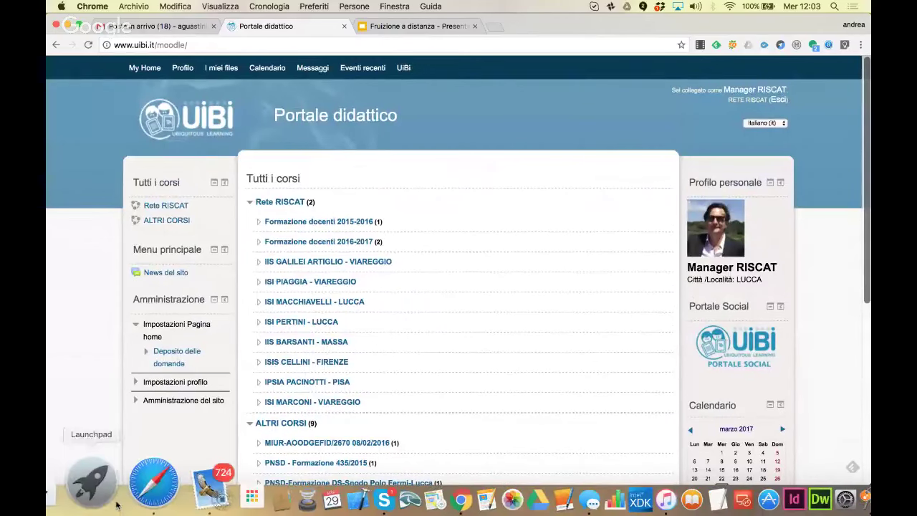
Switch to Safari, remove all user filters, and filter the site-wide user list by the teacher's surname.
left_click(138, 499)
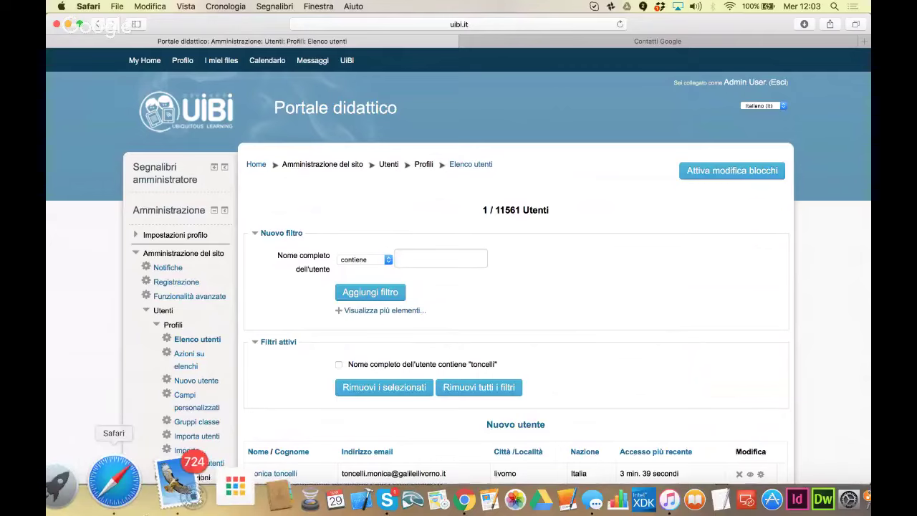
left_click(474, 393)
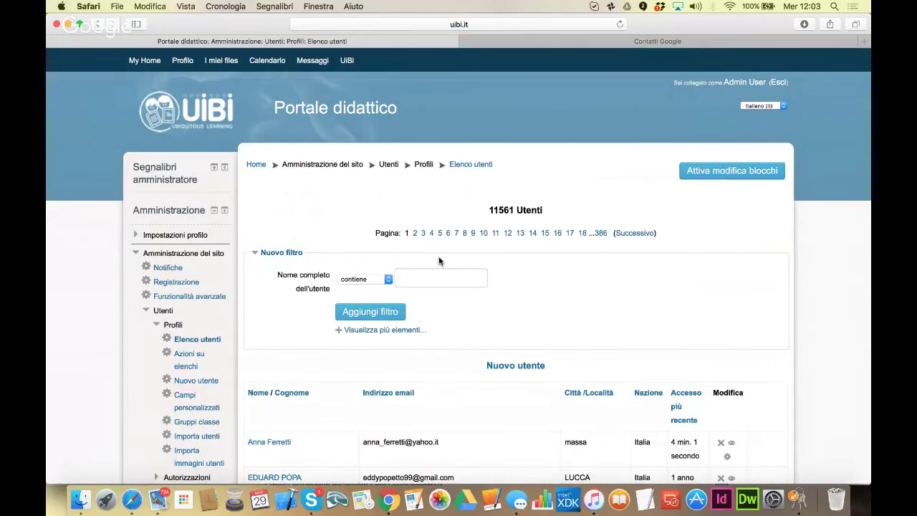
left_click(430, 274)
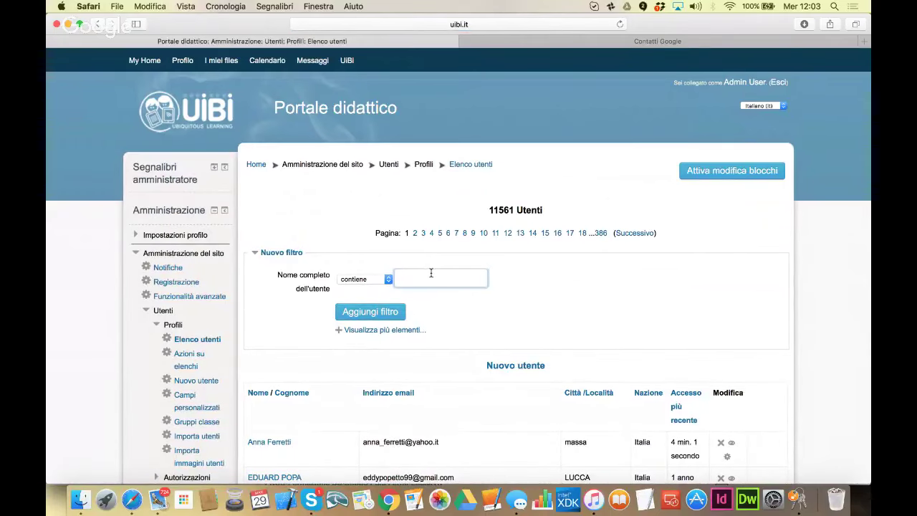
type("petroni")
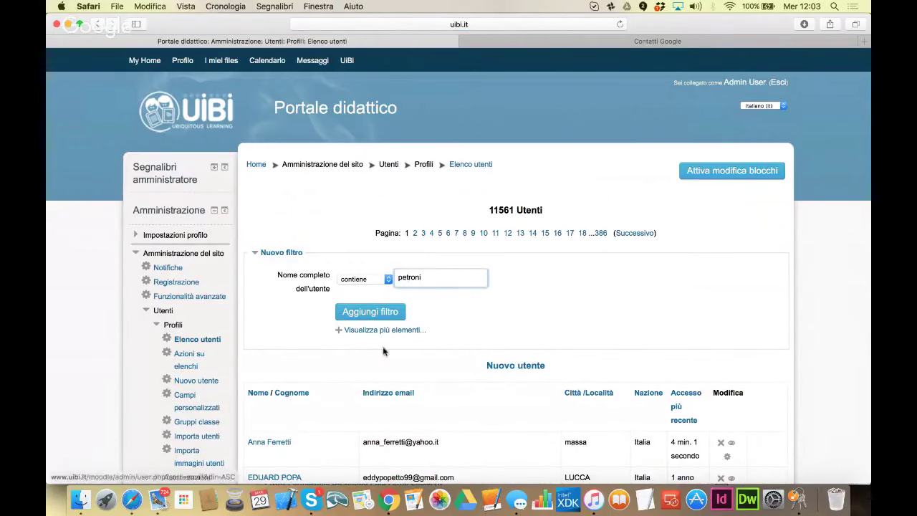
left_click(384, 317)
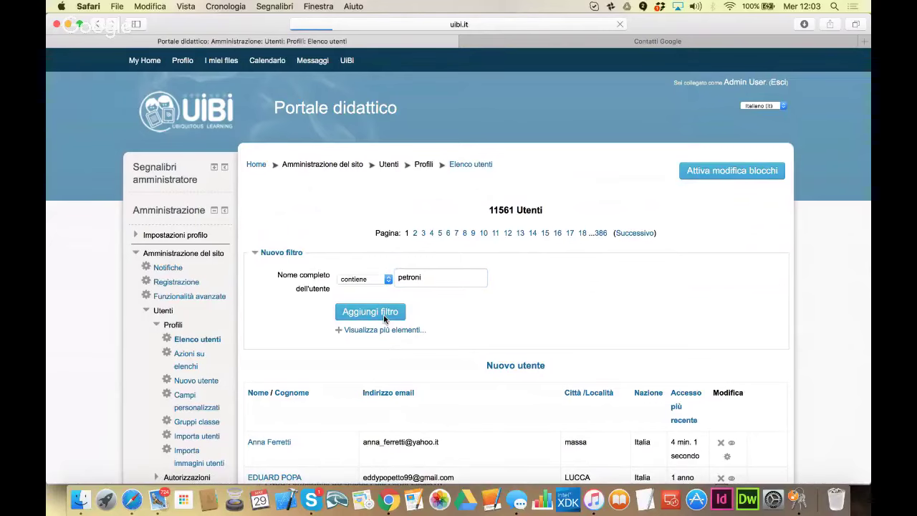
Open the profile editing form of the Lucca teacher found in the filtered user list.
scroll(384, 319, "down", 2)
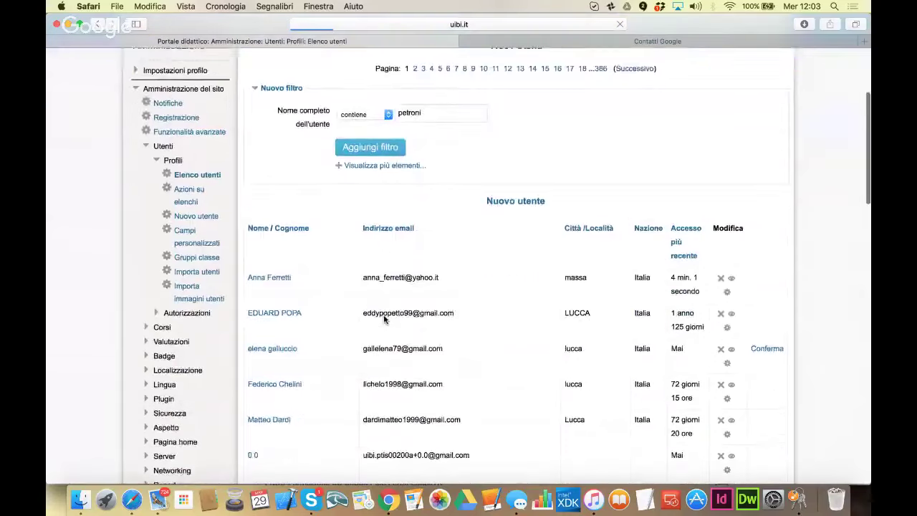
scroll(384, 319, "down", 5)
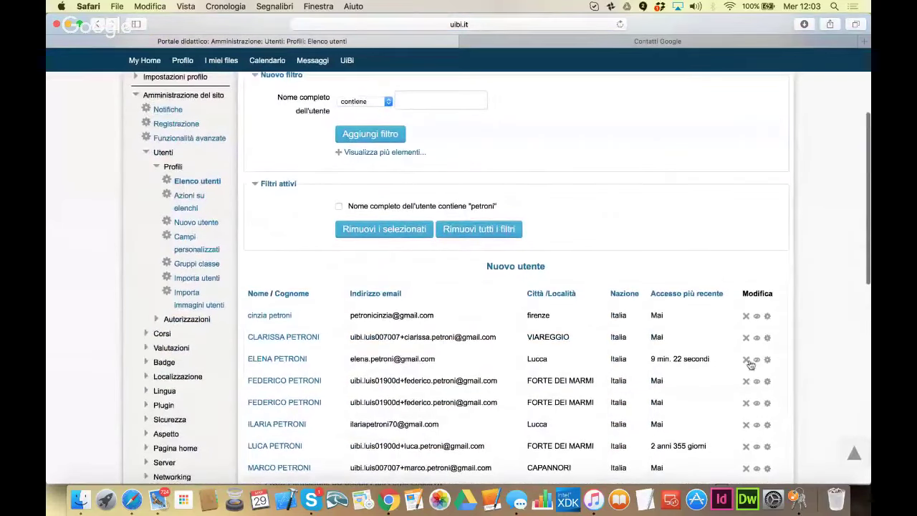
left_click(768, 362)
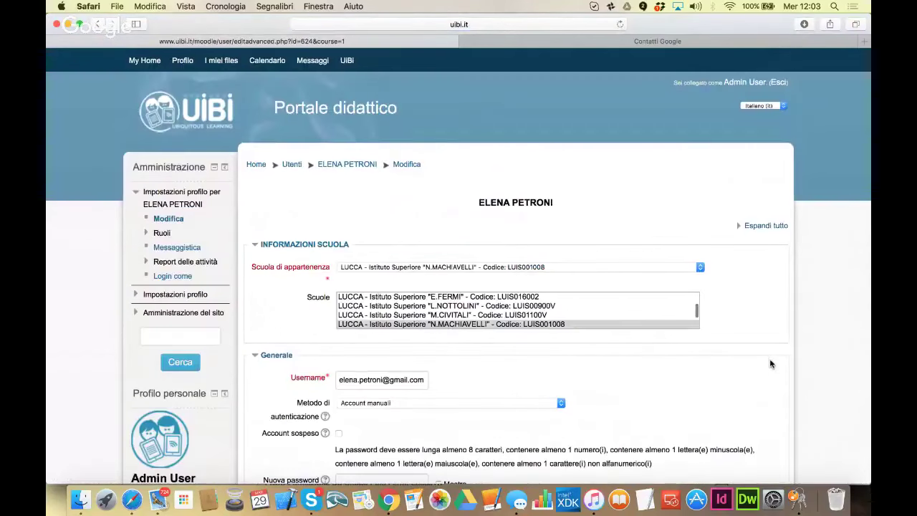
scroll(771, 364, "down", 3)
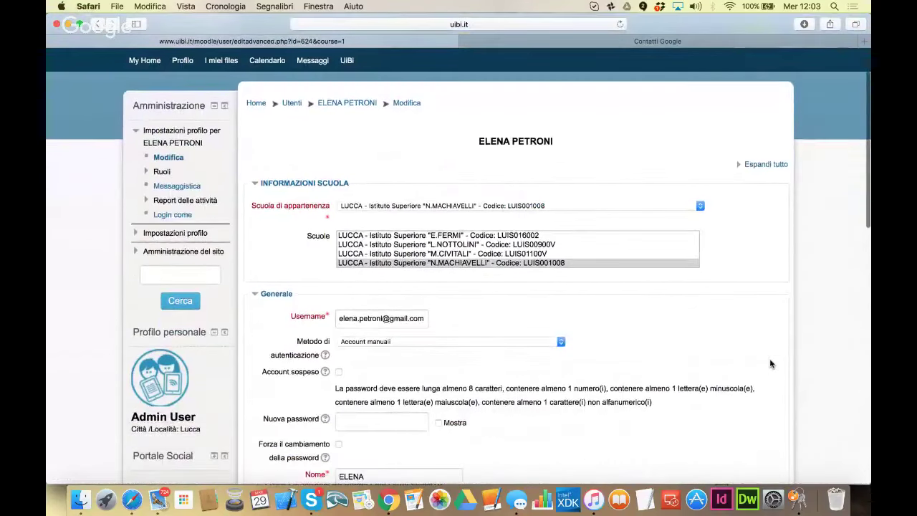
Select LUCCA - Istituto Superiore "N.MACHIAVELLI", code LUIS001008, in the Scuole list and look through the schools after it.
left_click(602, 263)
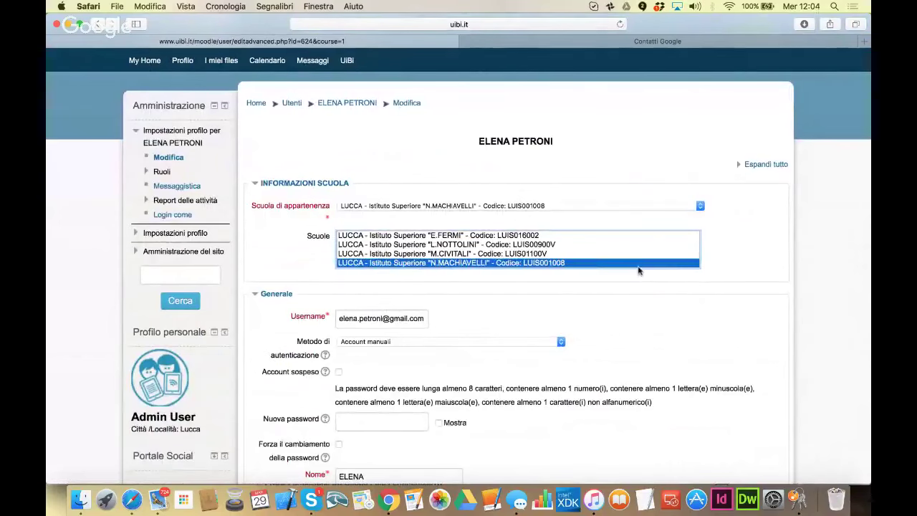
scroll(655, 266, "down", 20)
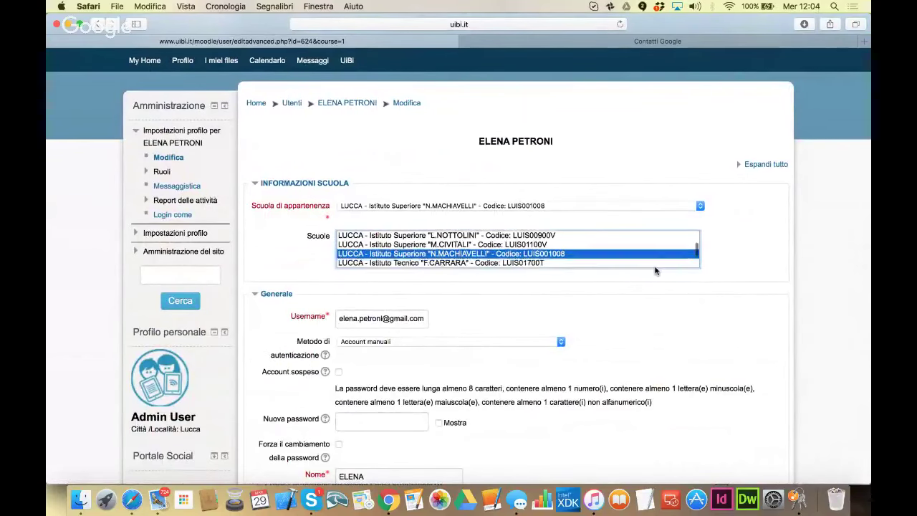
scroll(655, 270, "down", 20)
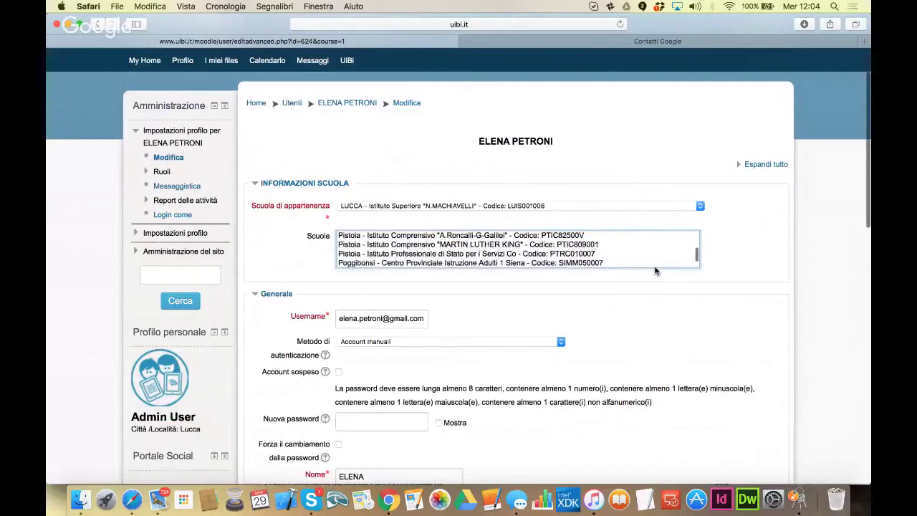
scroll(654, 270, "down", 3)
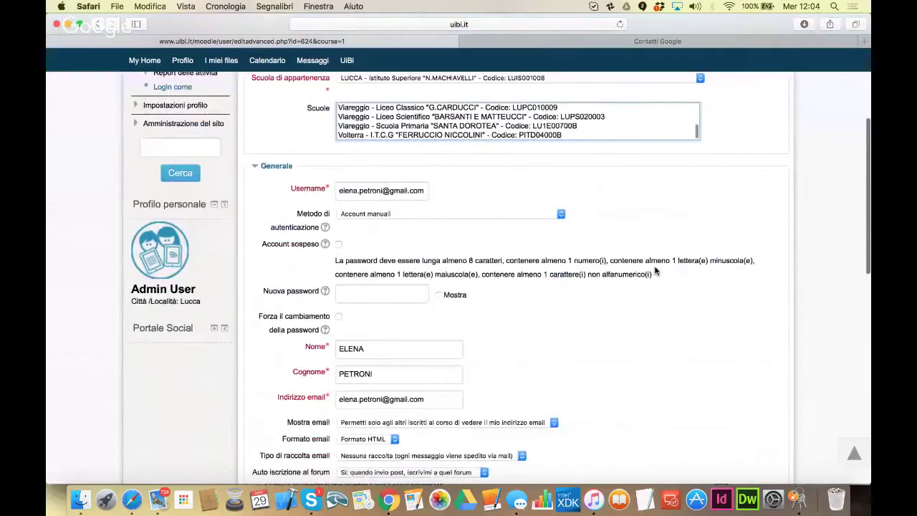
scroll(655, 269, "up", 2)
scroll(663, 174, "down", 4)
scroll(663, 177, "up", 5)
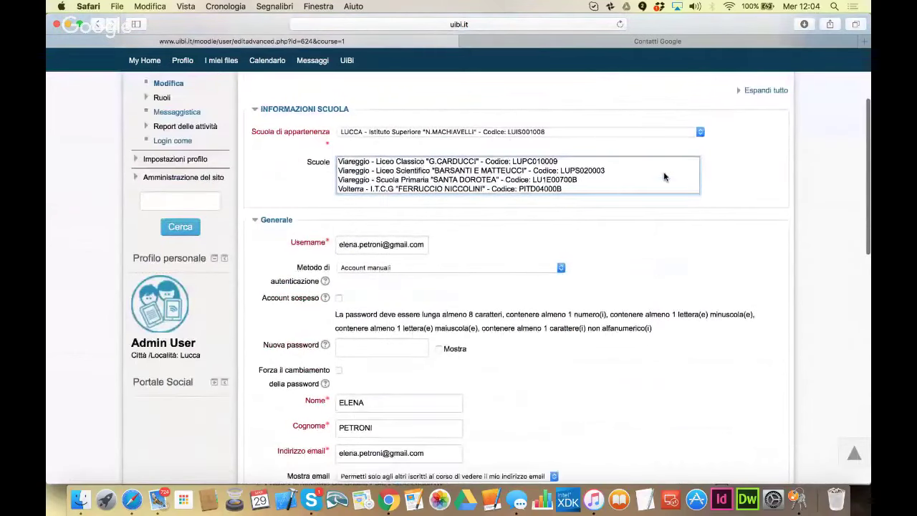
Try selecting the Viareggio "SANTA DOROTEA" and Volterra "FERRUCCIO NICCOLINI" entries in the Scuole list.
left_click(660, 188, "super")
left_click(660, 188, "super")
scroll(660, 189, "down", 5)
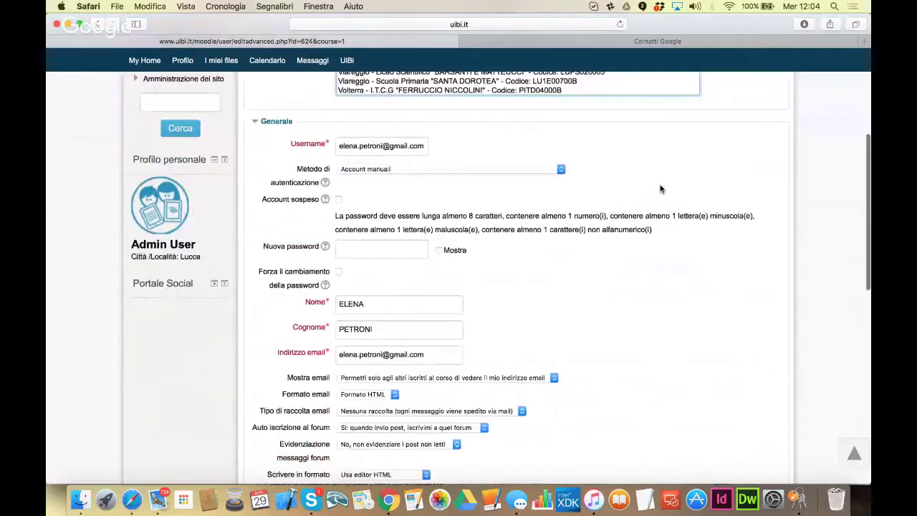
scroll(660, 189, "up", 3)
scroll(660, 172, "down", 2)
scroll(661, 155, "up", 2)
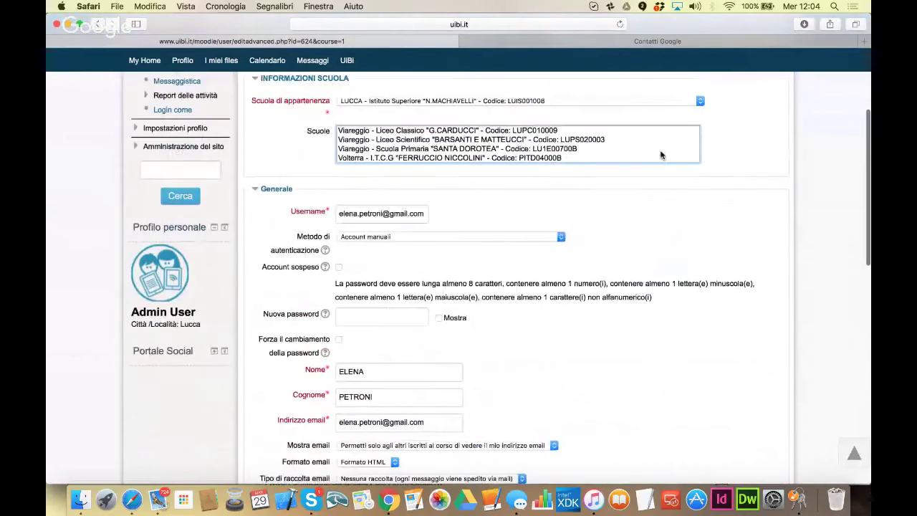
left_click(659, 148, "super")
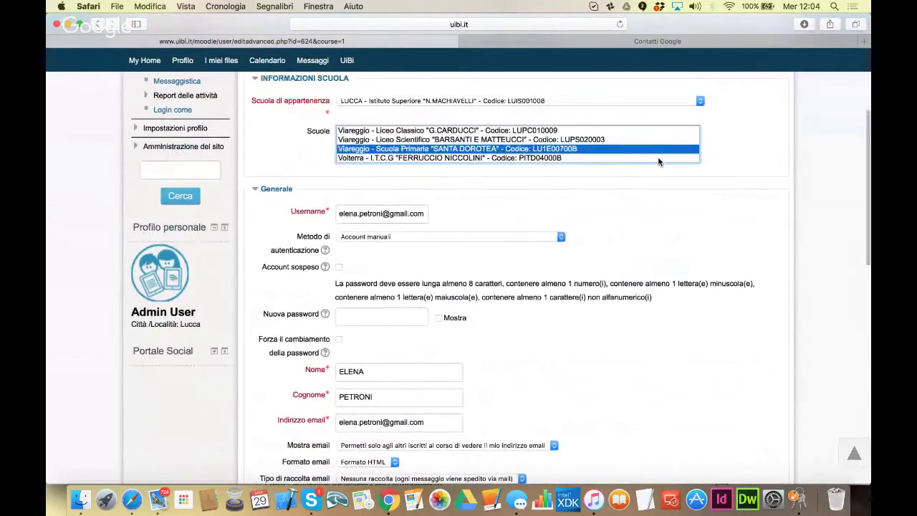
left_click(659, 160)
scroll(659, 162, "down", 1)
scroll(659, 161, "up", 1)
scroll(658, 160, "up", 3)
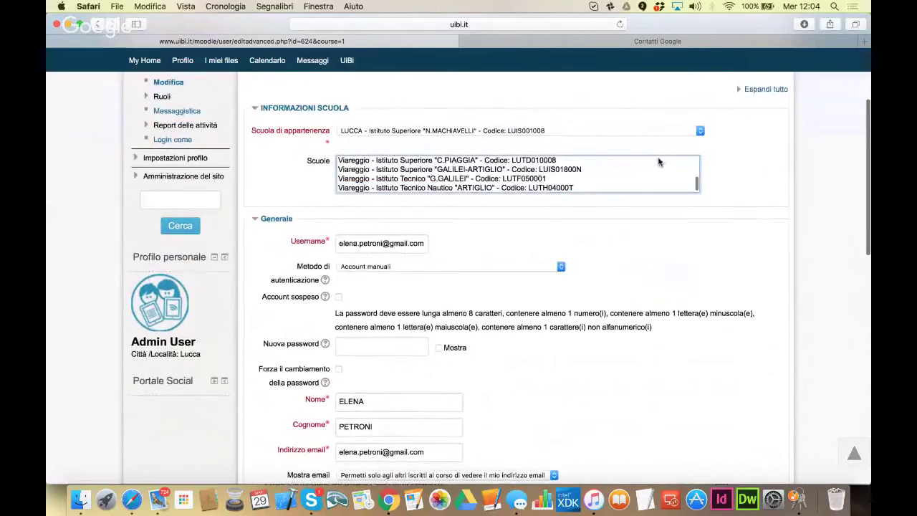
scroll(652, 165, "down", 4)
scroll(653, 170, "up", 5)
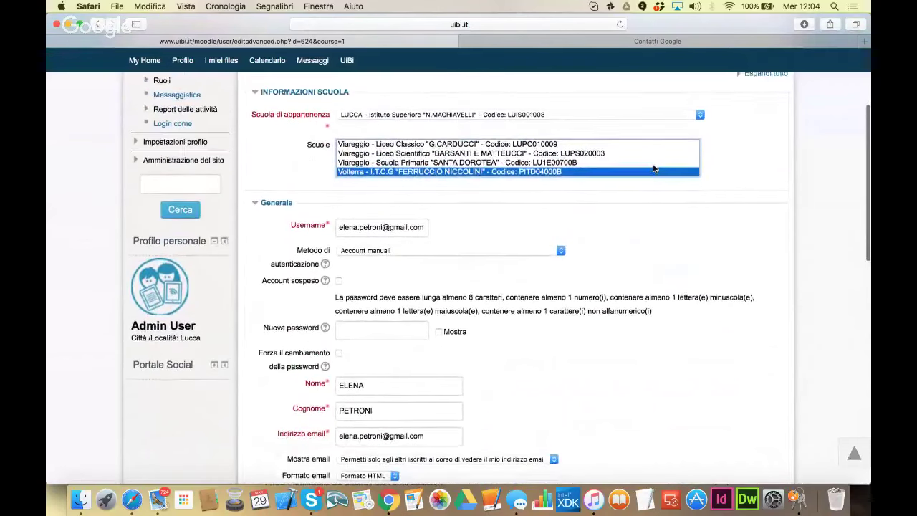
Find the Lucca networks in the Scuole list and select "LUCCA - RETE RISCAT - Codice: RISCAT".
scroll(653, 169, "up", 10)
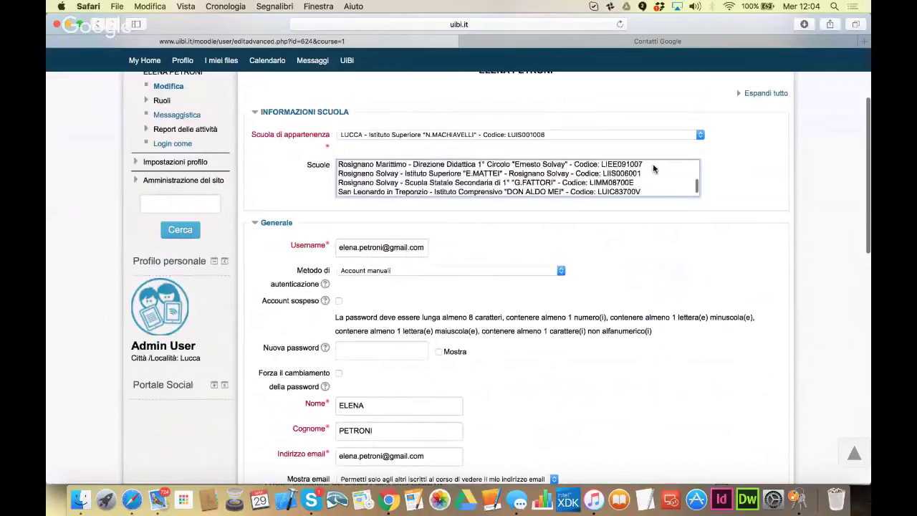
scroll(652, 170, "up", 15)
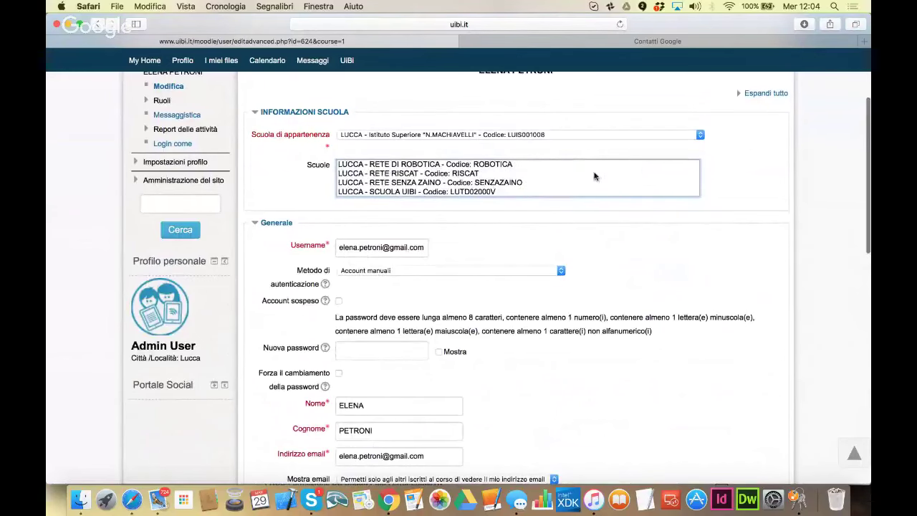
left_click(533, 175)
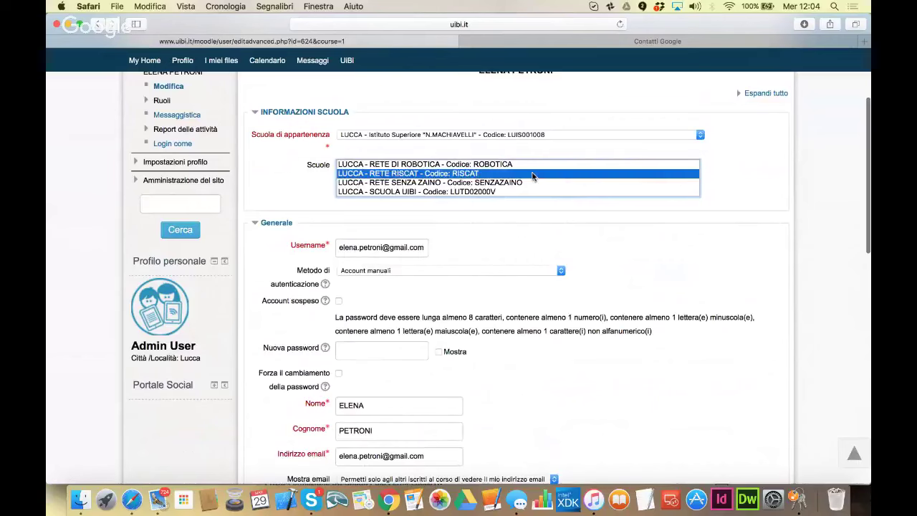
Find LUCCA - Istituto Superiore "N.MACHIAVELLI", code LUIS001008, in the Scuole list and select it.
scroll(534, 175, "up", 6)
scroll(534, 174, "up", 20)
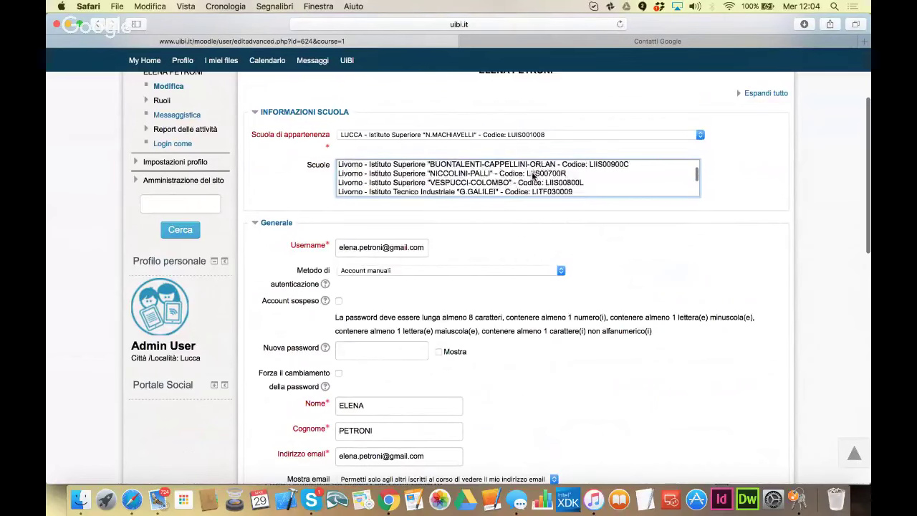
scroll(534, 176, "up", 10)
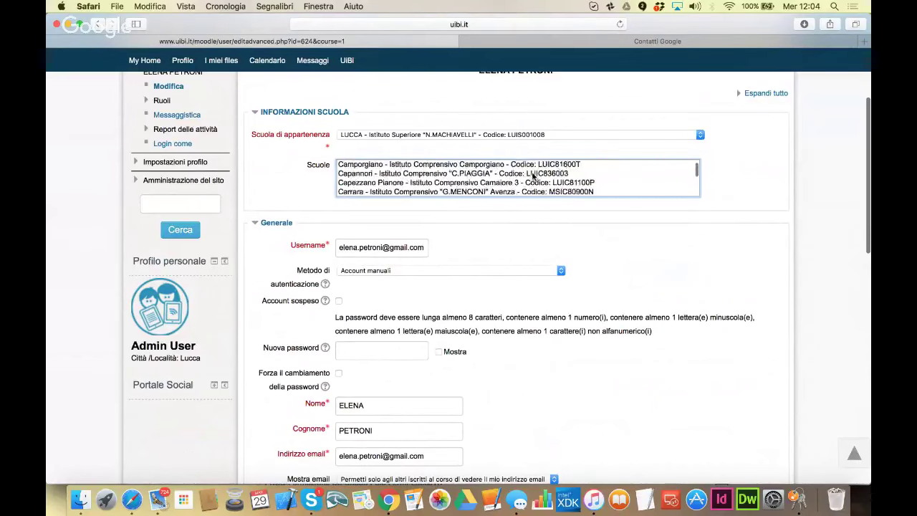
scroll(531, 195, "down", 15)
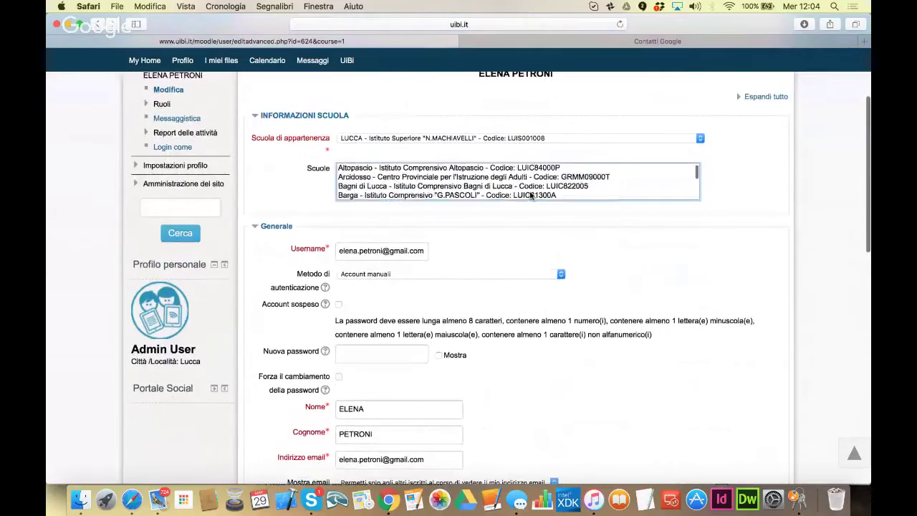
scroll(532, 195, "down", 15)
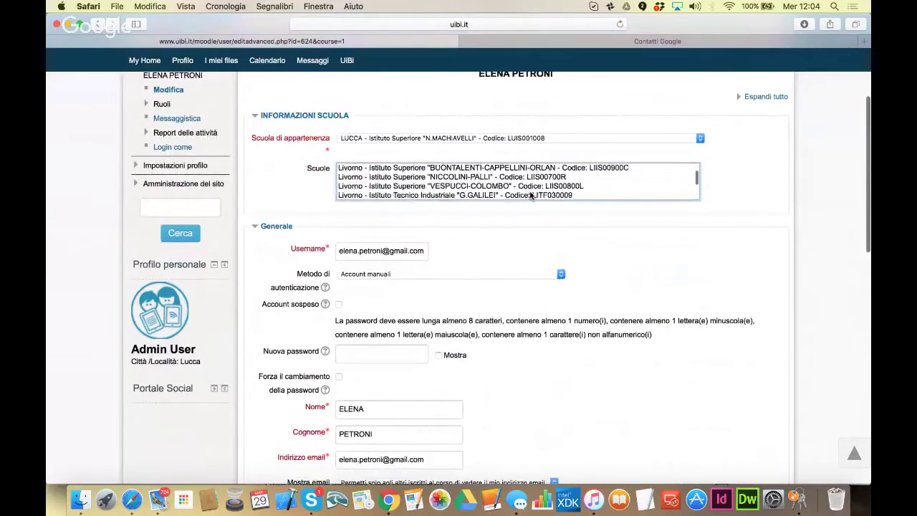
scroll(531, 195, "up", 2)
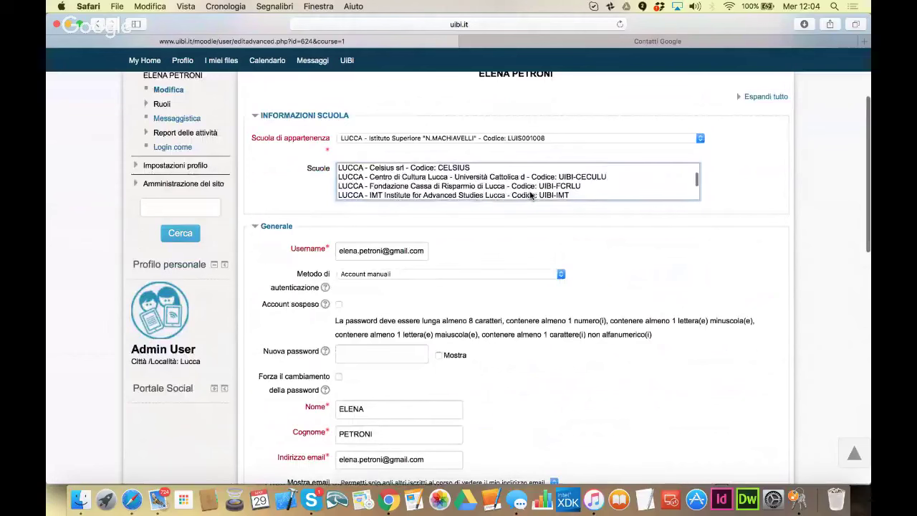
scroll(531, 194, "up", 2)
scroll(532, 195, "up", 1)
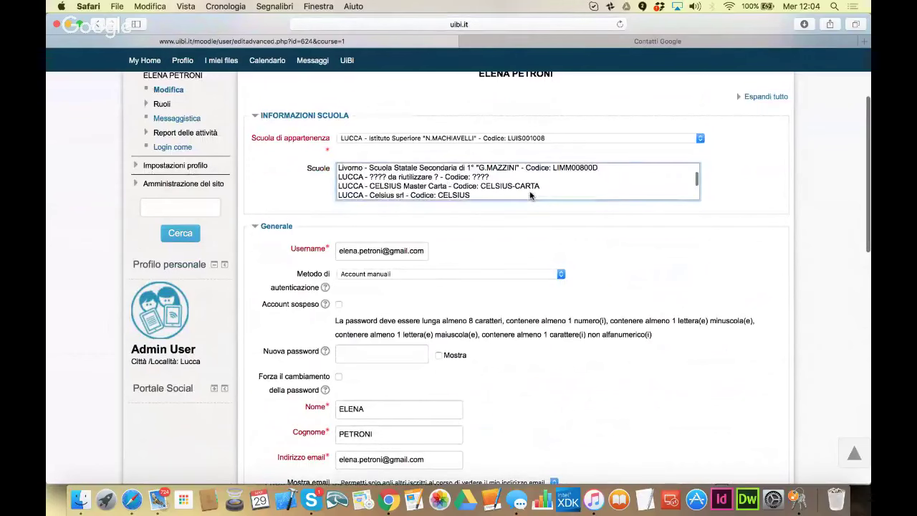
scroll(532, 195, "down", 8)
scroll(532, 196, "down", 2)
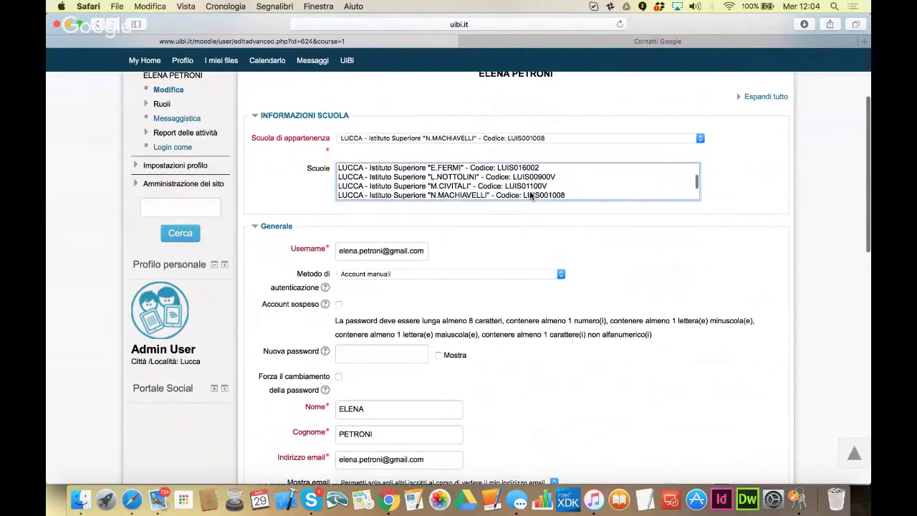
left_click(532, 195)
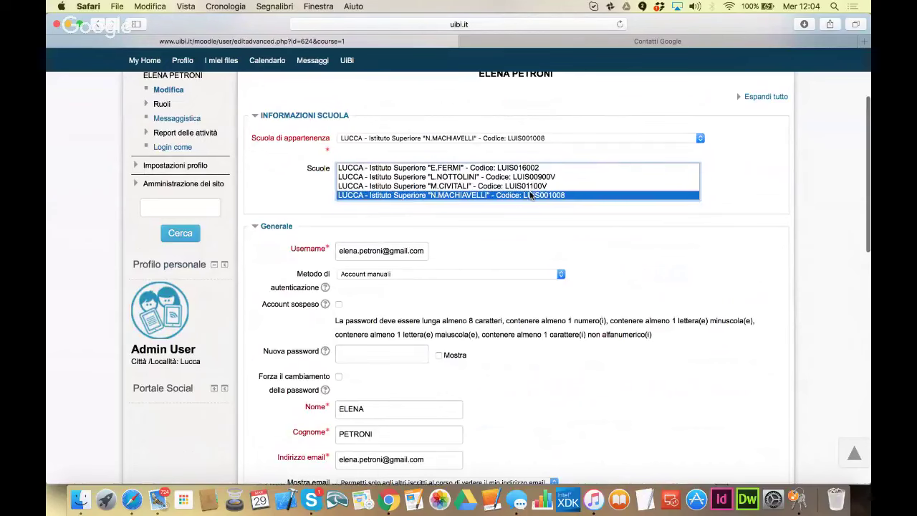
Look through the schools after the selected one and save the teacher's updated profile.
scroll(532, 195, "down", 5)
scroll(506, 466, "down", 2)
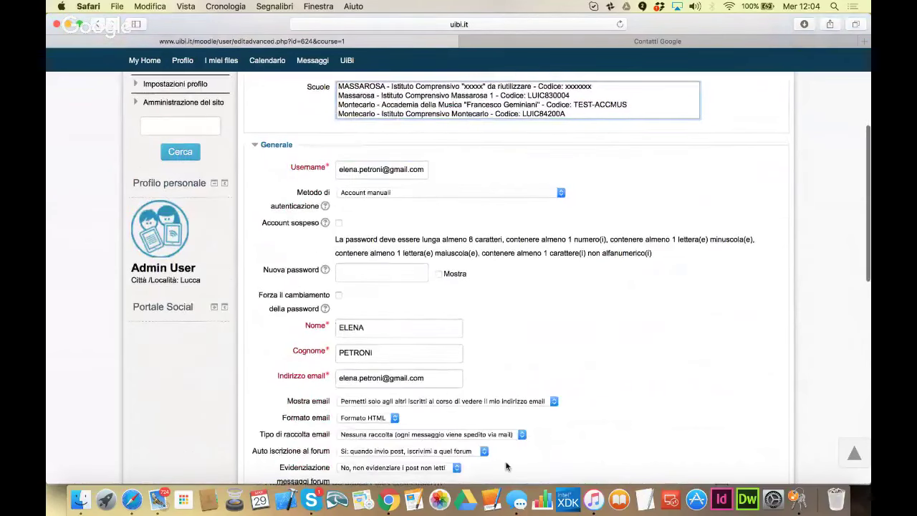
scroll(506, 466, "down", 10)
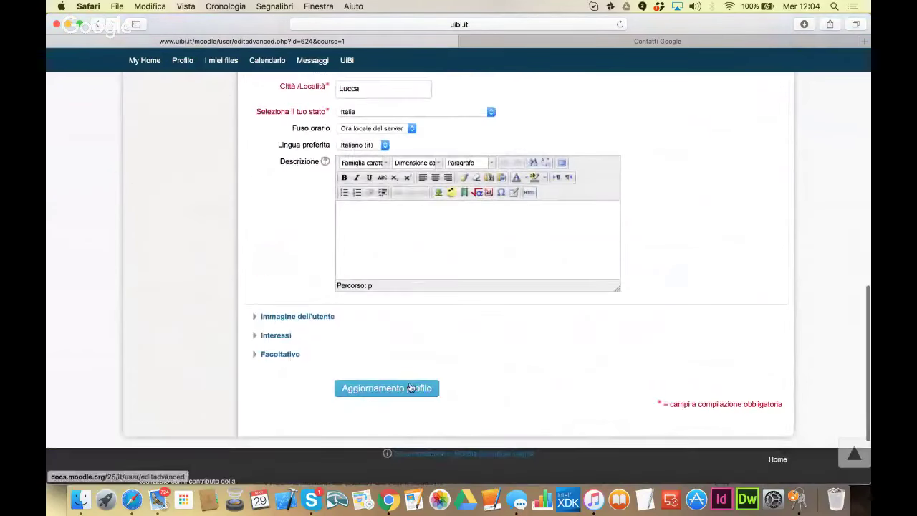
left_click(399, 387)
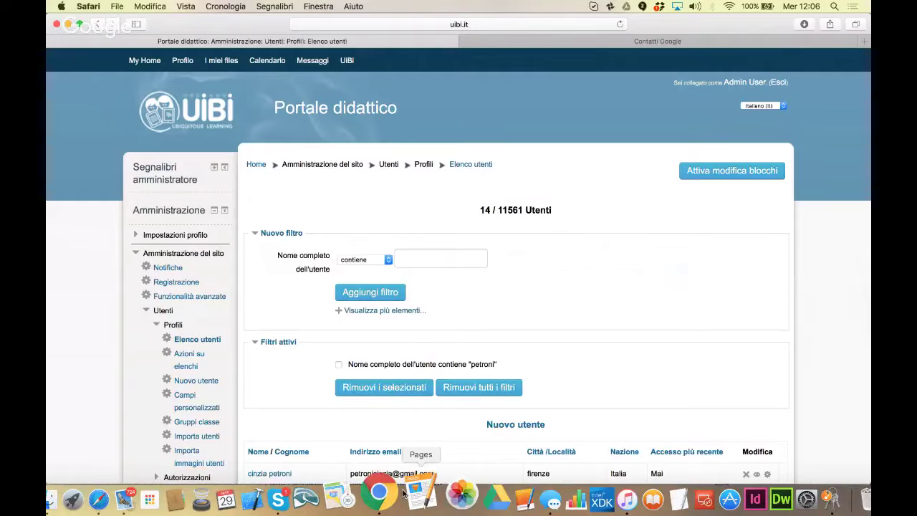
Switch to Chrome and log the Manager RISCAT account out of the teaching portal.
left_click(381, 497)
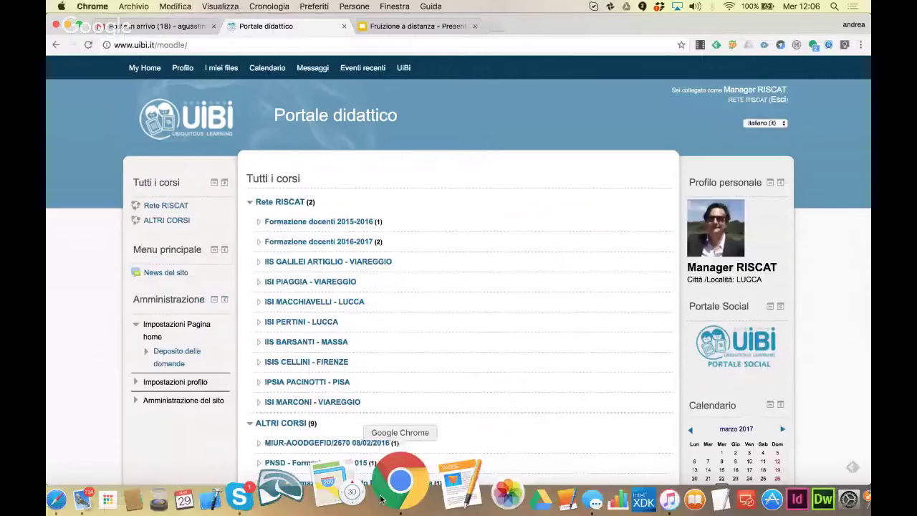
scroll(453, 275, "down", 1)
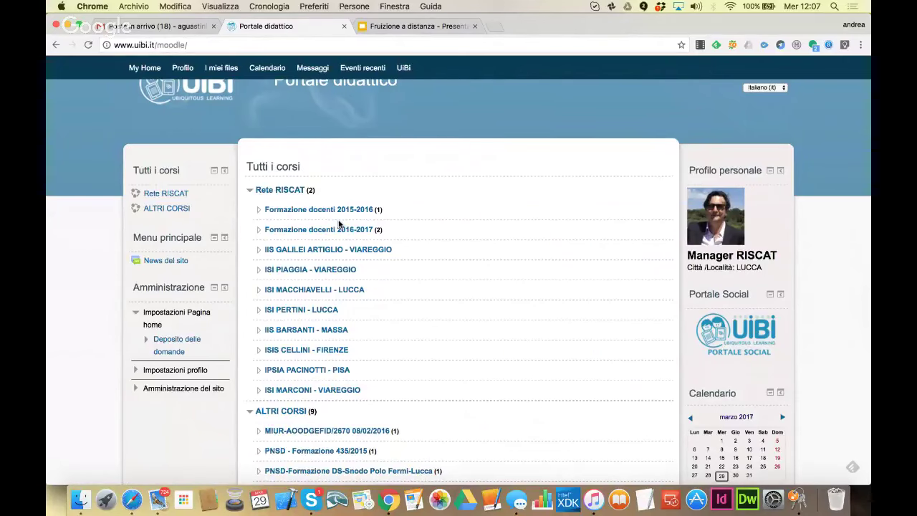
scroll(763, 140, "up", 2)
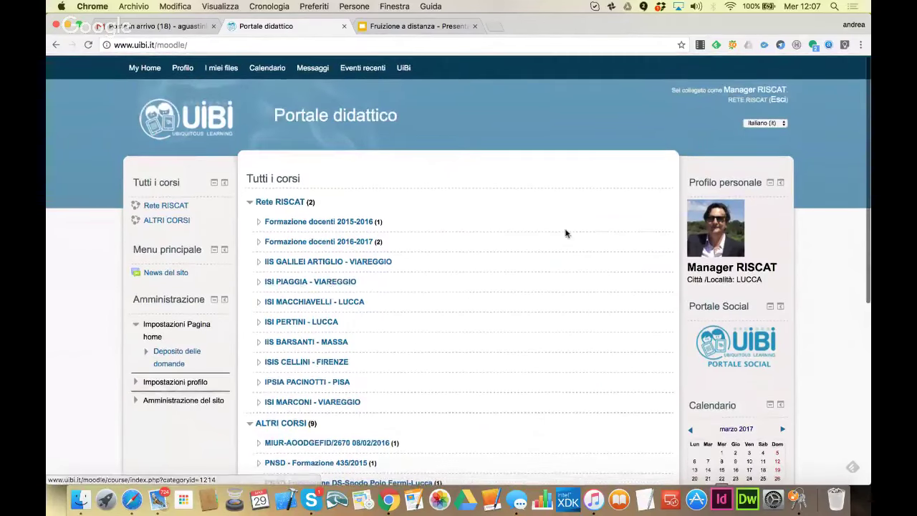
left_click(778, 102)
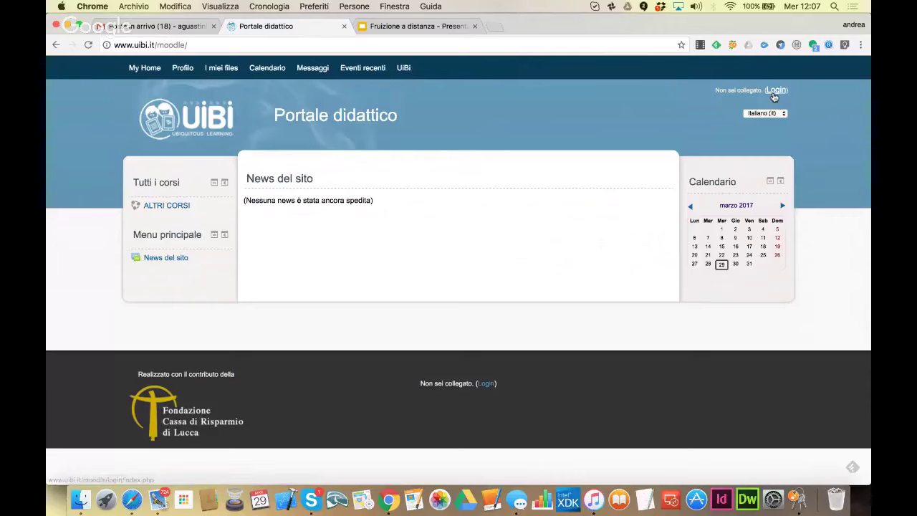
Log back in to the portal with the instructor's saved personal account instead of manager.riscat.
left_click(777, 90)
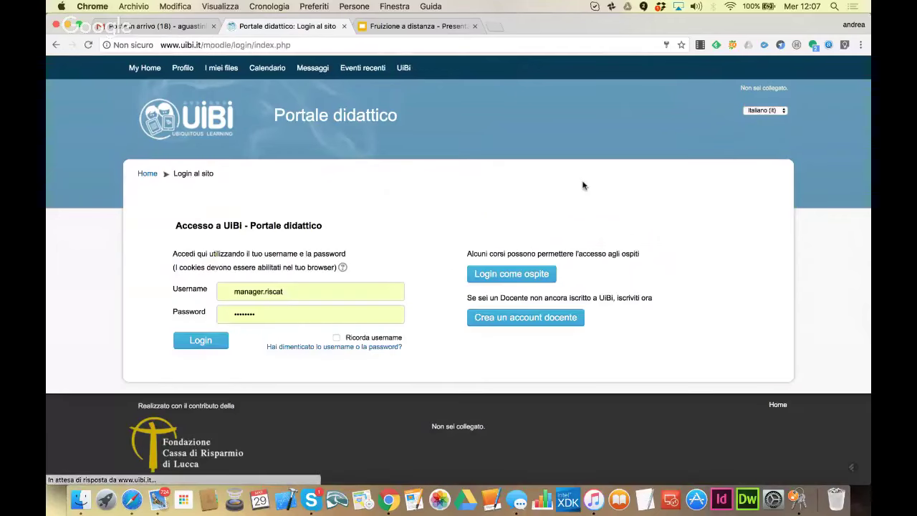
left_click(297, 288)
key("super+a")
type("a")
key("Down")
key("Down")
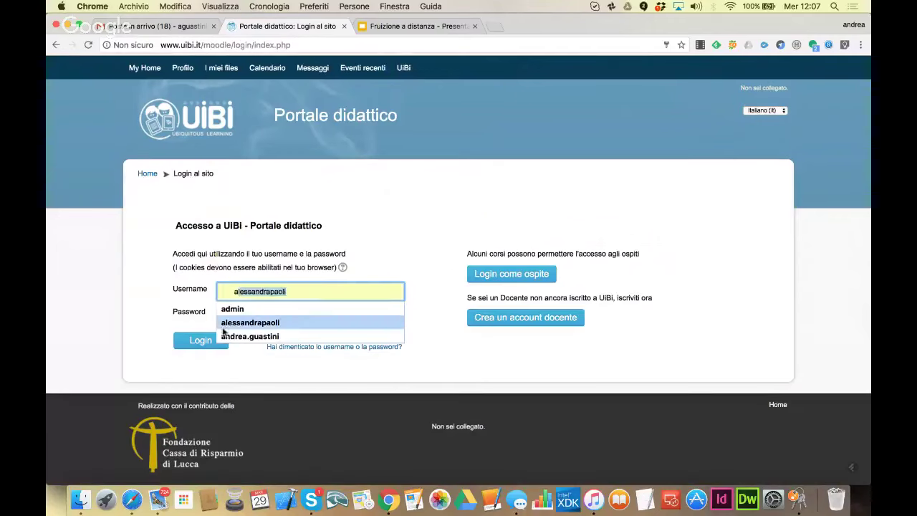
key("Down")
key("Return")
left_click(200, 340)
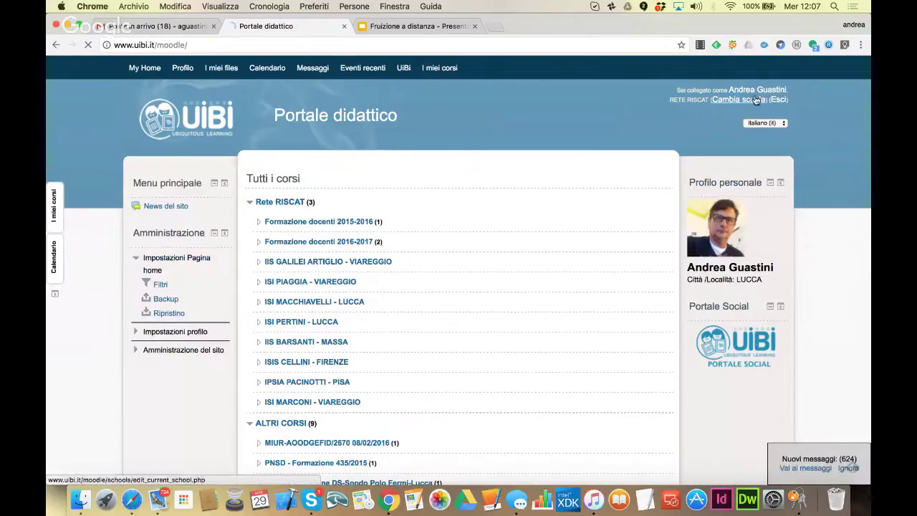
Save "LUCCA - RETE RISCAT - Codice: RISCAT" as the account's current school and return to the portal home page.
left_click(749, 99)
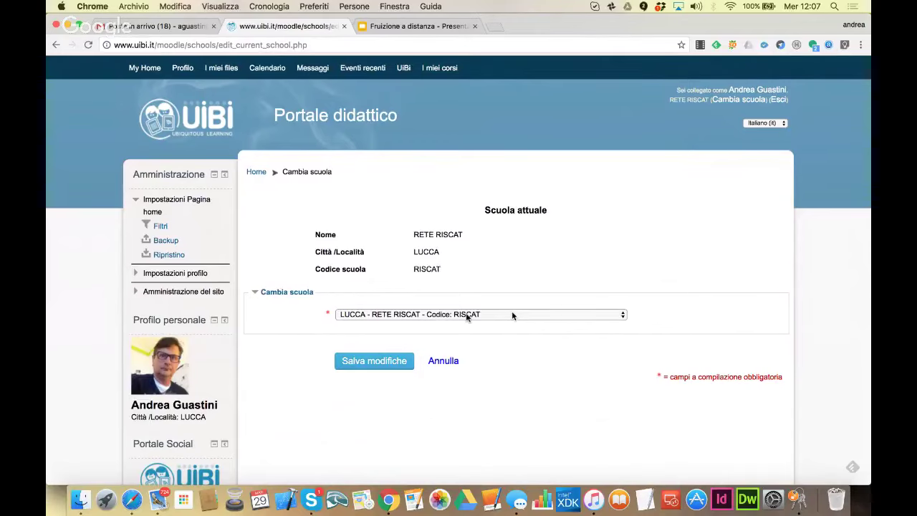
left_click(353, 362)
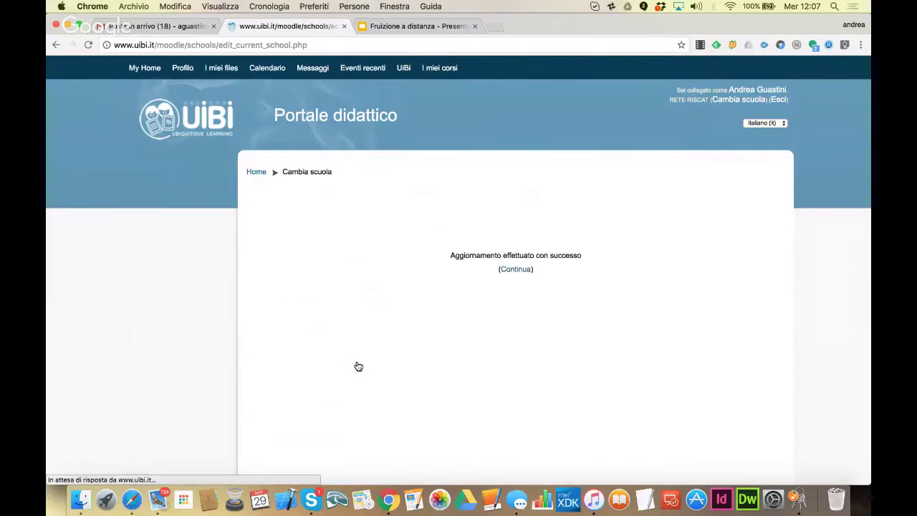
left_click(530, 276)
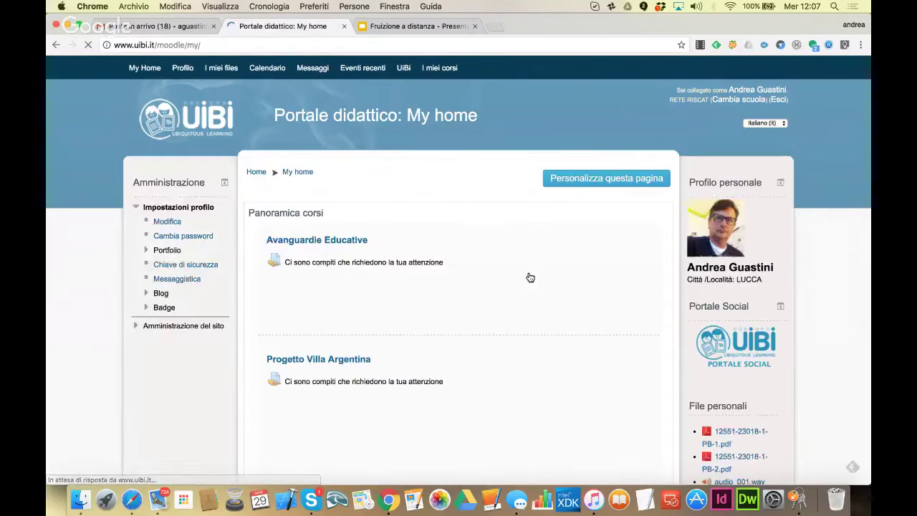
left_click(257, 173)
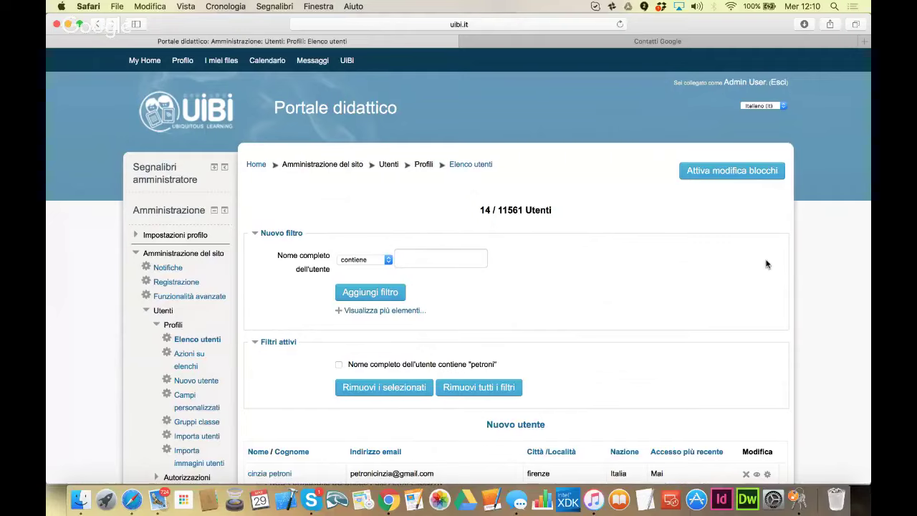
scroll(766, 265, "down", 5)
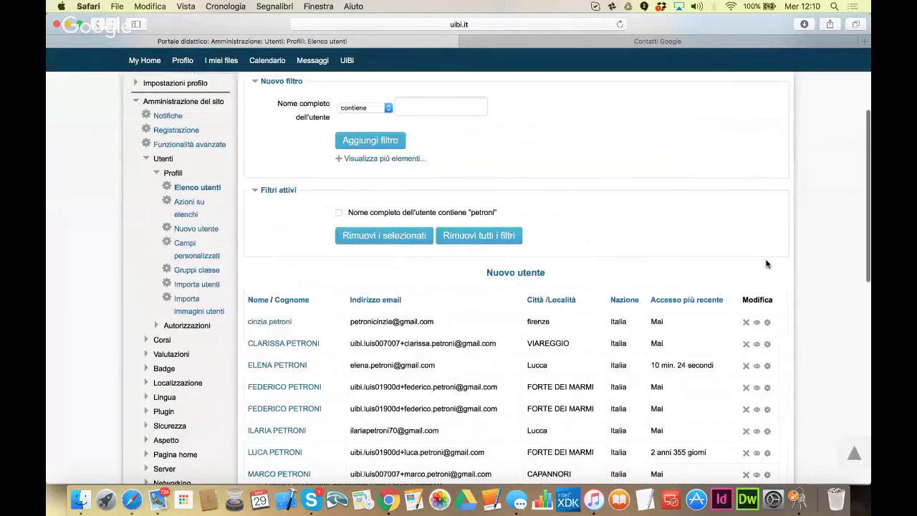
scroll(766, 265, "down", 1)
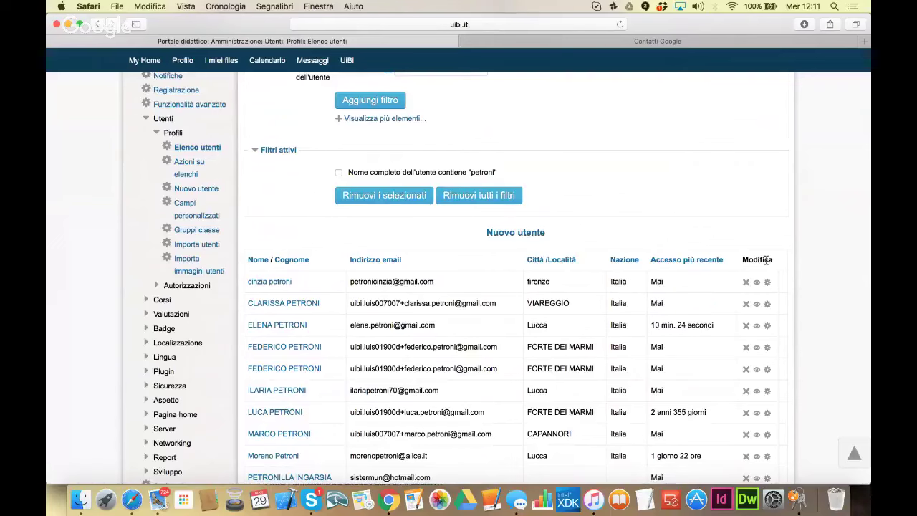
scroll(766, 260, "up", 5)
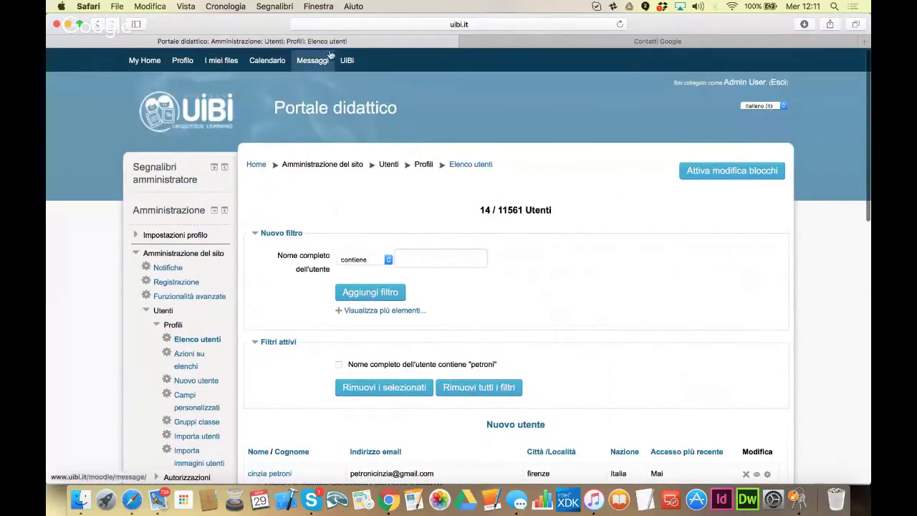
Switch back to Chrome, open the Rete RISCAT category Formazione docenti 2016-2017 and review its courses.
left_click(349, 498)
left_click(390, 494)
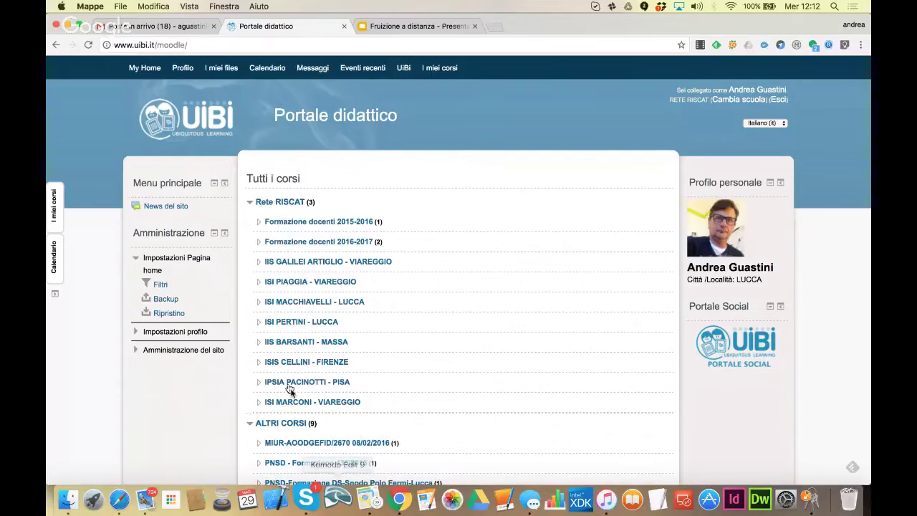
left_click(330, 245)
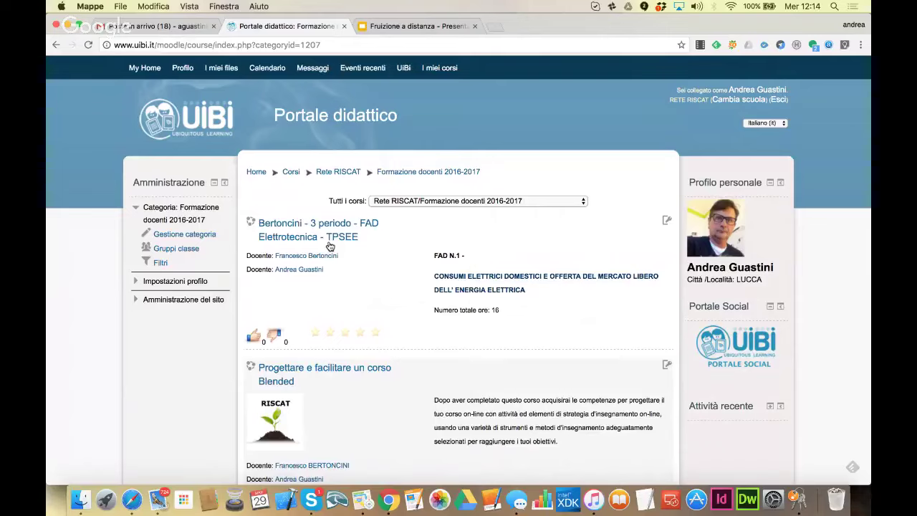
scroll(330, 246, "down", 3)
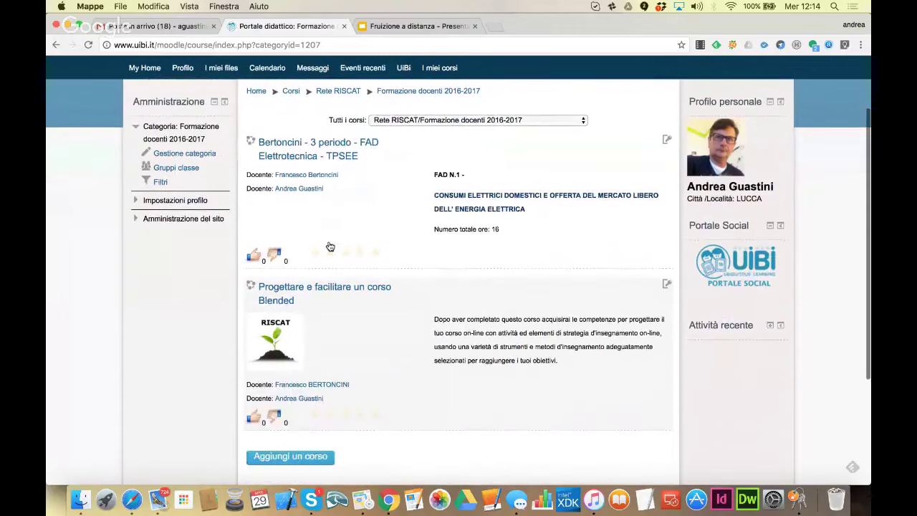
scroll(330, 246, "down", 3)
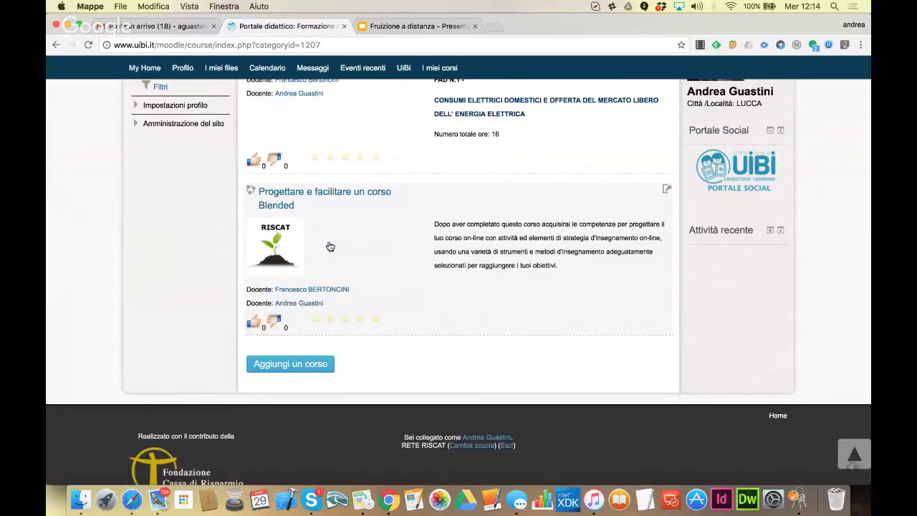
scroll(330, 246, "up", 7)
left_click(416, 172)
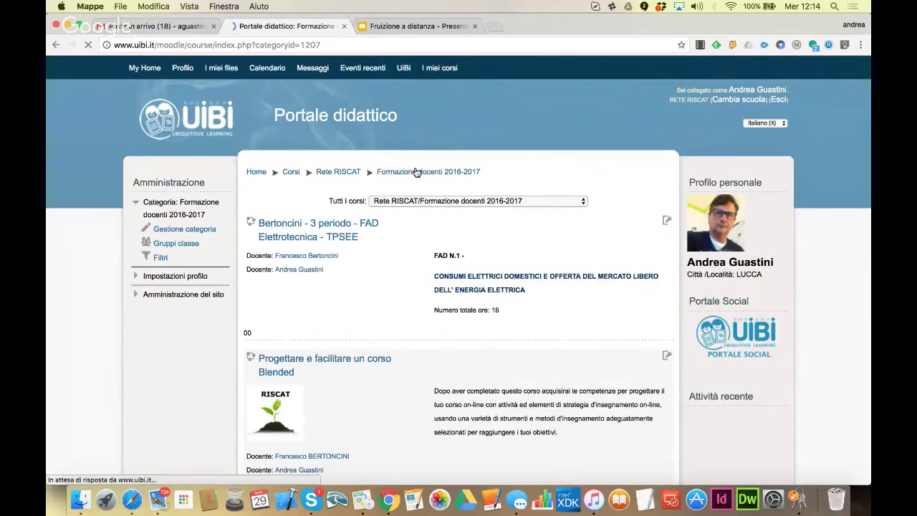
Open the course "Progettare e facilitare un corso Blended" from the Formazione docenti 2016-2017 category.
scroll(416, 172, "down", 5)
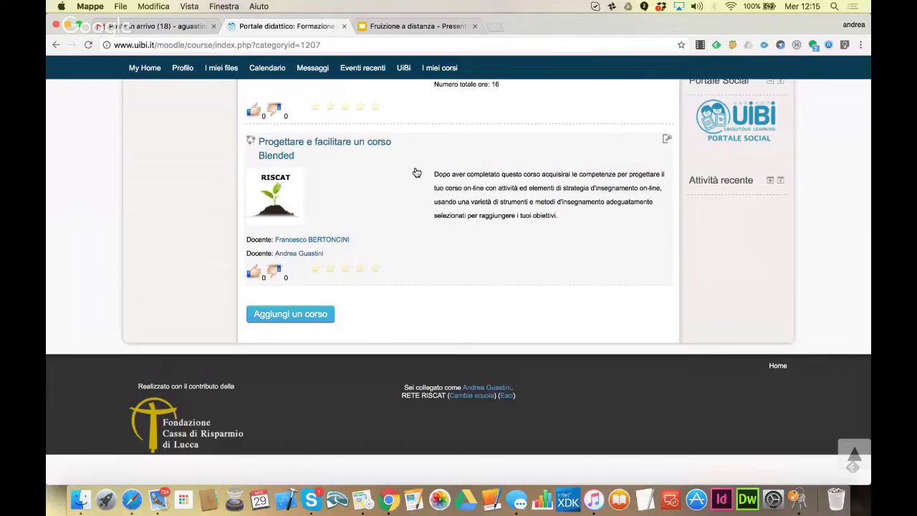
scroll(416, 173, "up", 1)
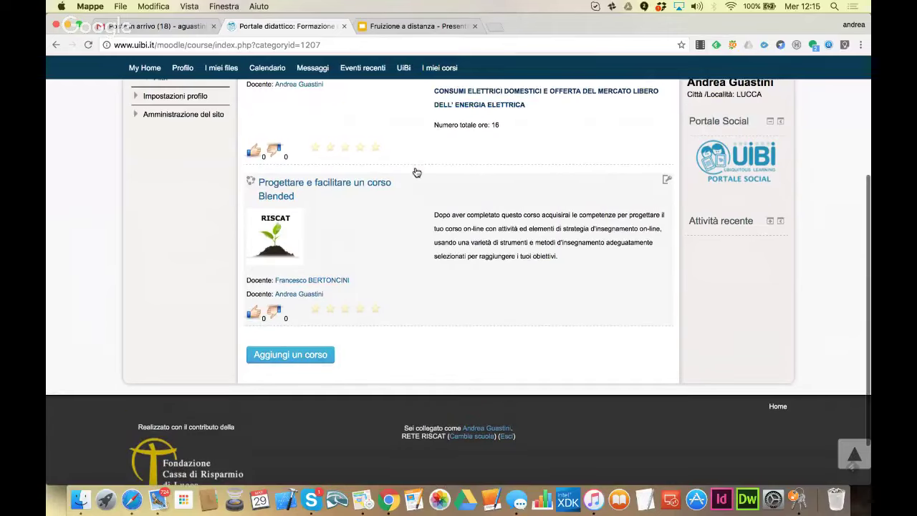
scroll(327, 271, "up", 3)
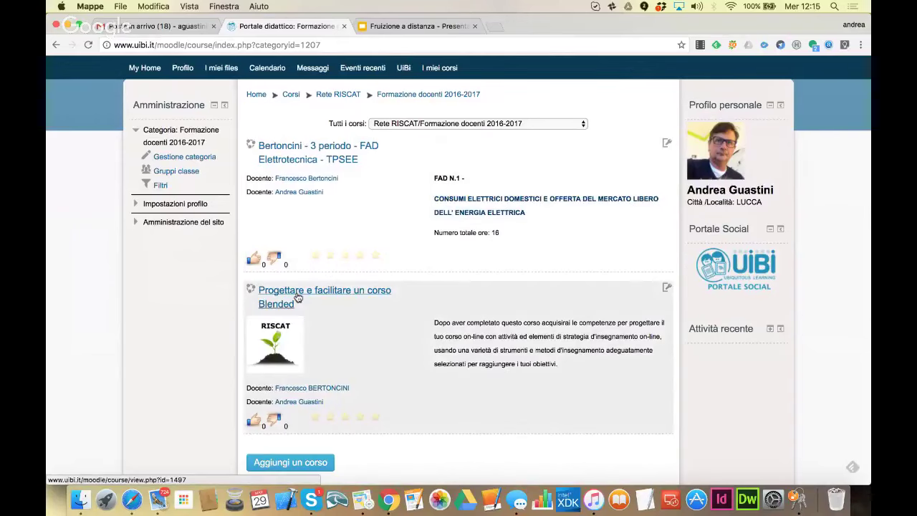
left_click(310, 294)
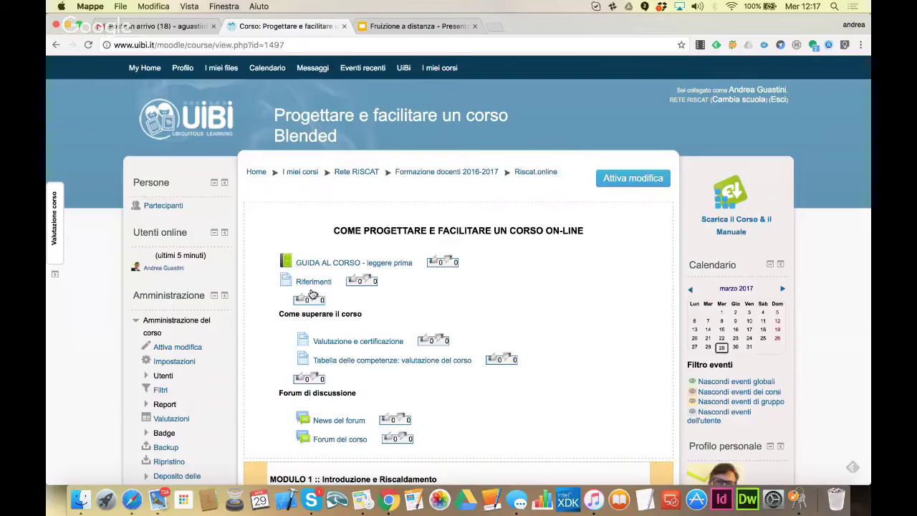
Look over the course's opening section, and view the list of users enrolled in the course.
scroll(312, 294, "down", 1)
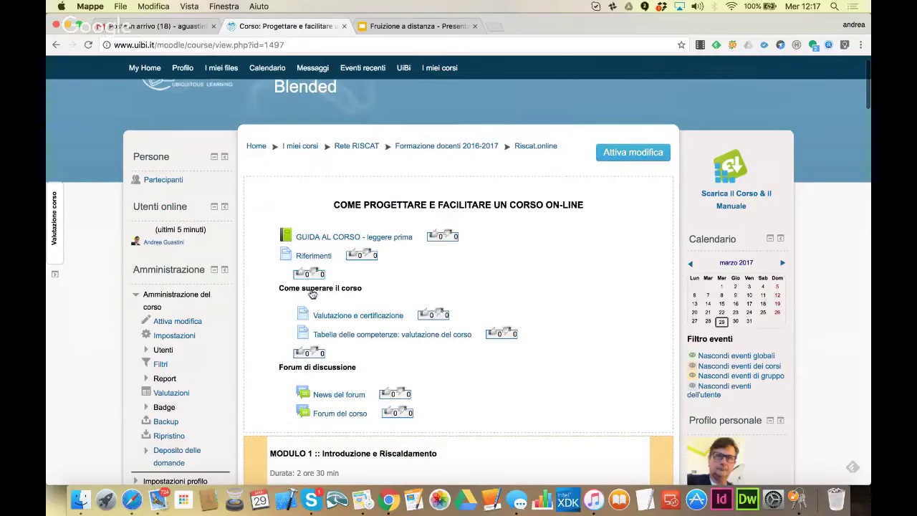
scroll(313, 294, "up", 1)
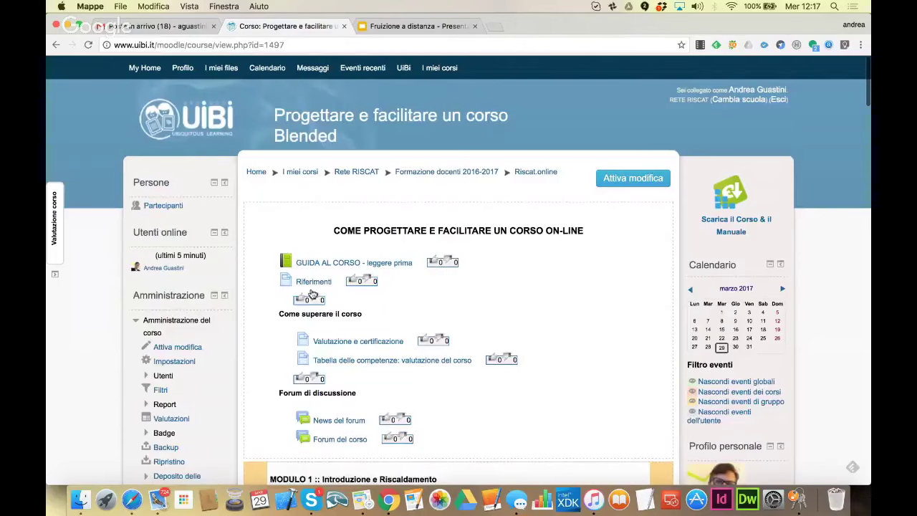
scroll(312, 294, "down", 1)
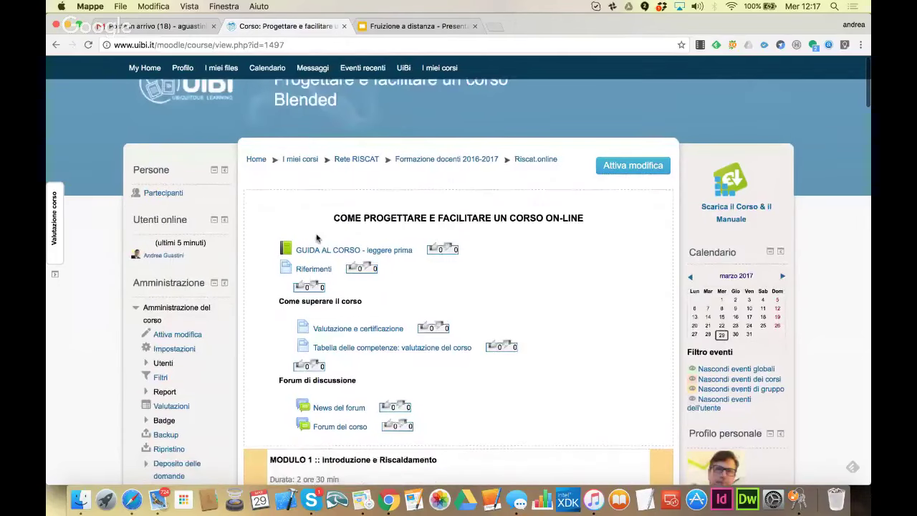
scroll(318, 238, "down", 5)
left_click(164, 229)
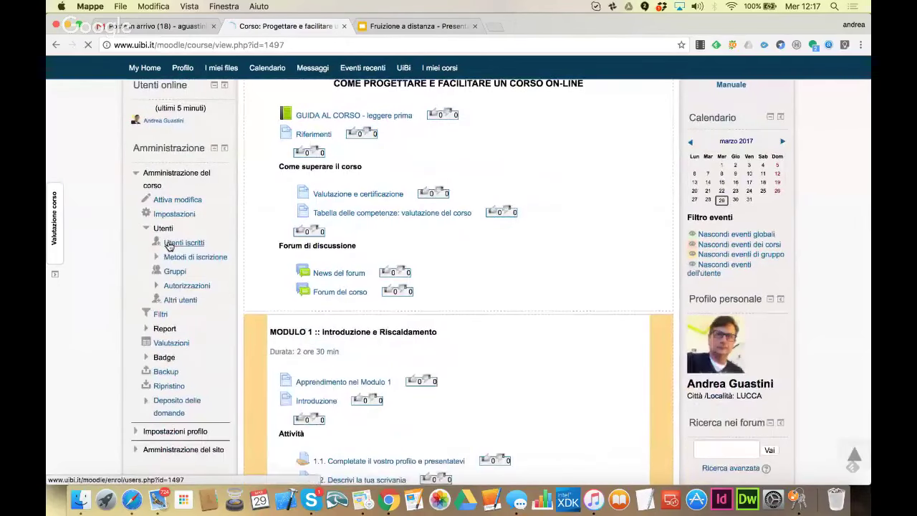
left_click(169, 245)
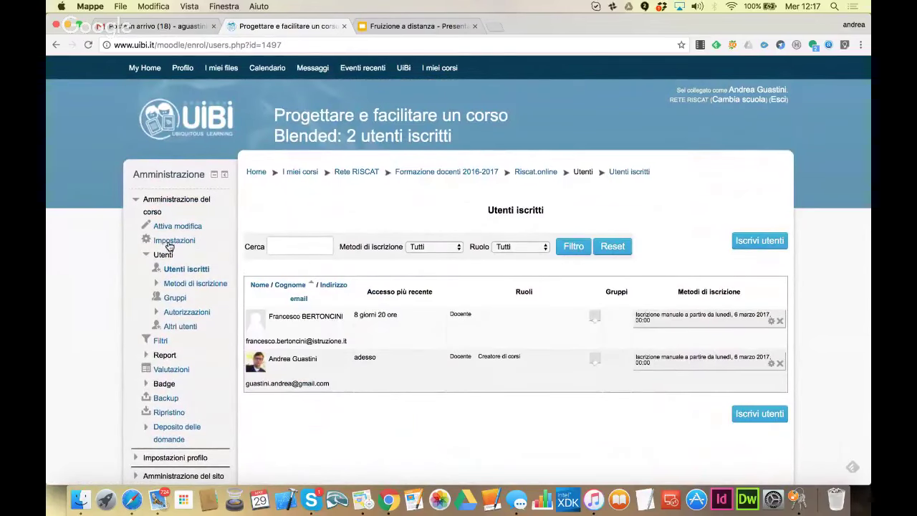
Return to the Riscat.online course page and open the course settings.
left_click(536, 172)
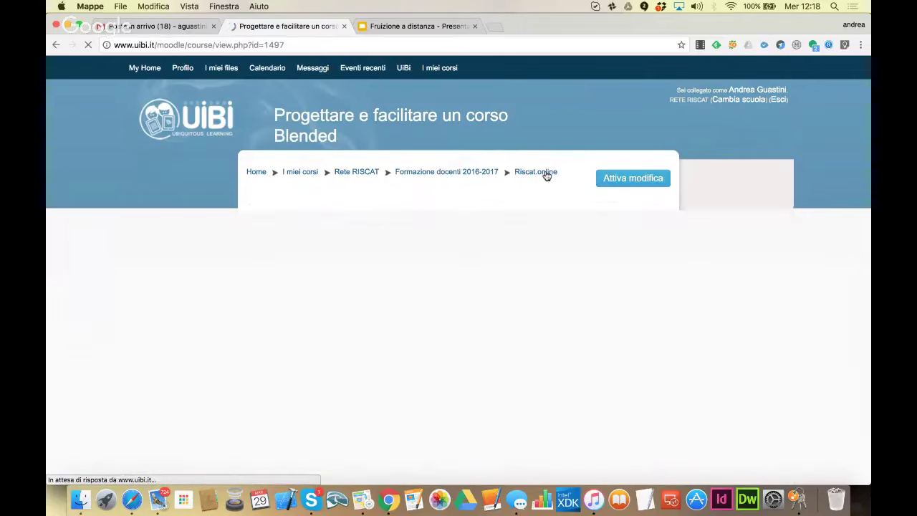
scroll(547, 176, "down", 3)
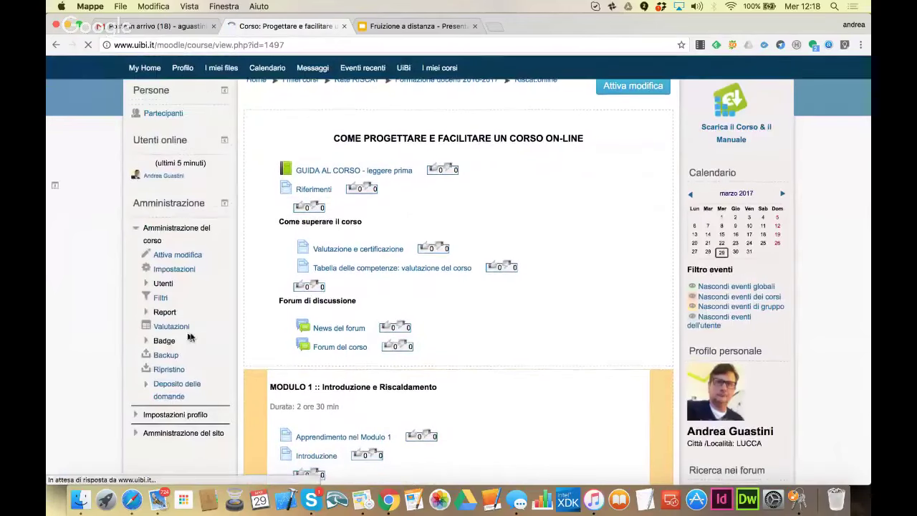
scroll(186, 215, "up", 3)
scroll(186, 215, "down", 3)
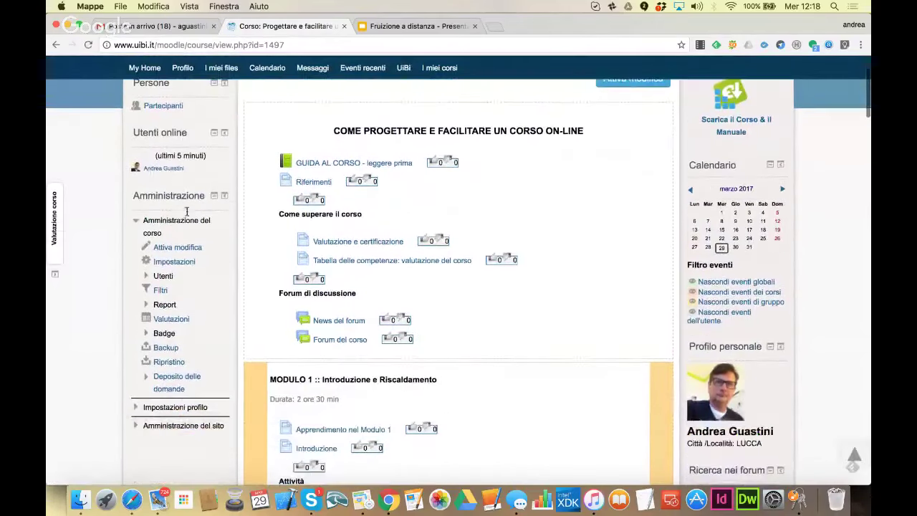
left_click(174, 263)
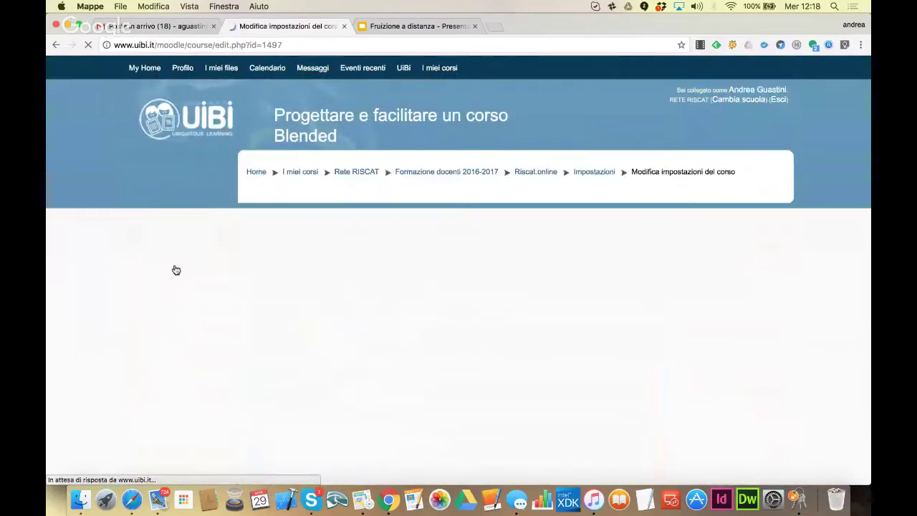
Leave the course settings without saving and open the list of users enrolled in the course.
left_click(57, 44)
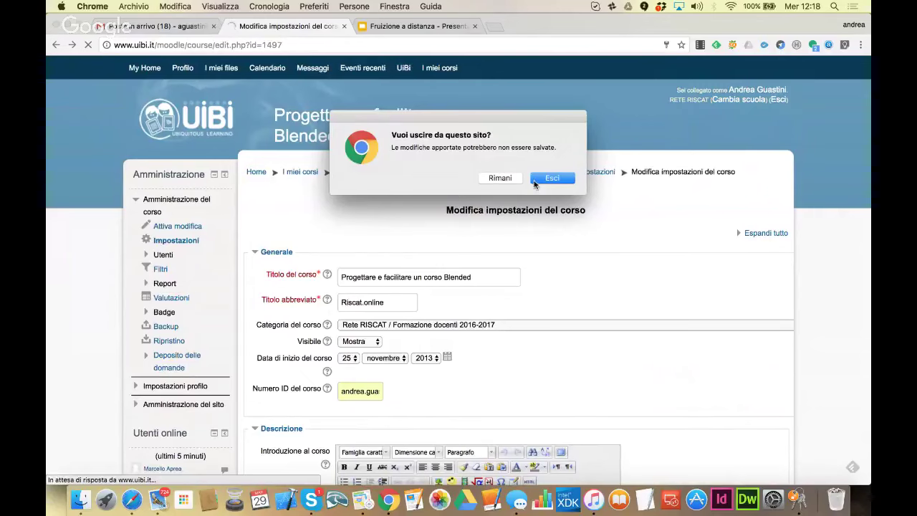
left_click(500, 178)
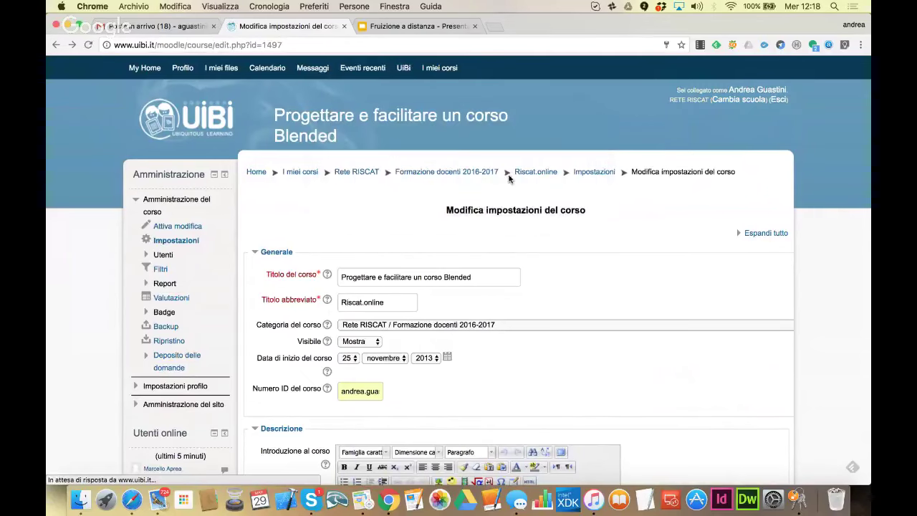
left_click(179, 259)
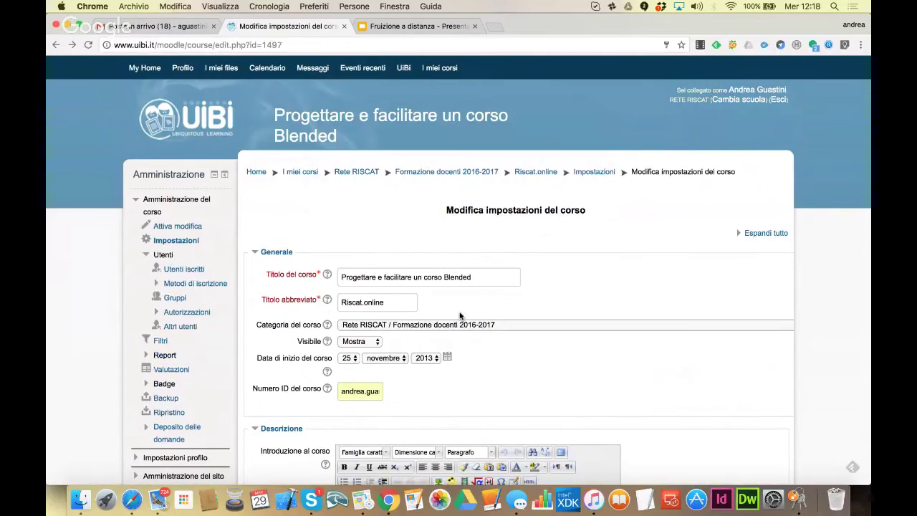
left_click(192, 271)
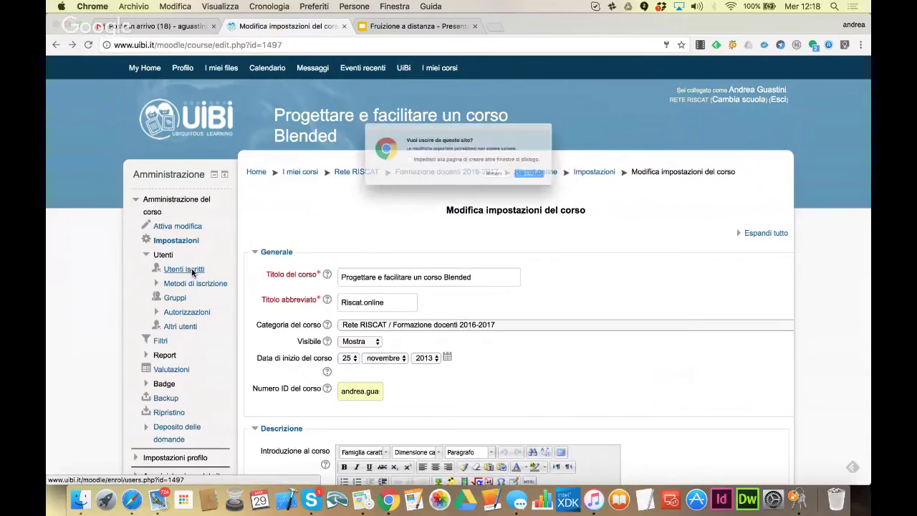
left_click(554, 186)
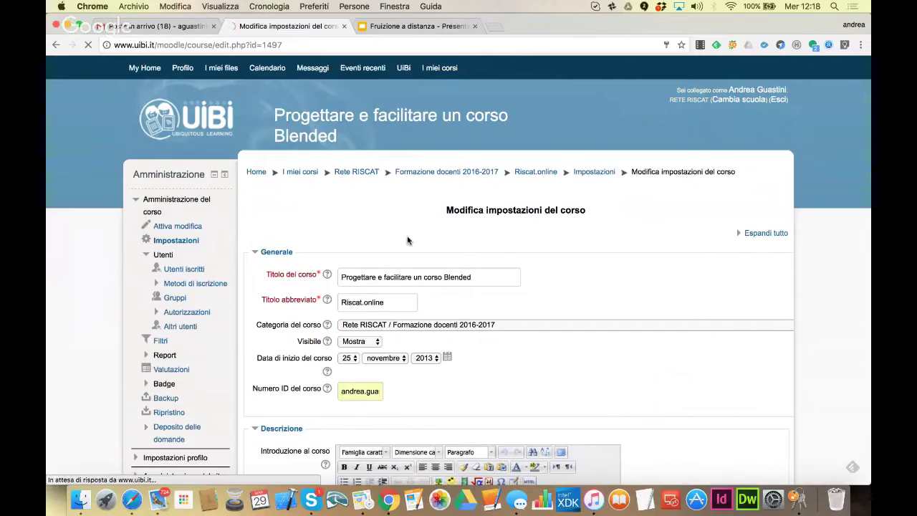
left_click(179, 270)
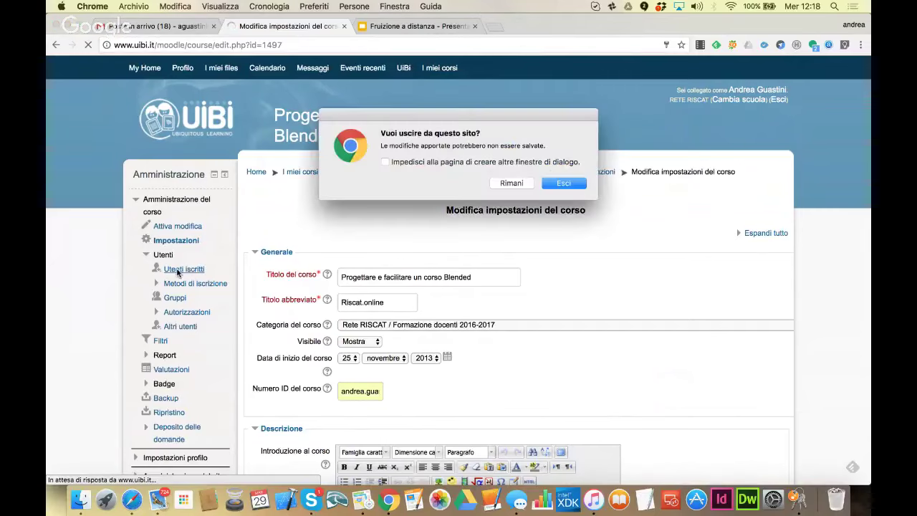
left_click(513, 183)
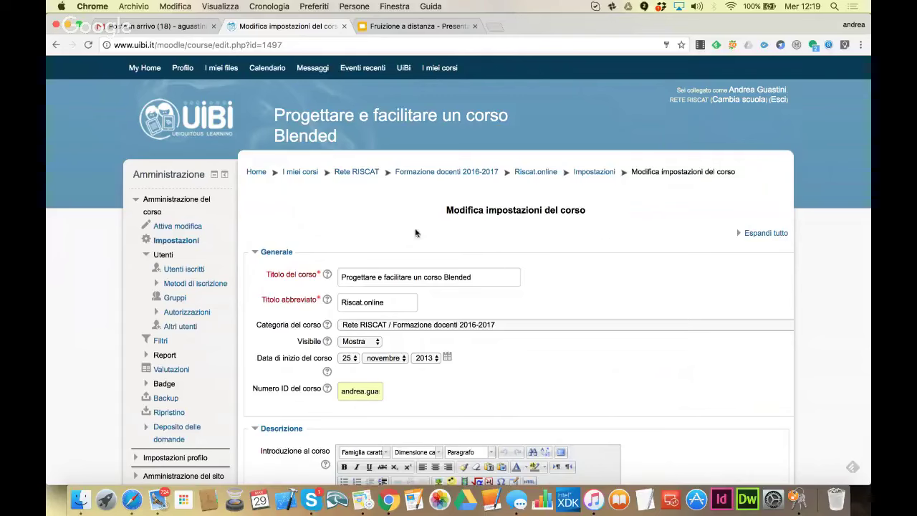
left_click(192, 271)
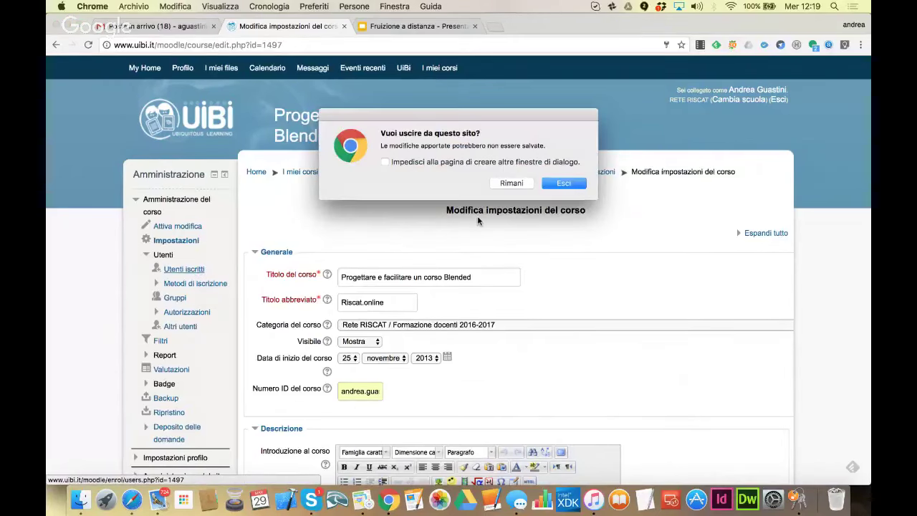
left_click(564, 183)
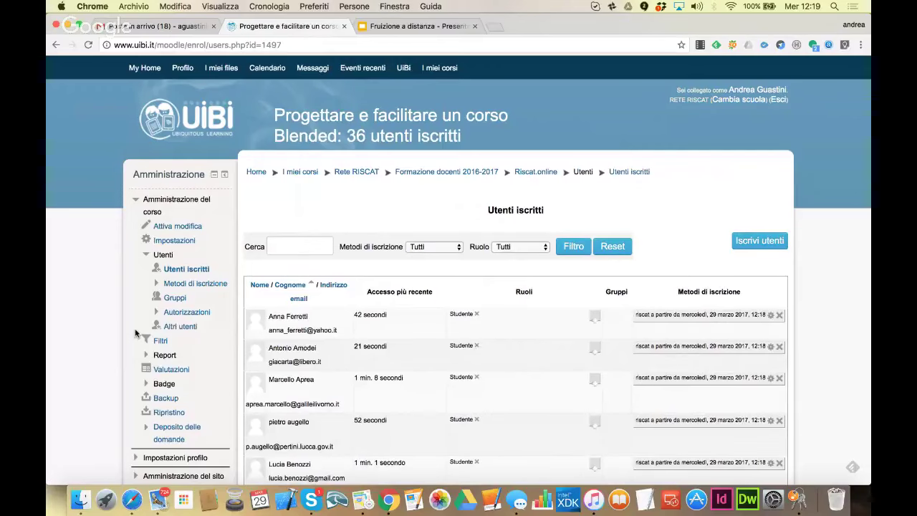
Look through the enrolled users, examining their latest access, roles and enrolment methods.
scroll(135, 333, "down", 3)
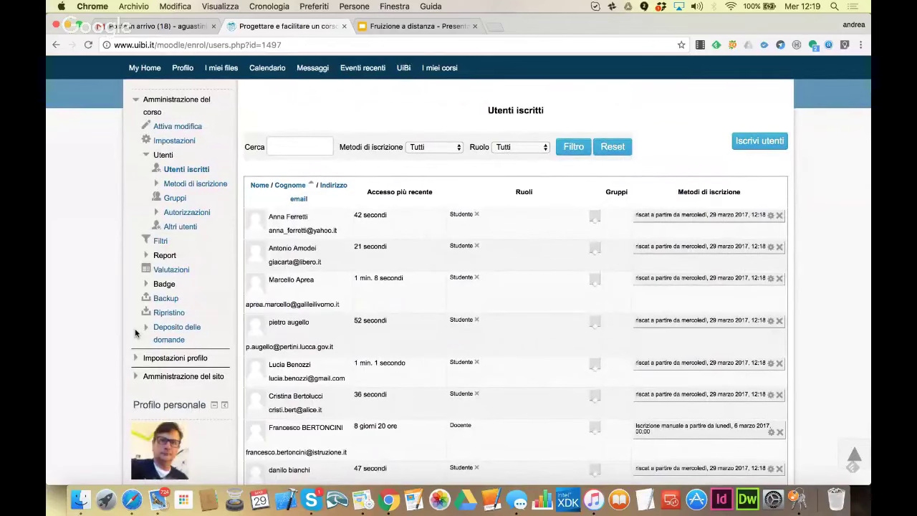
scroll(136, 329, "up", 3)
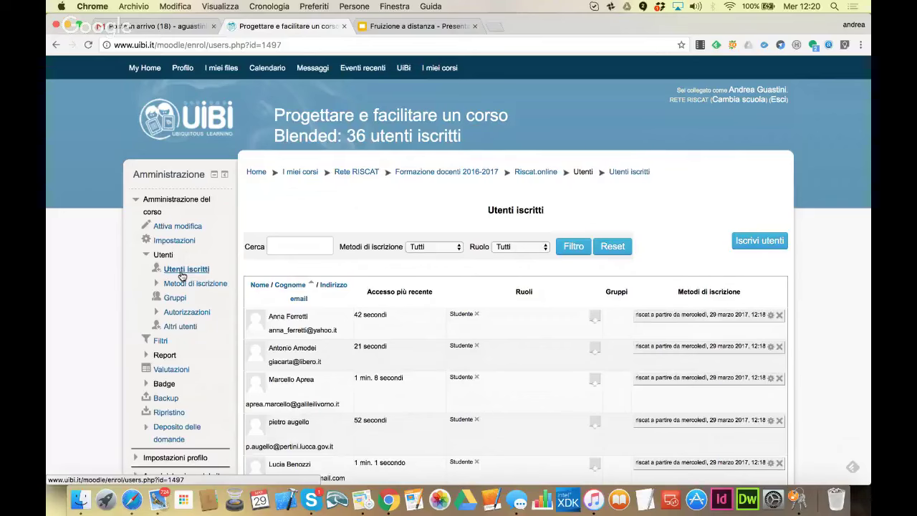
scroll(182, 276, "down", 2)
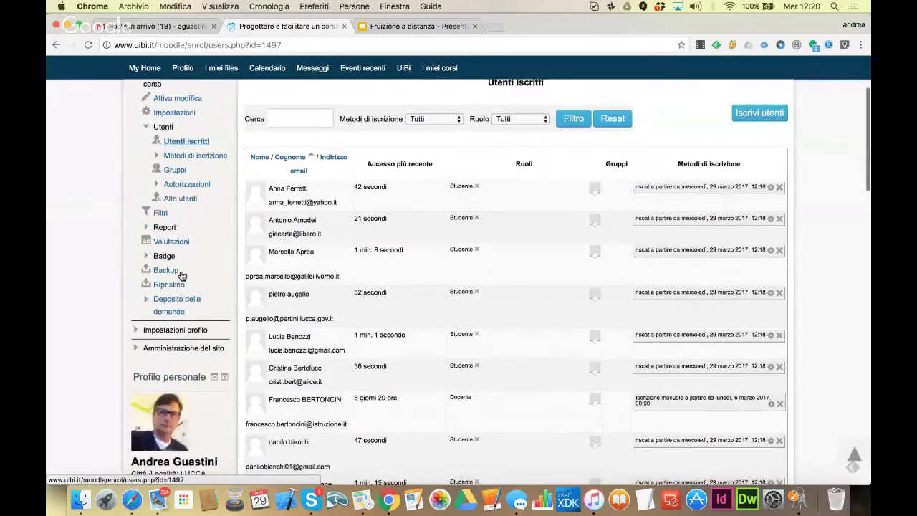
scroll(181, 276, "down", 10)
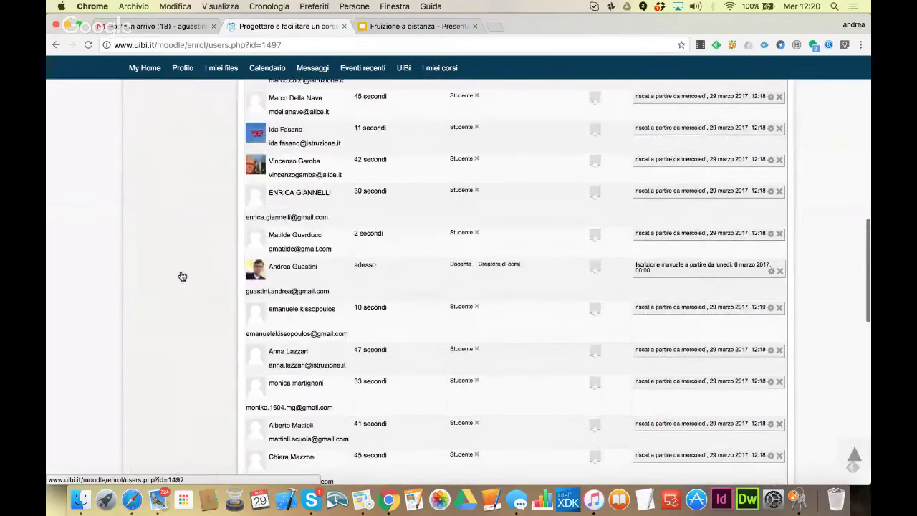
scroll(182, 277, "down", 5)
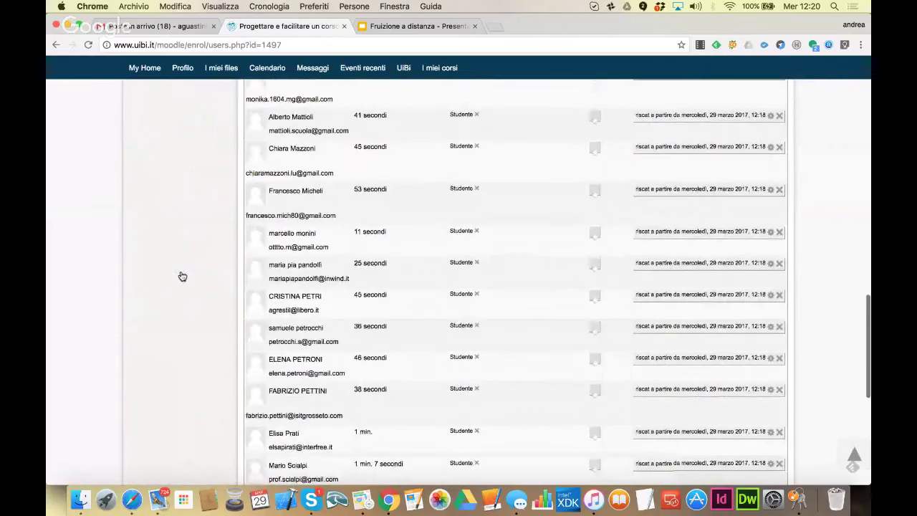
scroll(183, 277, "up", 5)
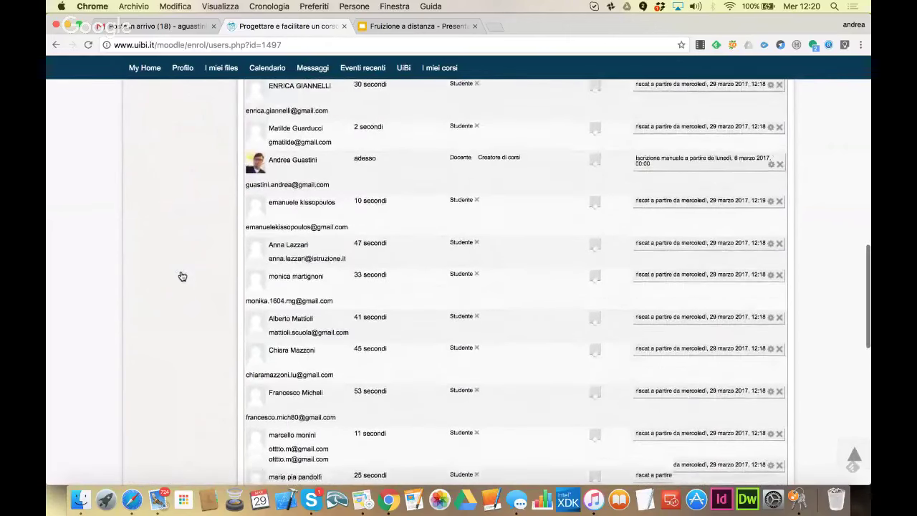
scroll(183, 277, "up", 10)
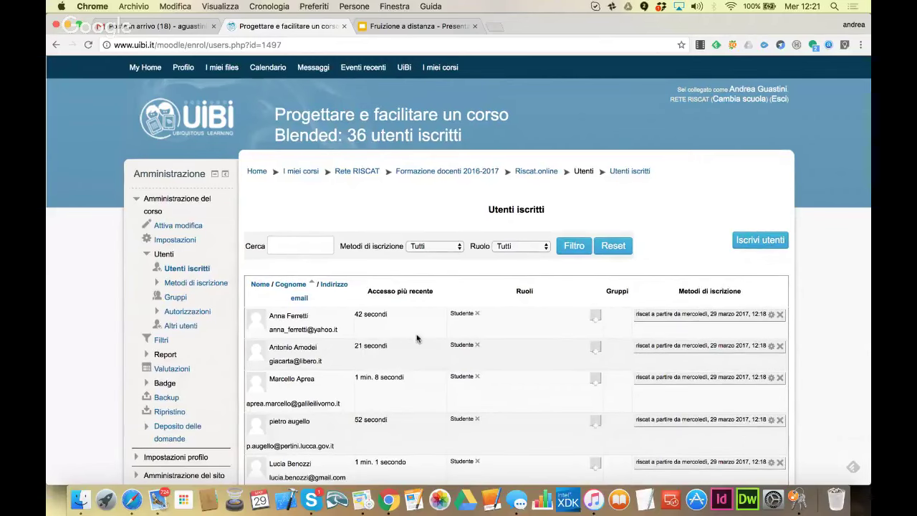
Open the user enrolment dialog and browse the users available to enrol with the Studente role.
scroll(418, 338, "down", 3)
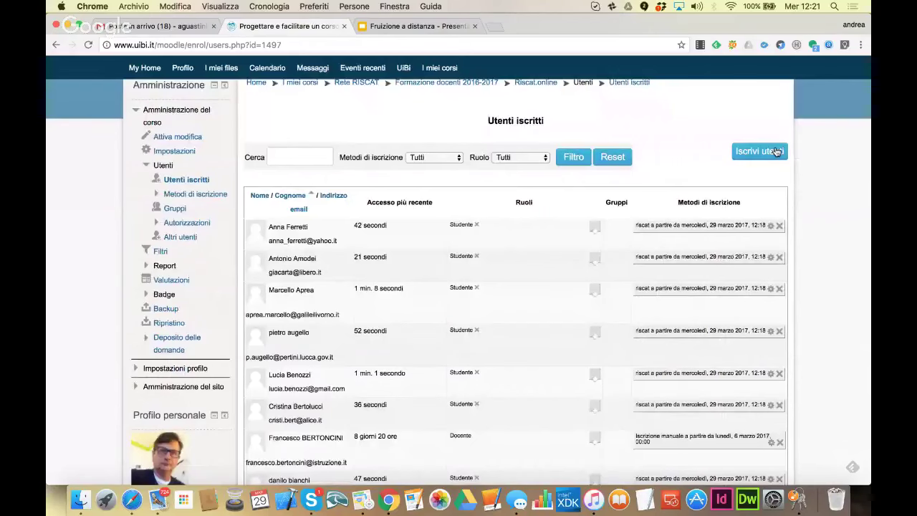
left_click(777, 152)
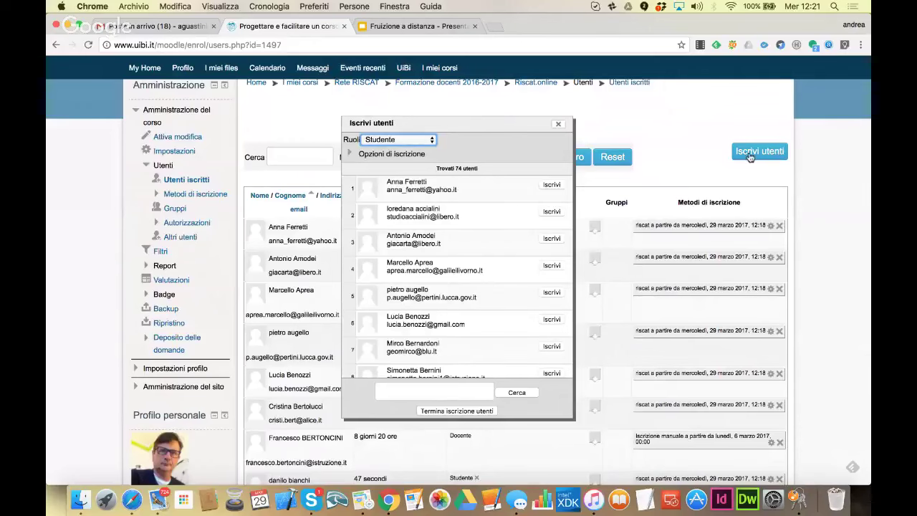
scroll(513, 262, "down", 3)
scroll(513, 262, "down", 2)
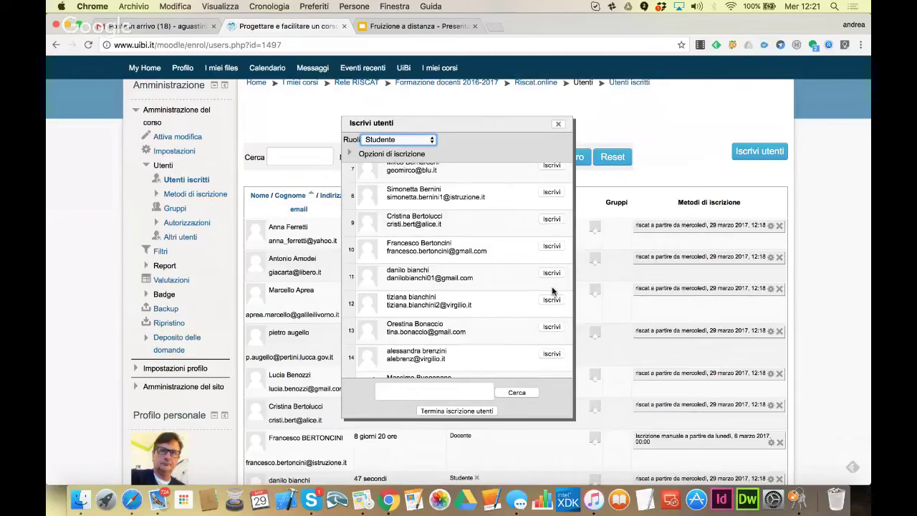
scroll(552, 291, "down", 3)
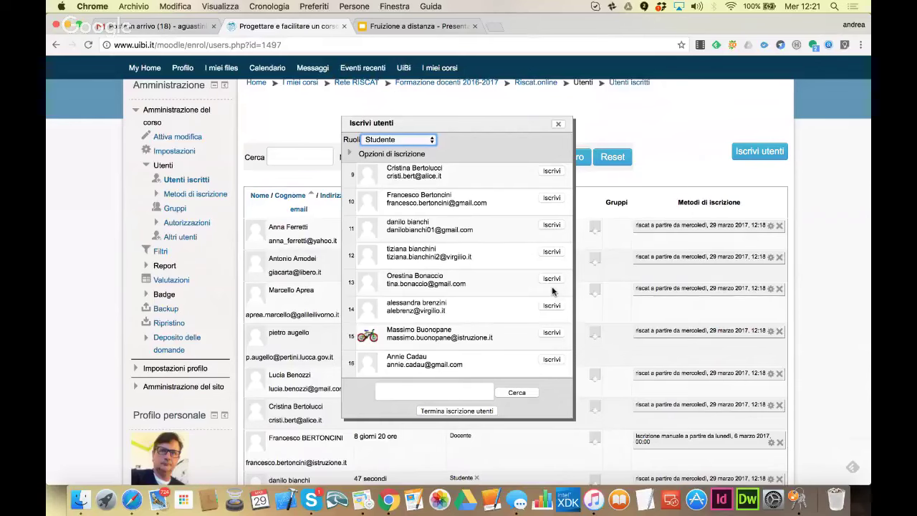
scroll(552, 291, "down", 10)
scroll(553, 289, "up", 3)
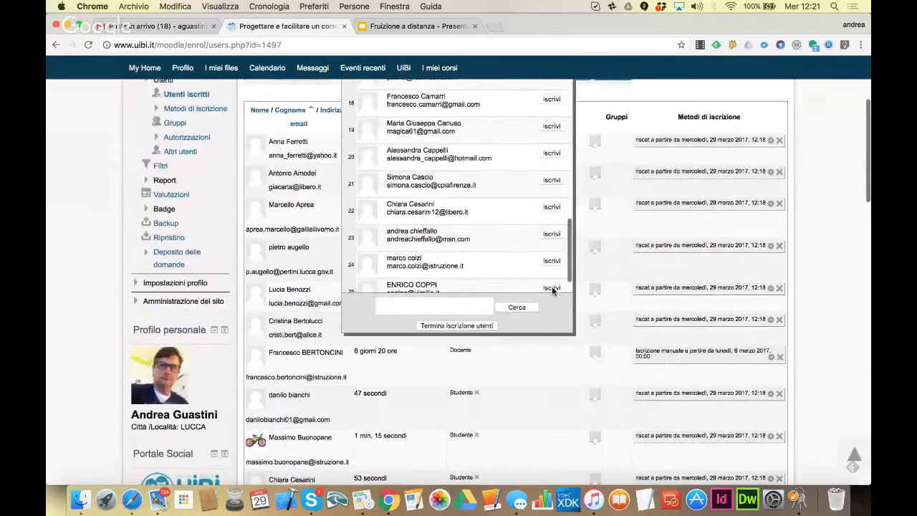
scroll(552, 291, "up", 10)
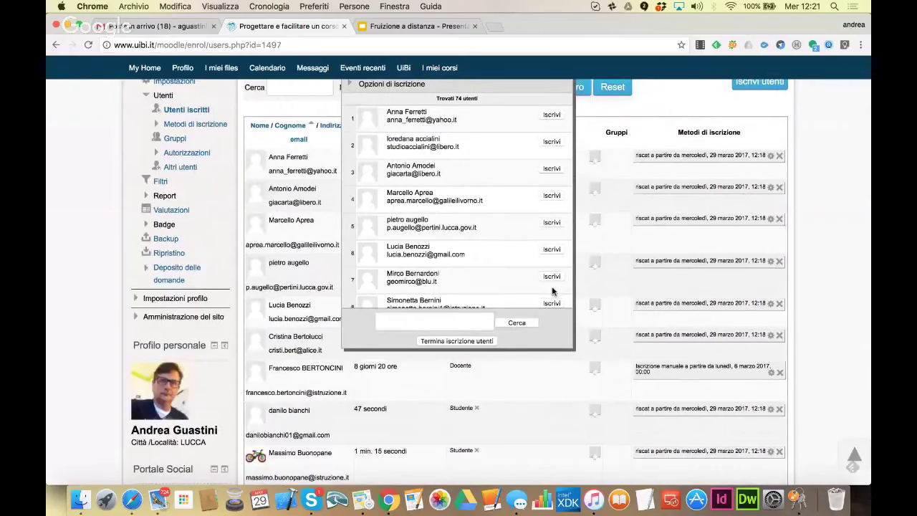
Close the user enrolment dialog without enrolling anyone and go back over the list of enrolled users.
scroll(550, 291, "up", 5)
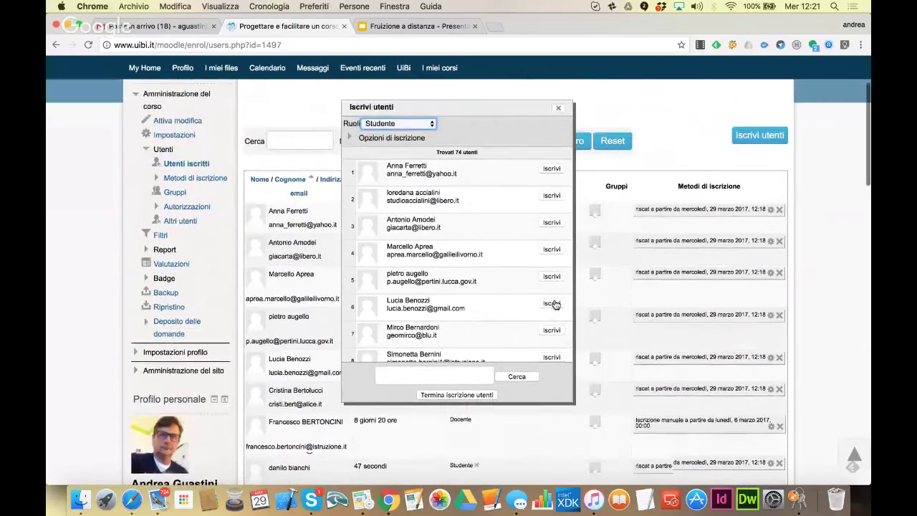
left_click(559, 214)
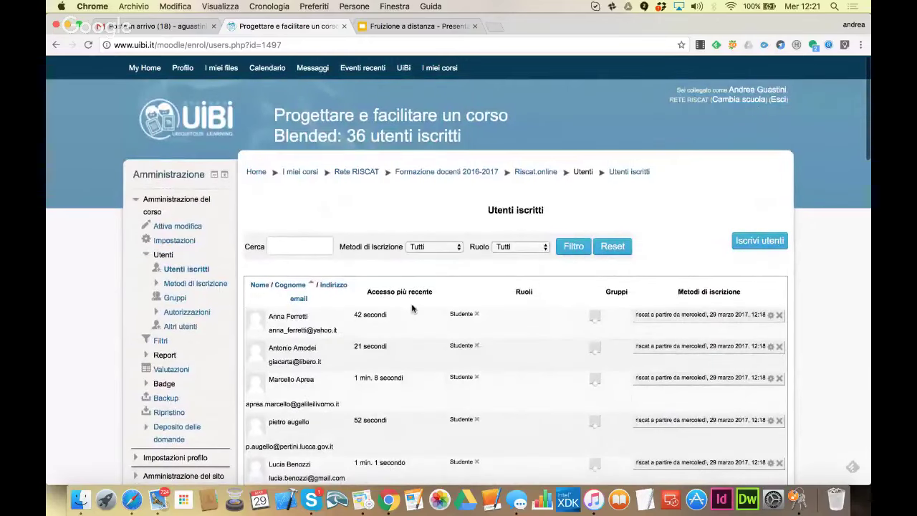
scroll(412, 309, "down", 1)
scroll(412, 308, "down", 1)
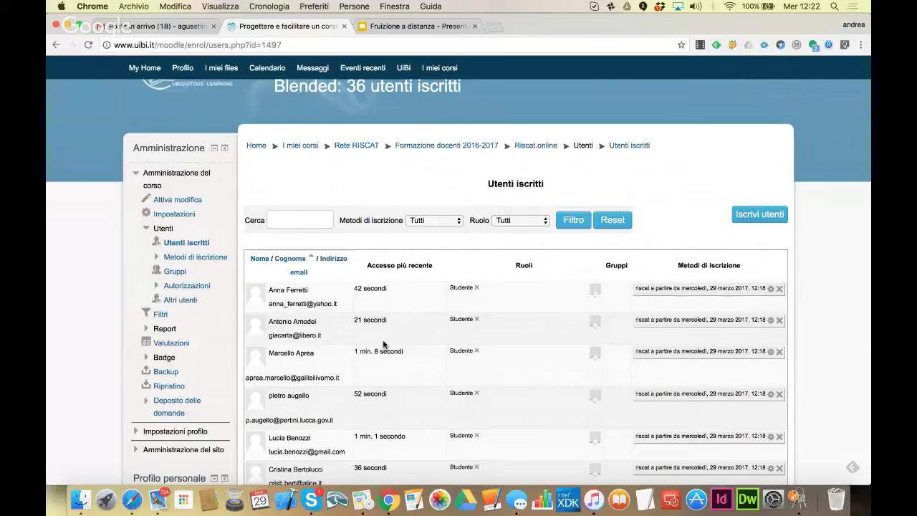
scroll(383, 345, "up", 1)
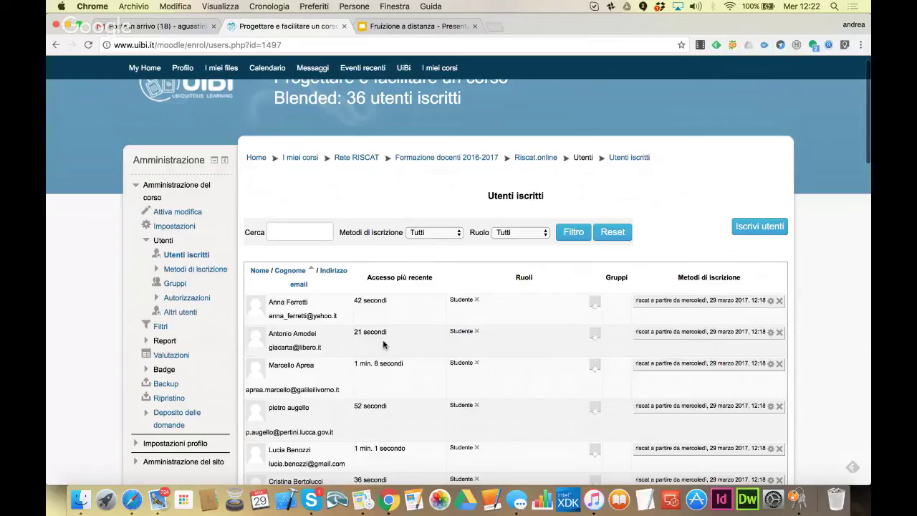
scroll(451, 309, "up", 1)
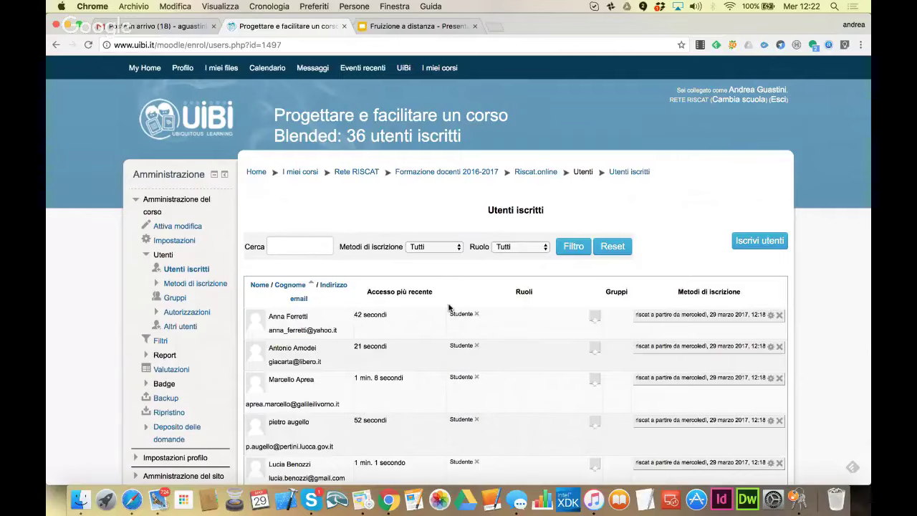
Collapse the Utenti section of the course administration and expand Amministrazione del sito.
left_click(146, 256)
scroll(172, 342, "down", 2)
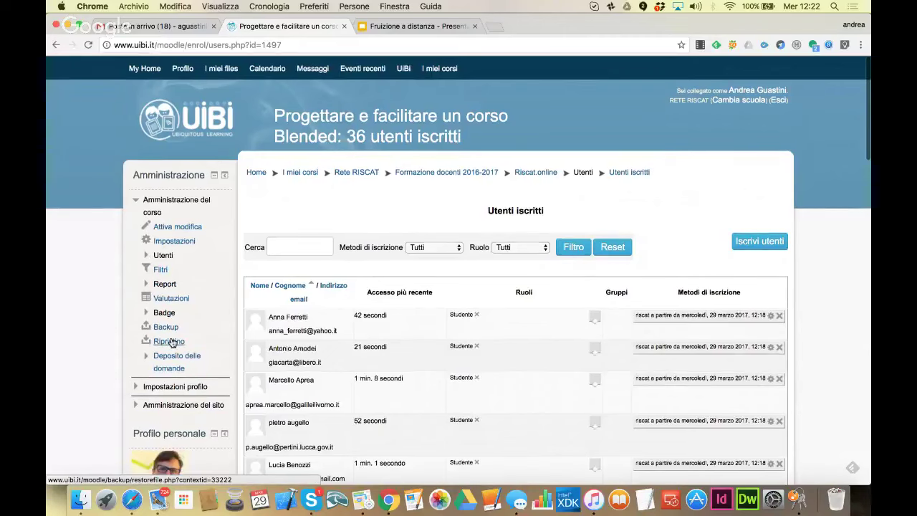
scroll(172, 343, "down", 1)
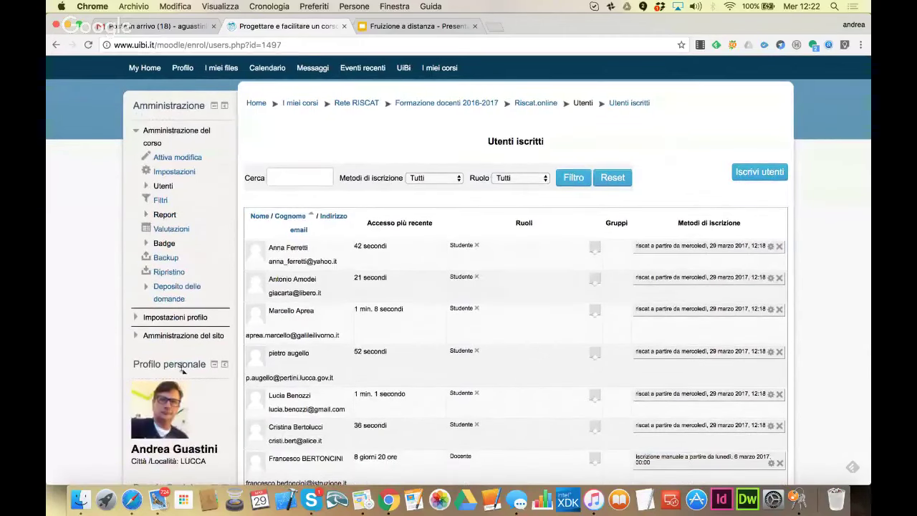
left_click(192, 336)
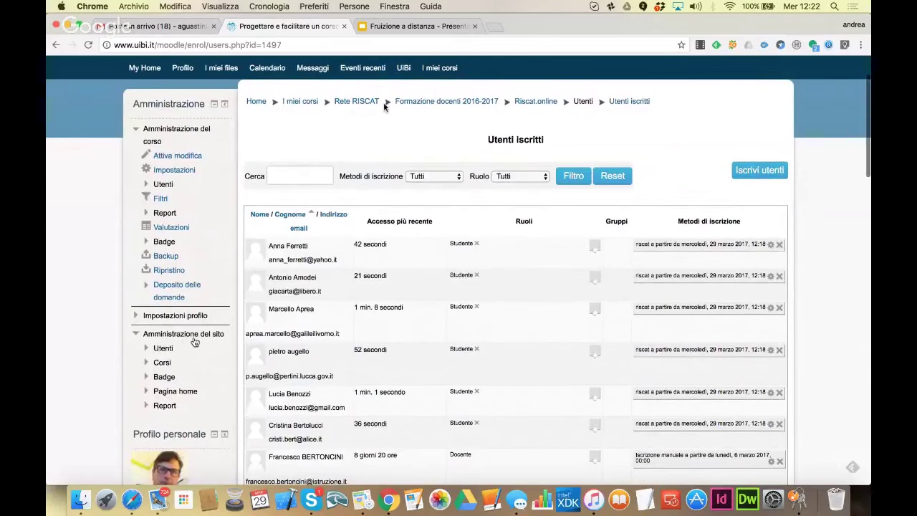
Open the Formazione docenti 2016-2017 category and view its available class groups (Gruppi classe).
left_click(431, 107)
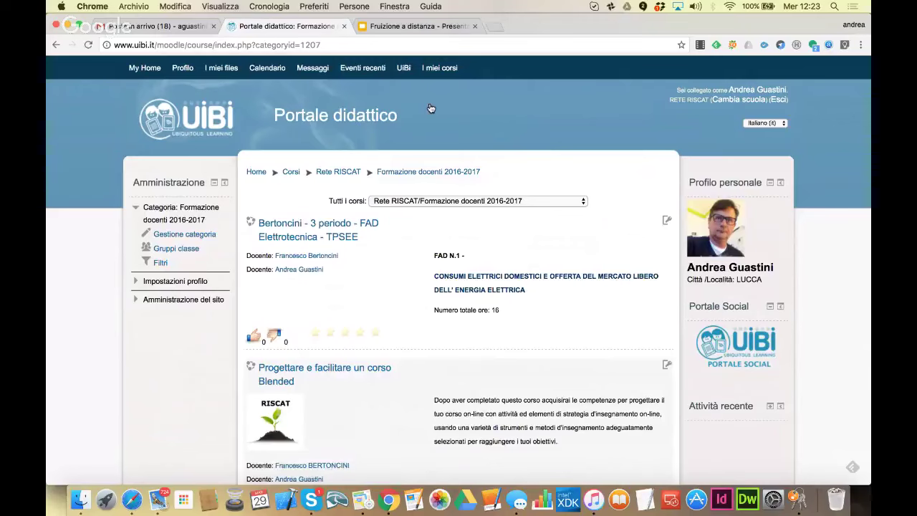
left_click(177, 251)
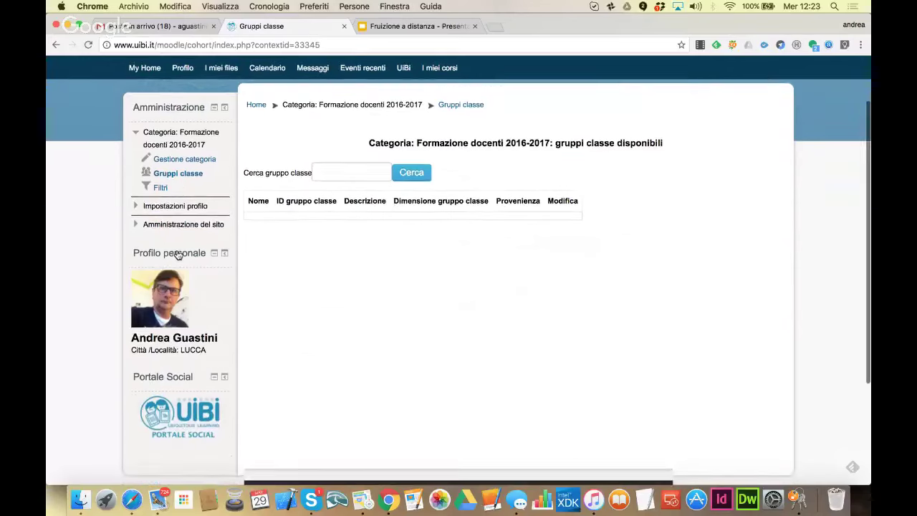
scroll(178, 254, "down", 3)
scroll(181, 255, "up", 3)
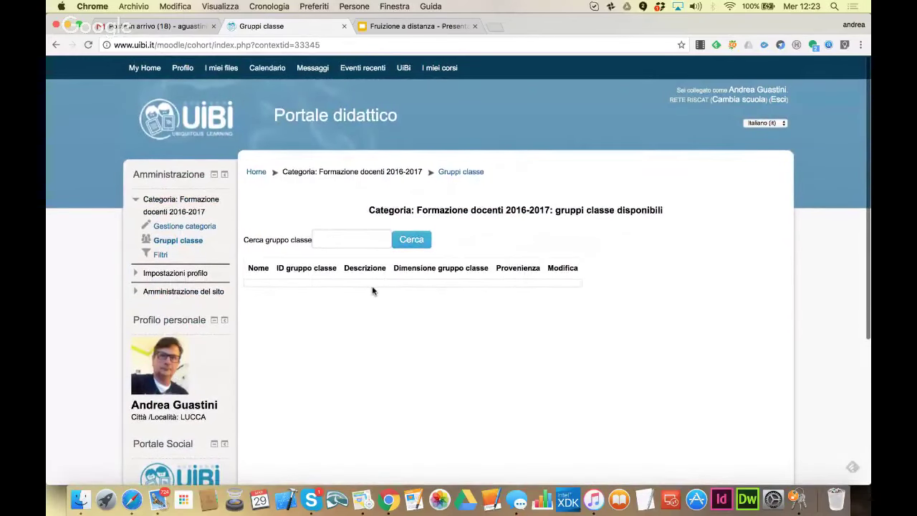
scroll(371, 290, "down", 1)
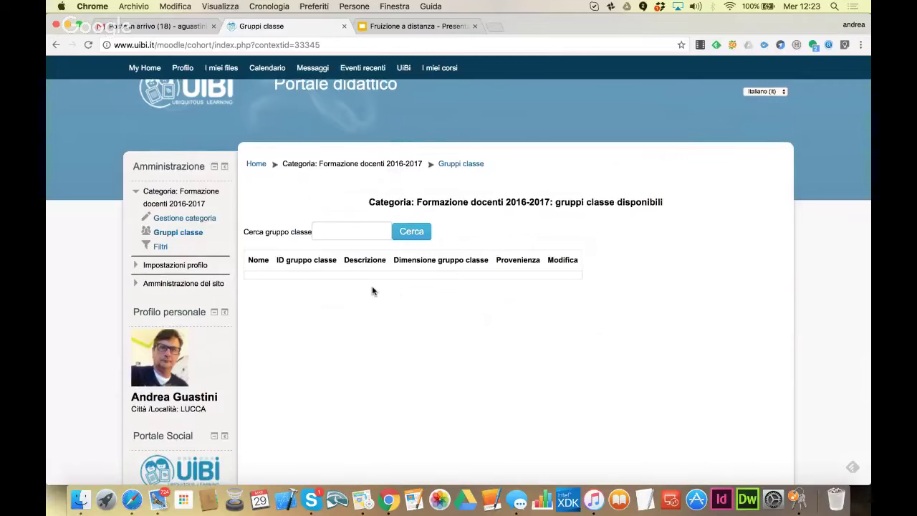
scroll(221, 157, "up", 1)
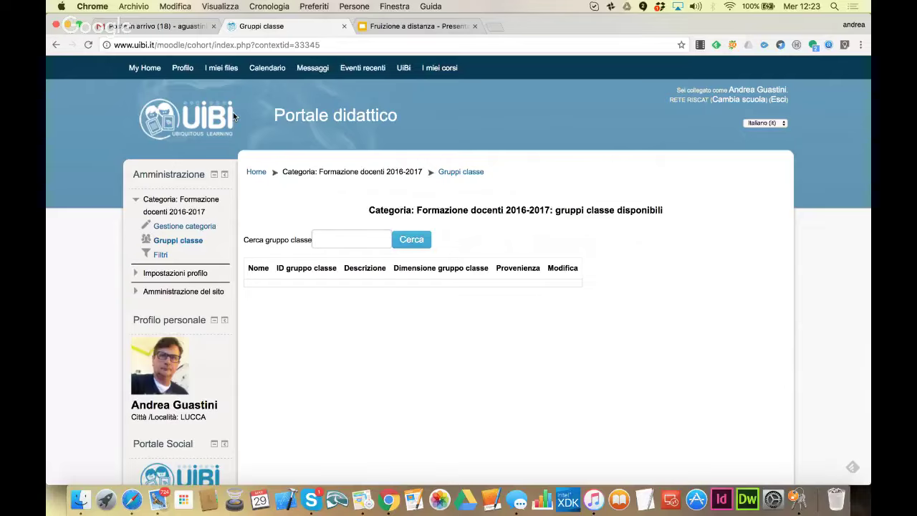
scroll(233, 116, "down", 1)
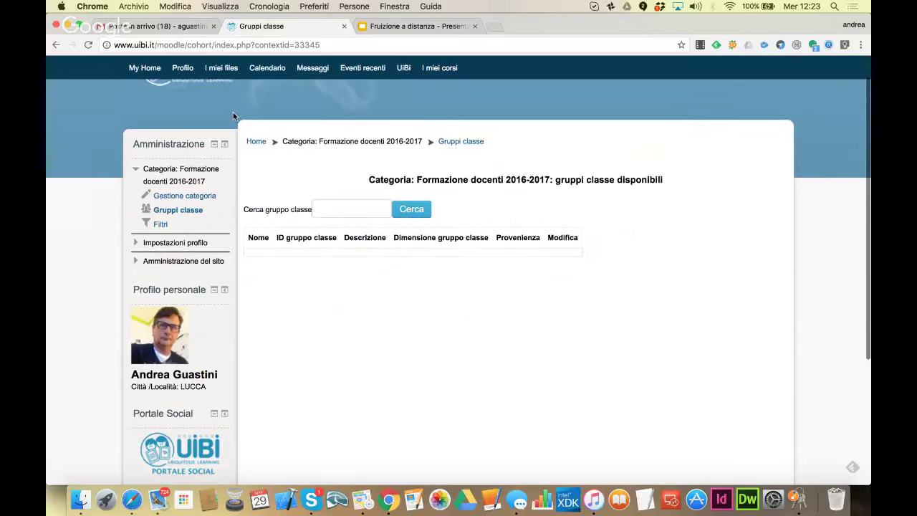
Return to the portal home page and reopen "Progettare e facilitare un corso Blended" from the Formazione docenti 2016-2017 category.
scroll(237, 179, "up", 1)
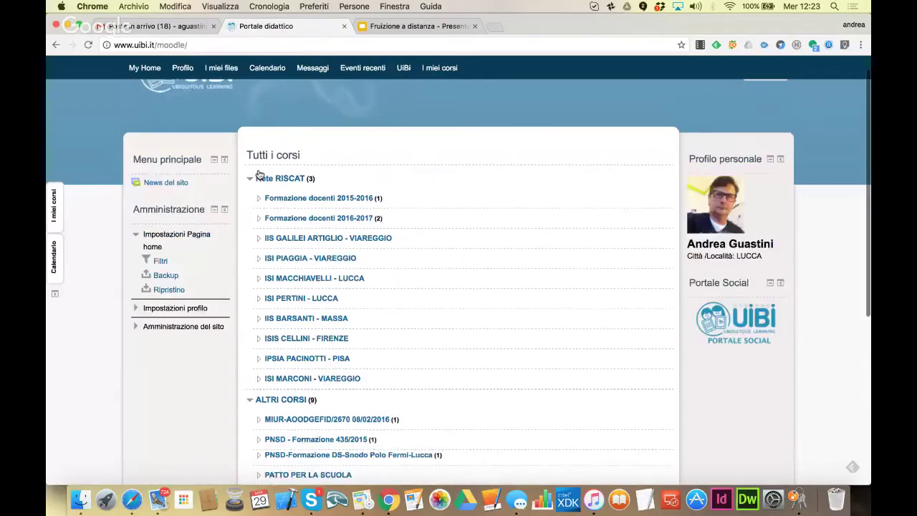
scroll(260, 174, "down", 3)
scroll(358, 147, "up", 1)
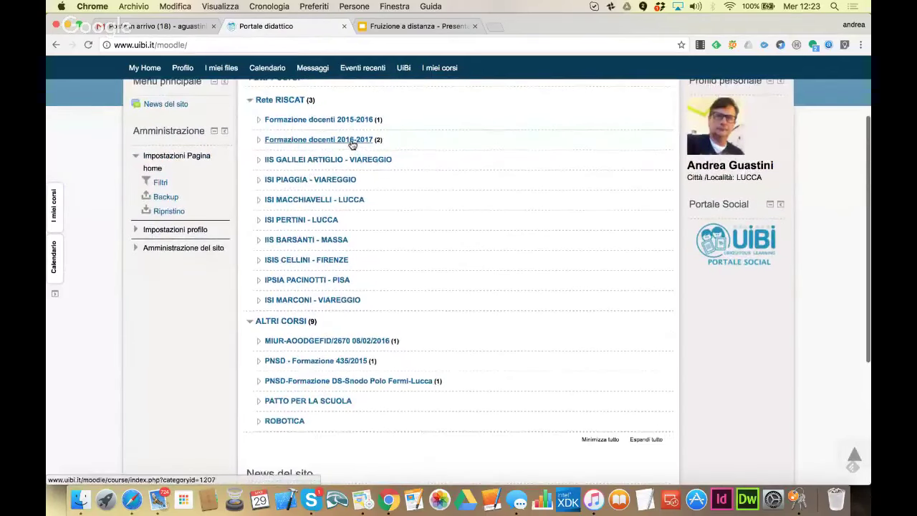
left_click(354, 145)
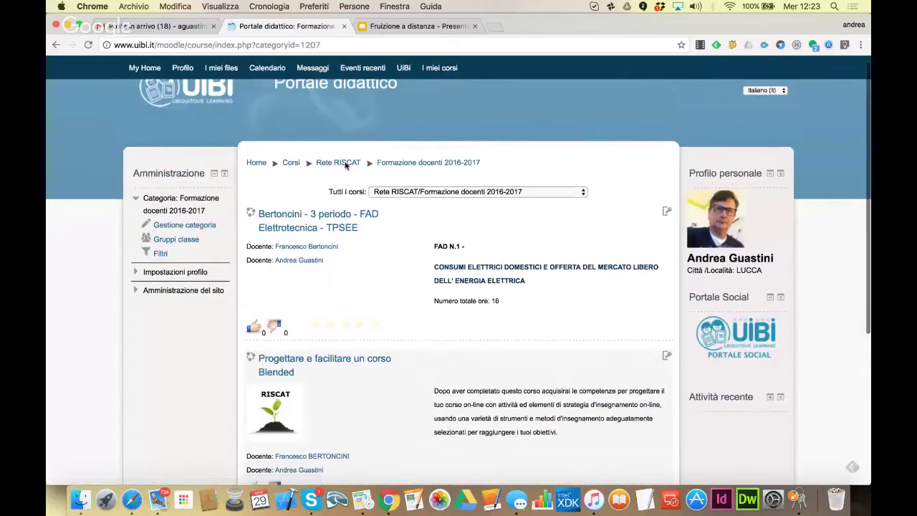
left_click(303, 362)
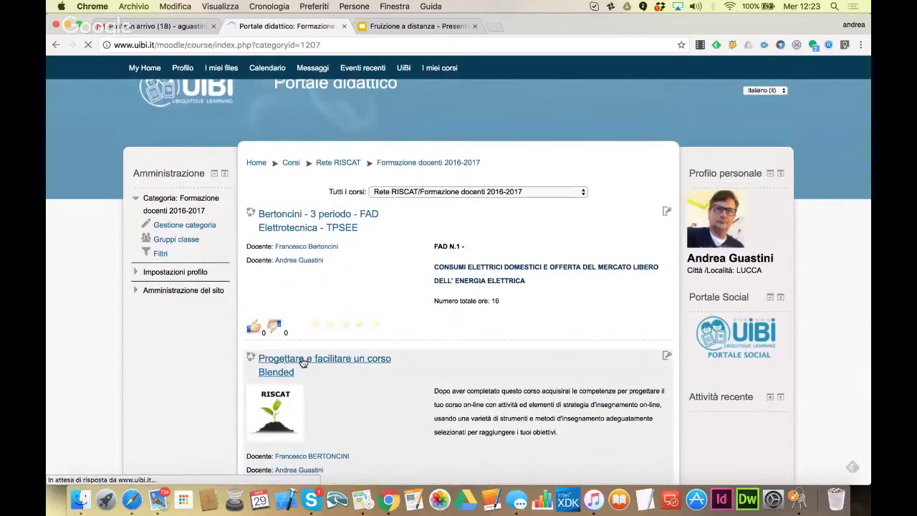
Look through the course page's introductory resources and modules, then return to its beginning.
scroll(303, 362, "down", 4)
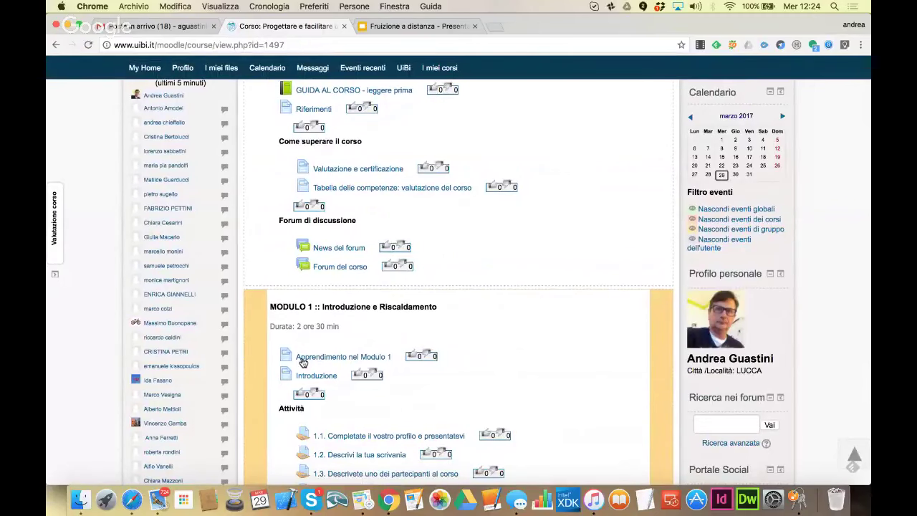
scroll(303, 363, "up", 2)
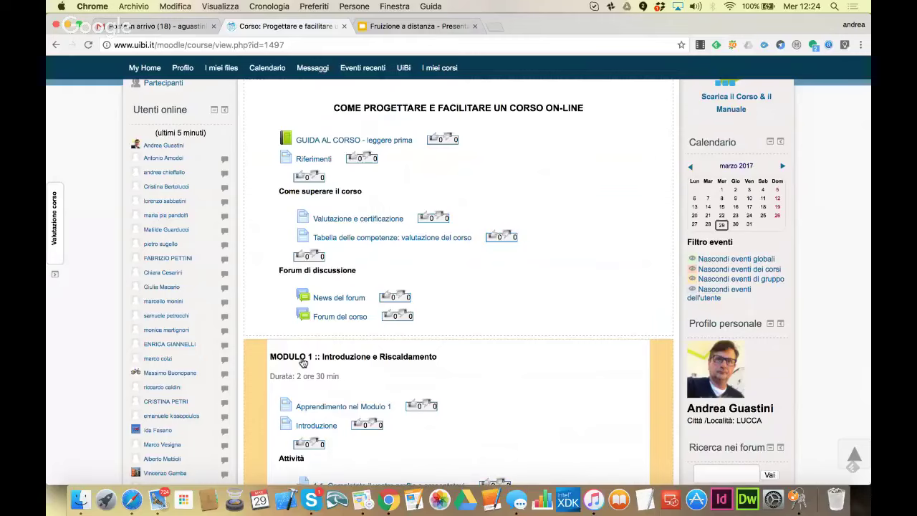
scroll(303, 363, "down", 3)
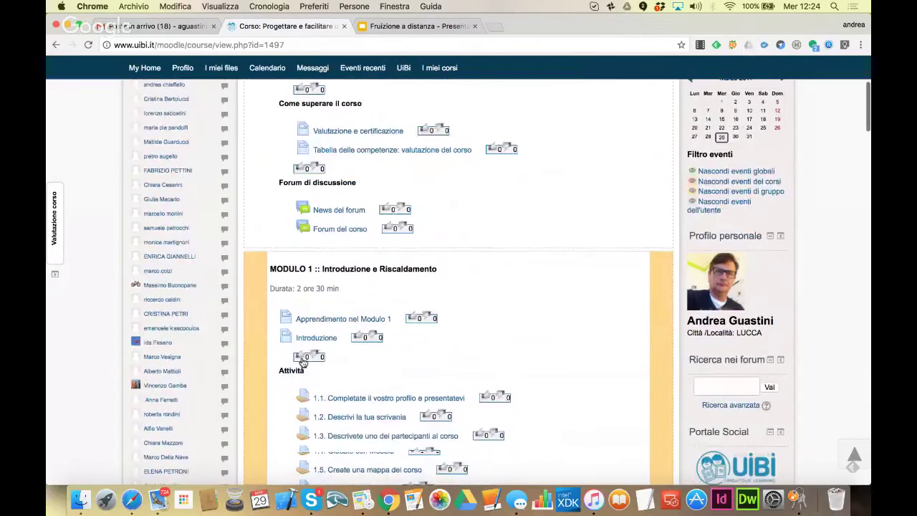
scroll(303, 363, "down", 10)
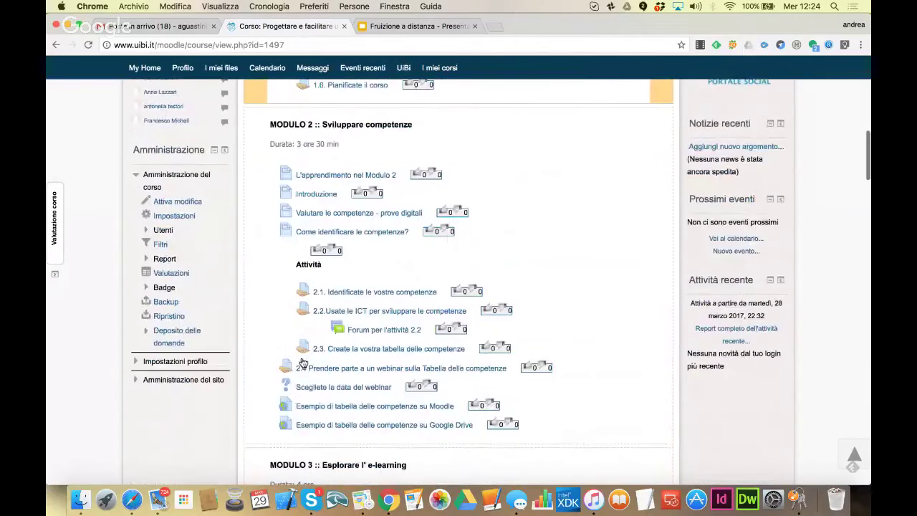
scroll(303, 363, "down", 15)
scroll(303, 364, "up", 20)
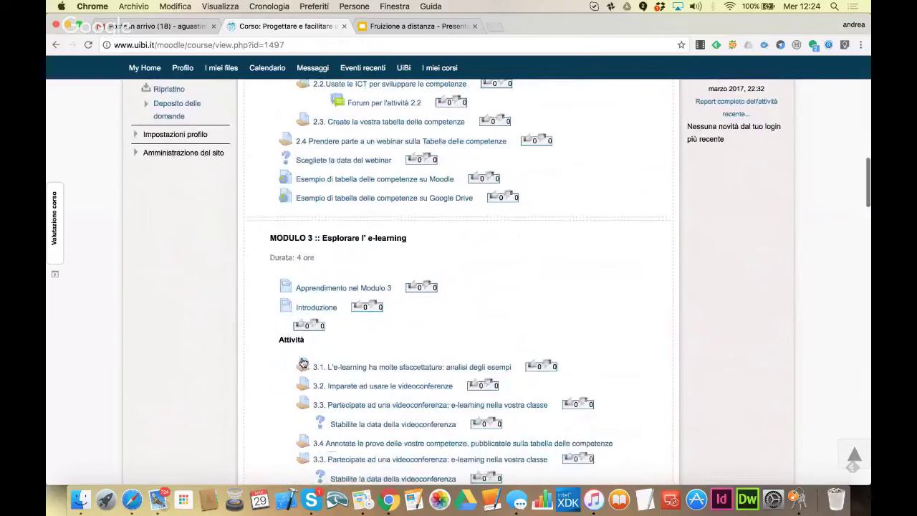
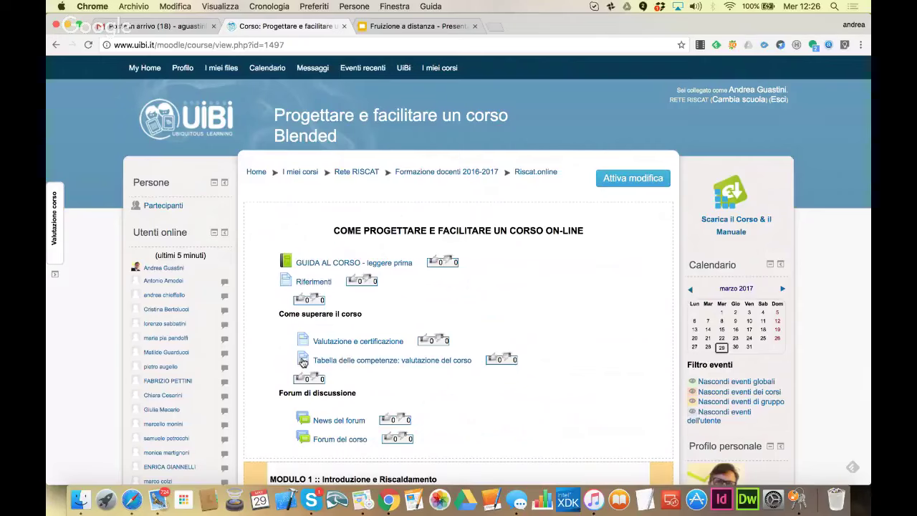
Open the Valutazione e certificazione page and read the requirements for passing the course.
left_click(380, 345)
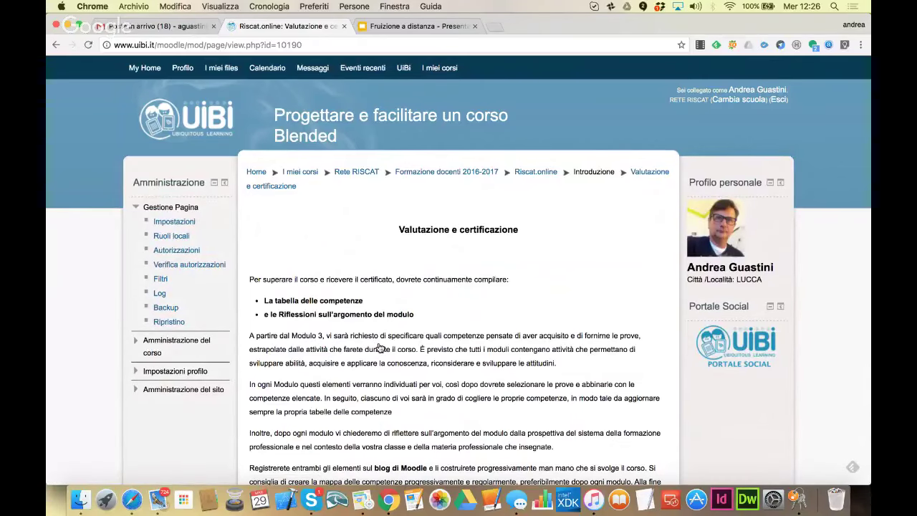
scroll(379, 347, "down", 5)
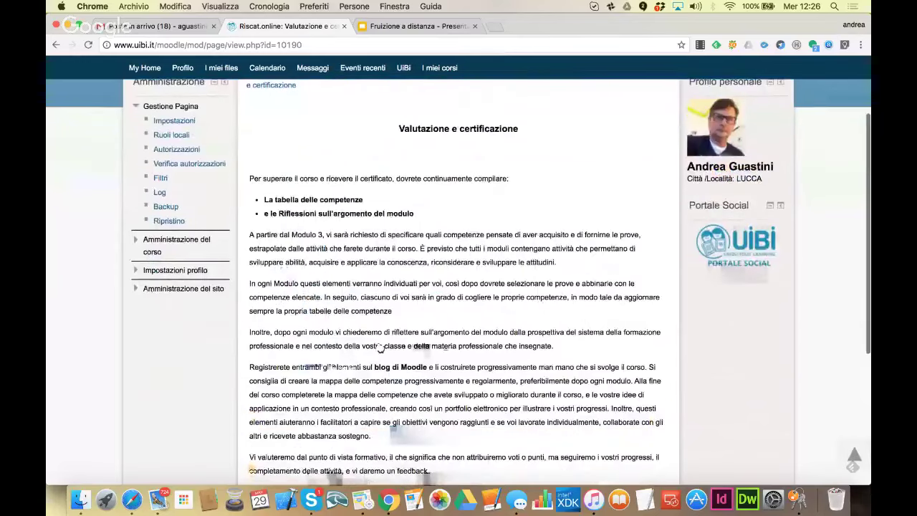
scroll(380, 348, "down", 1)
scroll(380, 348, "up", 2)
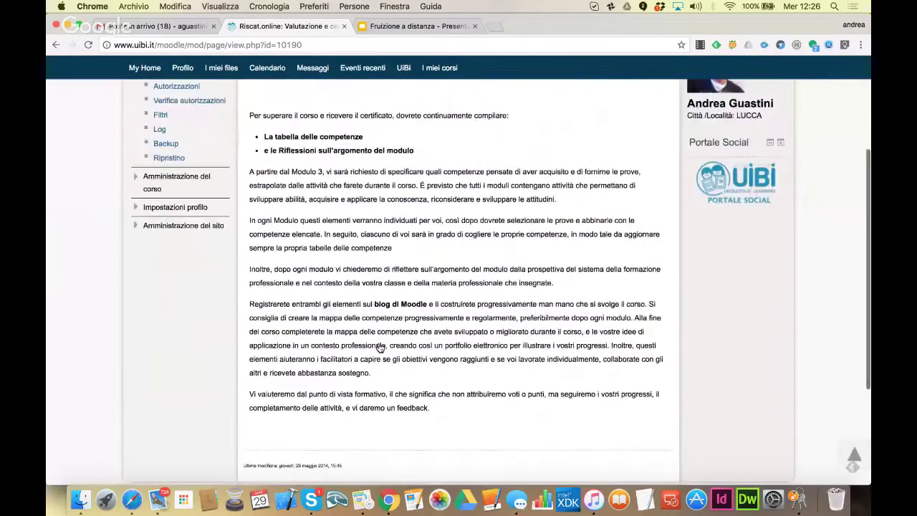
scroll(380, 347, "up", 1)
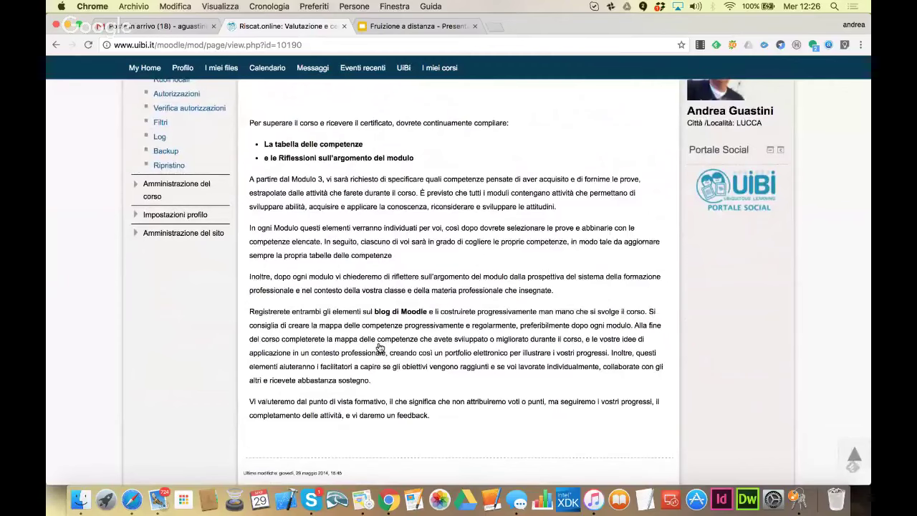
scroll(379, 347, "up", 2)
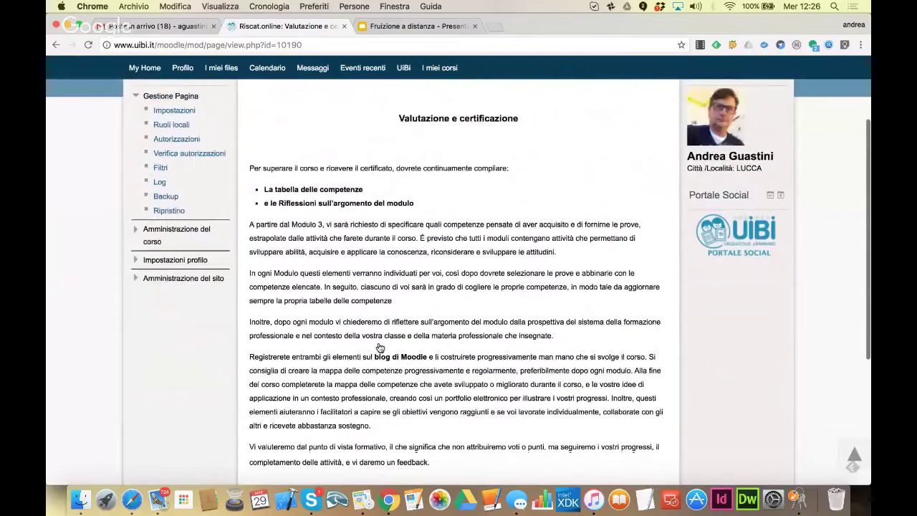
scroll(380, 348, "up", 3)
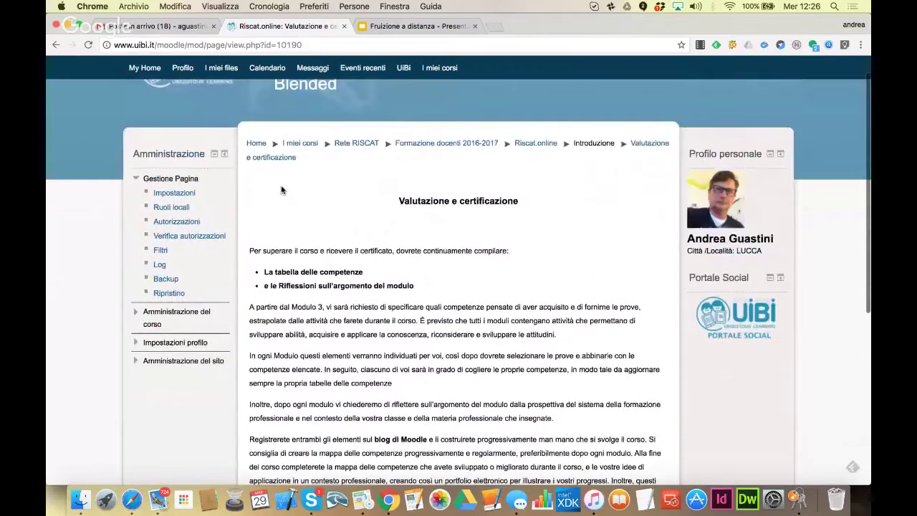
Return to the Riscat.online course page and examine the activities of Modulo 1, continuing to Modulo 2.
left_click(536, 143)
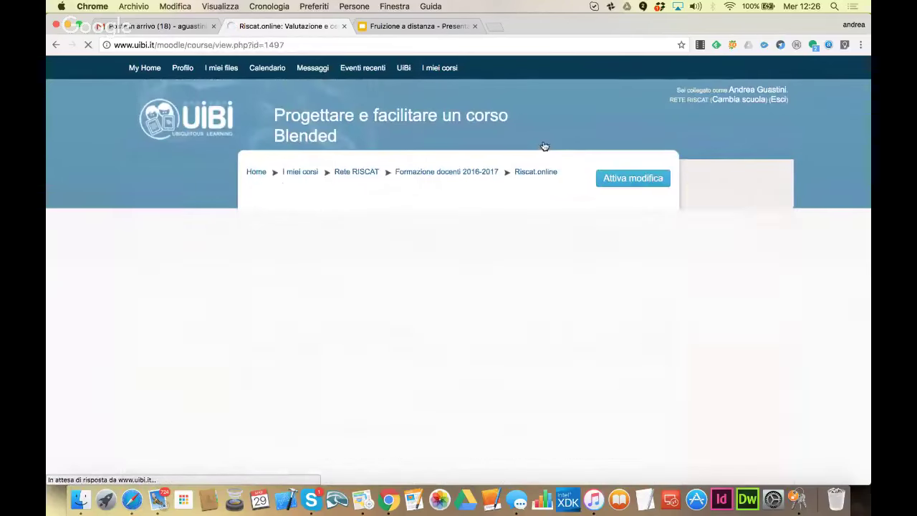
scroll(492, 241, "down", 5)
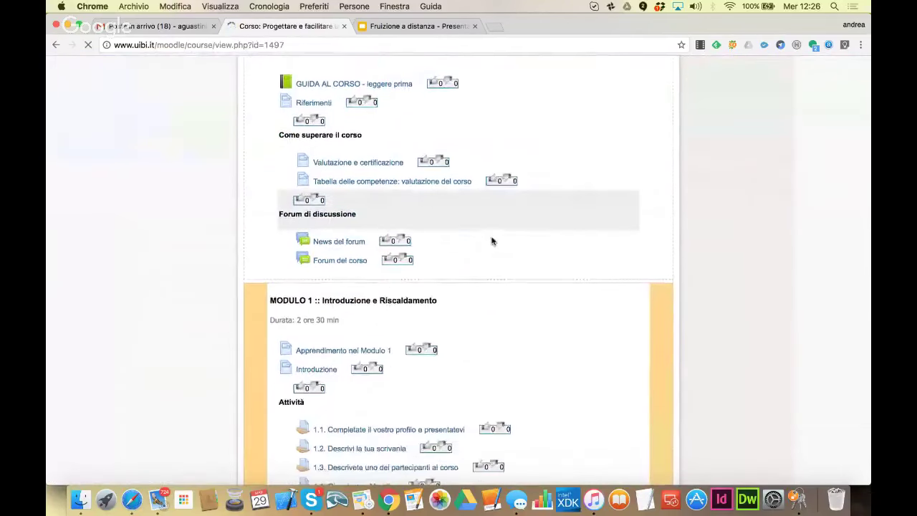
scroll(491, 241, "down", 3)
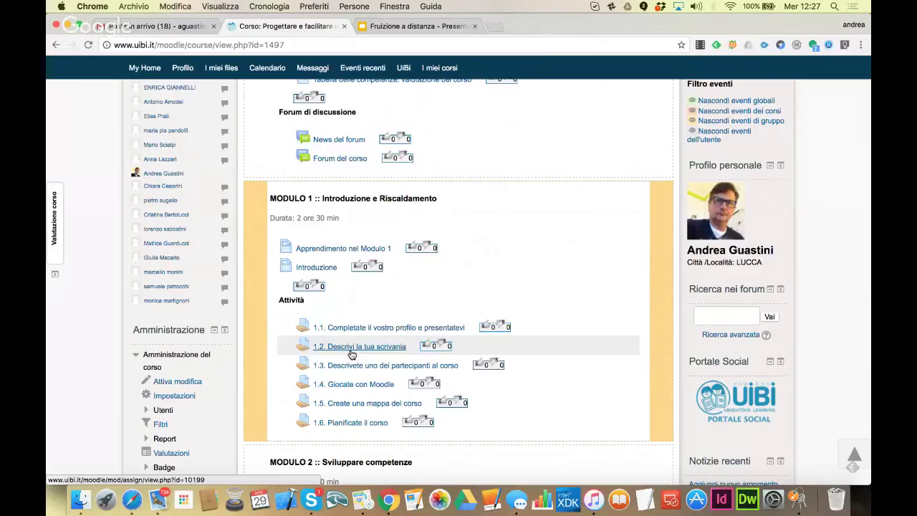
scroll(351, 353, "down", 2)
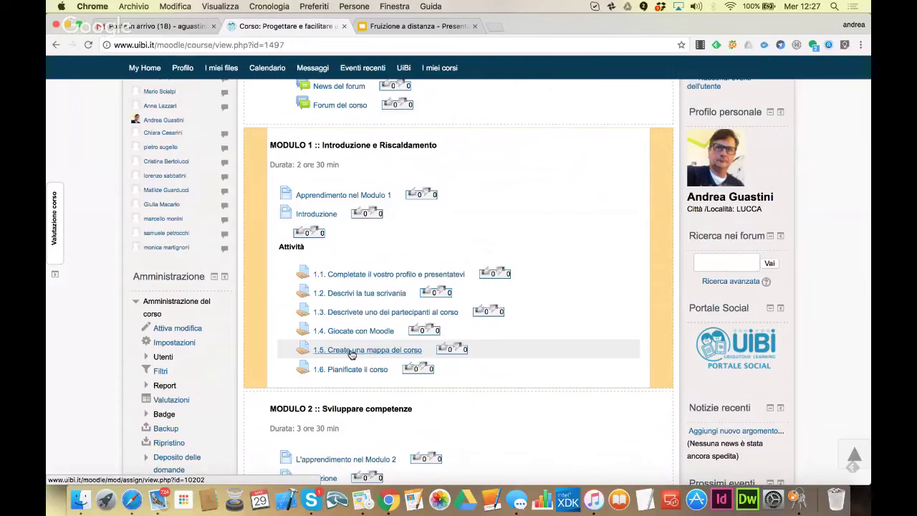
scroll(352, 355, "down", 5)
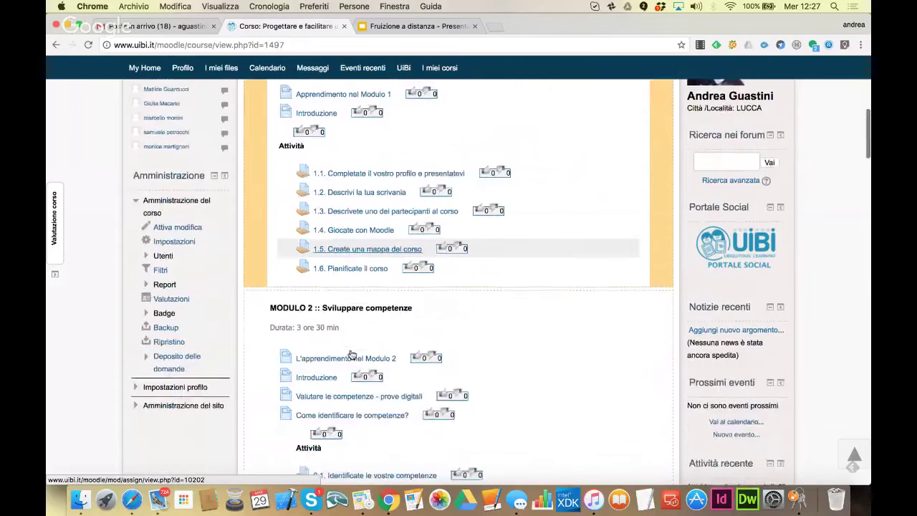
Examine the resources and activities of Modulo 2 and Modulo 3 on the course page.
scroll(351, 355, "down", 1)
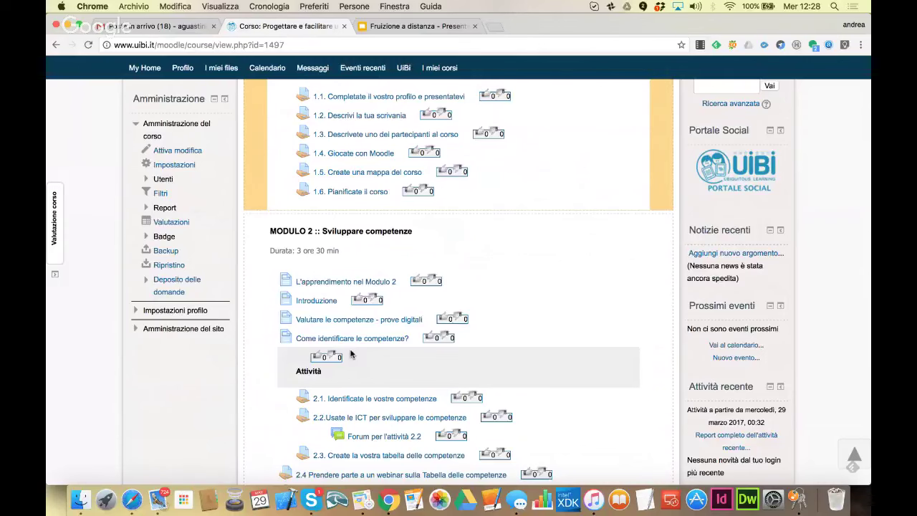
scroll(351, 354, "down", 1)
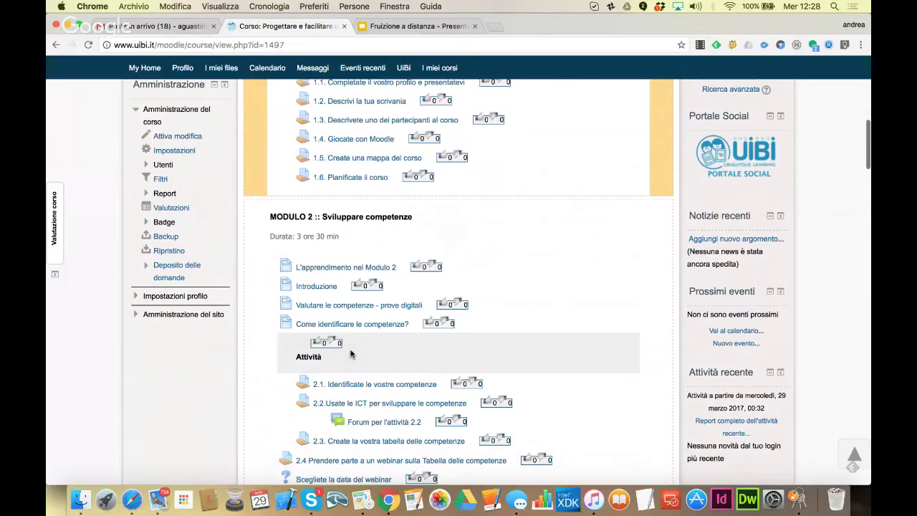
scroll(351, 354, "down", 3)
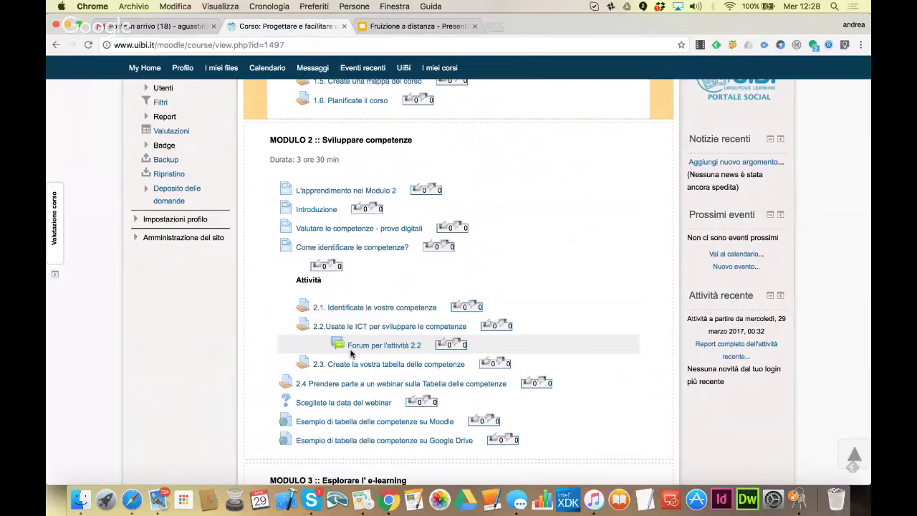
scroll(351, 353, "down", 1)
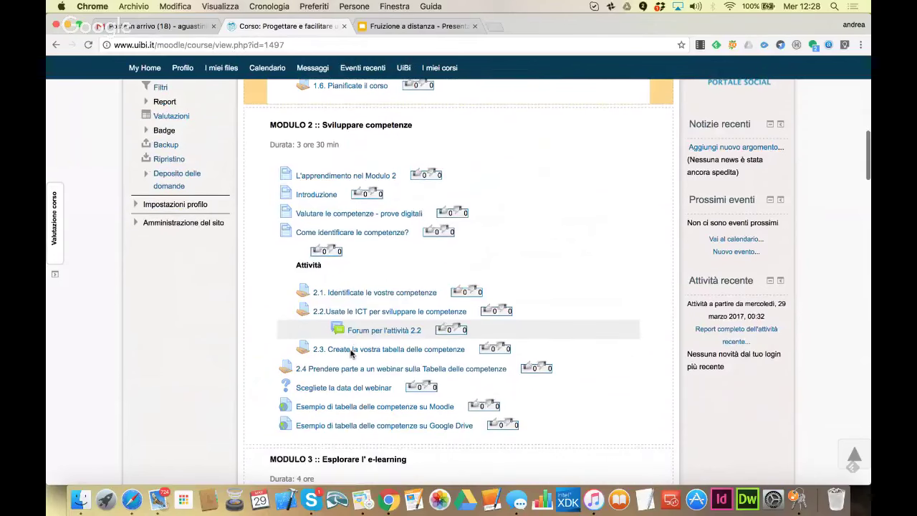
scroll(351, 353, "down", 5)
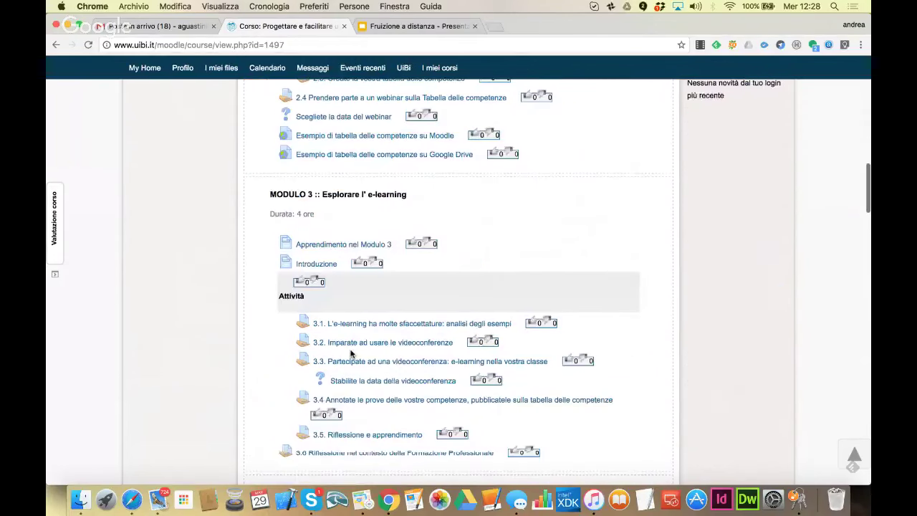
scroll(351, 353, "down", 1)
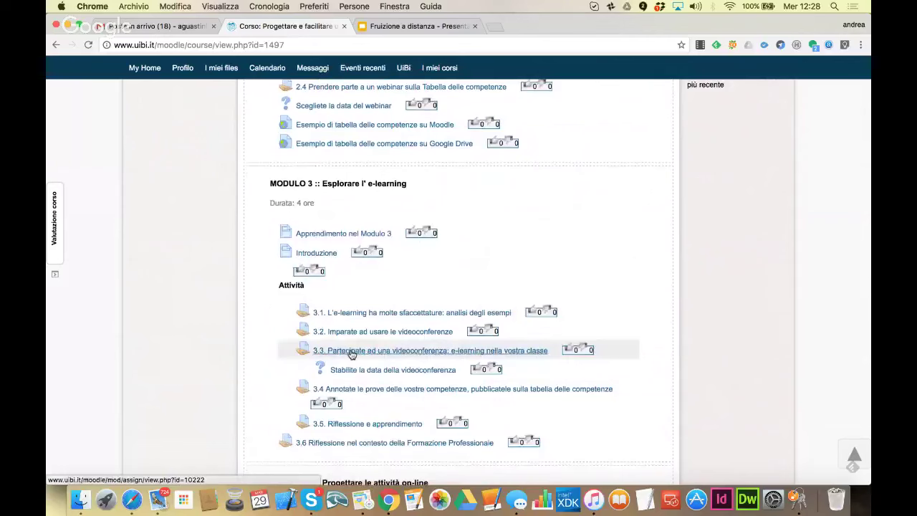
scroll(351, 354, "down", 1)
scroll(352, 355, "down", 2)
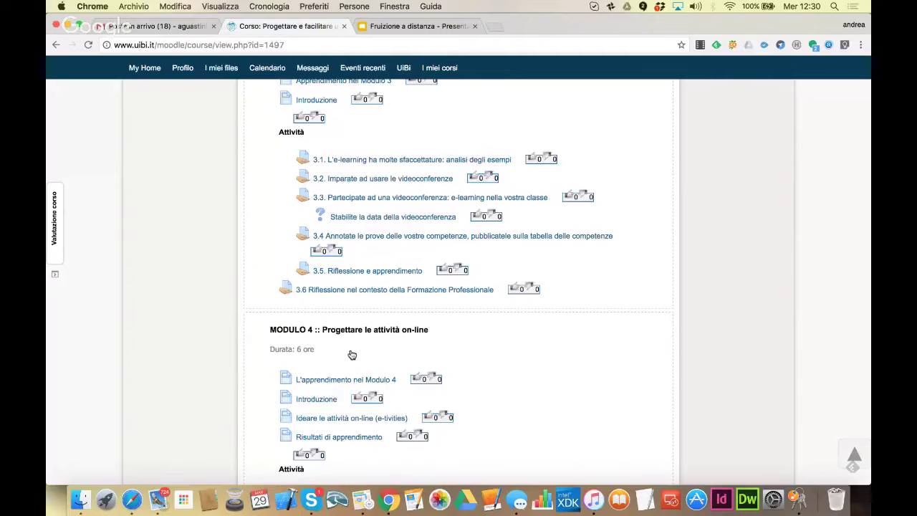
Look through the activities from Modulo 4 to the beginning of Modulo 7, and return to Modulo 1.
scroll(352, 354, "down", 2)
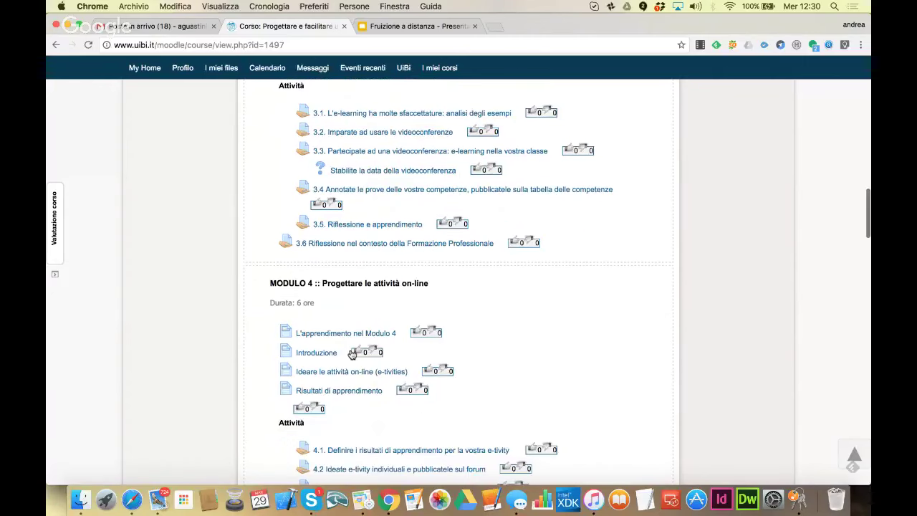
scroll(351, 354, "down", 6)
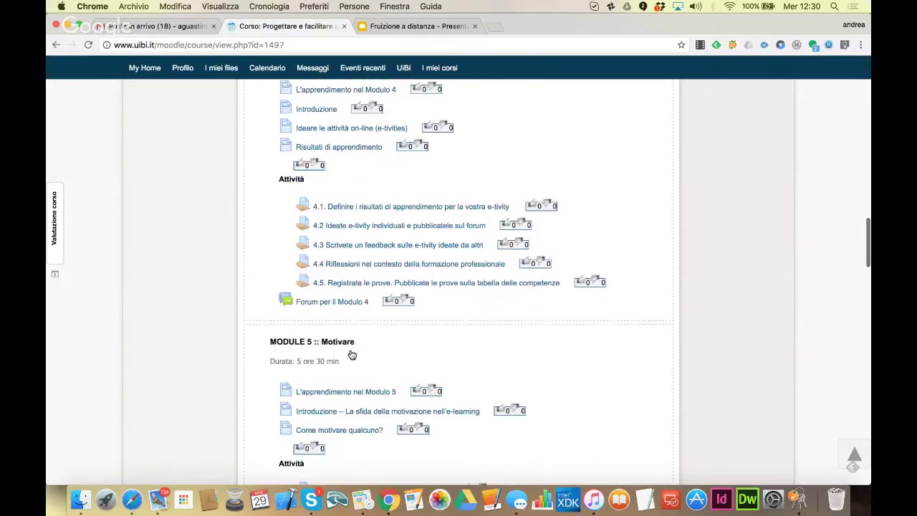
scroll(352, 354, "down", 1)
scroll(351, 355, "down", 1)
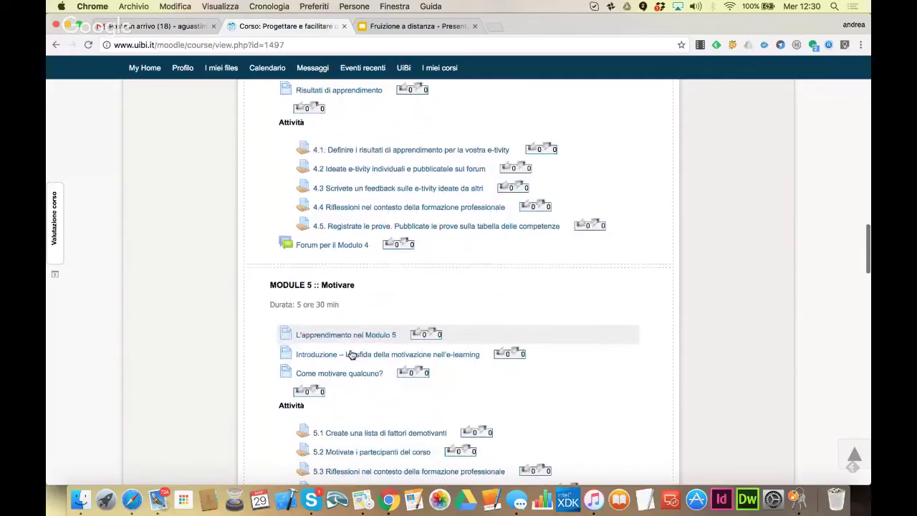
scroll(352, 355, "down", 2)
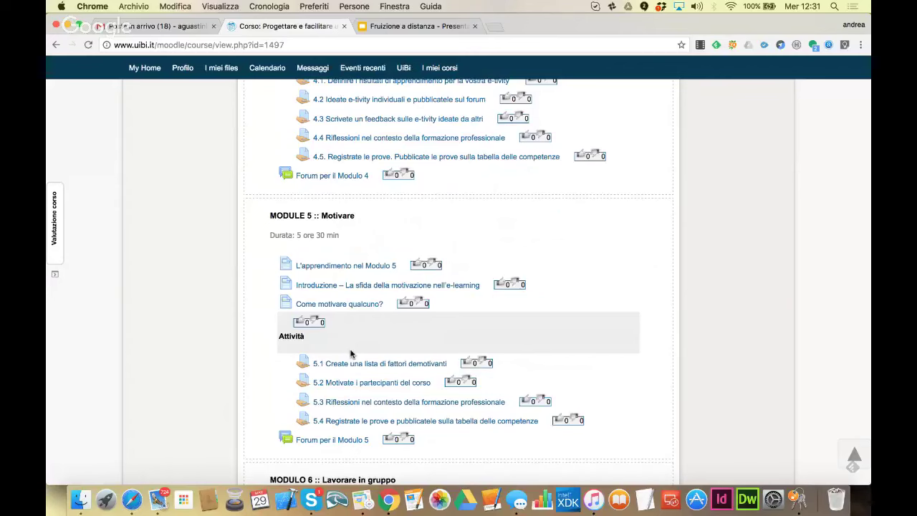
scroll(351, 353, "down", 5)
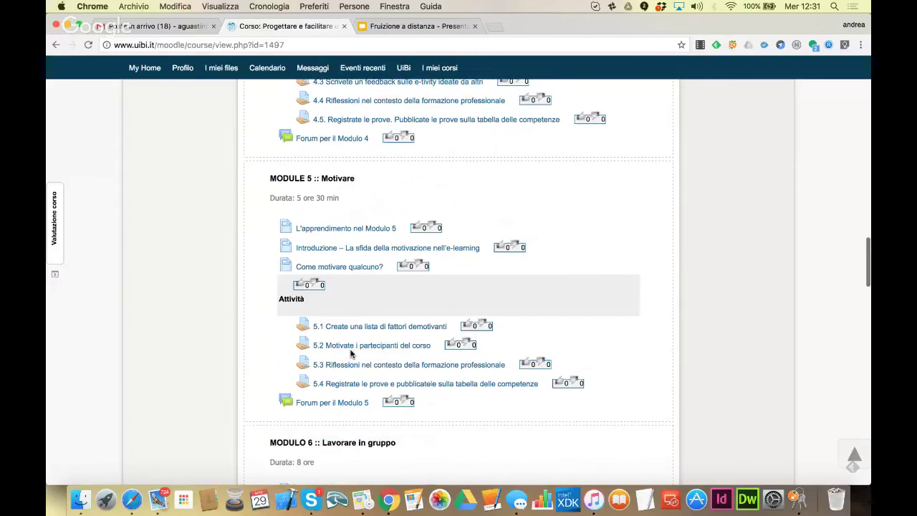
scroll(351, 354, "down", 2)
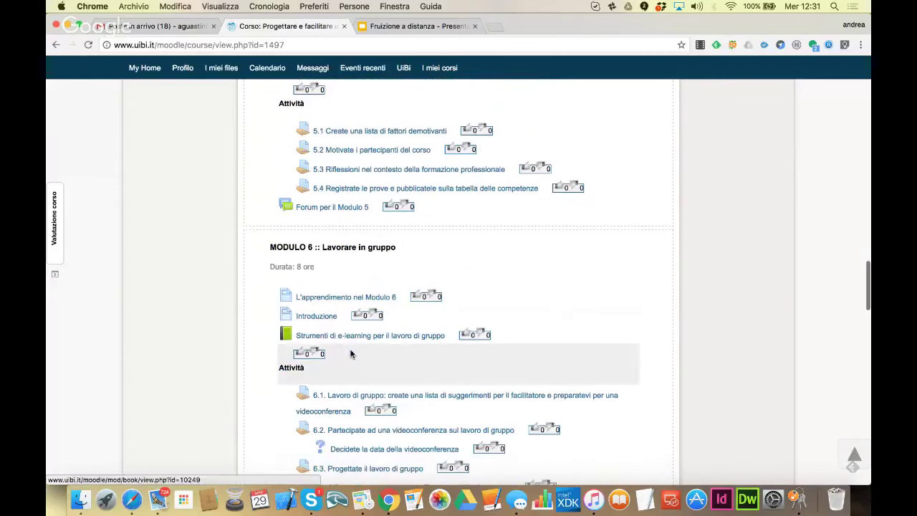
scroll(351, 354, "down", 4)
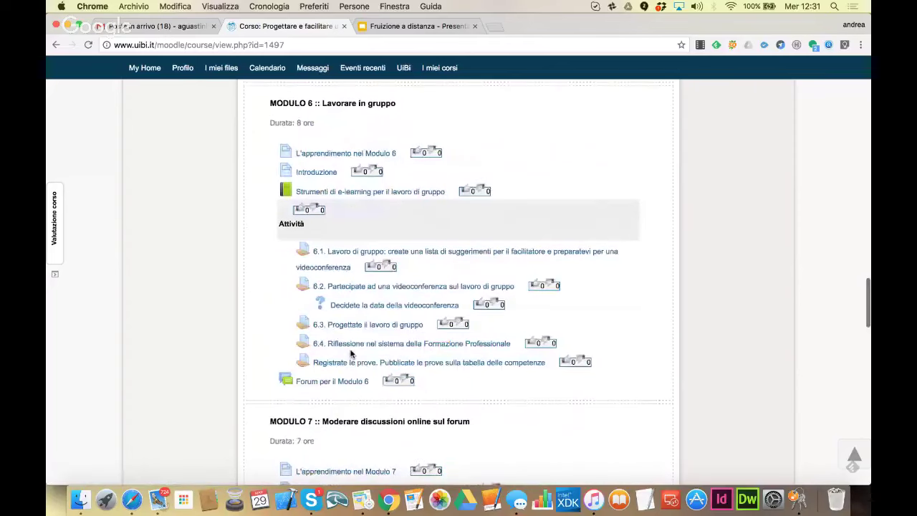
scroll(351, 354, "down", 3)
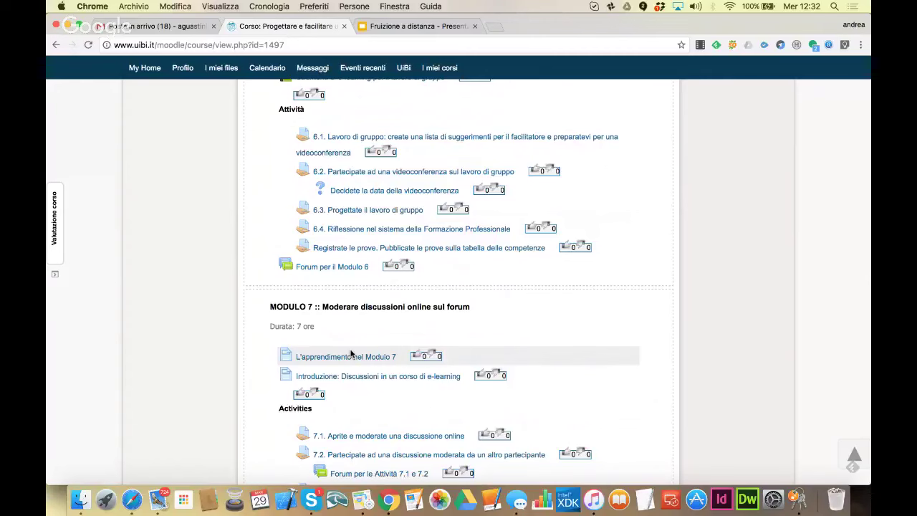
scroll(350, 354, "up", 3)
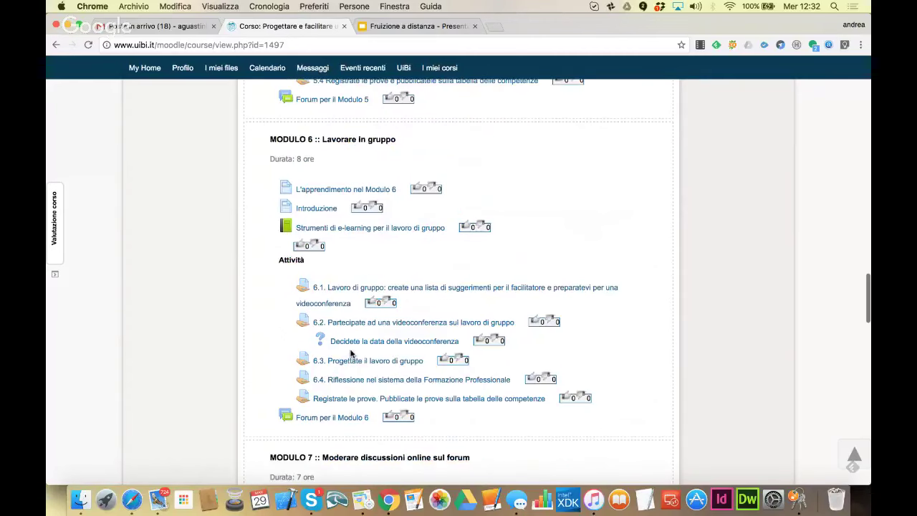
scroll(350, 353, "up", 20)
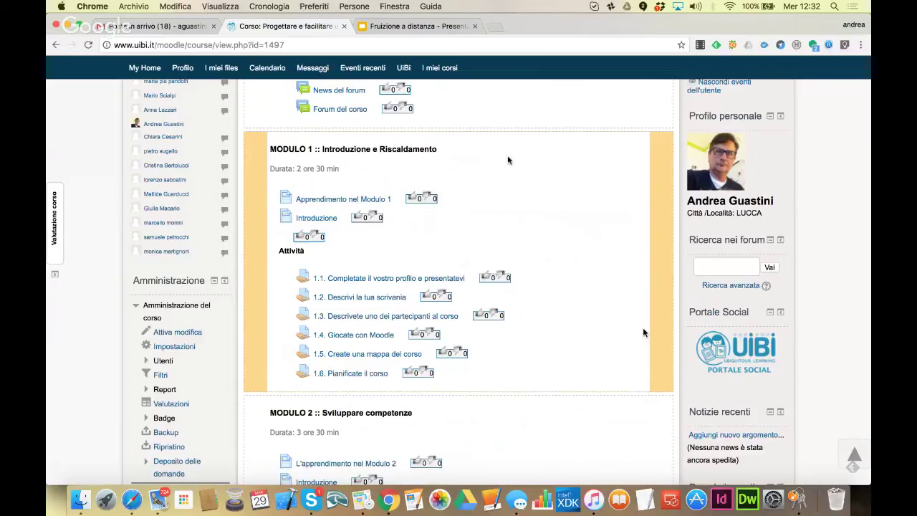
Switch to Safari, log out of the portal's administrator account and log in with the RISCAT manager's username and password.
left_click(132, 500)
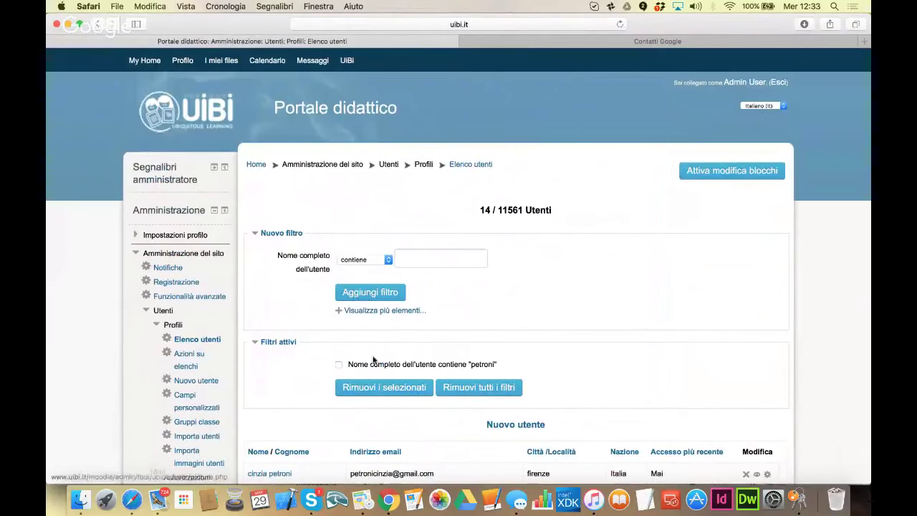
left_click(780, 83)
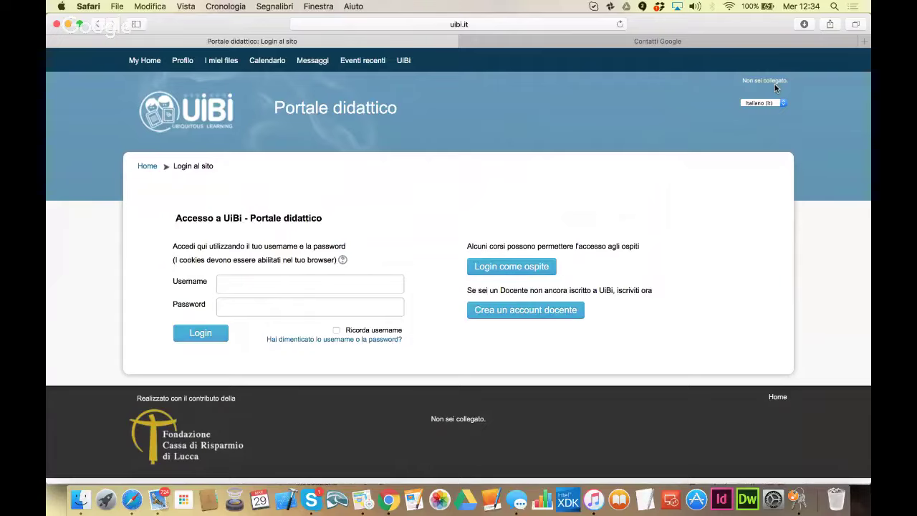
left_click(320, 285)
left_click(276, 330)
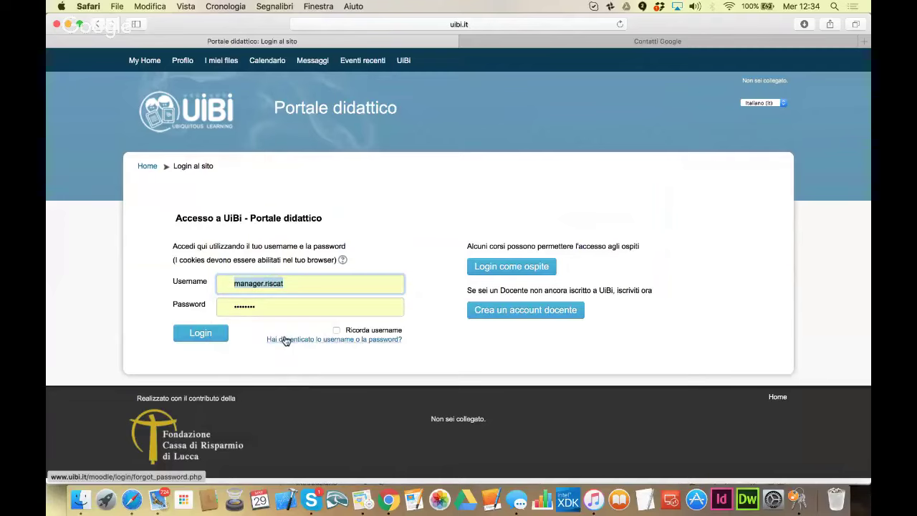
left_click(215, 334)
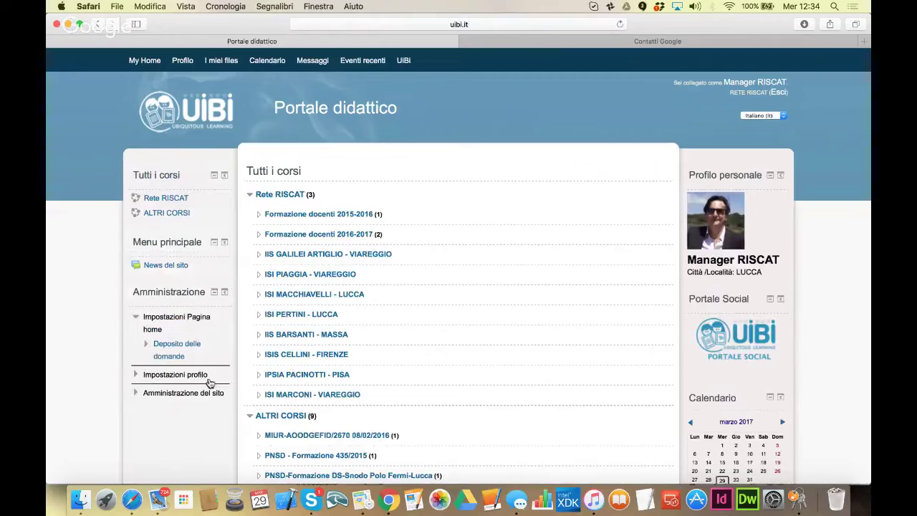
Expand the site administration section and its Utenti entry to show the manager's user options.
left_click(188, 393)
scroll(191, 401, "down", 2)
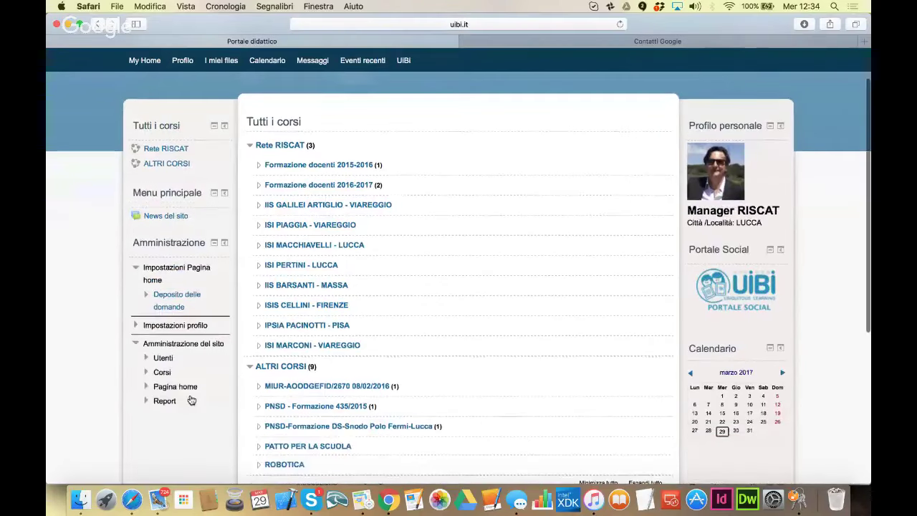
left_click(163, 358)
scroll(172, 354, "down", 1)
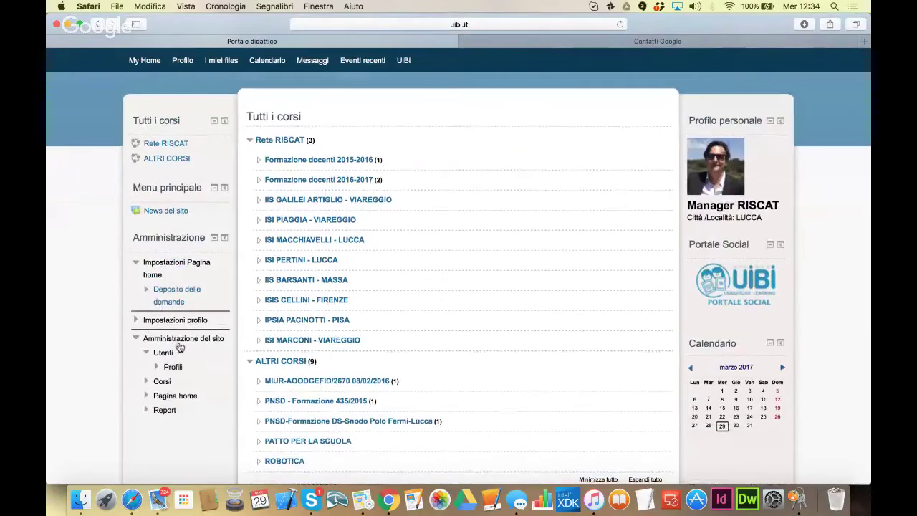
Open the Rete RISCAT category's role assignments and choose the Creatore di corsi role.
left_click(286, 141)
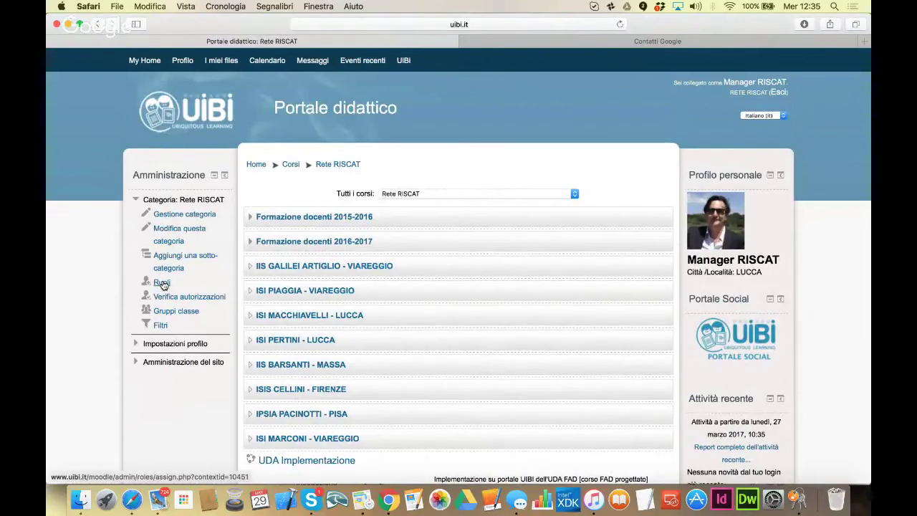
left_click(162, 283)
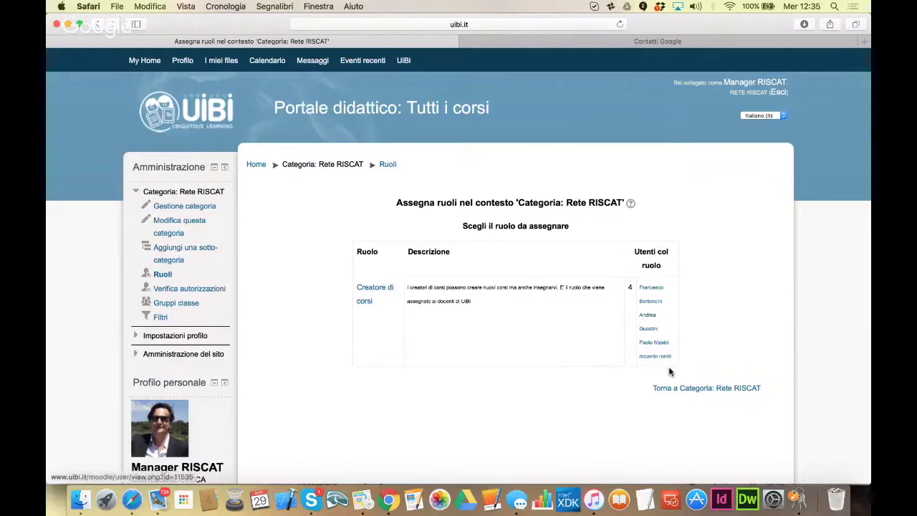
left_click(378, 289)
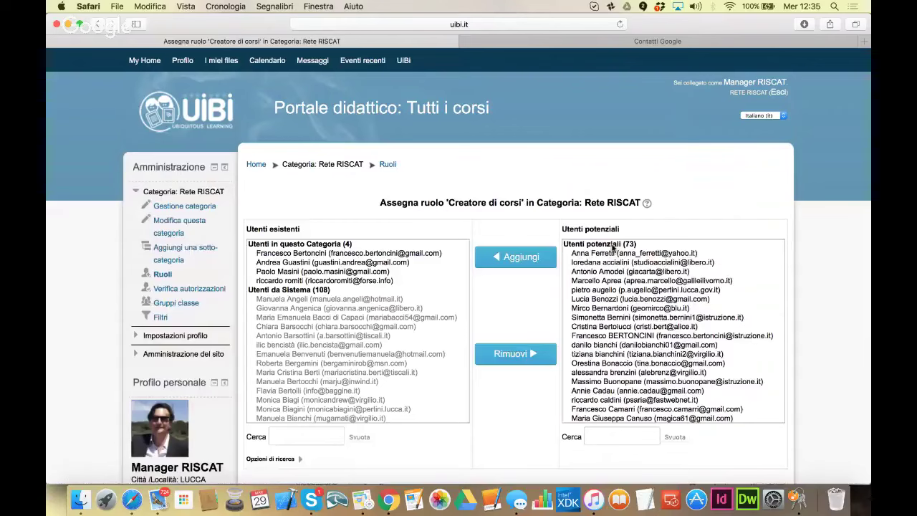
left_click(612, 253)
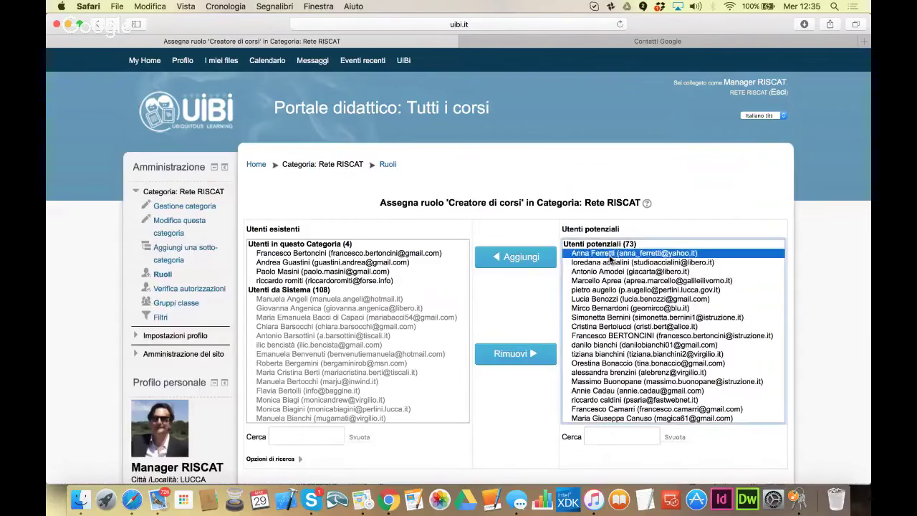
key("shift+Down")
key("shift+Down")
key("shift+Down")
key("shift+Down")
key("shift+Down")
key("shift+Down")
key("shift+Down")
key("shift+Down")
key("shift+Down")
key("shift+Down")
key("shift+Down")
key("shift+Down")
key("shift+Down")
key("shift+Down")
key("shift+Down")
key("shift+Down")
key("shift+Down")
key("shift+Down")
key("shift+Down")
key("shift+Down")
key("shift+Down")
key("shift+Down")
key("shift+Down")
key("shift+Down")
key("shift+Down")
key("shift+Down")
key("shift+Down")
key("shift+Down")
key("shift+Down")
key("shift+Down")
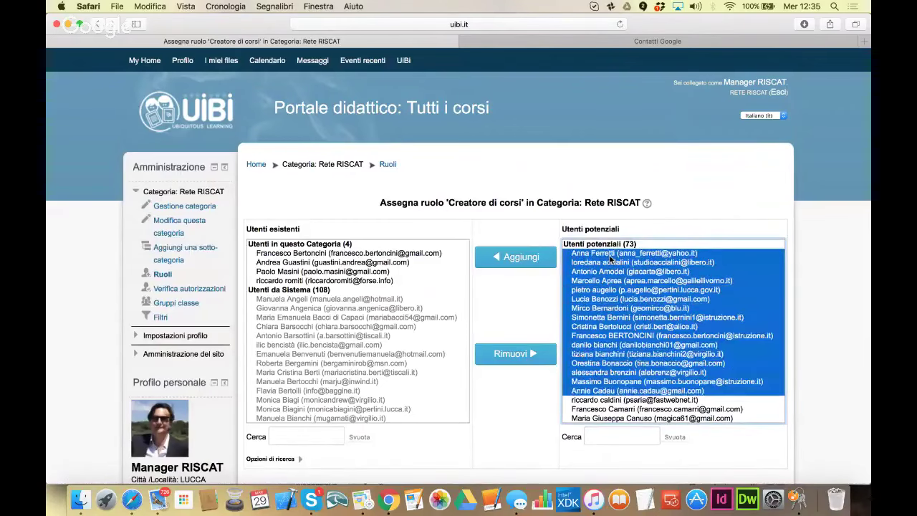
key("shift+Down")
key("shift+Down")
key("shift+Down")
key("shift+Down")
key("shift+Down")
key("shift+Down")
key("shift+Down")
key("shift+Down")
key("shift+Down")
key("shift+Down")
key("shift+Down")
key("shift+Down")
key("shift+Down")
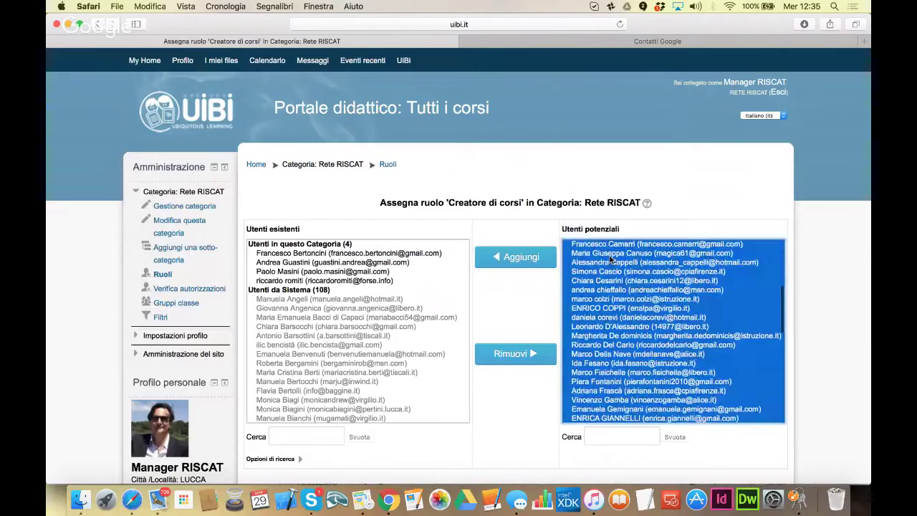
key("shift+Down")
key("shift+Down")
key("shift+Down")
key("shift+Down")
key("shift+Down")
key("shift+Down")
key("shift+Down")
key("shift+Down")
key("shift+Down")
key("shift+Down")
key("shift+Down")
key("shift+Down")
key("shift+Down")
key("shift+Down")
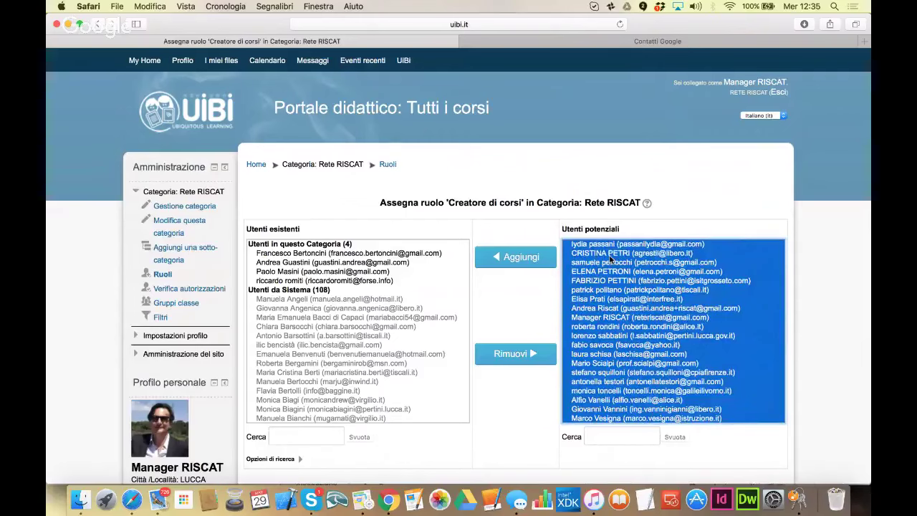
left_click(667, 282)
scroll(666, 282, "up", 10)
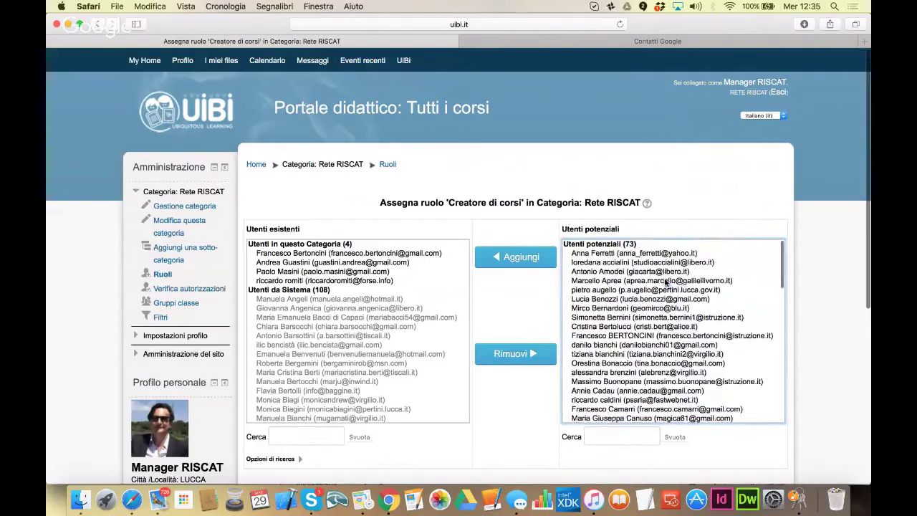
Assign the Creatore di corsi role in Rete RISCAT to the first user among the potential users.
left_click(636, 255)
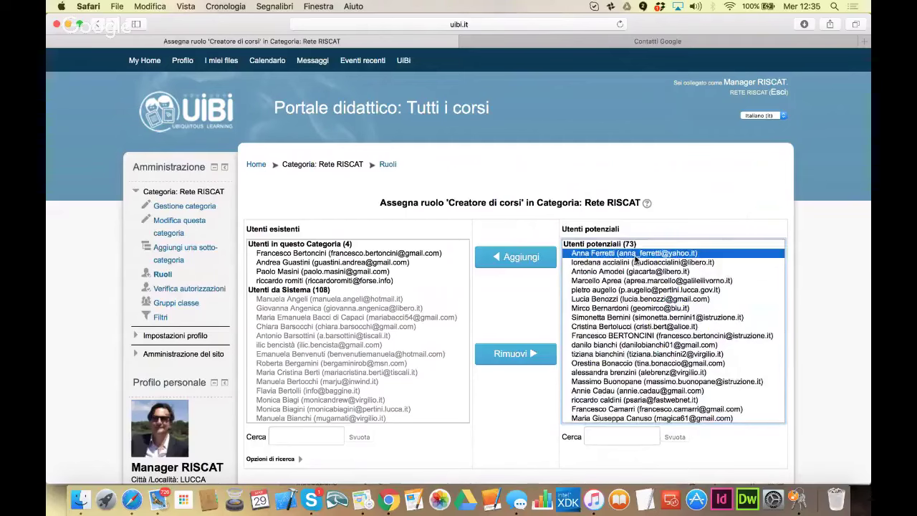
left_click(652, 418)
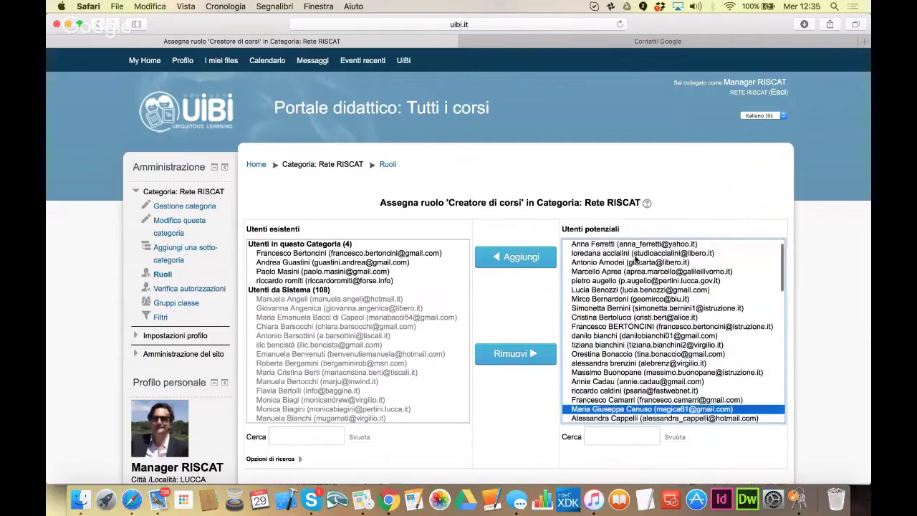
left_click(615, 253)
left_click(611, 244)
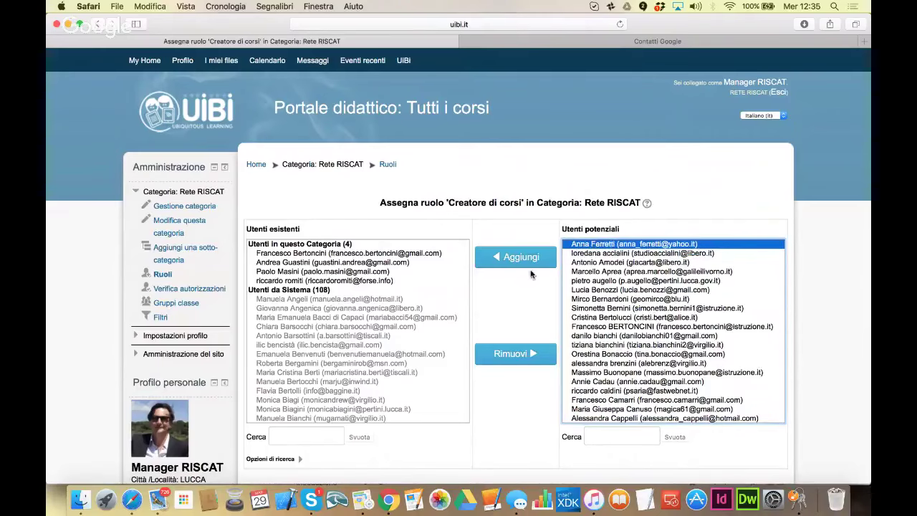
left_click(531, 261)
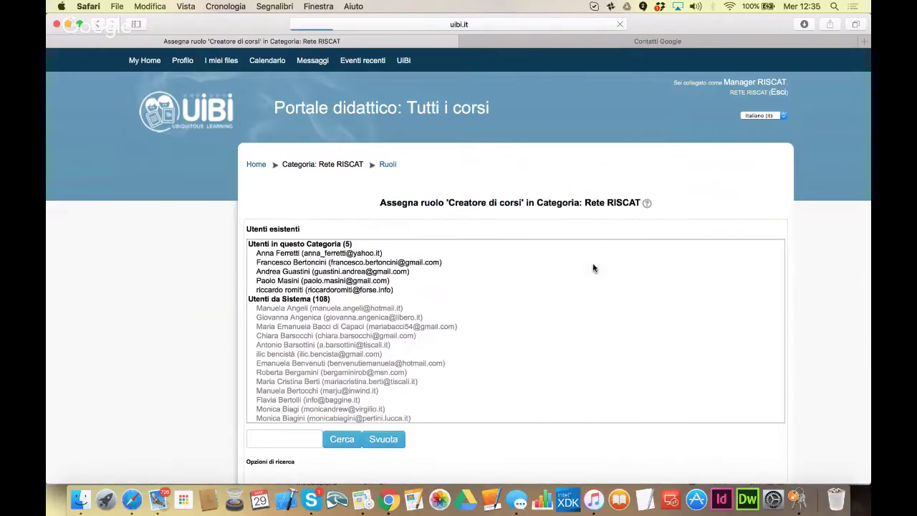
Assign the Creatore di corsi role in Rete RISCAT to four more users, each time adding the second entry among the potential users.
left_click(596, 263)
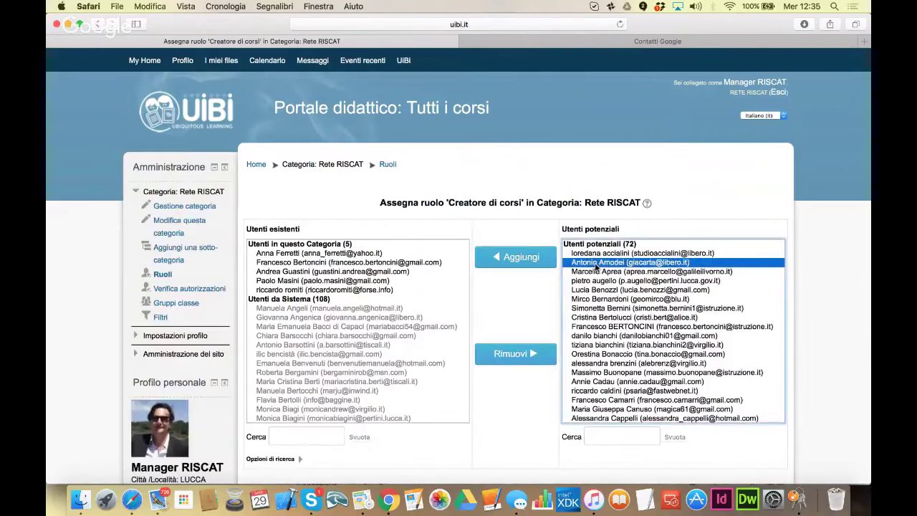
left_click(532, 261)
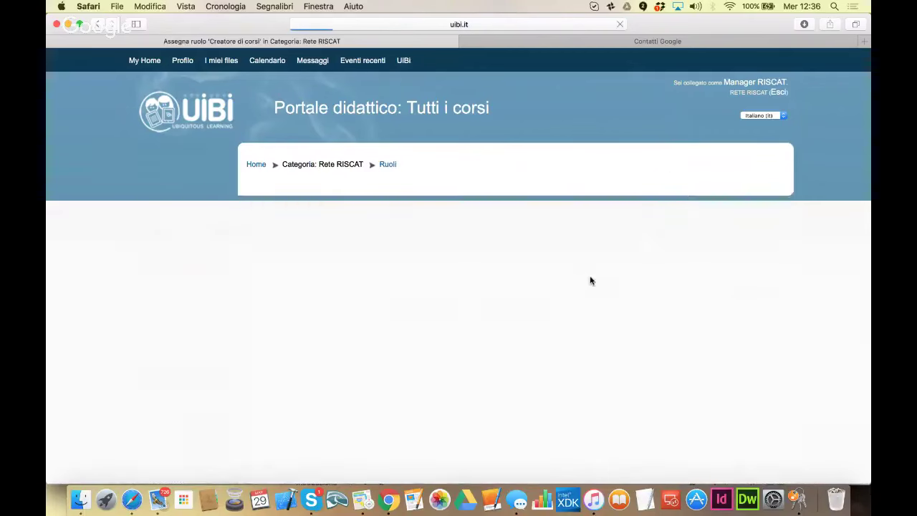
left_click(599, 262)
left_click(518, 265)
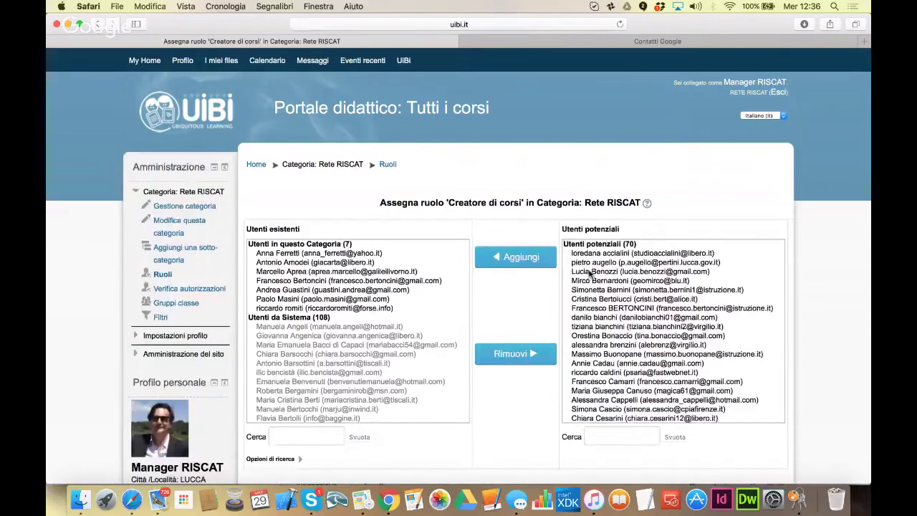
left_click(589, 263)
left_click(522, 262)
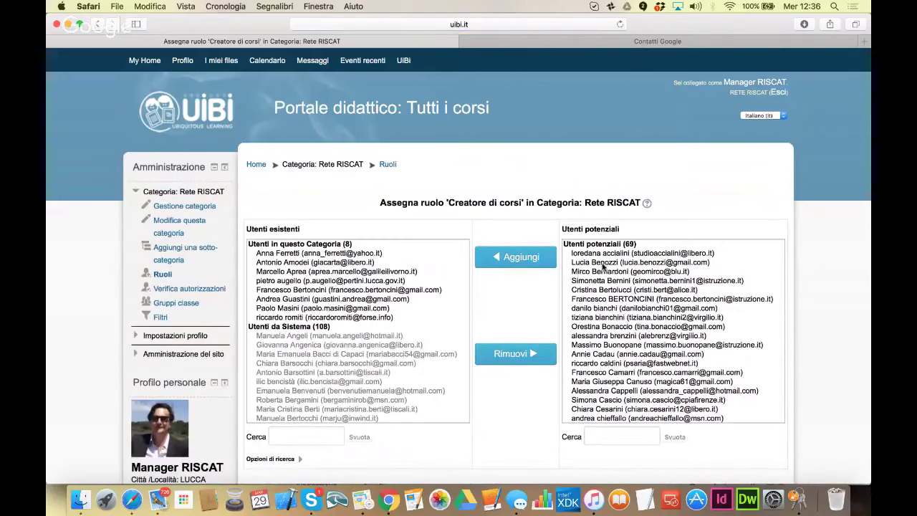
left_click(604, 263)
left_click(538, 262)
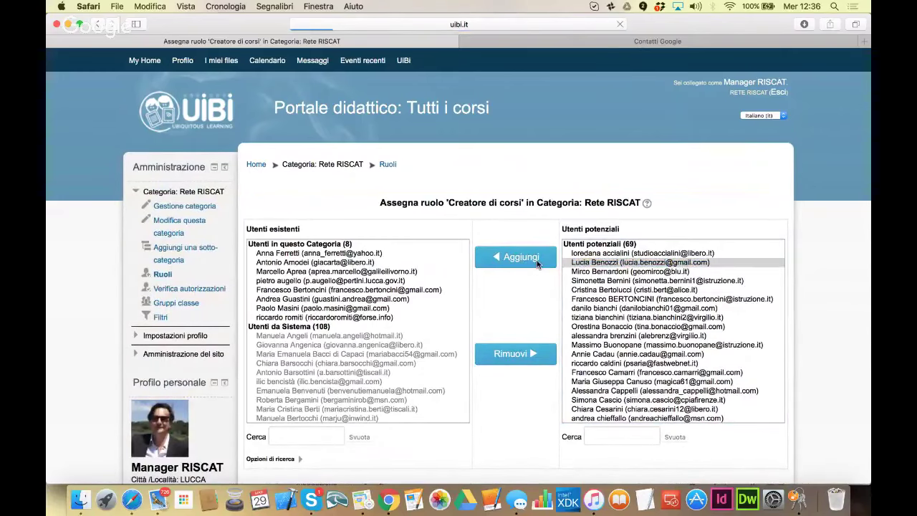
Assign the Creatore di corsi role to the fourth potential user, and to the fifth user in the updated list.
left_click(580, 263)
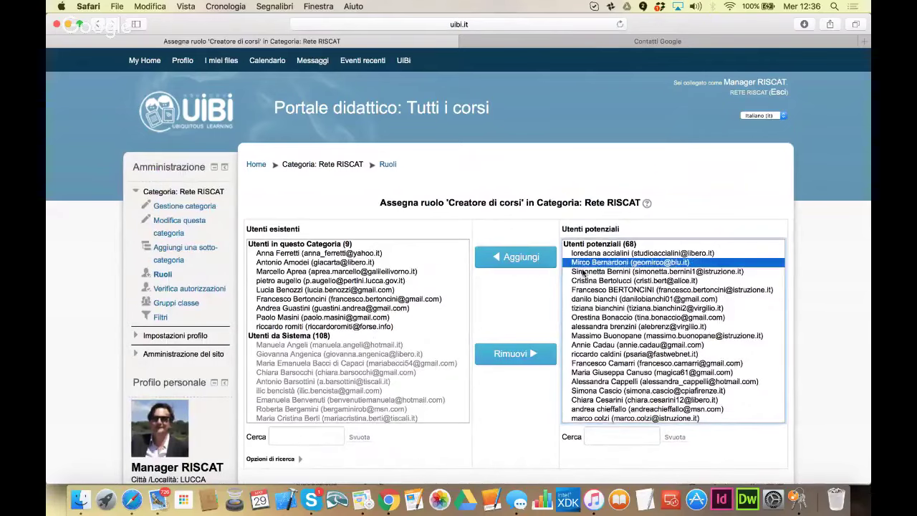
left_click(584, 273)
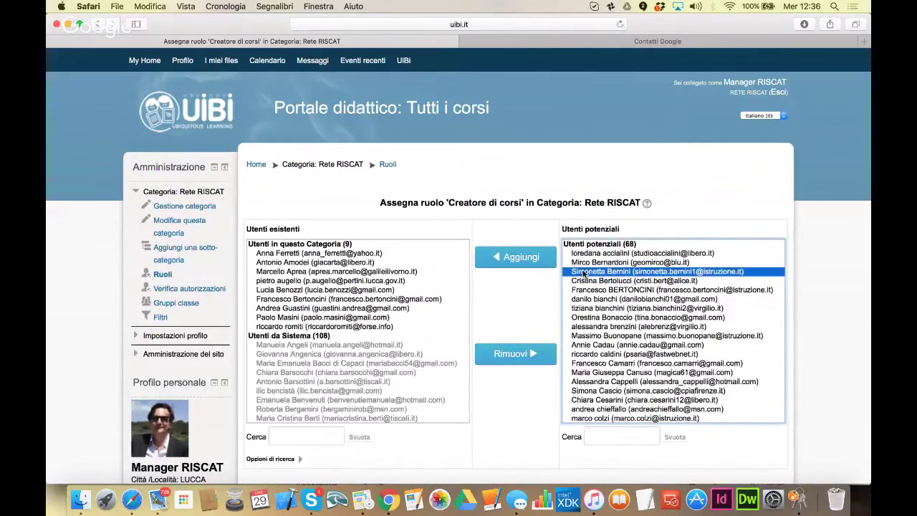
left_click(584, 282)
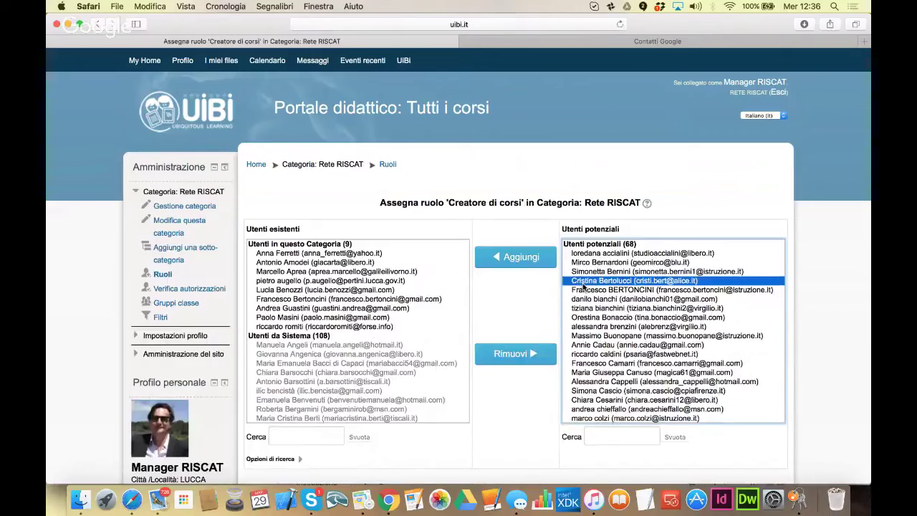
left_click(529, 257)
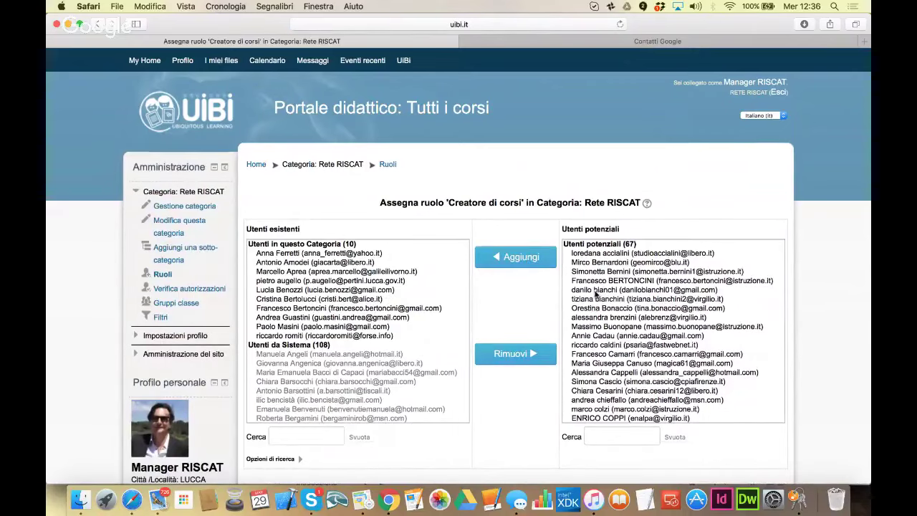
left_click(596, 290)
left_click(535, 257)
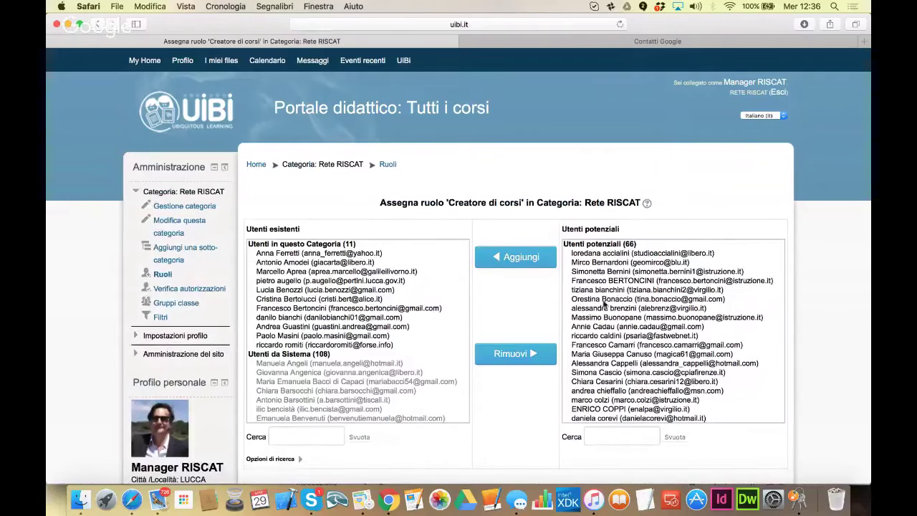
Add the eighth user in the potential users list to the category's Creatore di corsi role.
left_click(603, 299)
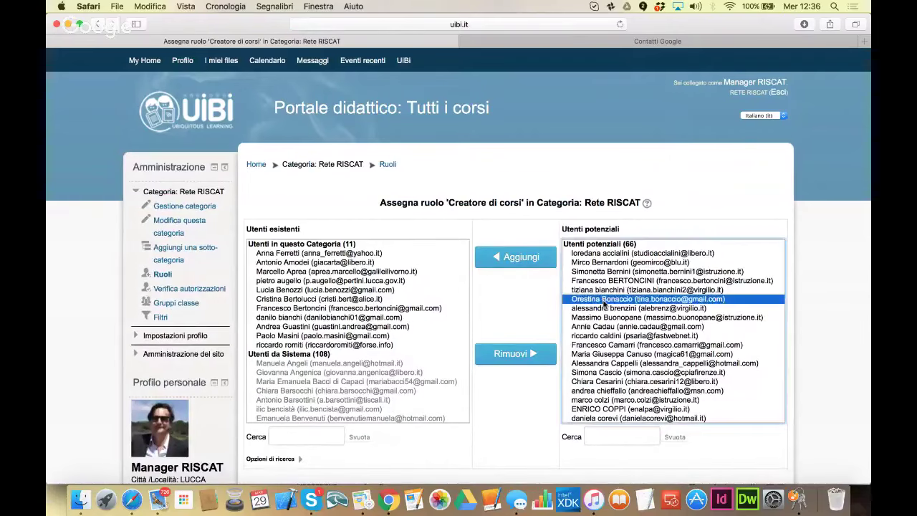
left_click(589, 309)
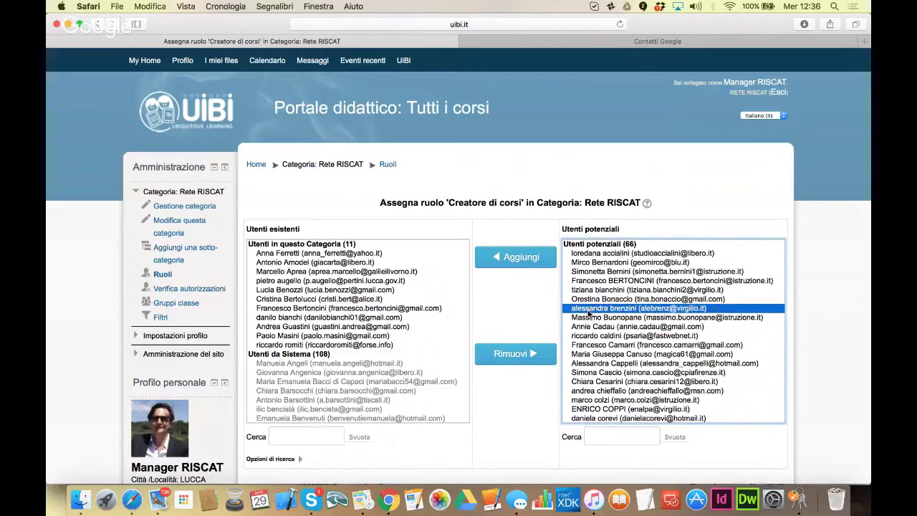
left_click(587, 319)
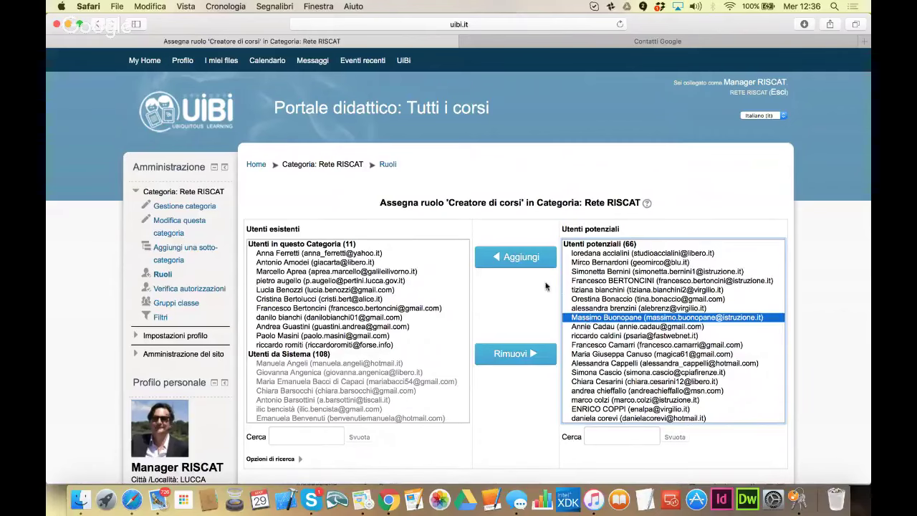
left_click(531, 251)
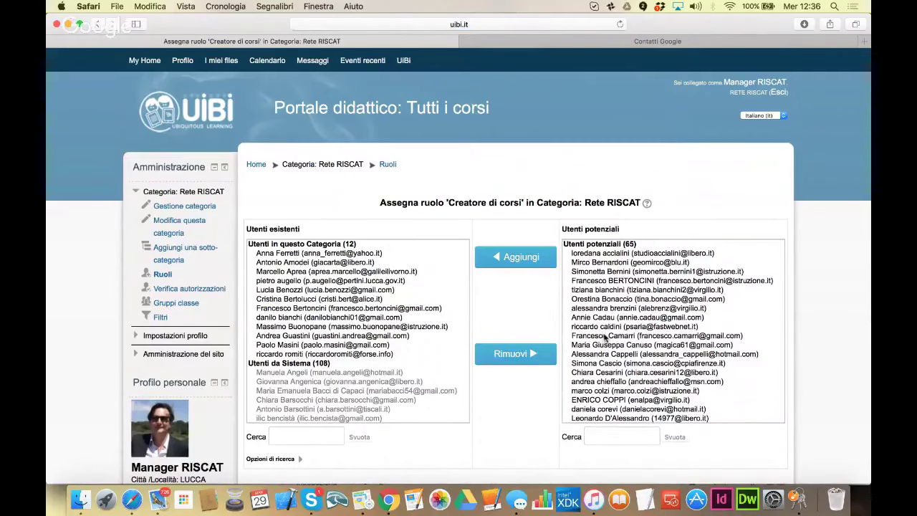
Give the Creatore di corsi role to two more teachers, each time adding the fifteenth entry among the potential users.
left_click(586, 386)
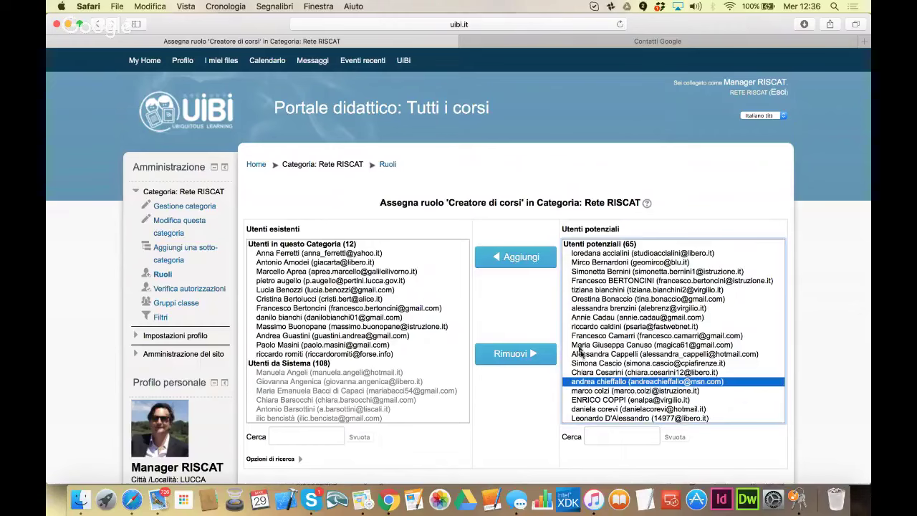
left_click(526, 255)
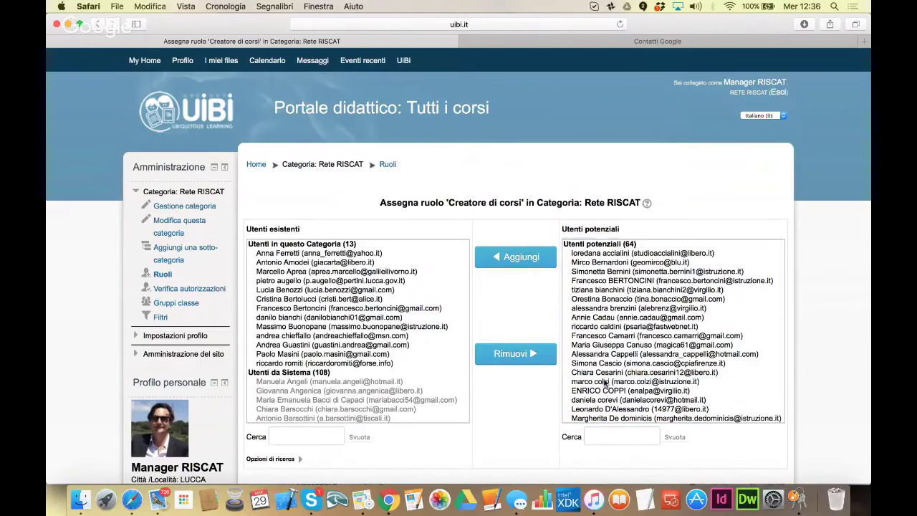
left_click(605, 381)
left_click(538, 259)
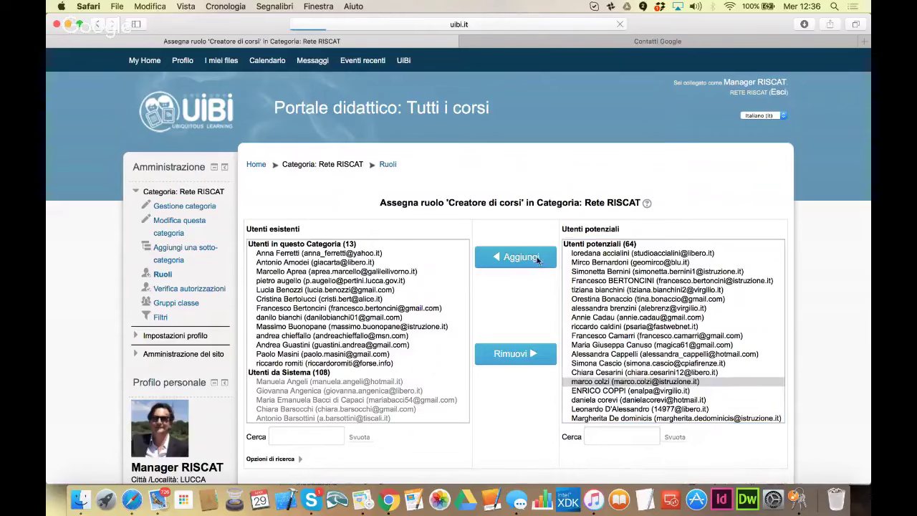
Assign the Creatore di corsi role in Rete RISCAT to the twenty-first user in the potential users list.
left_click(613, 390)
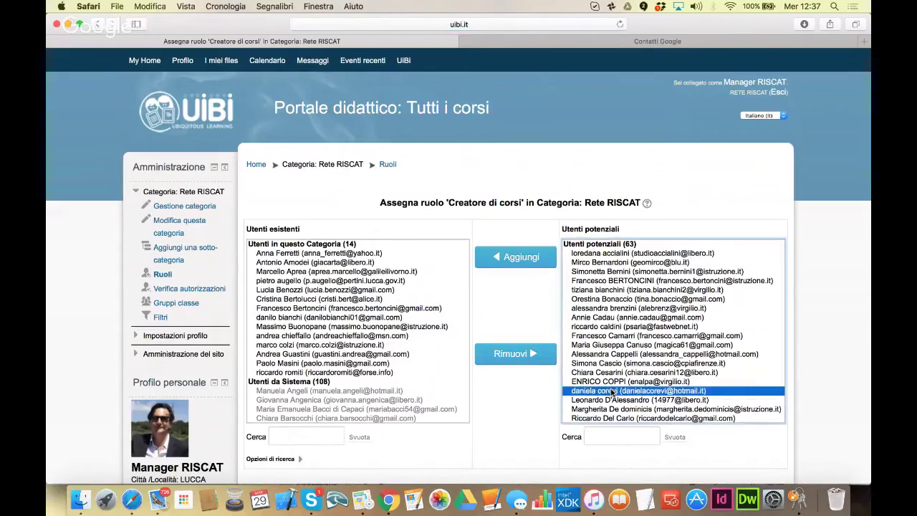
left_click(621, 400)
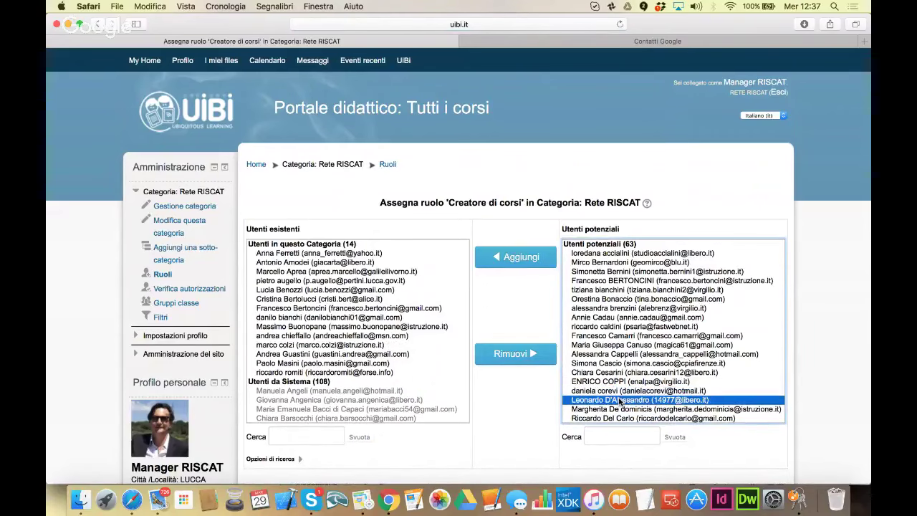
left_click(620, 410)
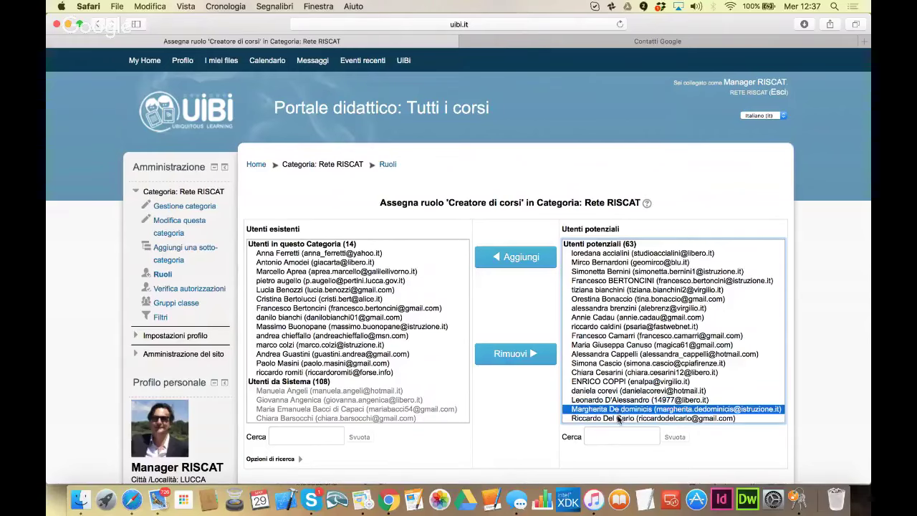
left_click(619, 419)
scroll(619, 419, "down", 5)
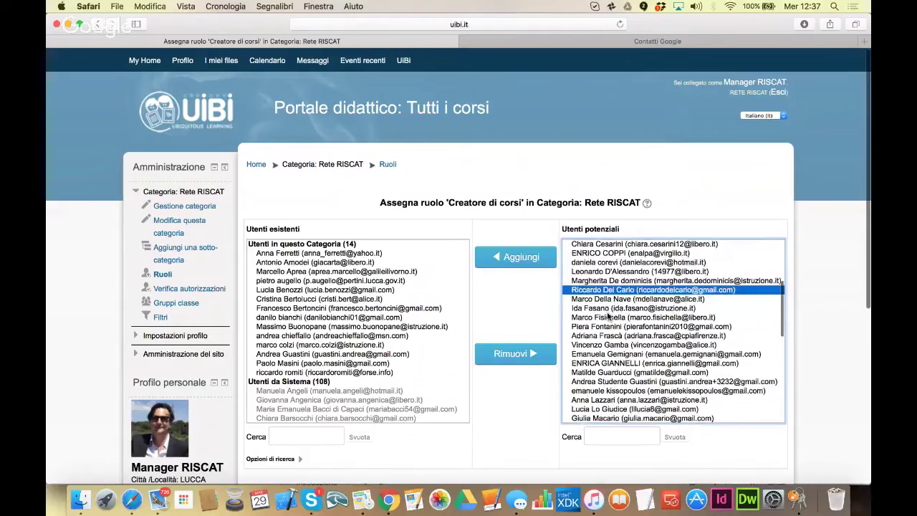
left_click(608, 309)
left_click(524, 257)
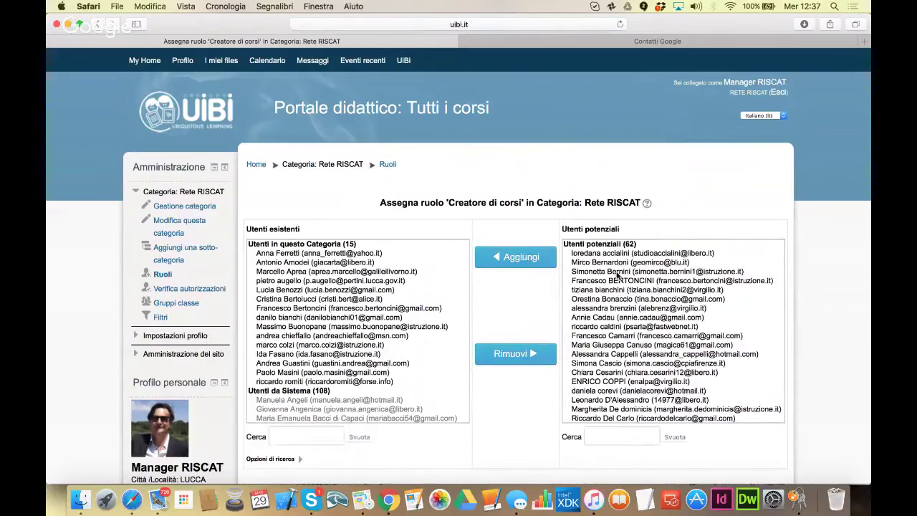
Assign the Creatore di corsi role in Rete RISCAT to the twentieth user in the potential users list.
scroll(616, 385, "down", 5)
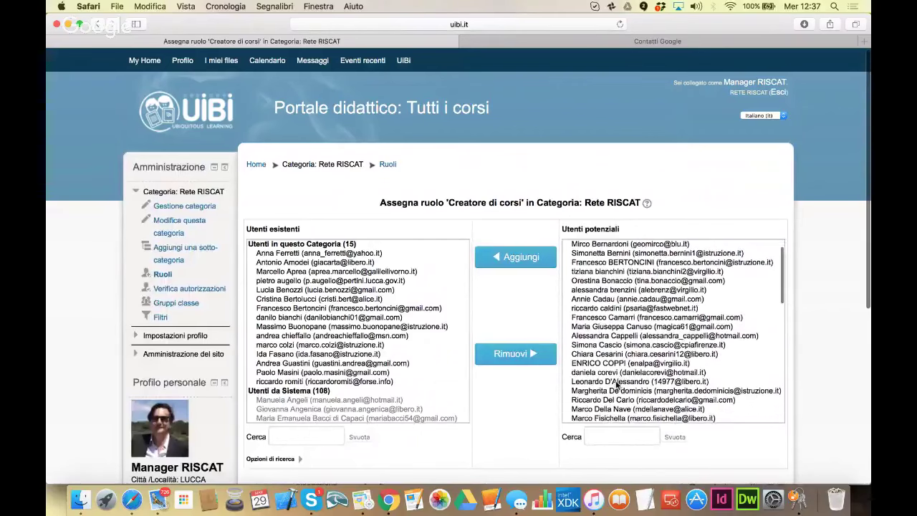
scroll(617, 373, "up", 5)
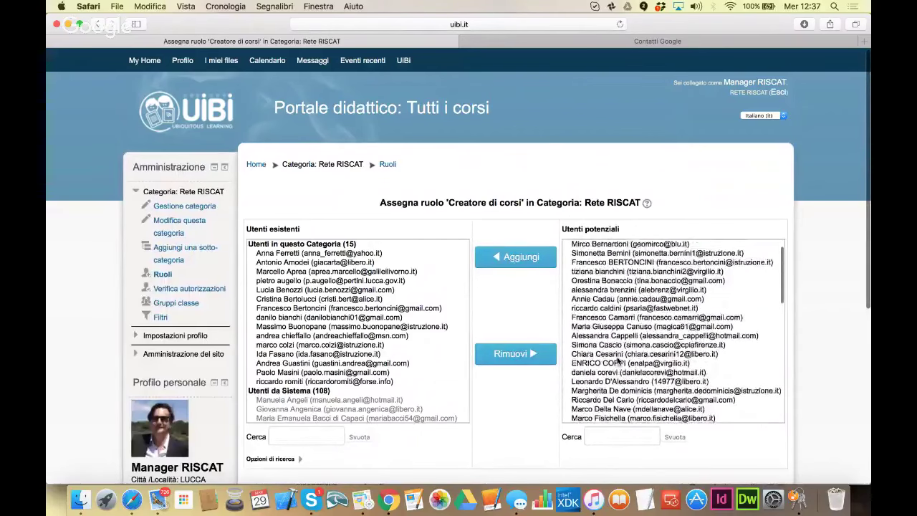
scroll(617, 362, "up", 1)
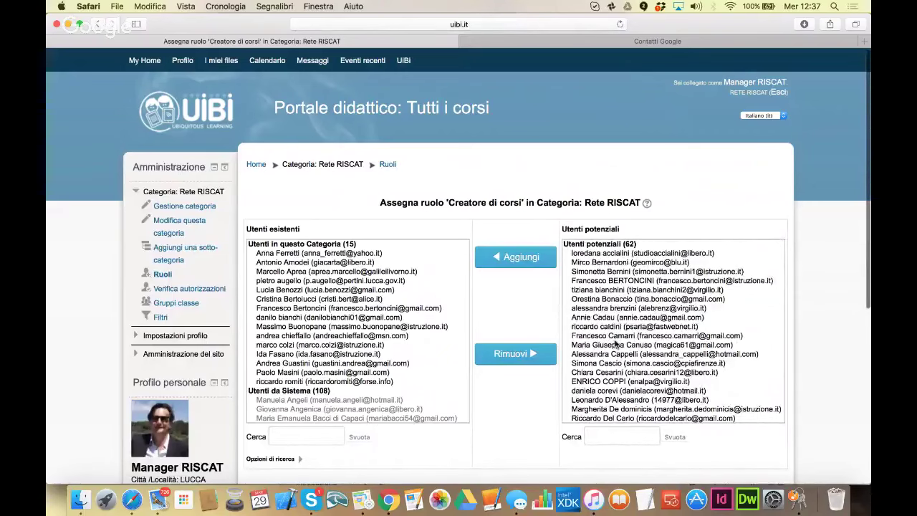
left_click(614, 337)
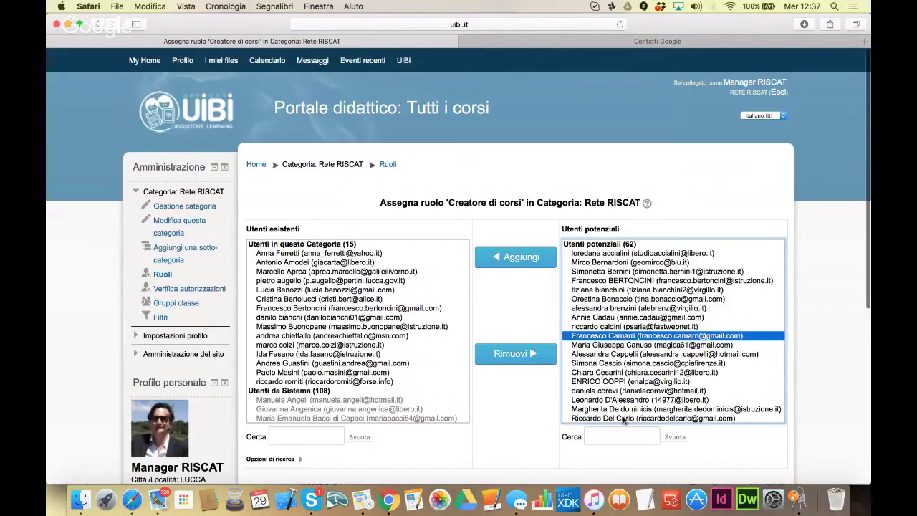
scroll(623, 416, "down", 5)
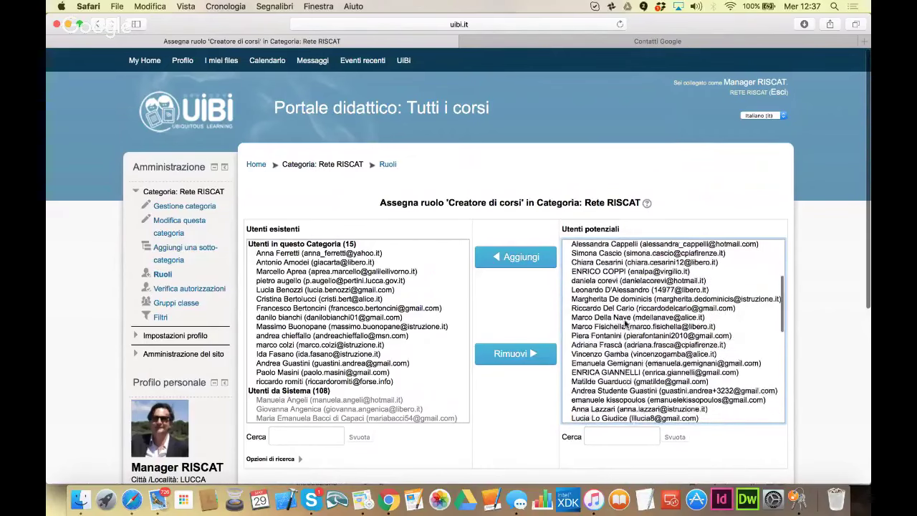
left_click(626, 319)
left_click(527, 257)
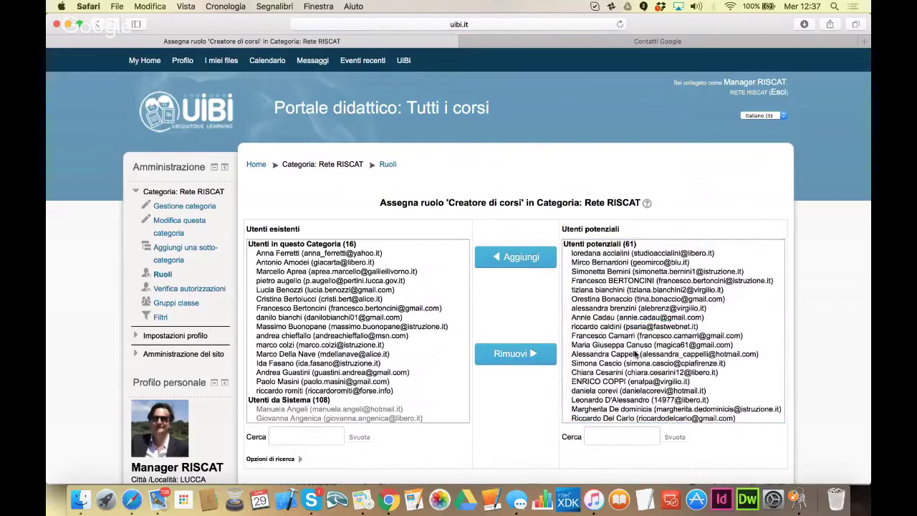
Select the 23rd, 25th, 26th and 28th users together in the potential users list.
scroll(634, 354, "down", 3)
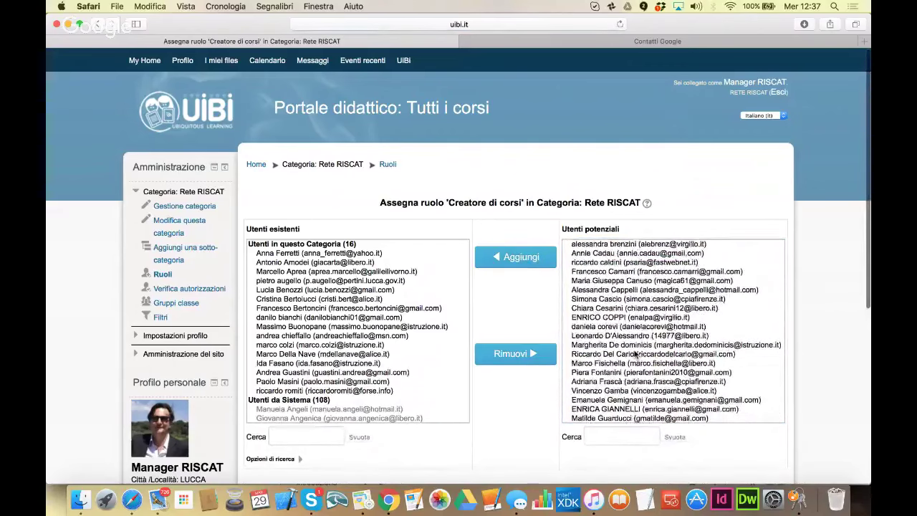
scroll(634, 354, "down", 1)
left_click(635, 354)
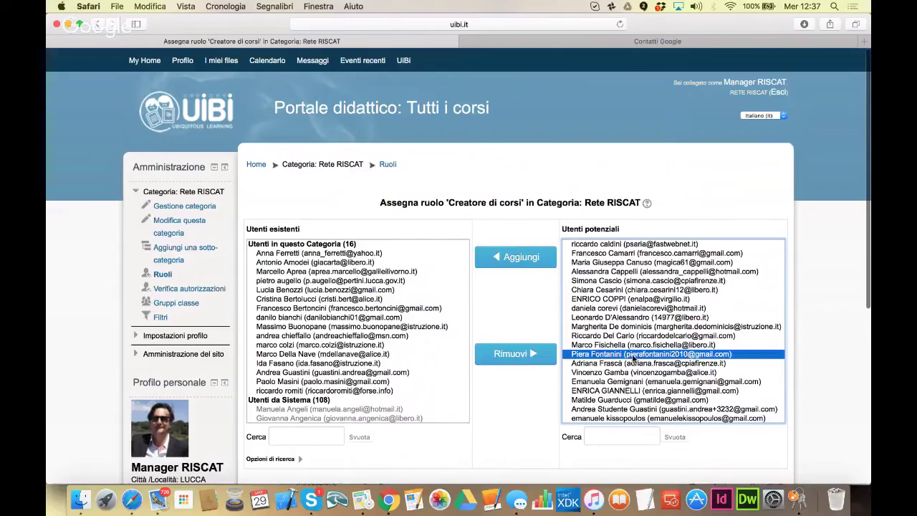
left_click(630, 364)
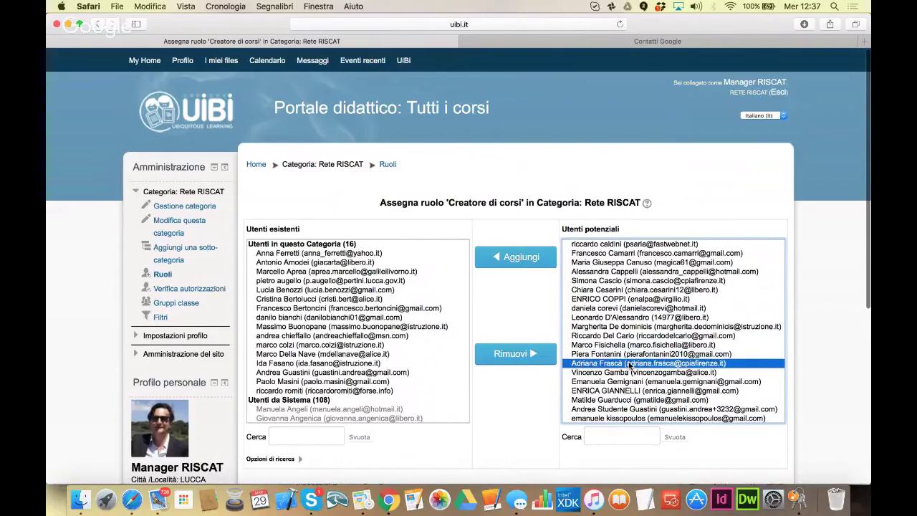
left_click(624, 373)
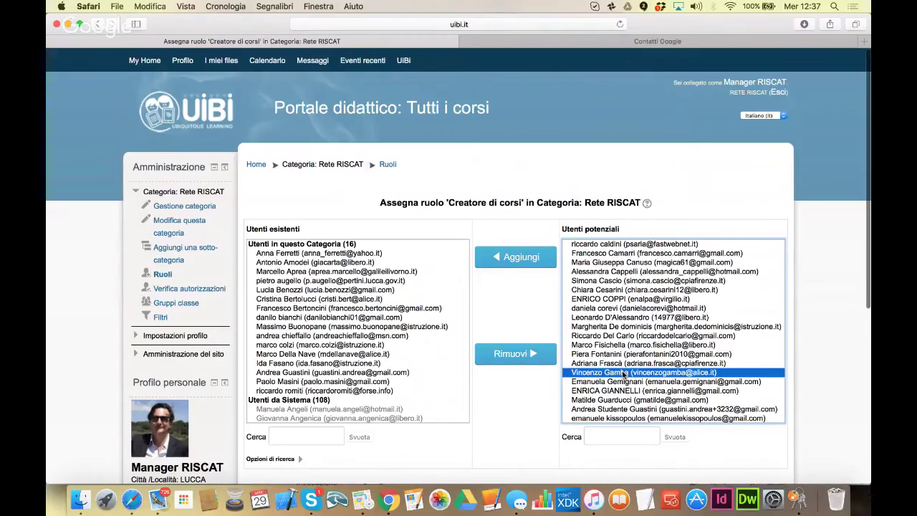
scroll(624, 374, "down", 1)
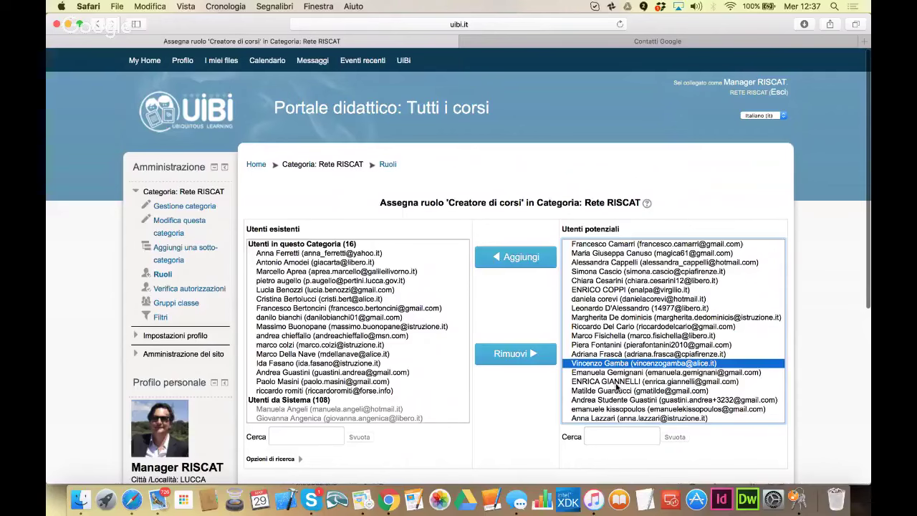
left_click(615, 383, "super")
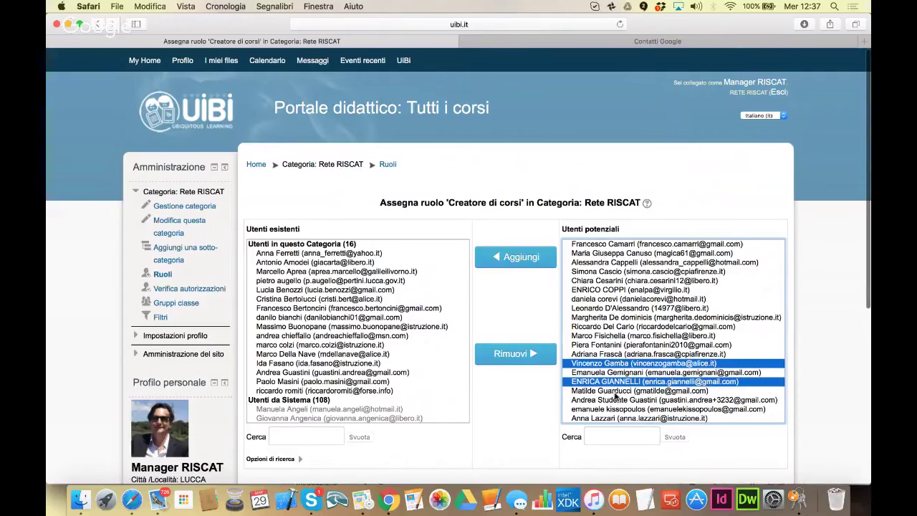
left_click(614, 391, "super")
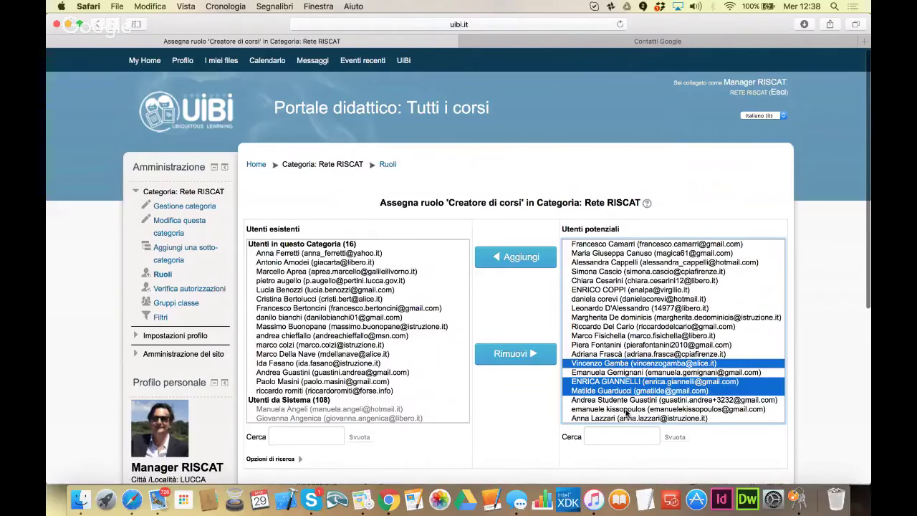
left_click(626, 410, "super")
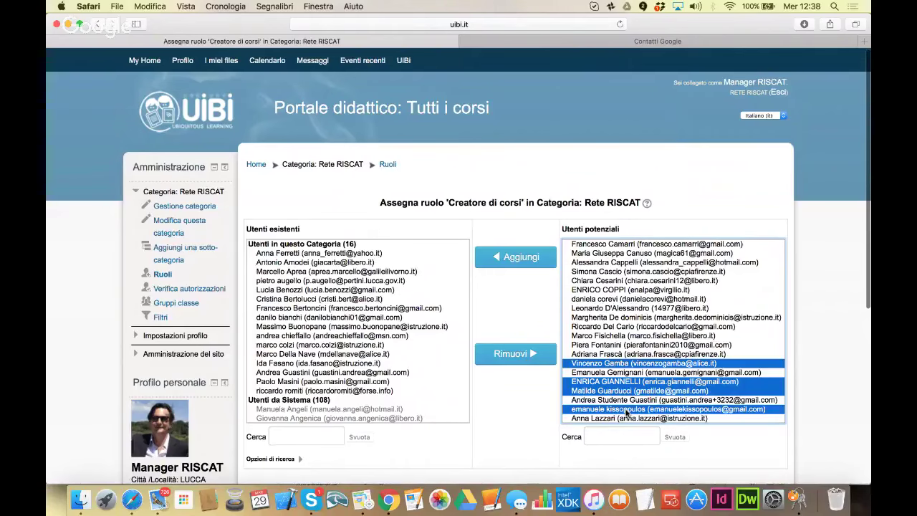
Extend the potential users selection with the 29th, 31st and 33rd entries.
scroll(625, 412, "down", 3)
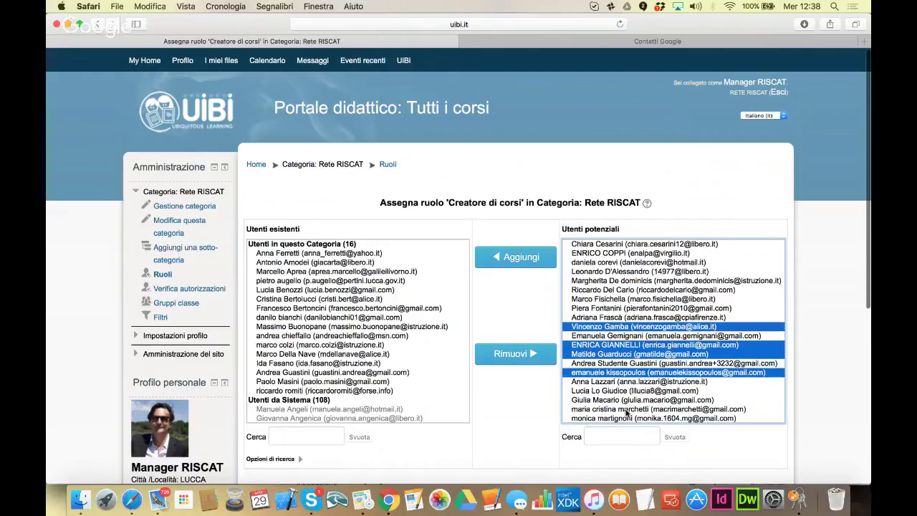
left_click(623, 384, "super")
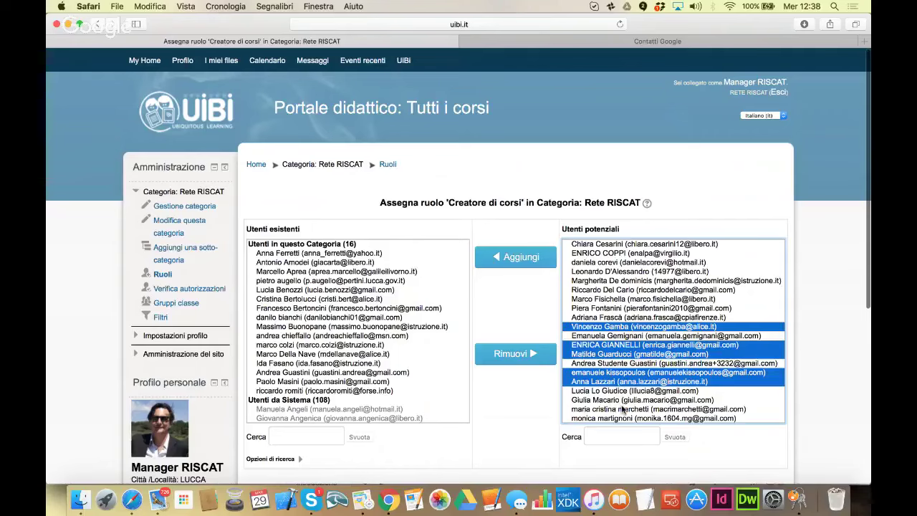
left_click(630, 401, "super")
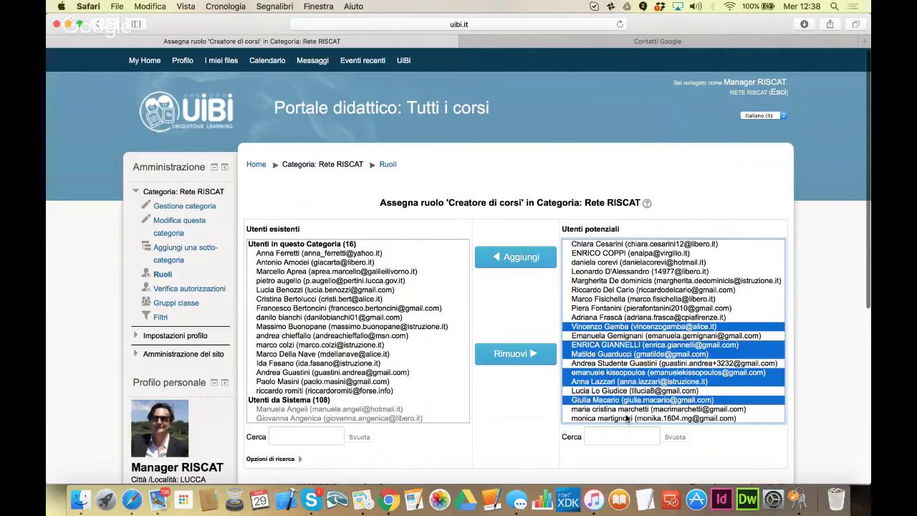
left_click(624, 419, "super")
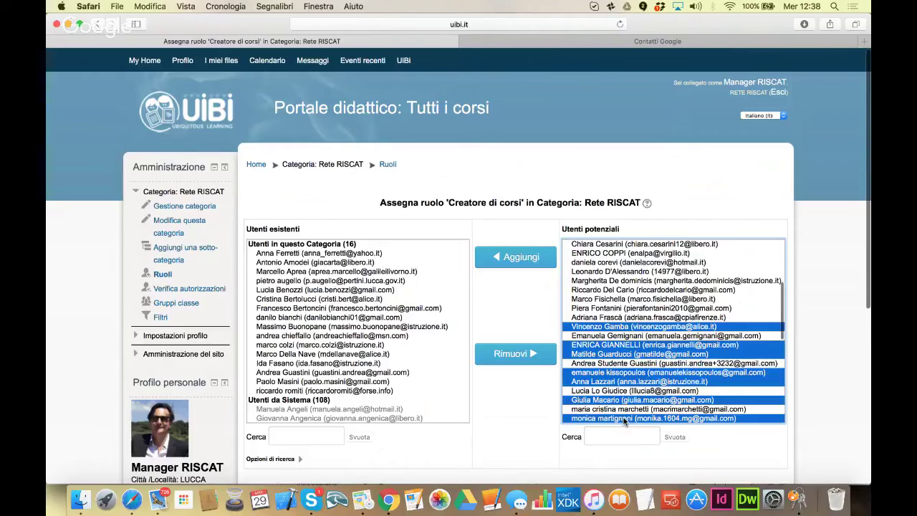
Include the 35th through 38th and the 41st potential users in the multiple selection.
scroll(623, 421, "down", 5)
scroll(623, 422, "down", 1)
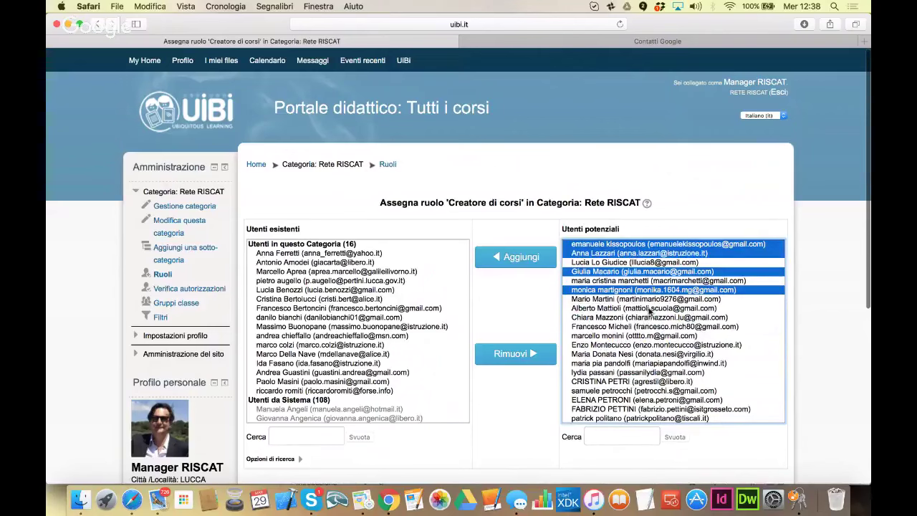
left_click(649, 308, "super")
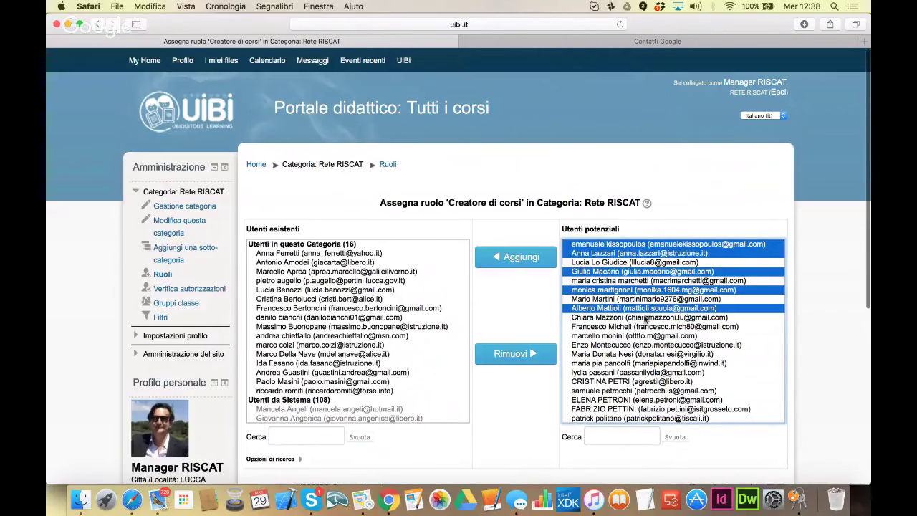
left_click(645, 318, "super")
left_click(636, 327, "super")
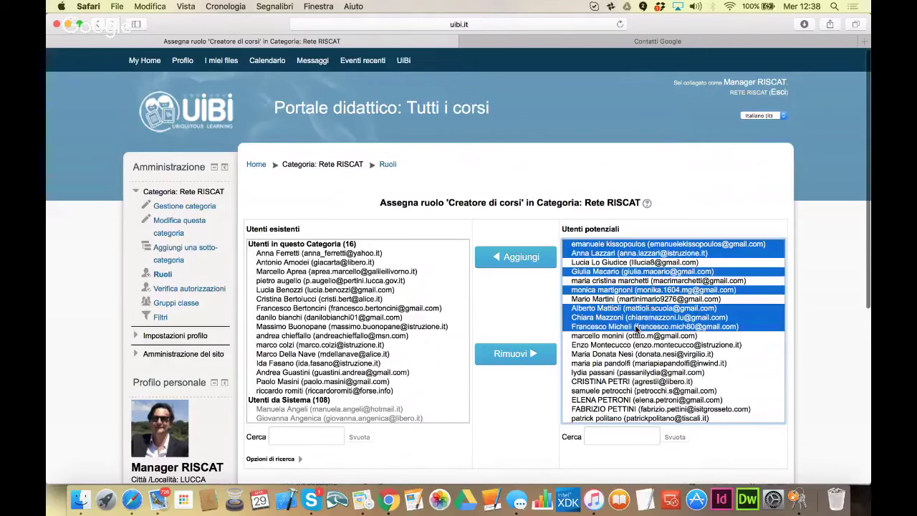
left_click(631, 336, "super")
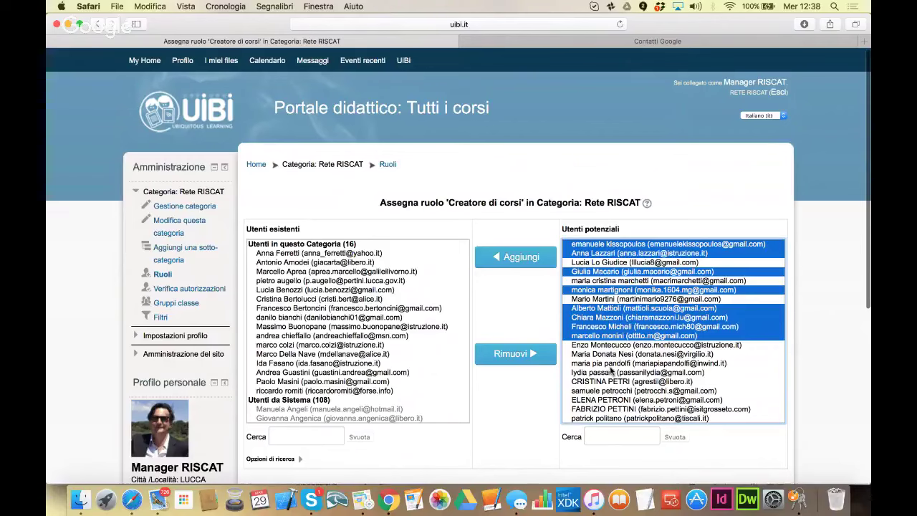
left_click(610, 363, "super")
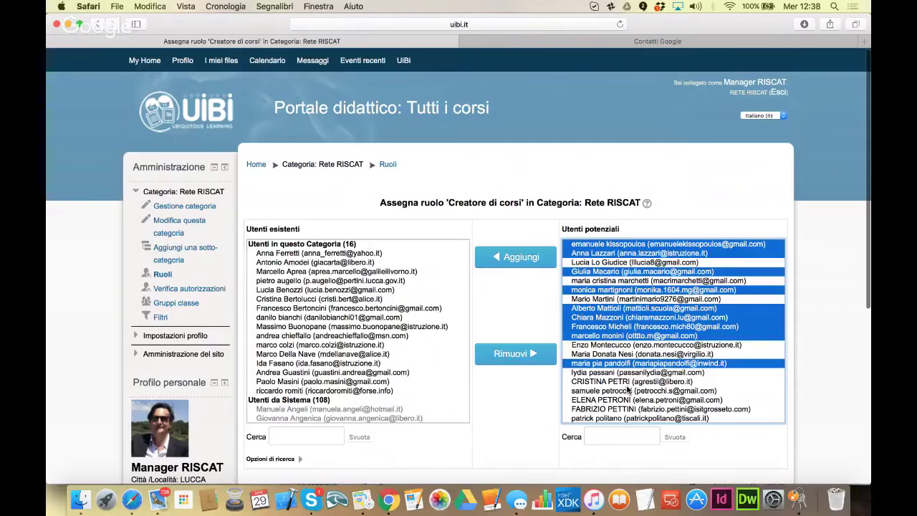
Add the 43rd through 46th potential users to the selection and assign Creatore di corsi to all selected users.
left_click(627, 390, "super")
left_click(628, 390, "super")
left_click(627, 382, "super")
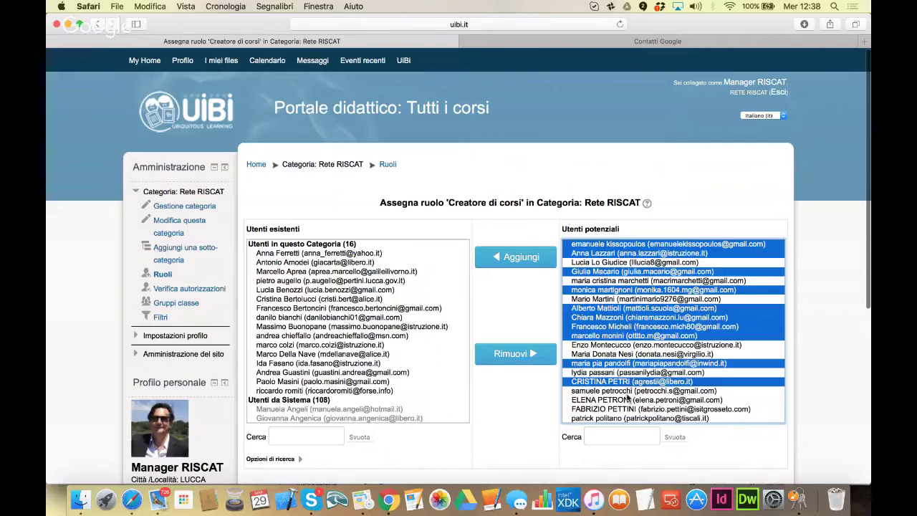
left_click(628, 391, "super")
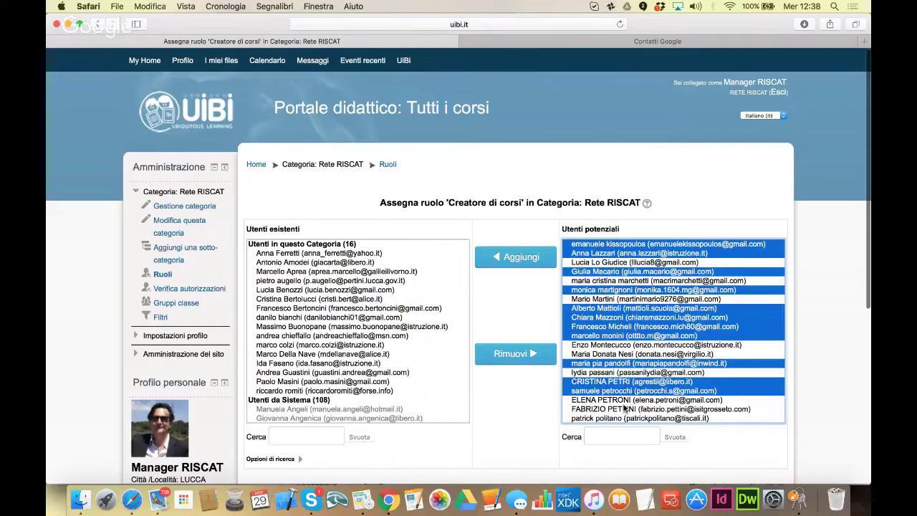
left_click(627, 400, "super")
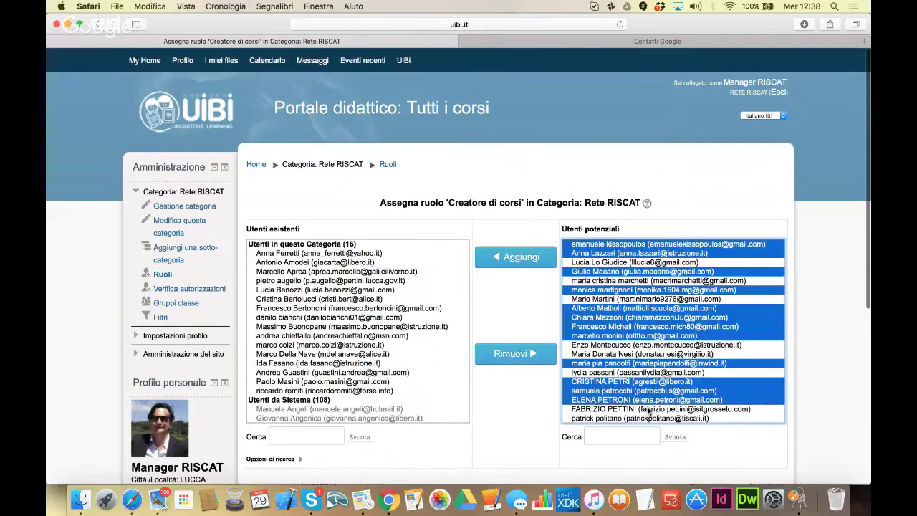
left_click(648, 409, "super")
left_click(532, 260)
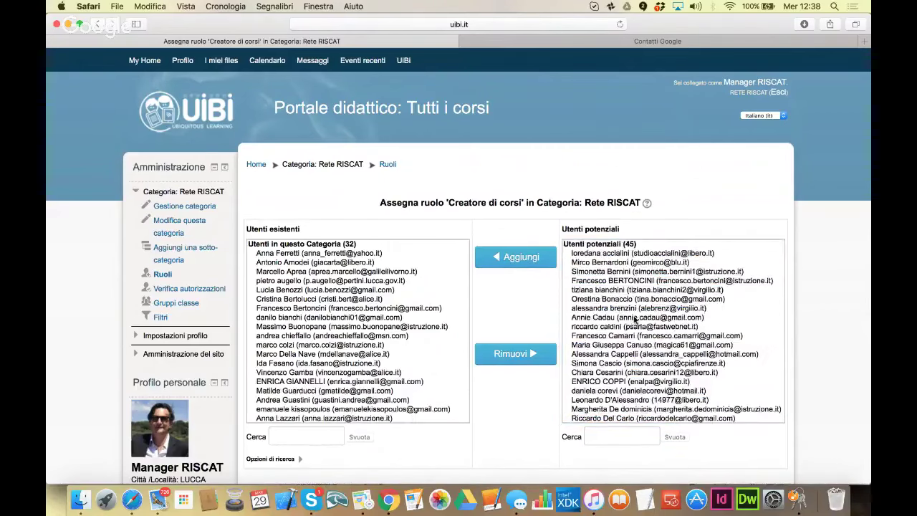
Assign the Creatore di corsi role together to potential users 32, 35, 36, 39, 41 through 43, and 45, the last entry.
scroll(634, 321, "down", 5)
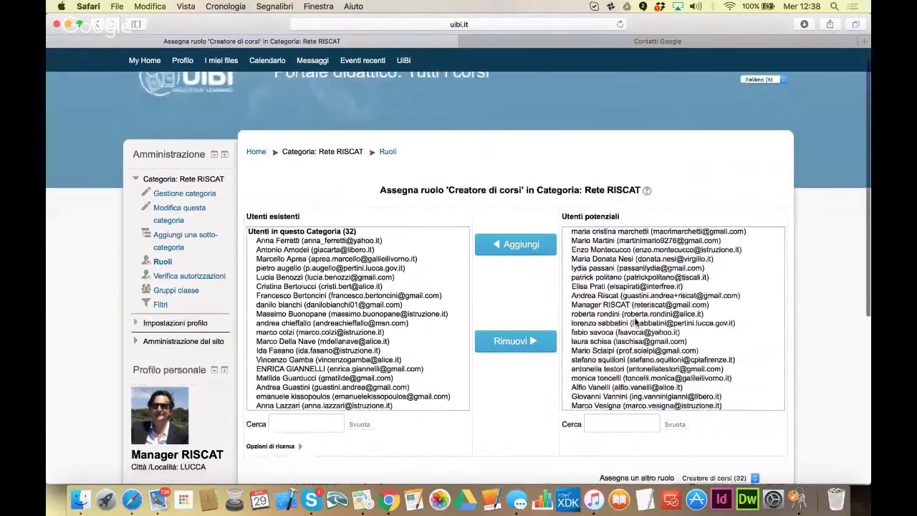
left_click(620, 285)
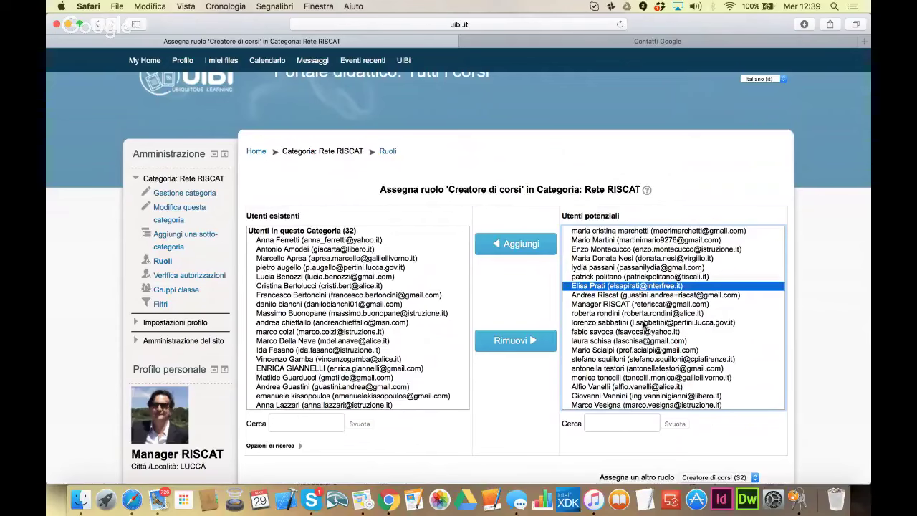
left_click(611, 313, "super")
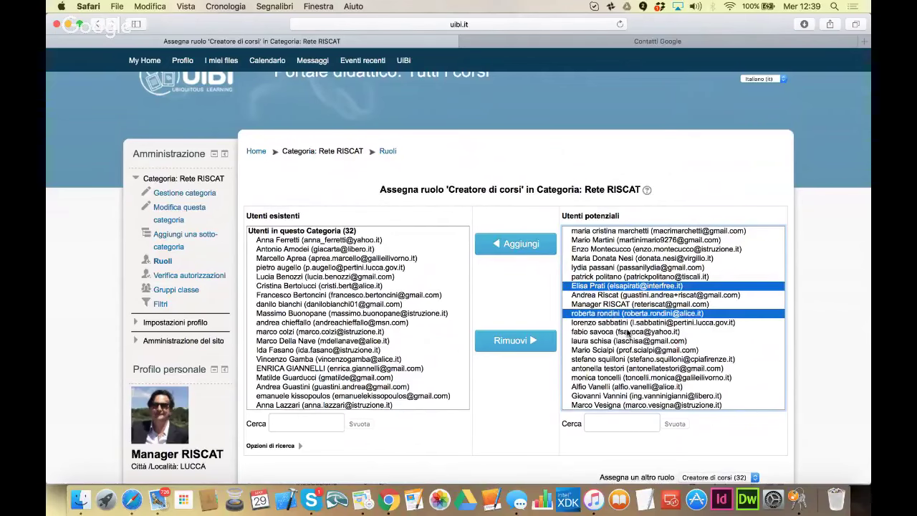
left_click(625, 323, "super")
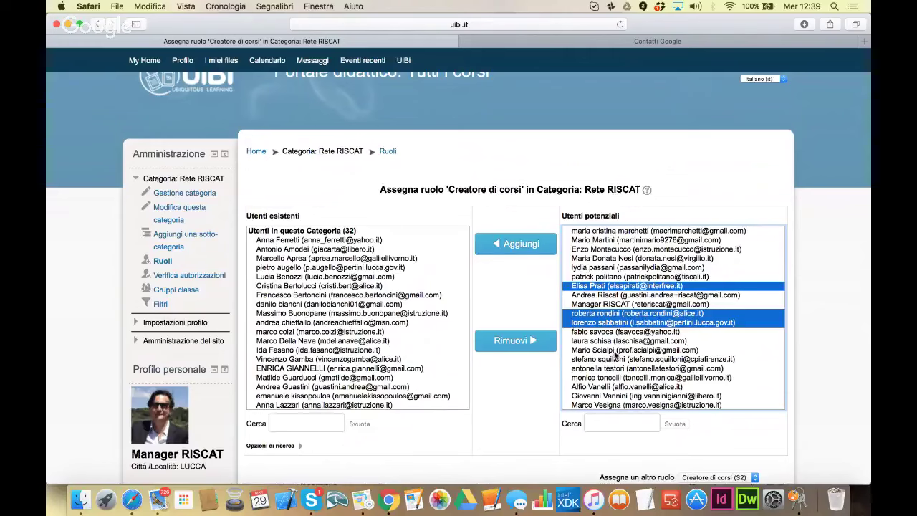
left_click(617, 353, "super")
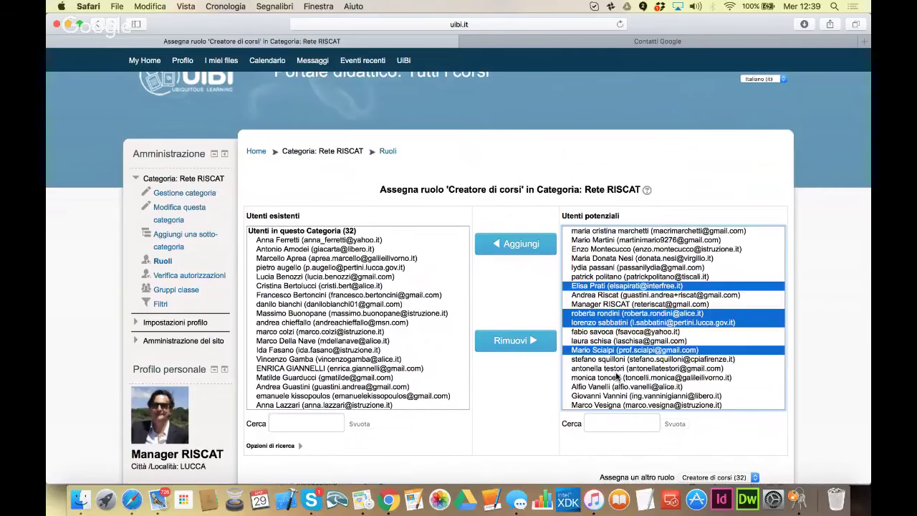
left_click(616, 376, "super")
left_click(649, 367, "super")
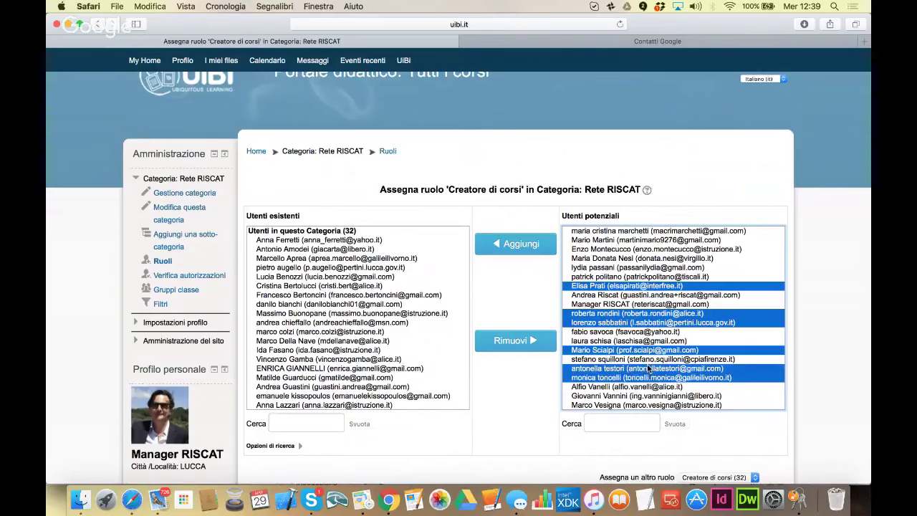
left_click(632, 387, "super")
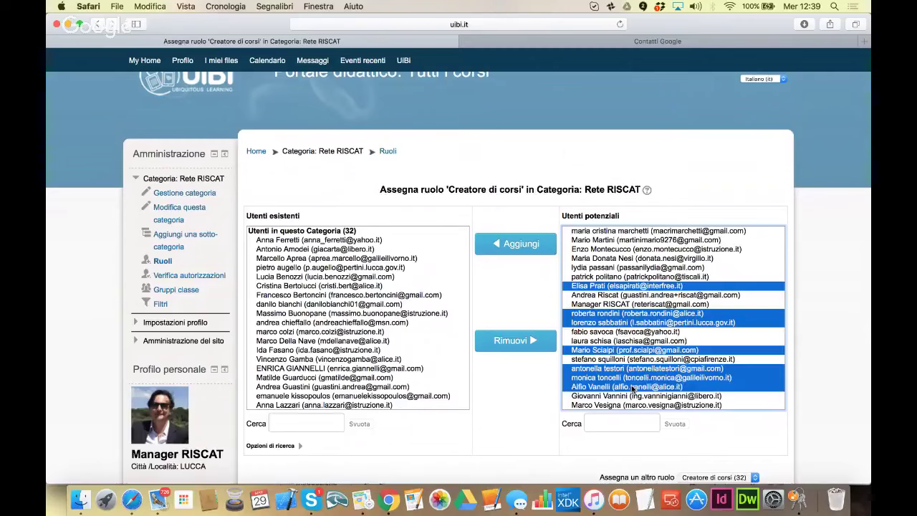
scroll(632, 387, "down", 2)
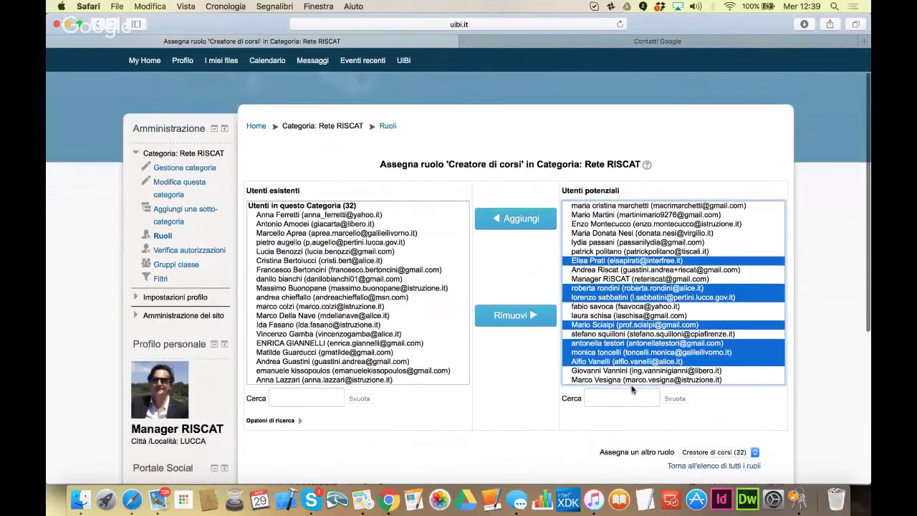
scroll(632, 389, "down", 1)
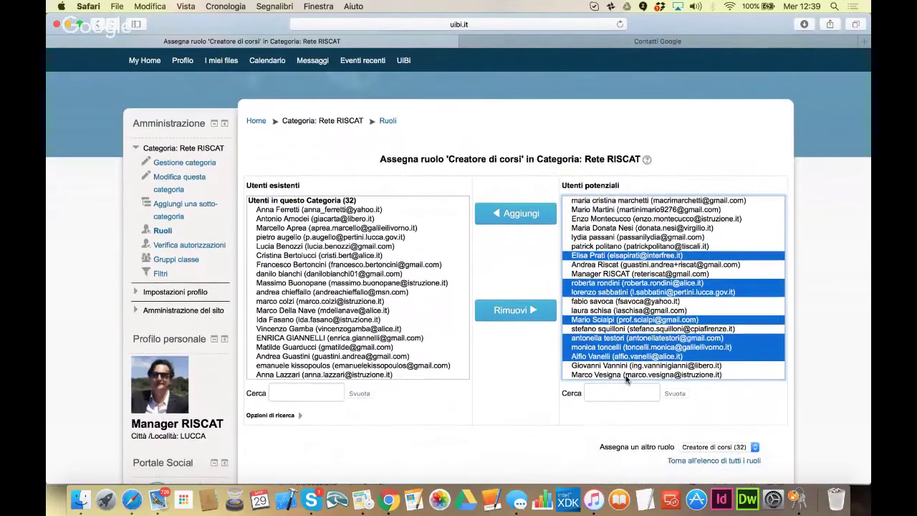
left_click(626, 376, "super")
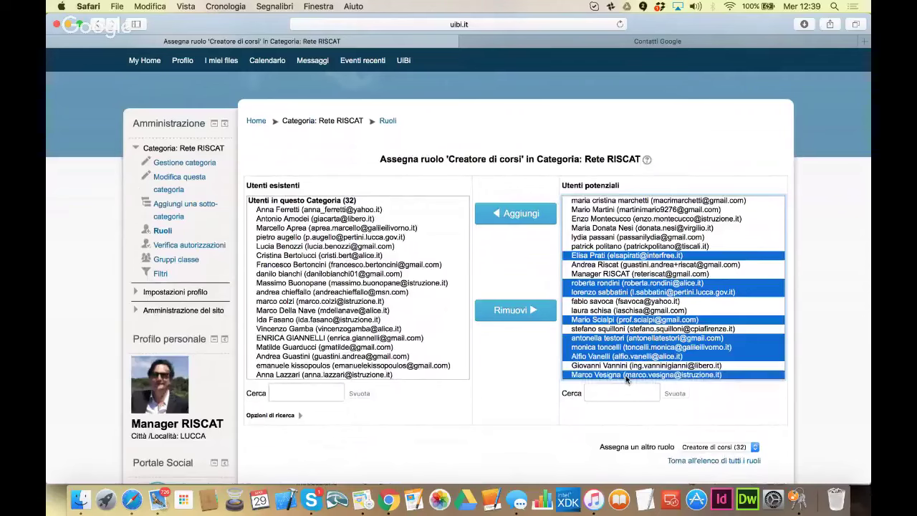
left_click(521, 203)
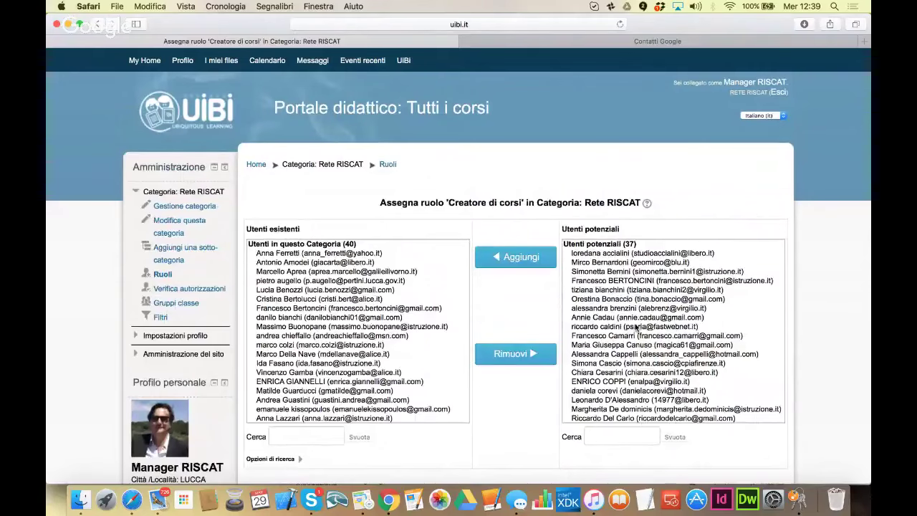
Assign the Creatore di corsi role in Rete RISCAT to the fourteenth user in the potential users list.
left_click(623, 373)
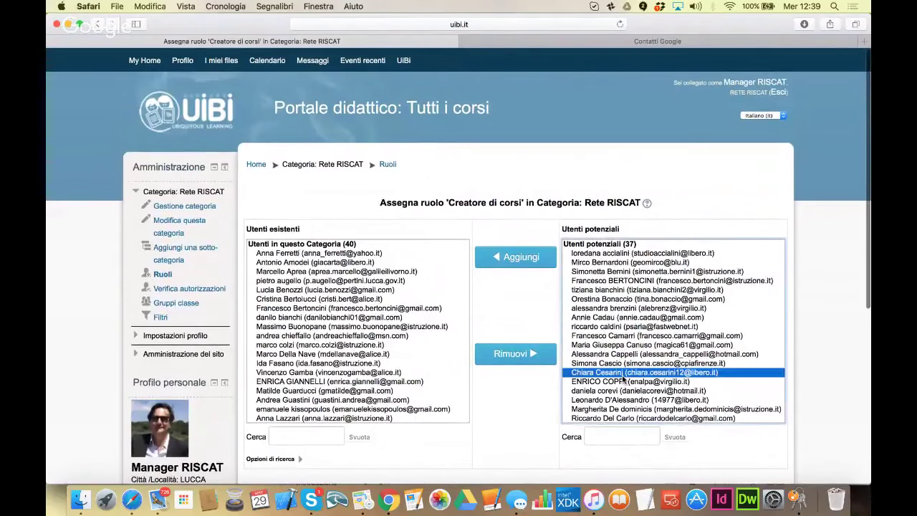
left_click(534, 256)
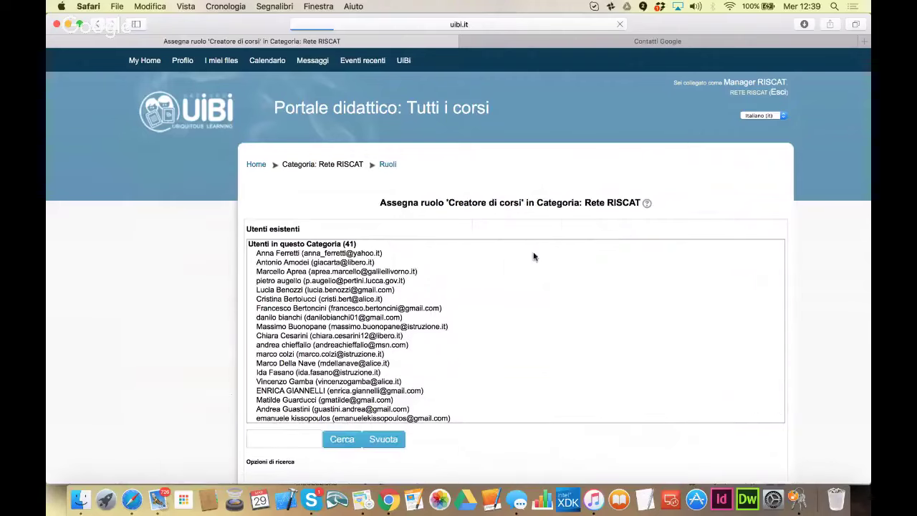
scroll(625, 319, "down", 1)
scroll(625, 319, "down", 4)
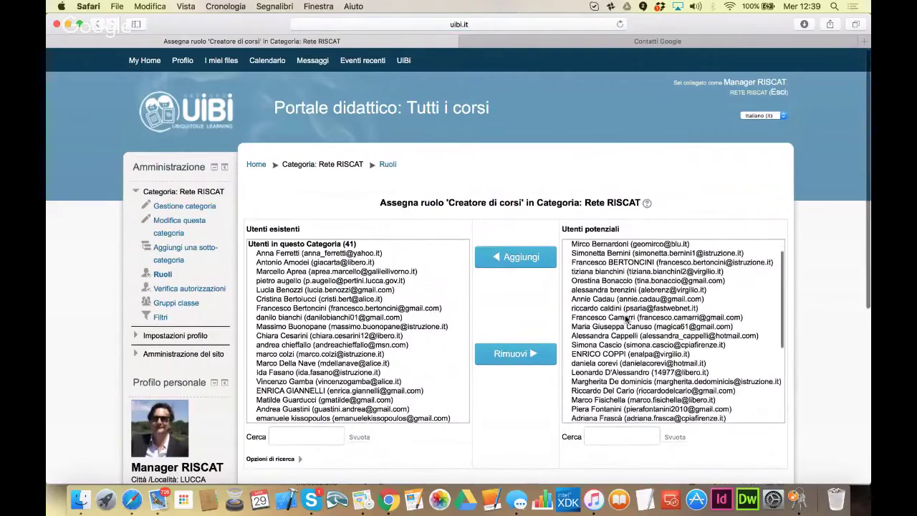
Look through the remaining potential users for the Creatore di corsi role and select the twelfth one in the list.
scroll(625, 319, "down", 1)
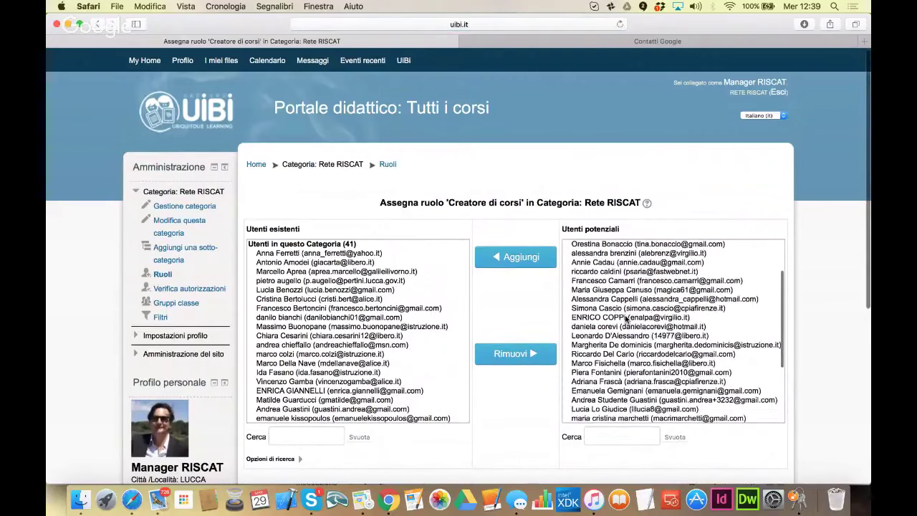
scroll(676, 384, "down", 2)
scroll(676, 383, "down", 2)
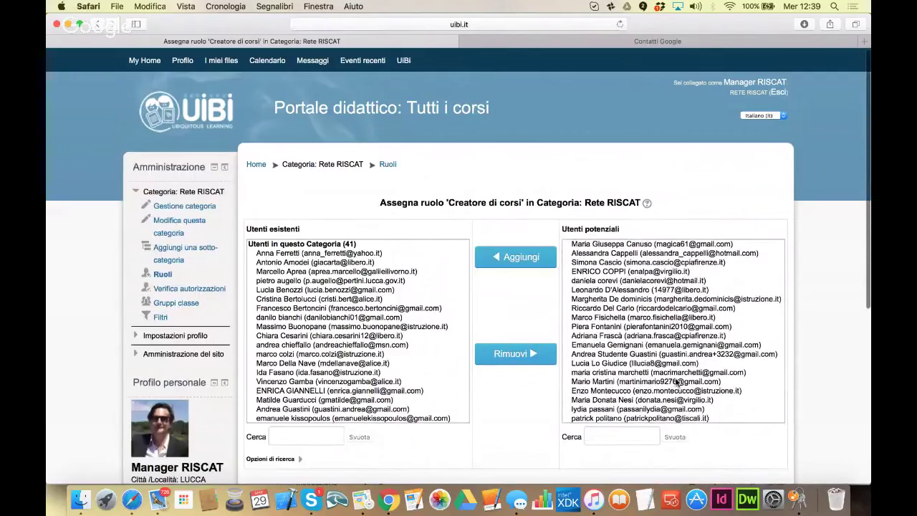
scroll(676, 384, "up", 5)
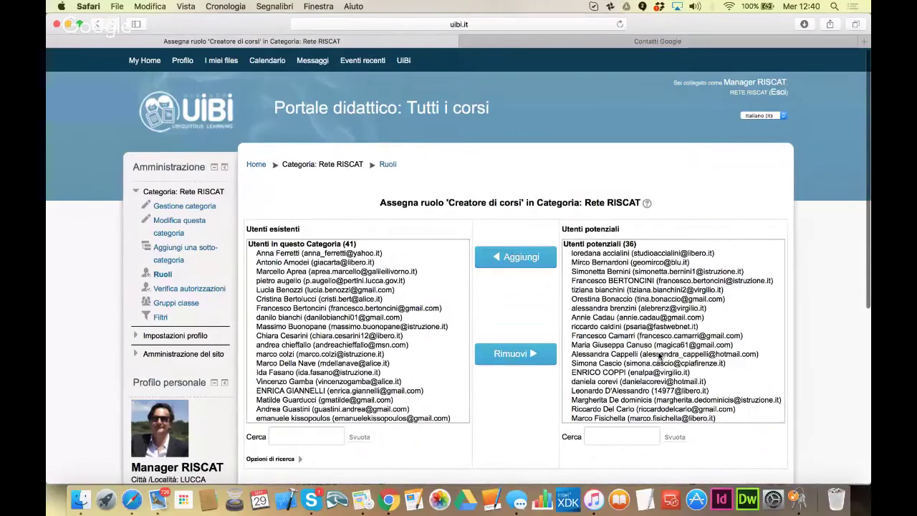
left_click(659, 354)
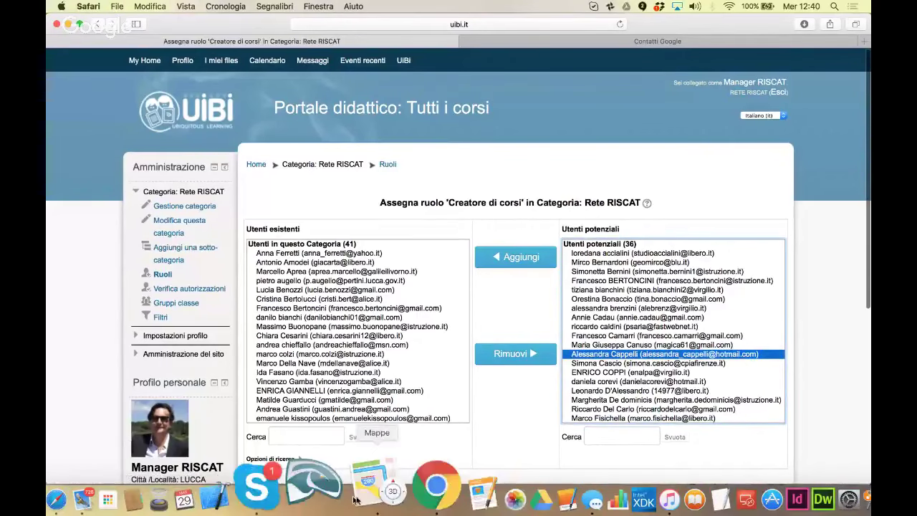
Switch to Chrome and open the Rete RISCAT category from the Progettare e facilitare un corso Blended page.
left_click(390, 490)
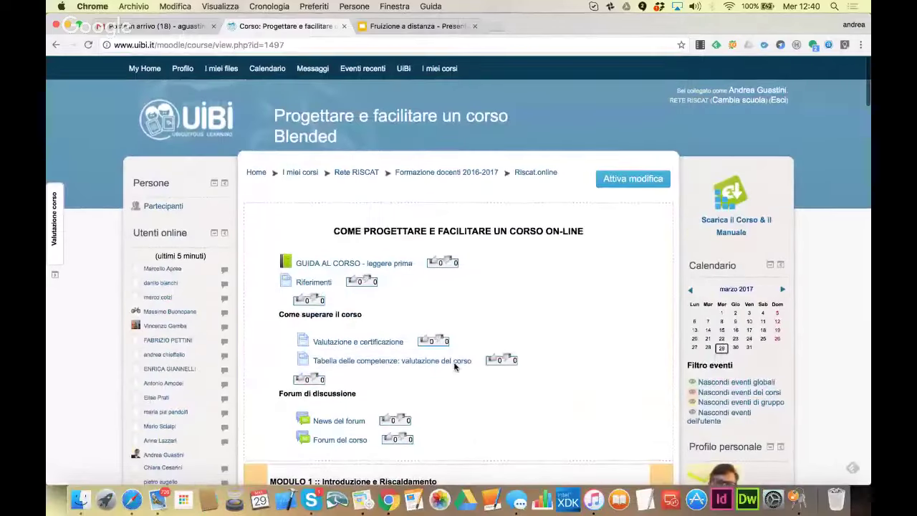
left_click(369, 176)
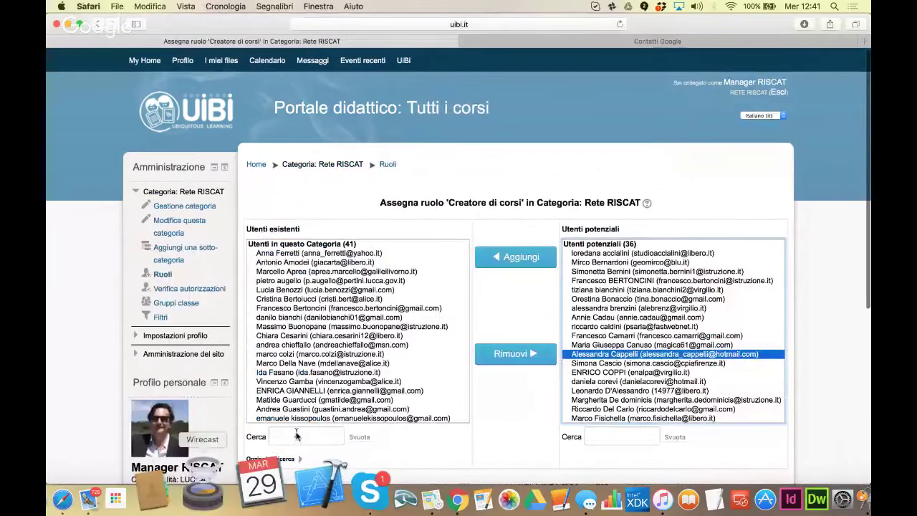
In Safari, examine the lists of potential and existing users for the Creatore di corsi role in Rete RISCAT.
scroll(643, 380, "down", 10)
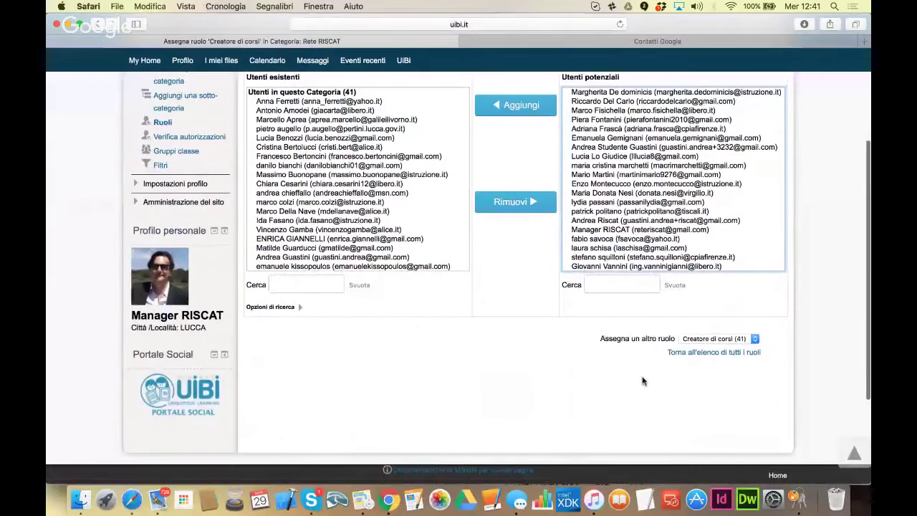
scroll(636, 233, "up", 3)
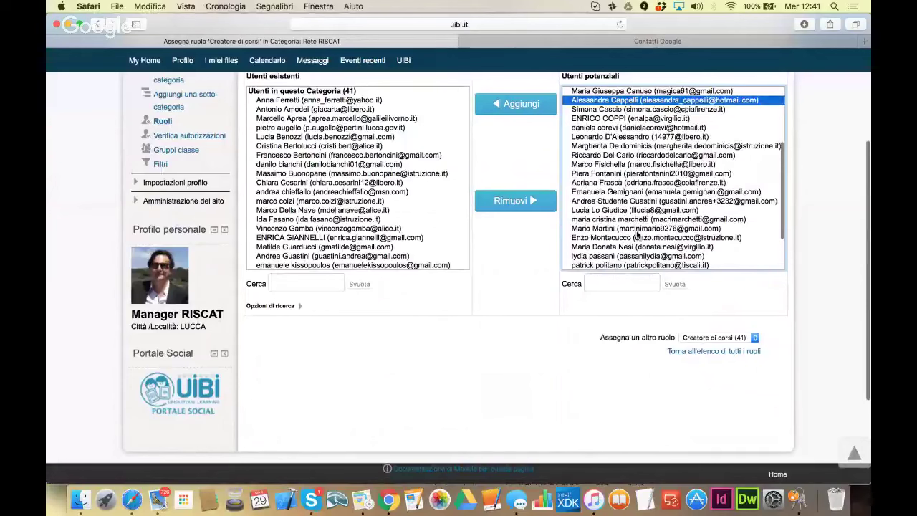
scroll(637, 235, "up", 8)
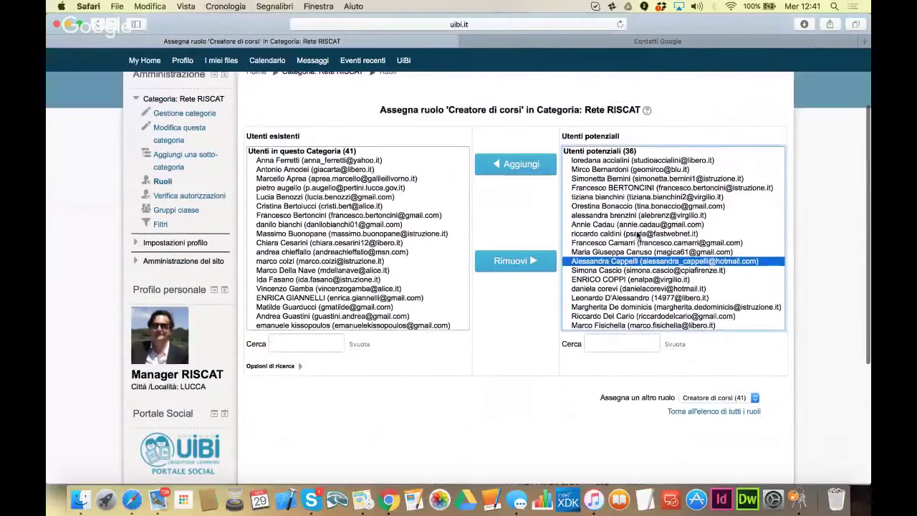
scroll(391, 192, "down", 5)
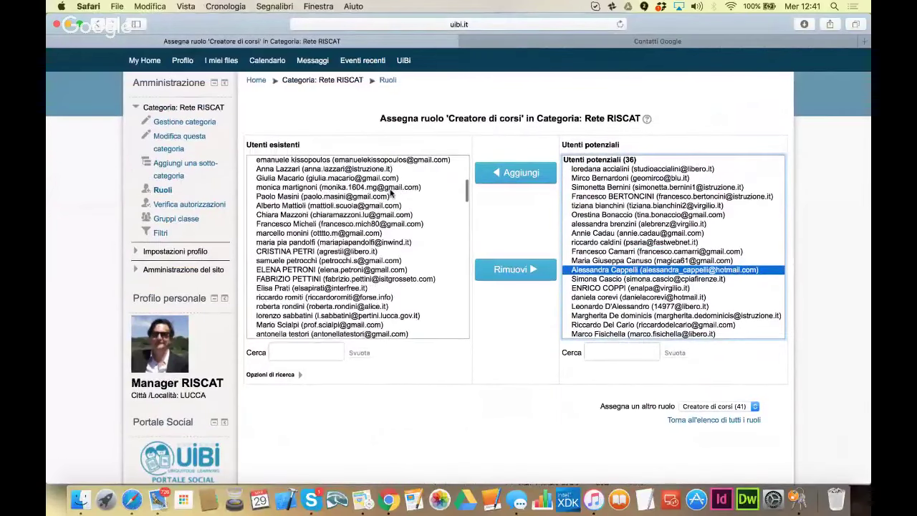
scroll(391, 192, "down", 2)
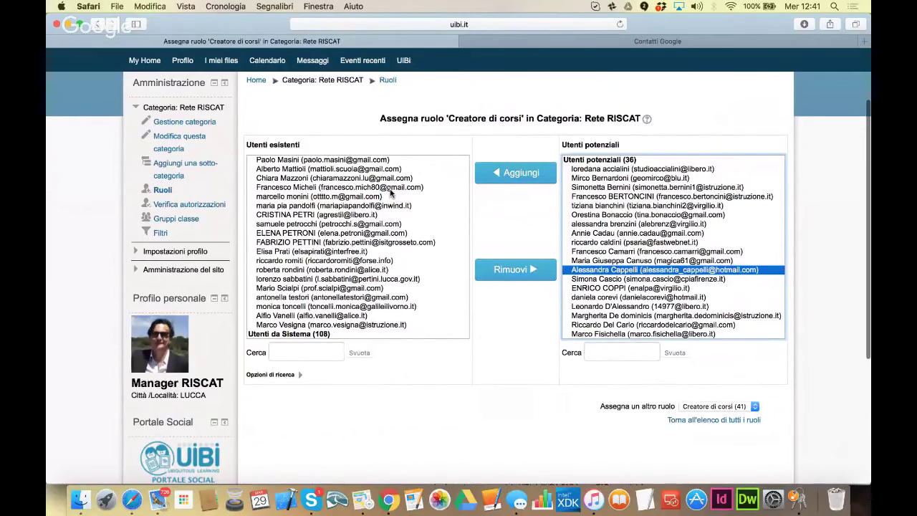
scroll(390, 192, "up", 5)
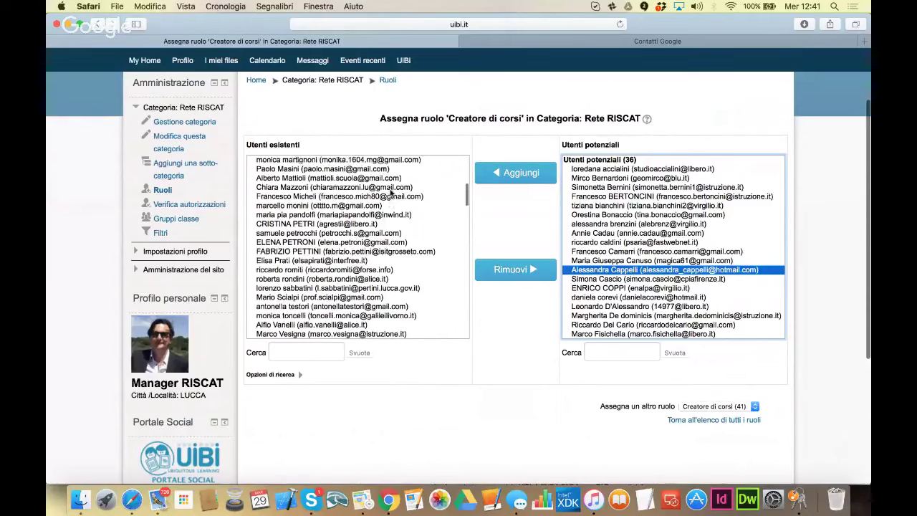
scroll(391, 192, "up", 5)
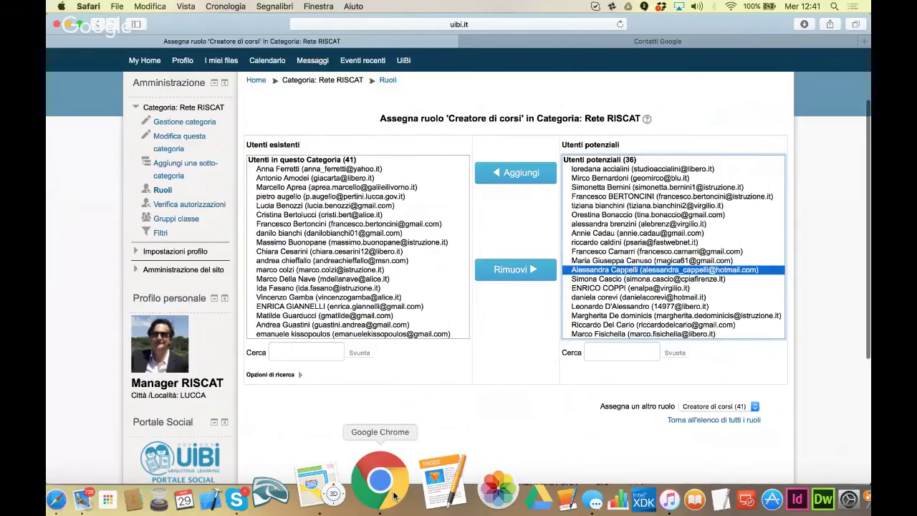
Look at the Rete RISCAT category in Chrome, switch back to Safari and open the same category from the portal's home page.
left_click(394, 506)
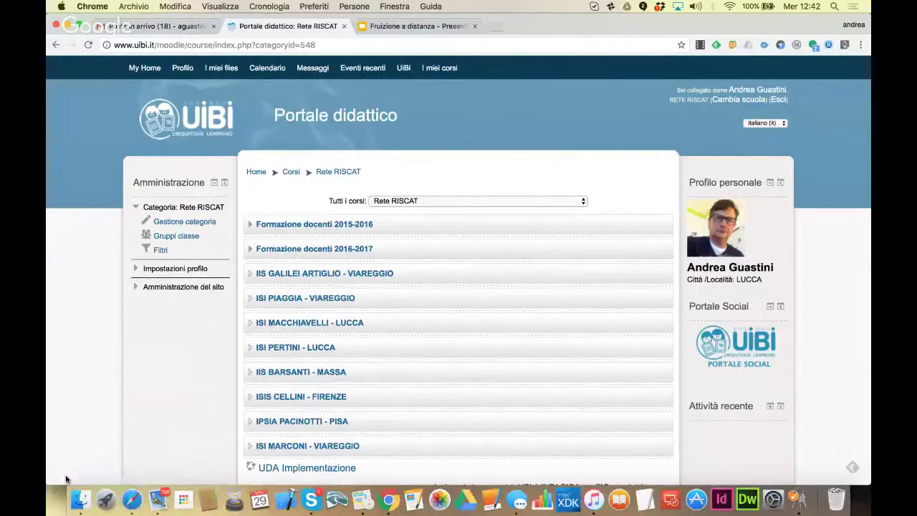
left_click(133, 499)
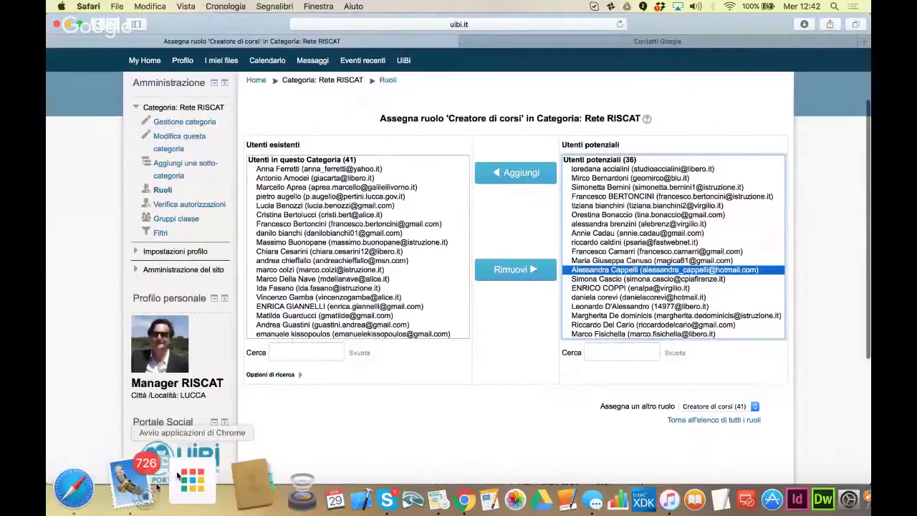
left_click(265, 80)
scroll(442, 283, "down", 2)
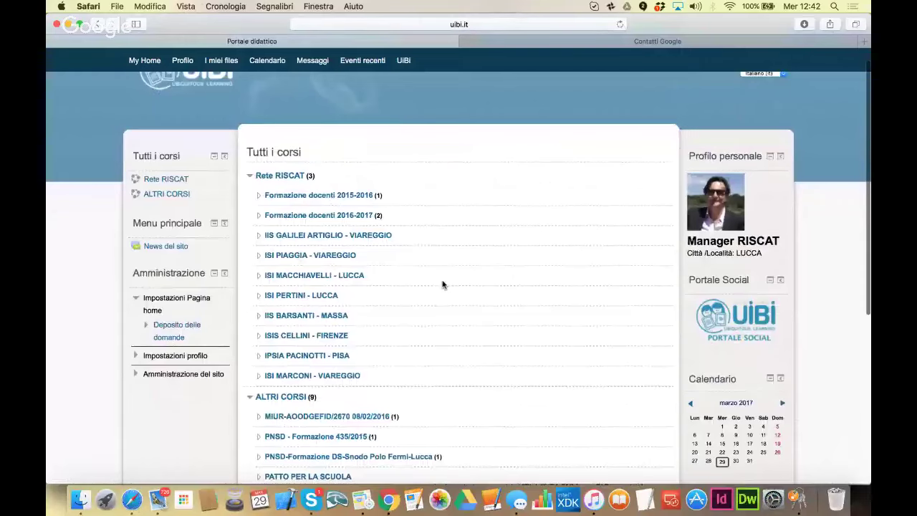
scroll(392, 254, "up", 1)
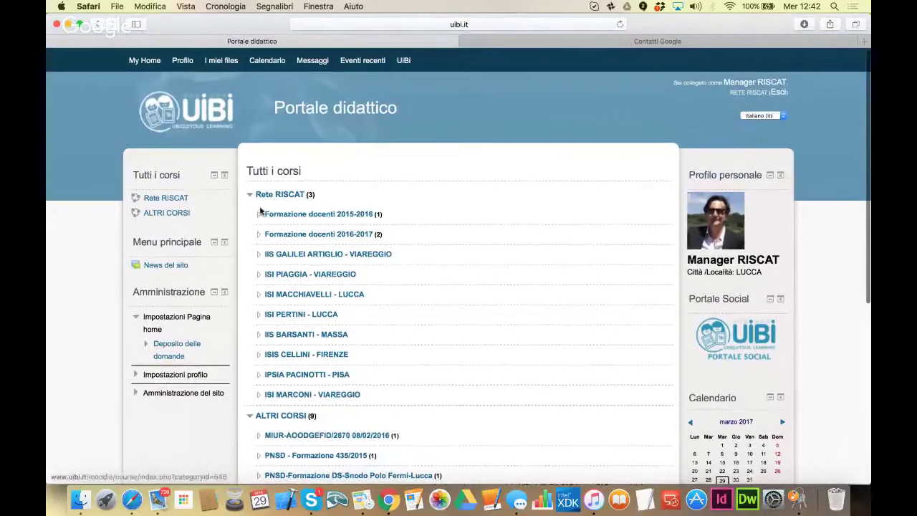
left_click(287, 197)
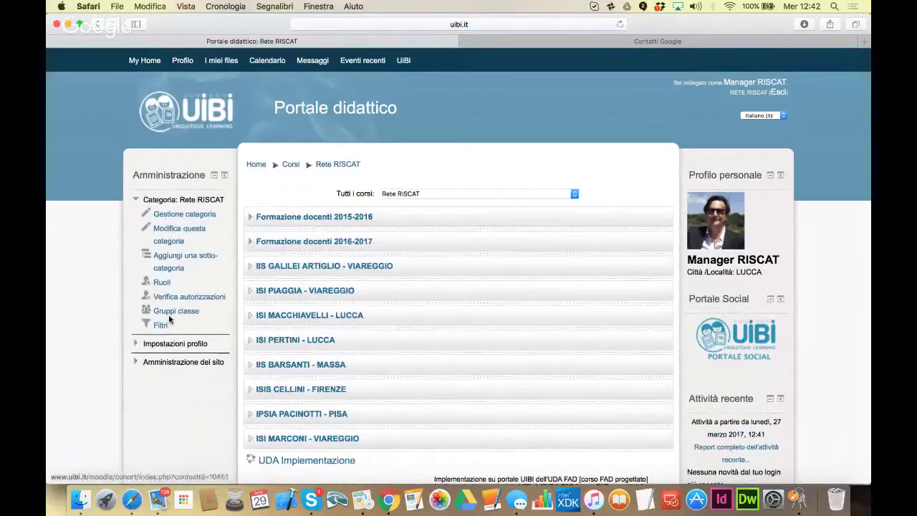
Open the settings of the Rete RISCAT category and look over its fields.
left_click(179, 235)
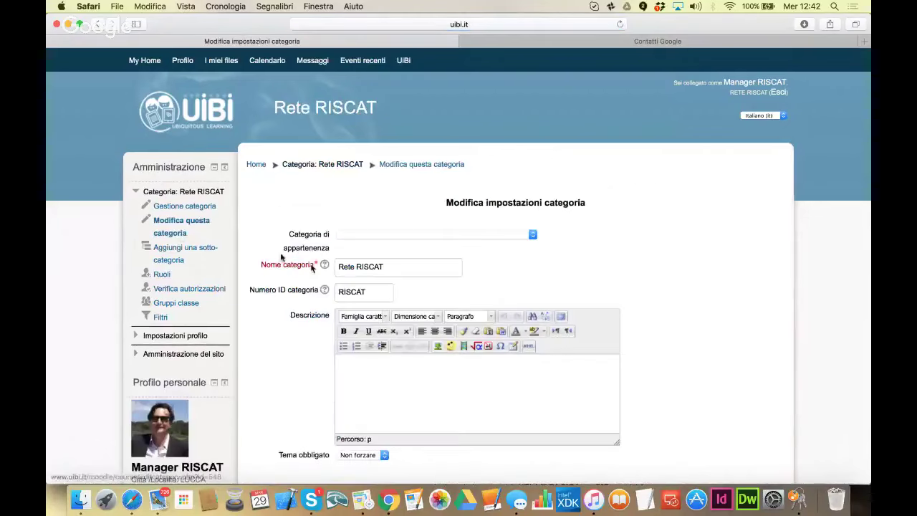
scroll(286, 251, "down", 1)
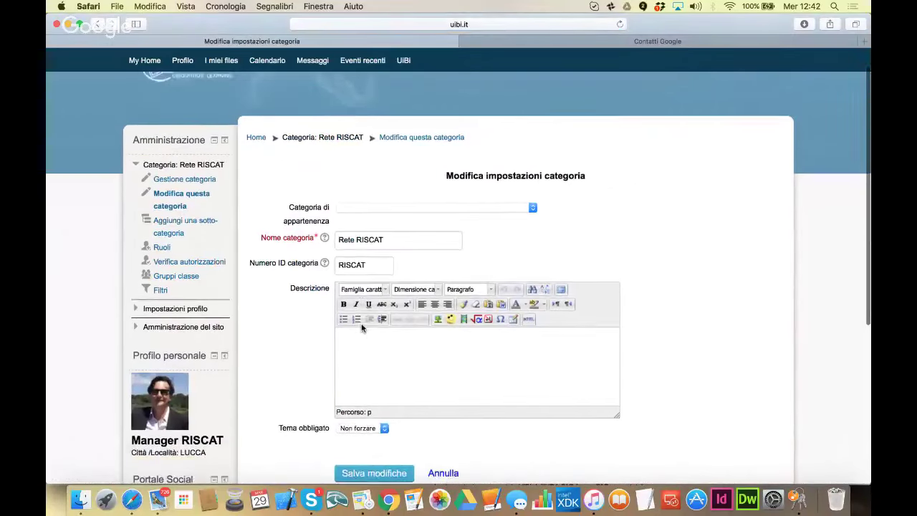
Start a new subcategory under Rete RISCAT and name it TEST UDA BLENDED.
left_click(206, 228)
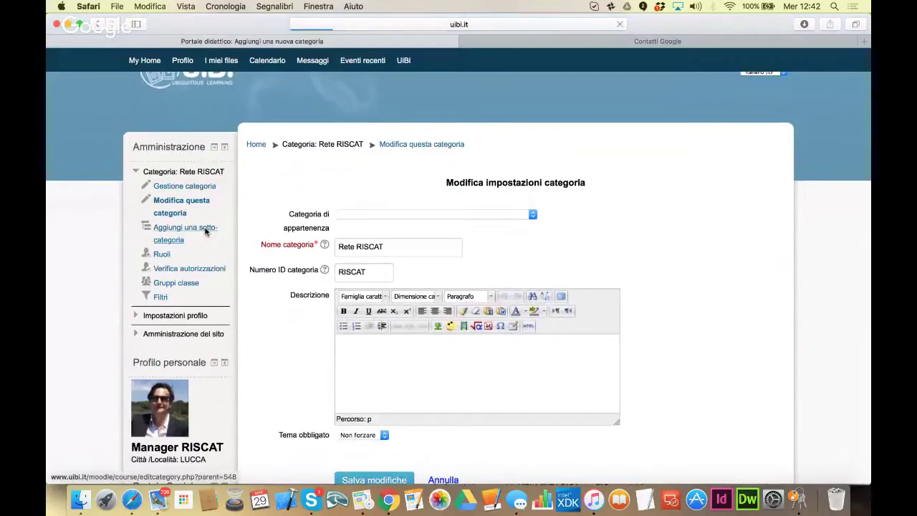
left_click(352, 269)
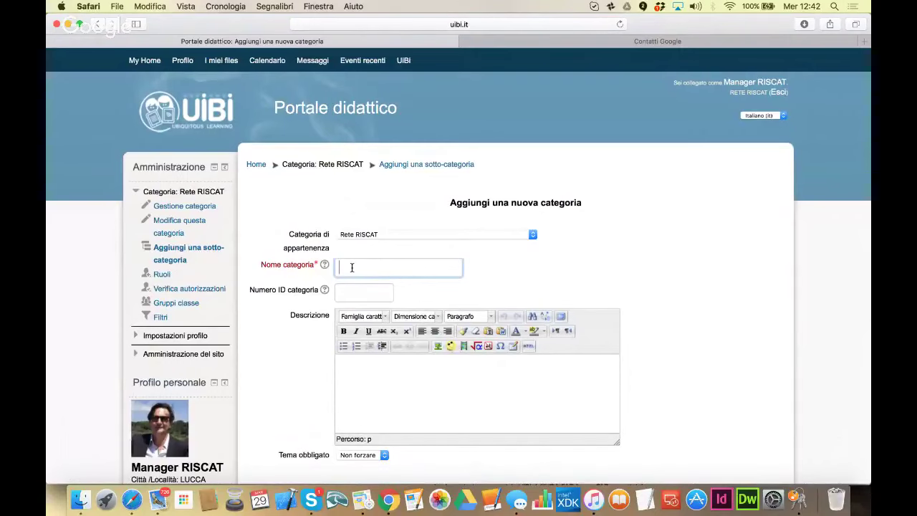
type("TEST UDA BLENDED")
right_click(396, 367)
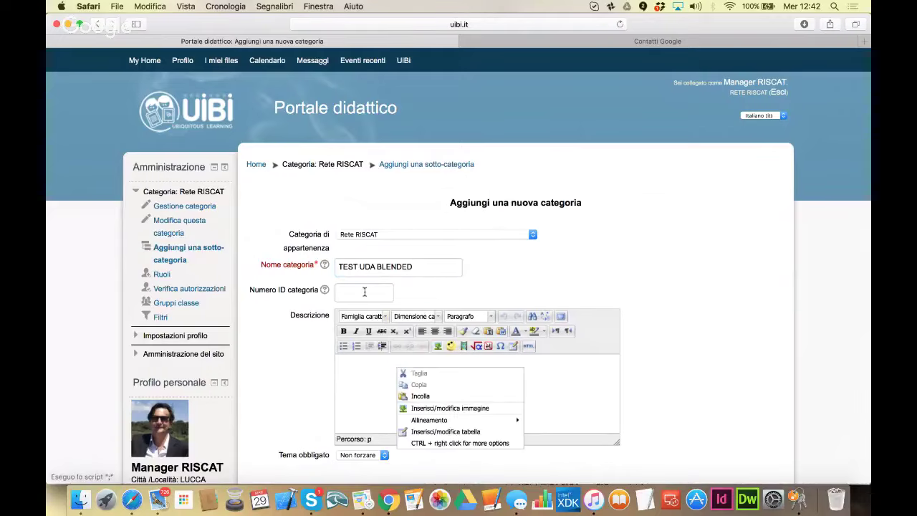
left_click(356, 382)
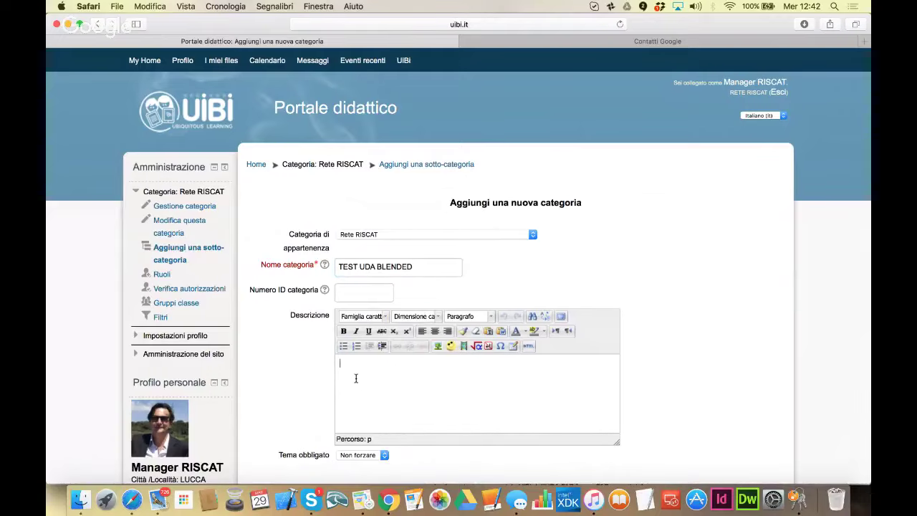
type("CATE")
key("BackSpace")
key("BackSpace")
key("BackSpace")
key("BackSpace")
Create the TEST UDA BLENDED subcategory with the ID number and description left empty.
scroll(356, 378, "down", 3)
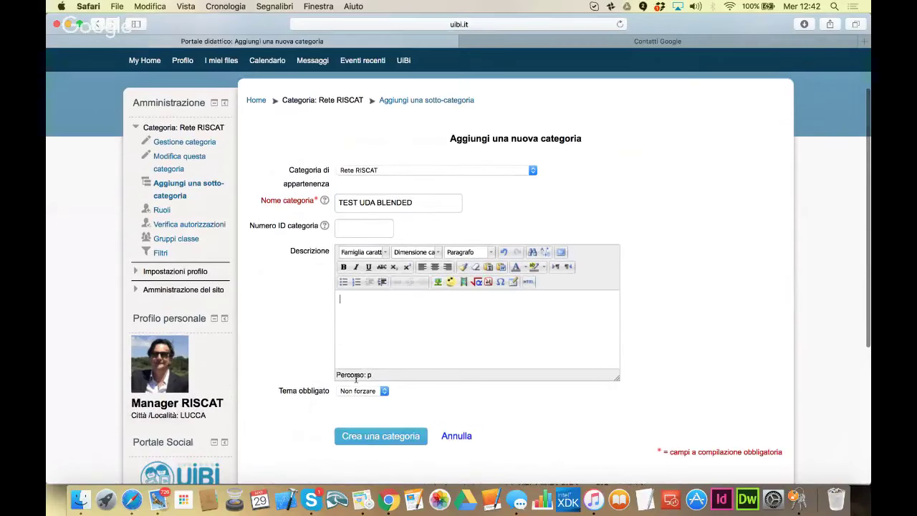
left_click(372, 431)
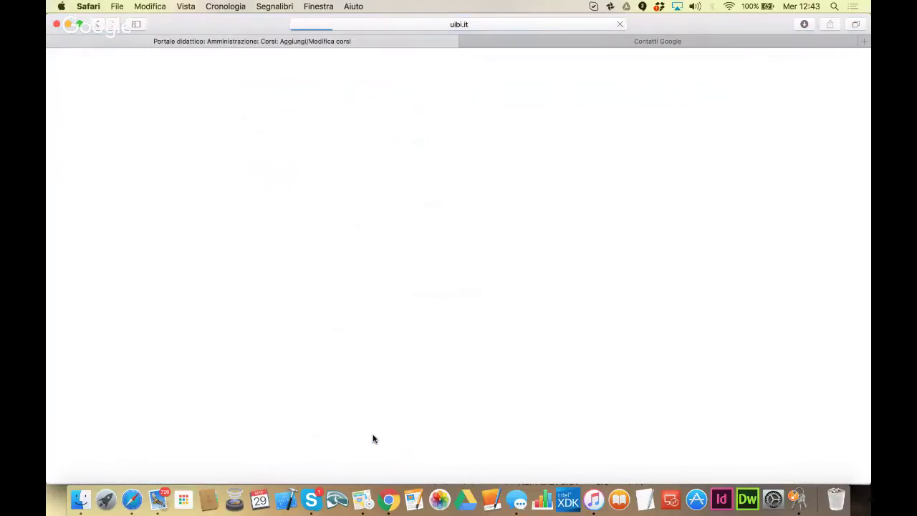
Switch to Chrome and reload the Rete RISCAT category page to check its list of subcategories.
left_click(389, 491)
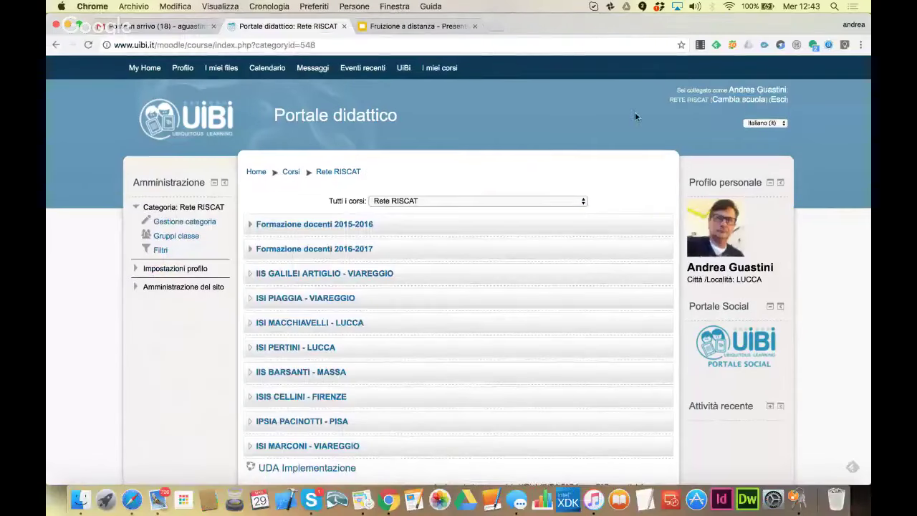
left_click(89, 46)
scroll(352, 207, "down", 1)
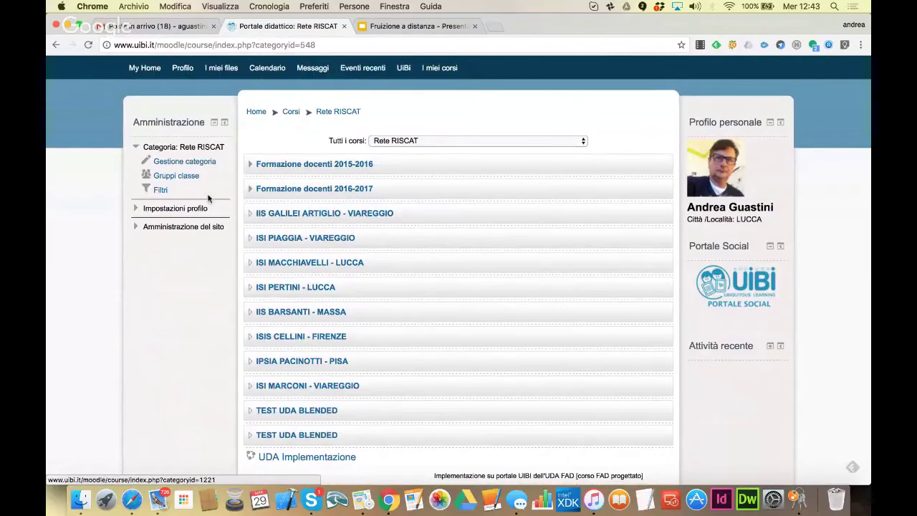
Switch to Safari and open the TEST UDA BLENDED category for editing.
left_click(137, 481)
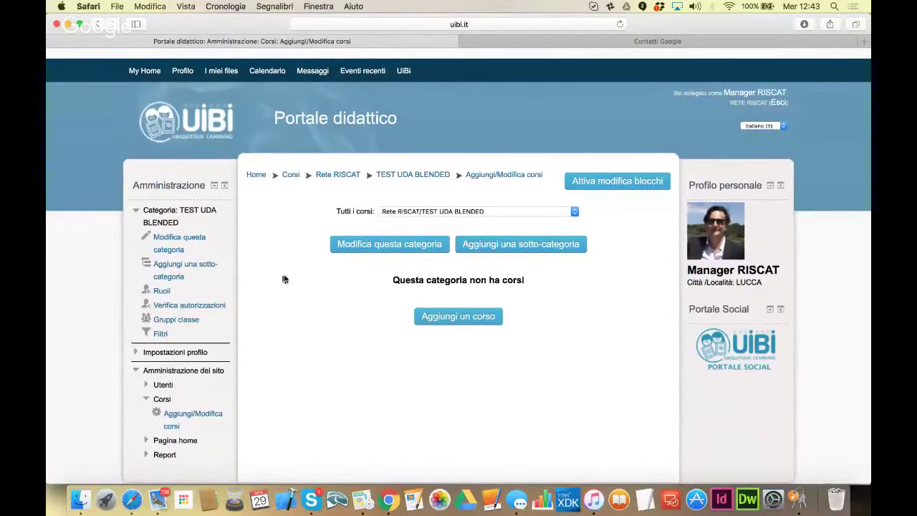
left_click(371, 251)
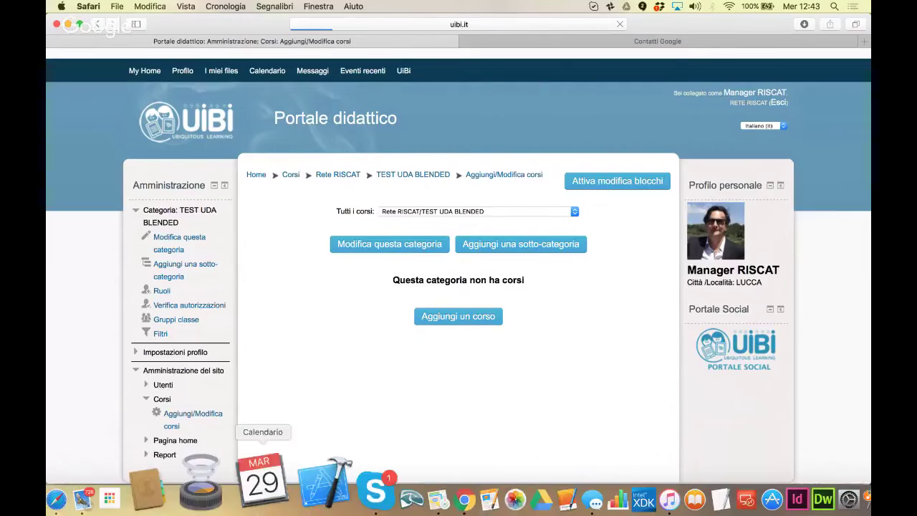
Switch to Chrome and open the first TEST UDA BLENDED subcategory in the Rete RISCAT list.
left_click(394, 458)
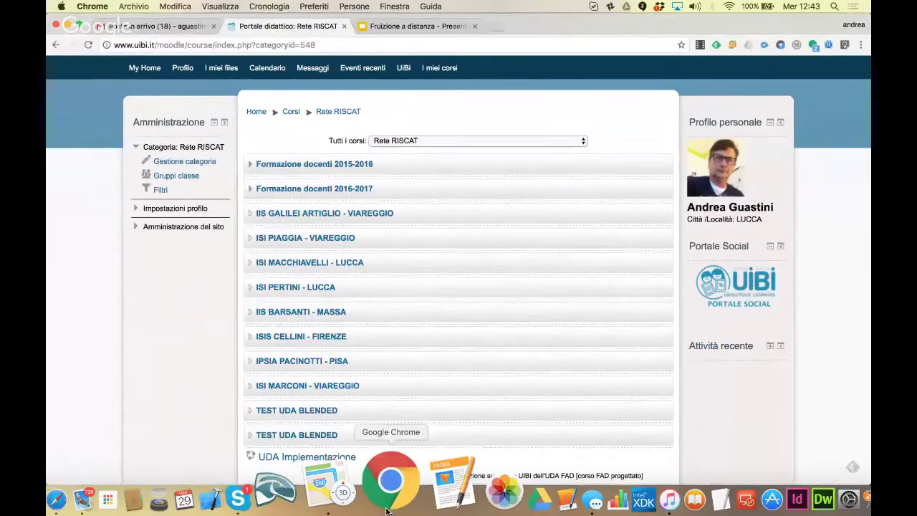
left_click(321, 412)
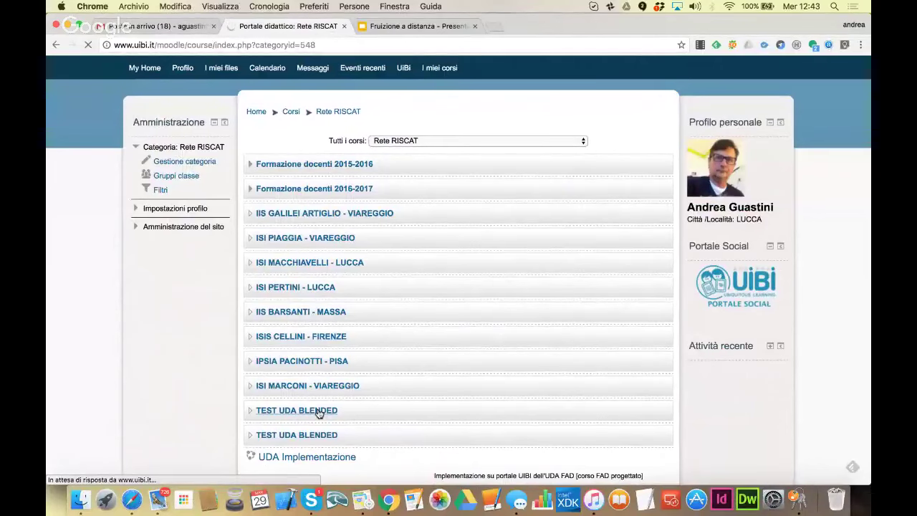
scroll(319, 413, "down", 1)
scroll(319, 413, "down", 2)
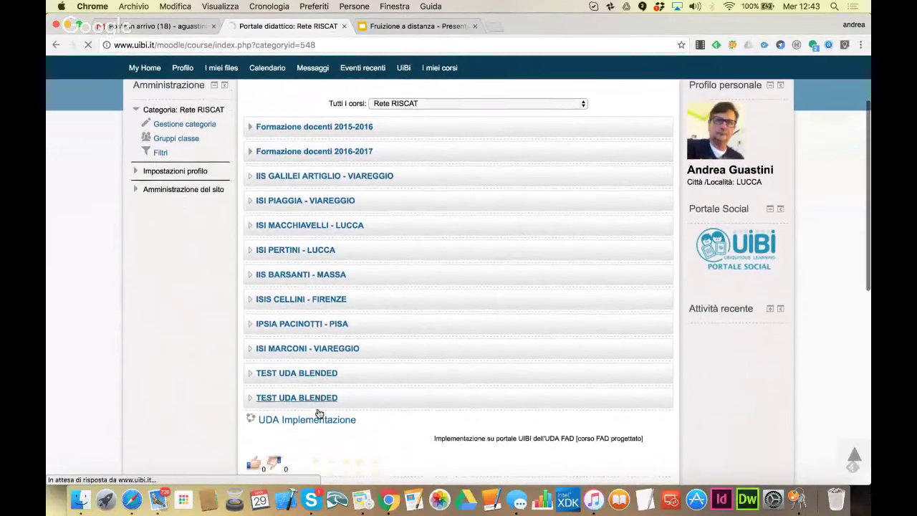
scroll(319, 413, "down", 2)
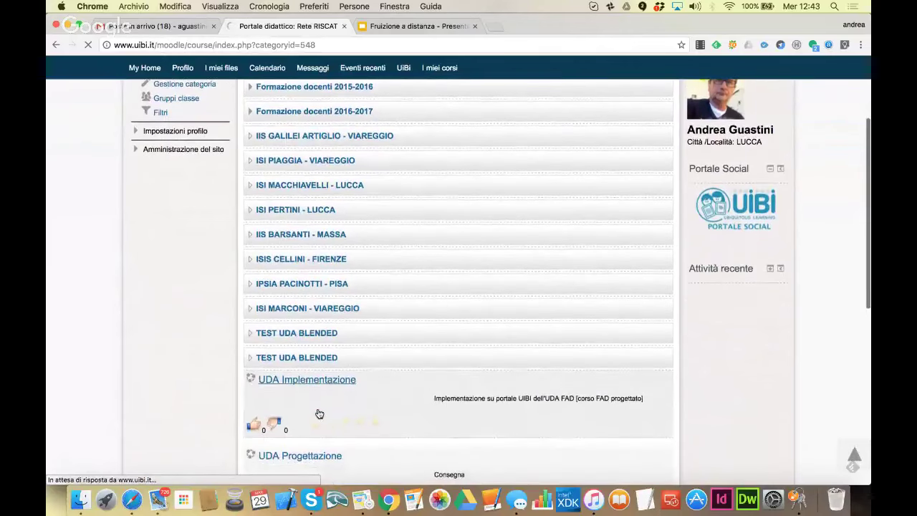
scroll(340, 460, "down", 1)
left_click(340, 455)
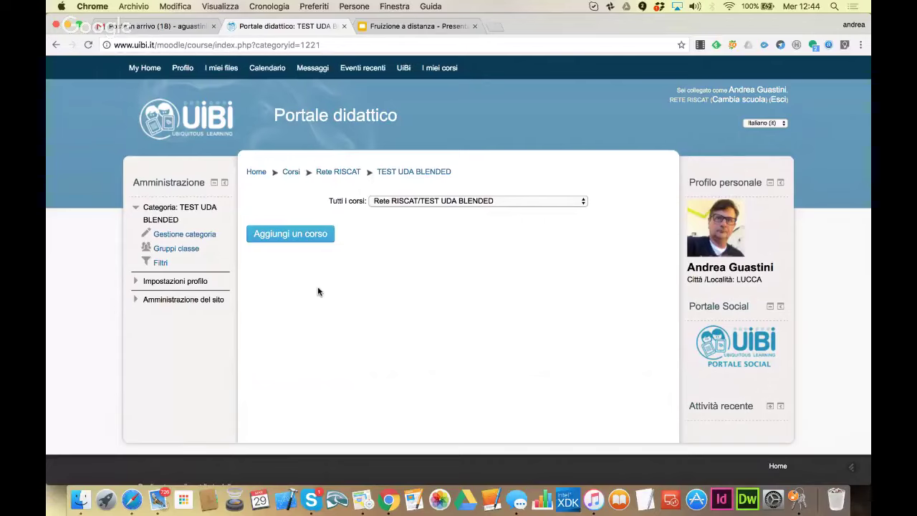
Add a new course in TEST UDA BLENDED and set its title to "UDA - " followed by the teacher's surname in capitals.
left_click(289, 232)
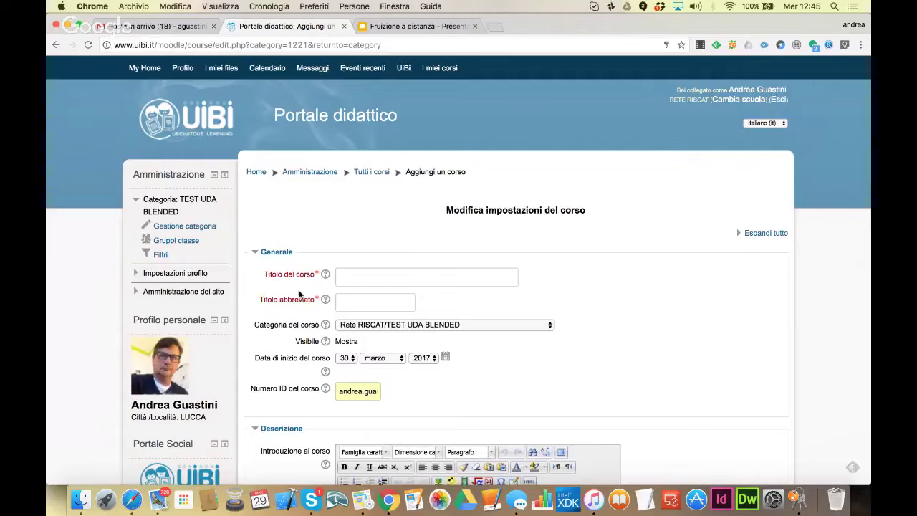
left_click(363, 277)
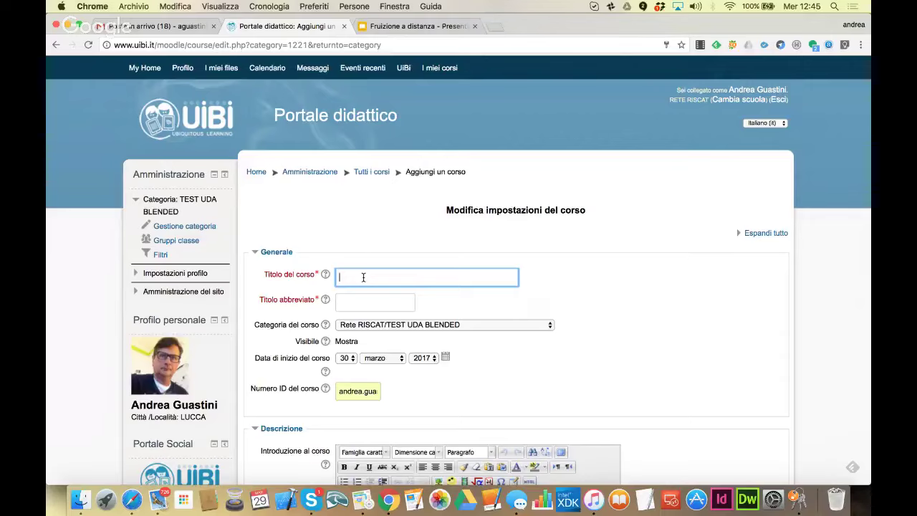
type("UDA - GUASTI")
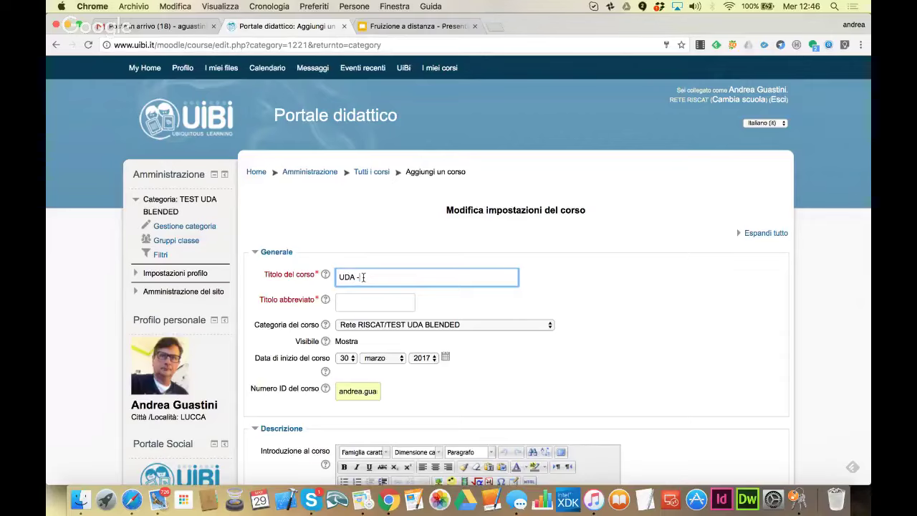
type("NI")
Check the help on abbreviated titles and set the course's abbreviated title to "2017-RISCAT-" followed by the teacher's surname.
left_click(357, 306)
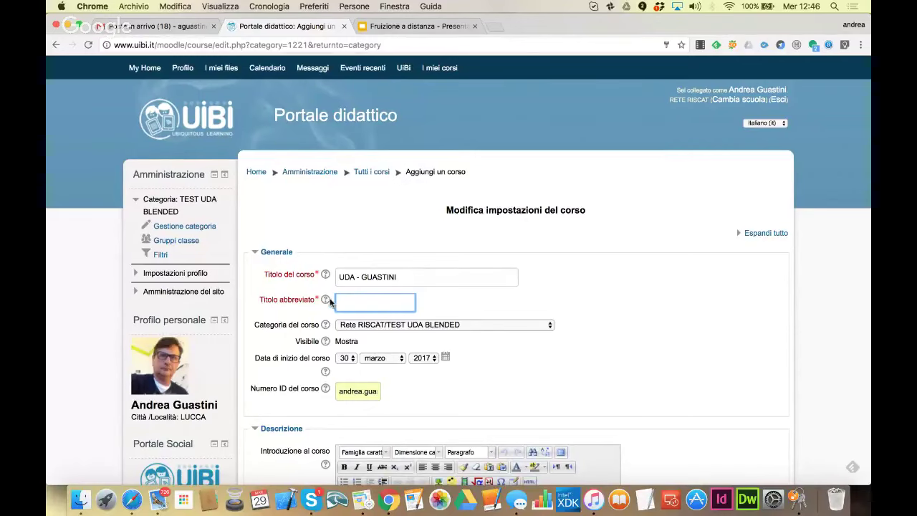
left_click(326, 300)
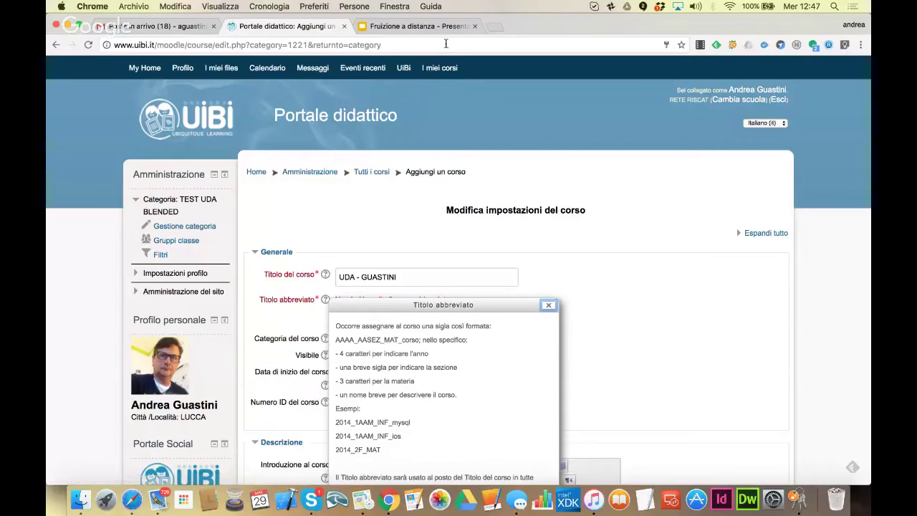
mouse_move(439, 66)
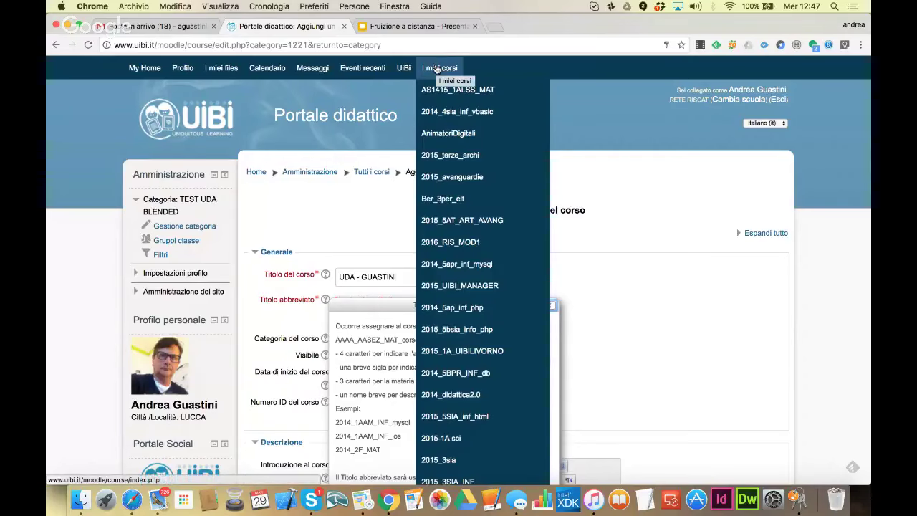
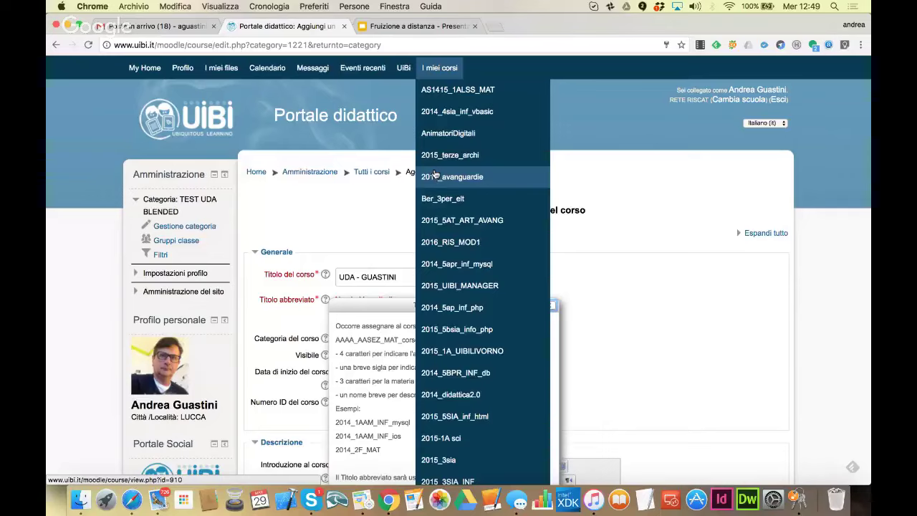
left_click(614, 266)
left_click(369, 313)
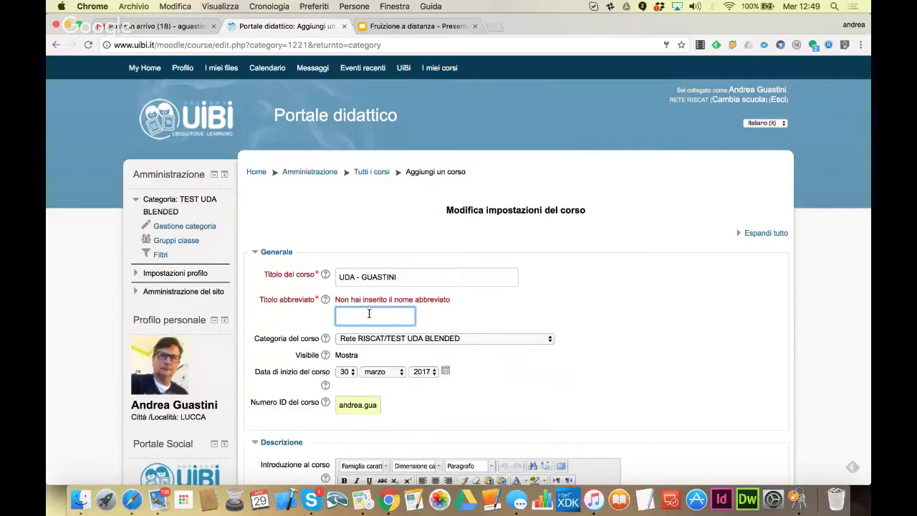
type("20")
type("17")
type("-RISCAT")
type("-GUASTINI")
Clear the autofilled ID number of the course.
scroll(479, 396, "down", 1)
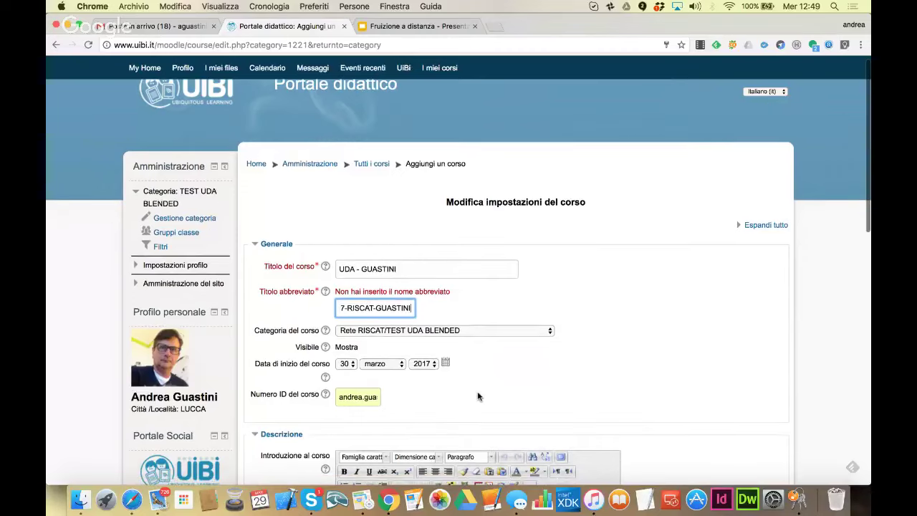
scroll(430, 380, "down", 3)
left_click(361, 344)
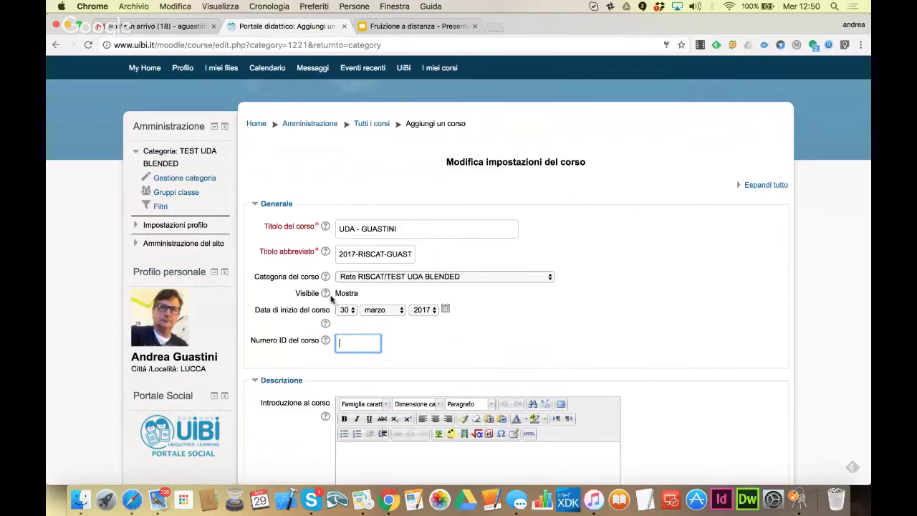
Enter "Unità di apprendimento sulla Fruizione a Distana" as the course introduction.
scroll(420, 398, "down", 1)
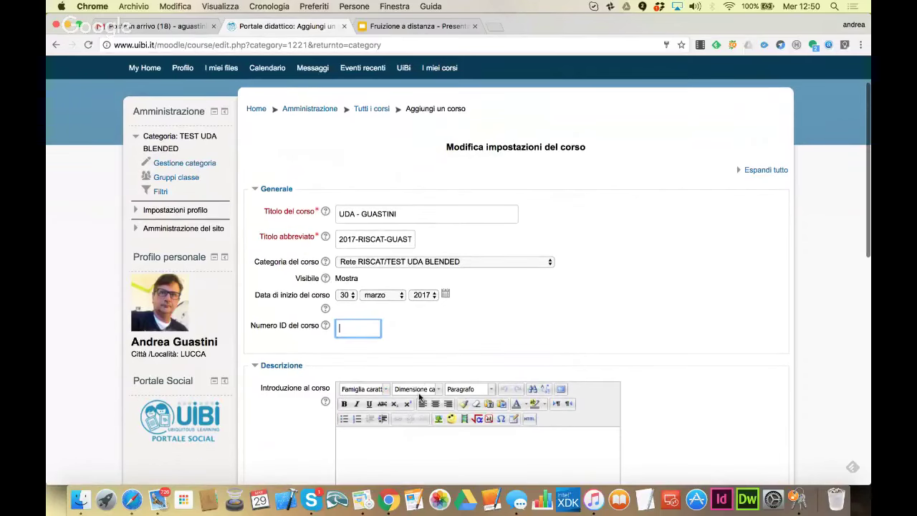
scroll(420, 398, "down", 4)
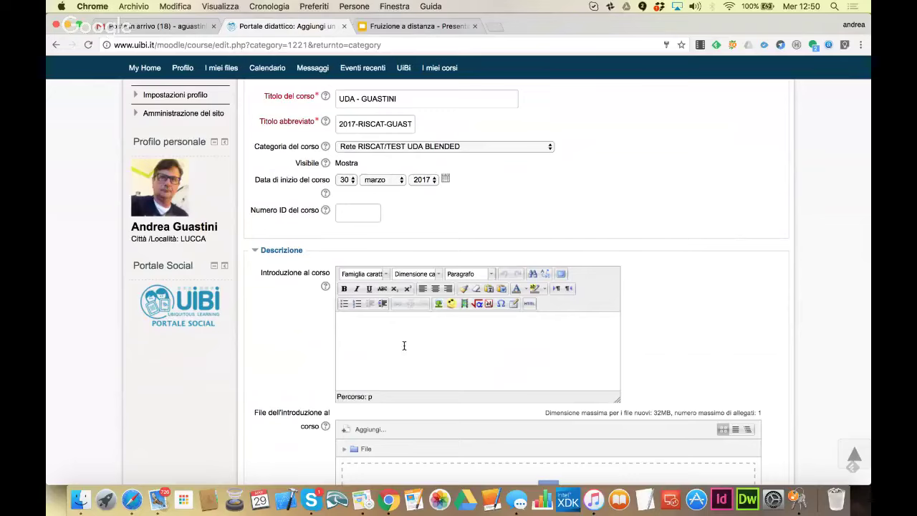
type("UNIT")
key("BackSpace")
key("BackSpace")
key("BackSpace")
type("nità")
key("BackSpace")
type("à")
key("BackSpace")
type("ò")
key("BackSpace")
type("à di")
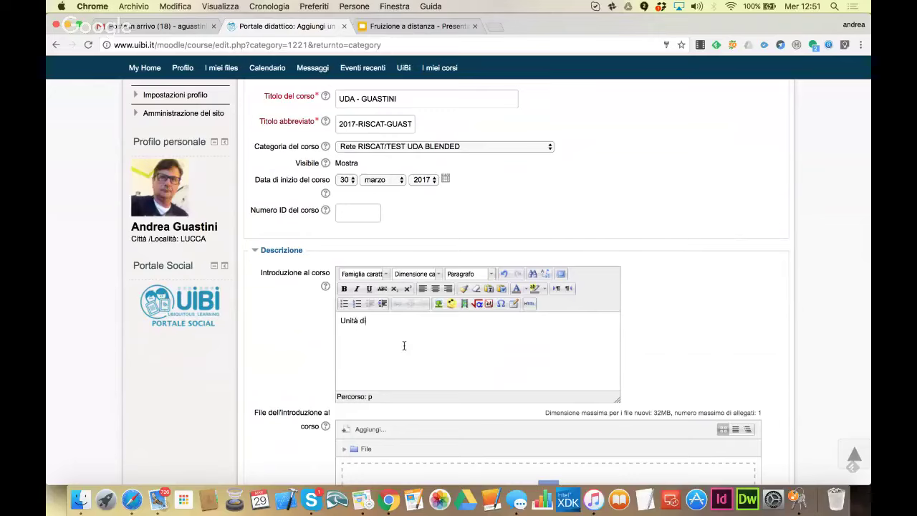
type(" apprendimento sulla Fruizione a")
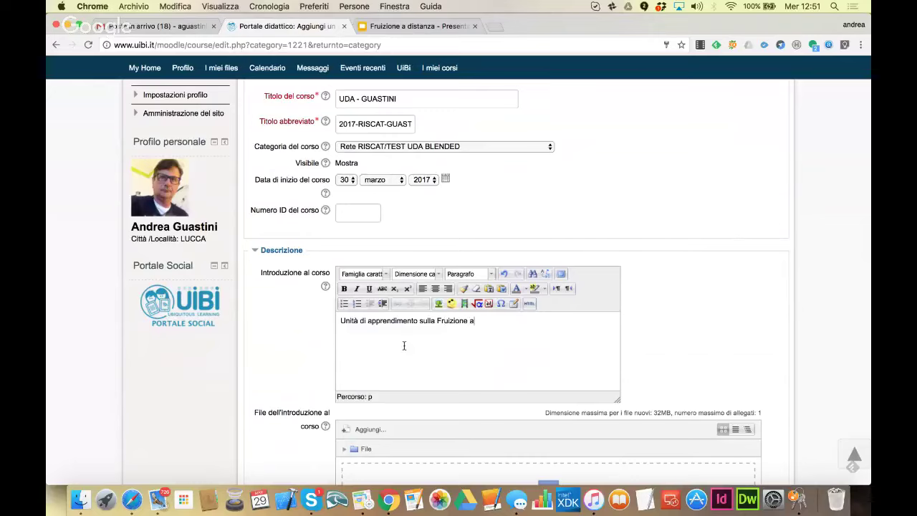
type(" Distana")
Start adding a course introduction file, check the UiBi Google Drive source and choose the Dropbox Repository.
scroll(419, 318, "down", 1)
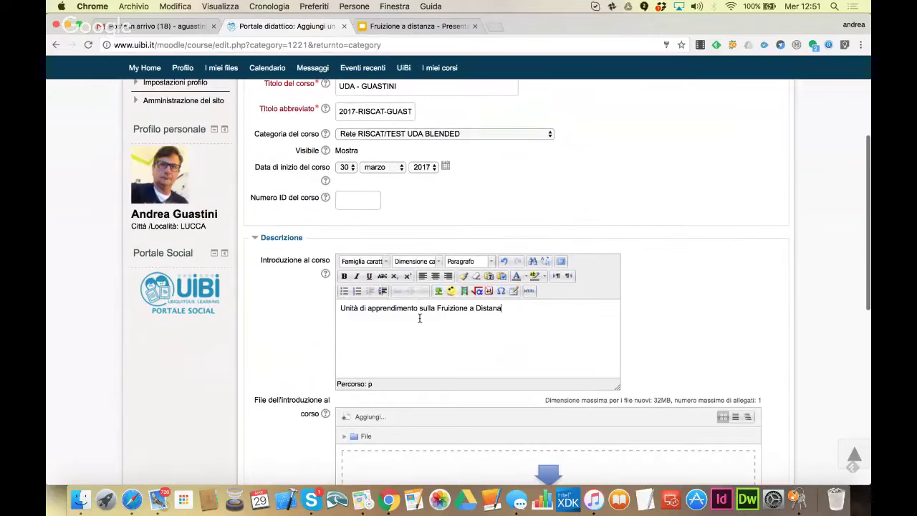
scroll(419, 318, "down", 2)
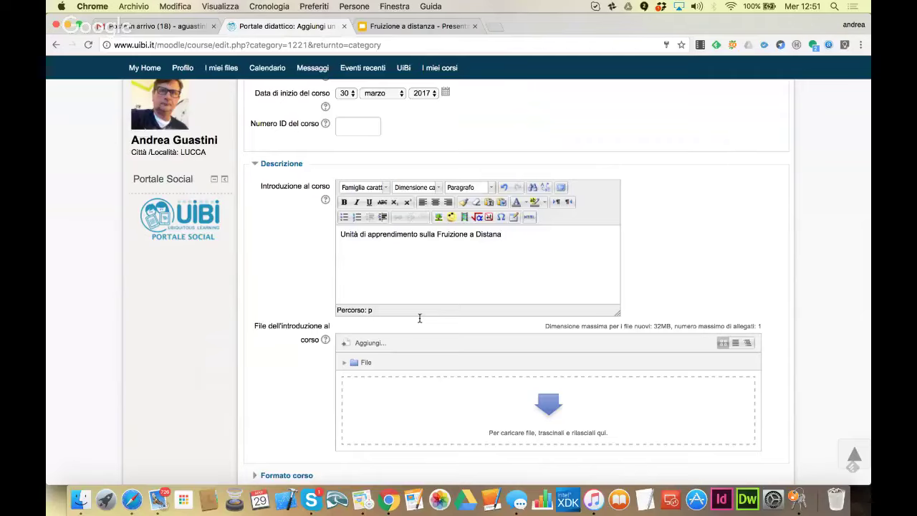
scroll(419, 318, "down", 1)
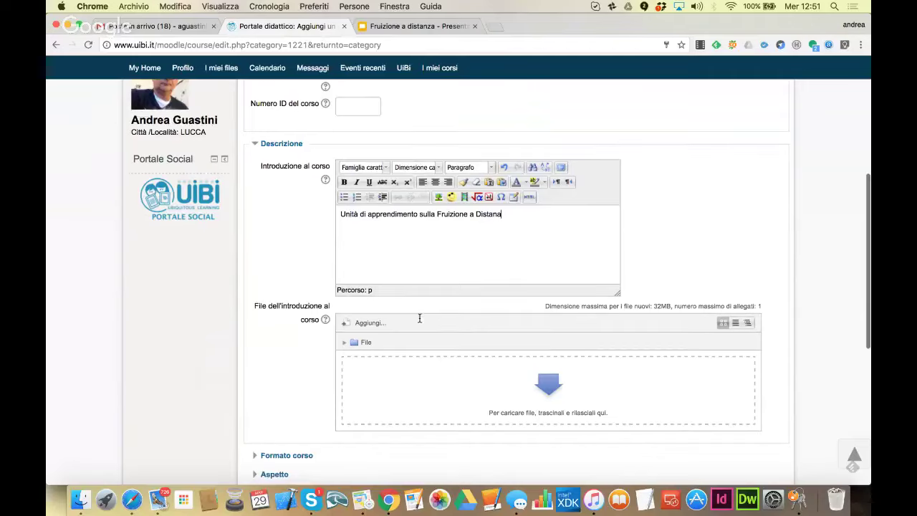
scroll(420, 317, "down", 5)
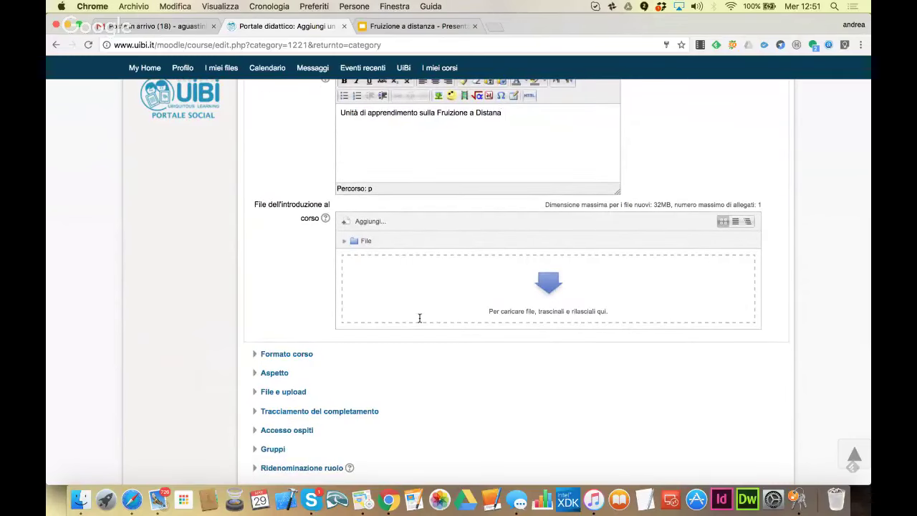
left_click(360, 228)
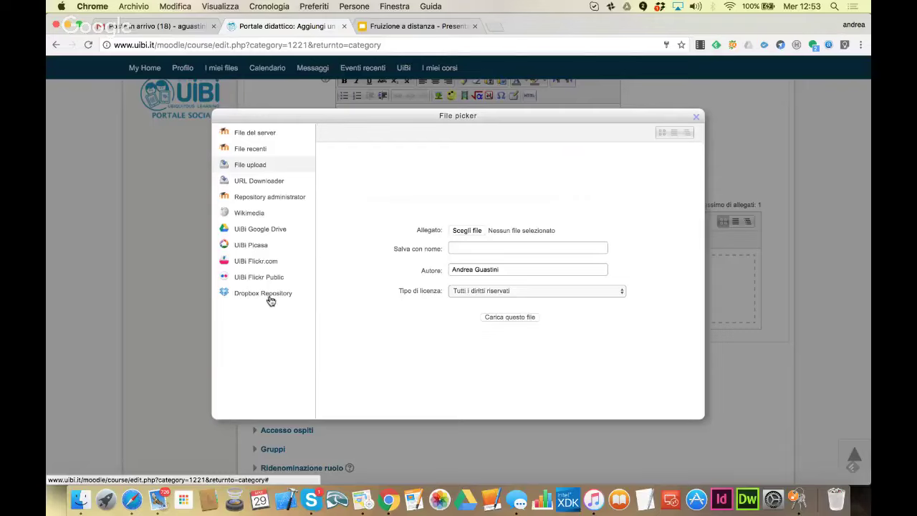
left_click(267, 234)
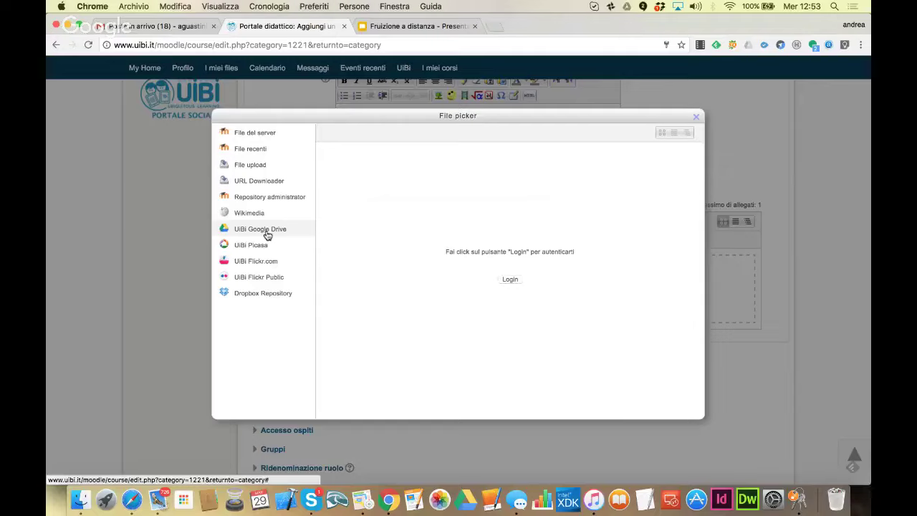
left_click(263, 298)
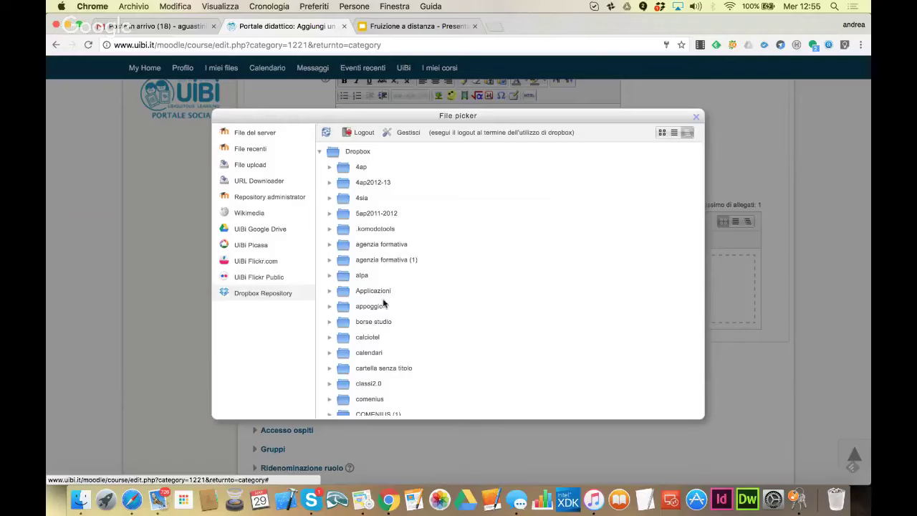
Attach a copy of logo.JPG from the Dropbox edaforum folder as the course introduction file.
scroll(387, 314, "down", 2)
scroll(388, 317, "down", 3)
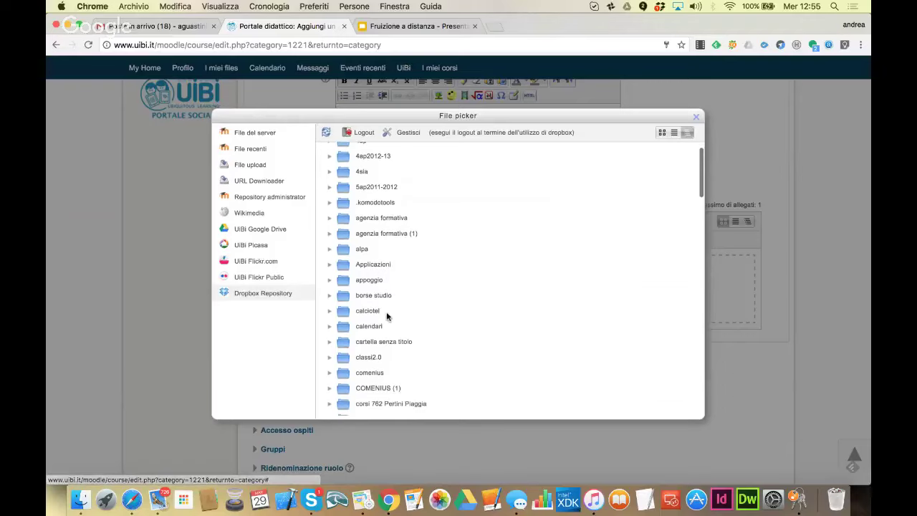
scroll(386, 315, "down", 5)
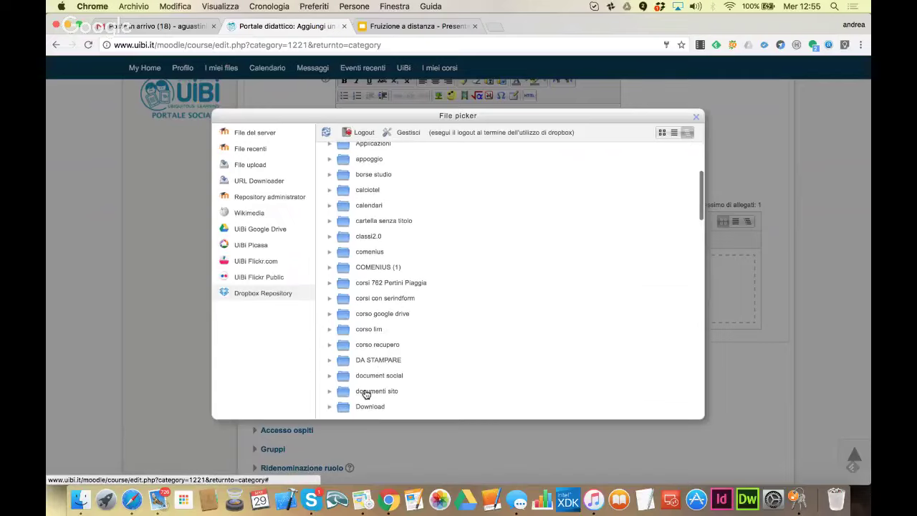
left_click(368, 391)
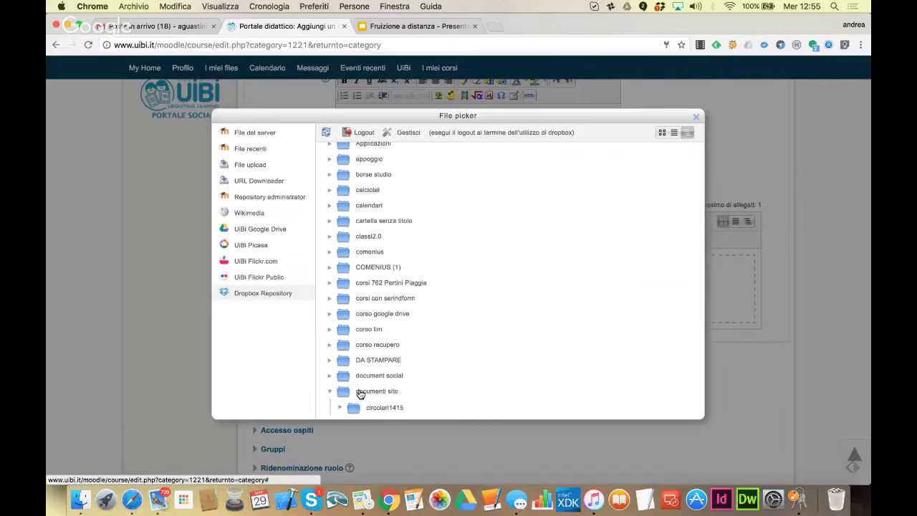
scroll(362, 393, "down", 5)
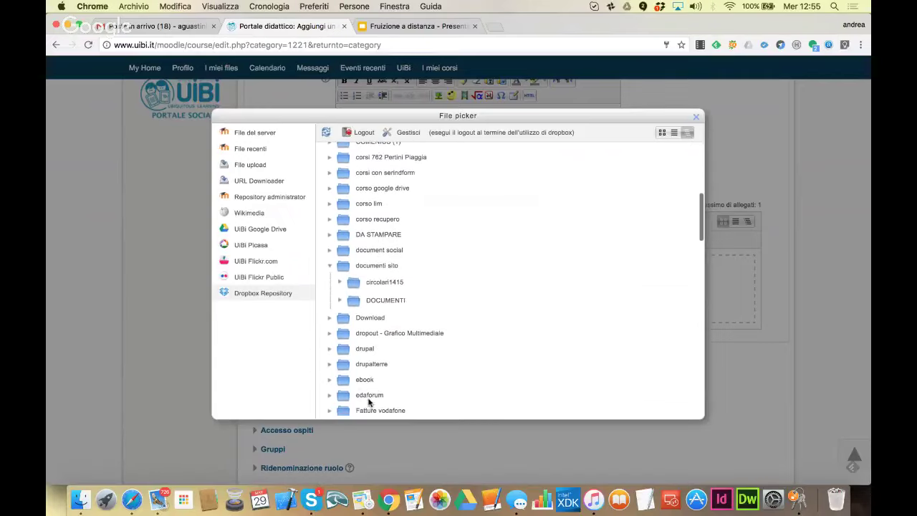
left_click(369, 397)
scroll(369, 399, "down", 5)
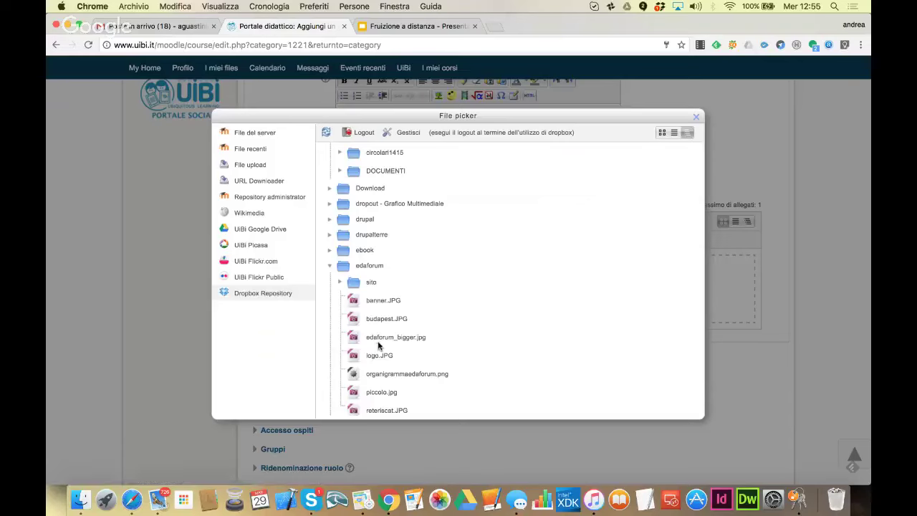
left_click(371, 361)
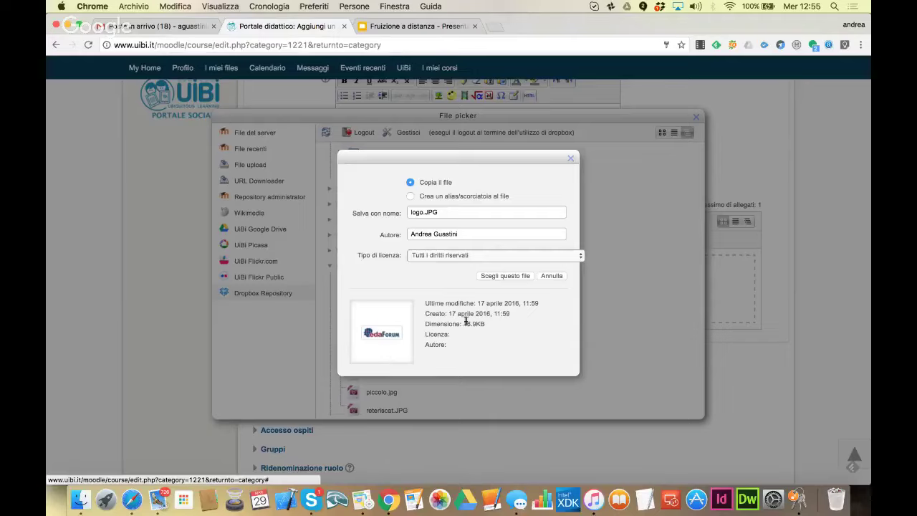
left_click(506, 276)
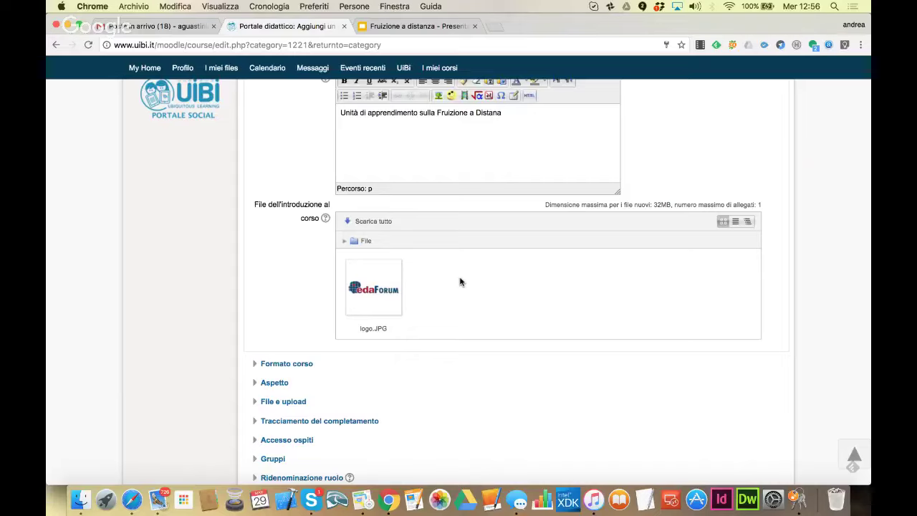
Set the course format to Per argomenti with 5 sections, with hidden sections showing only their heading.
left_click(300, 365)
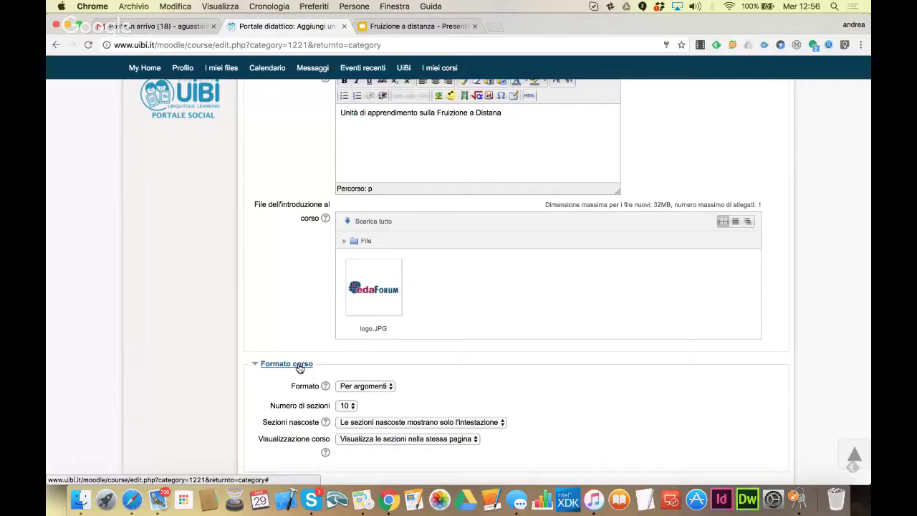
left_click(386, 387)
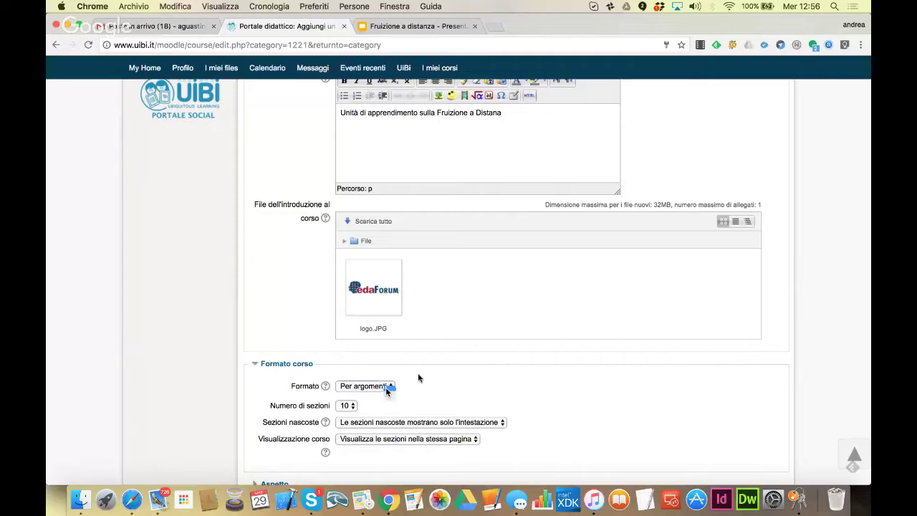
left_click(340, 410)
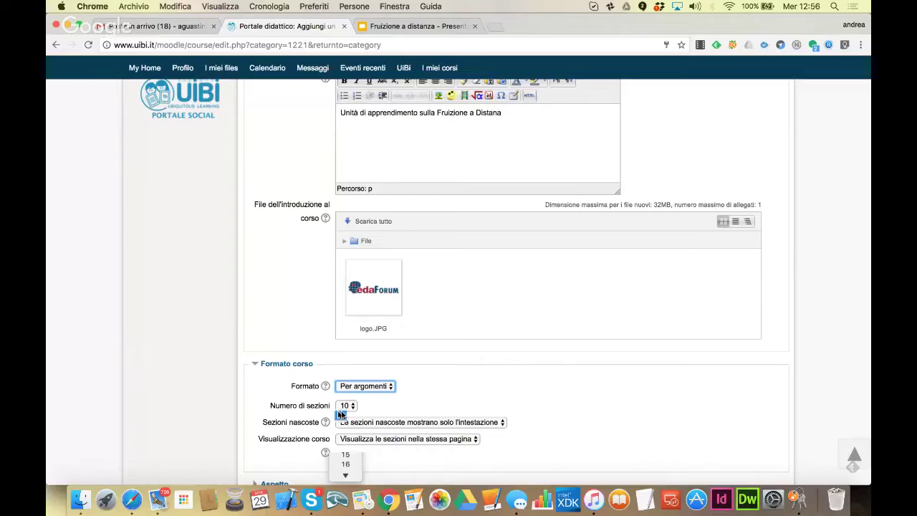
left_click(351, 360)
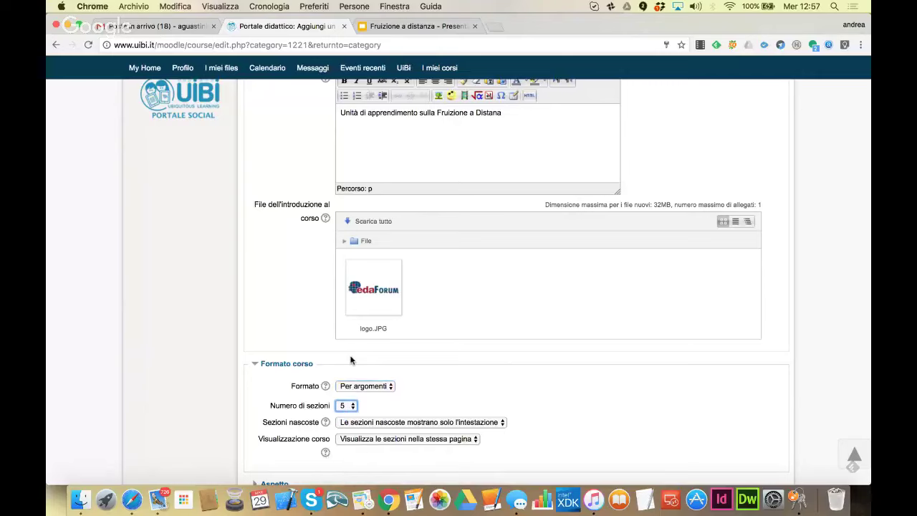
scroll(476, 396, "down", 1)
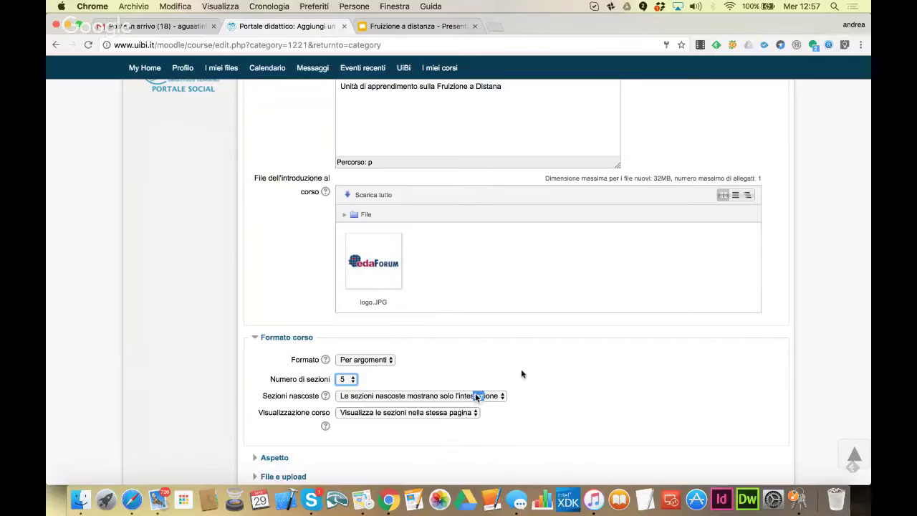
left_click(464, 397)
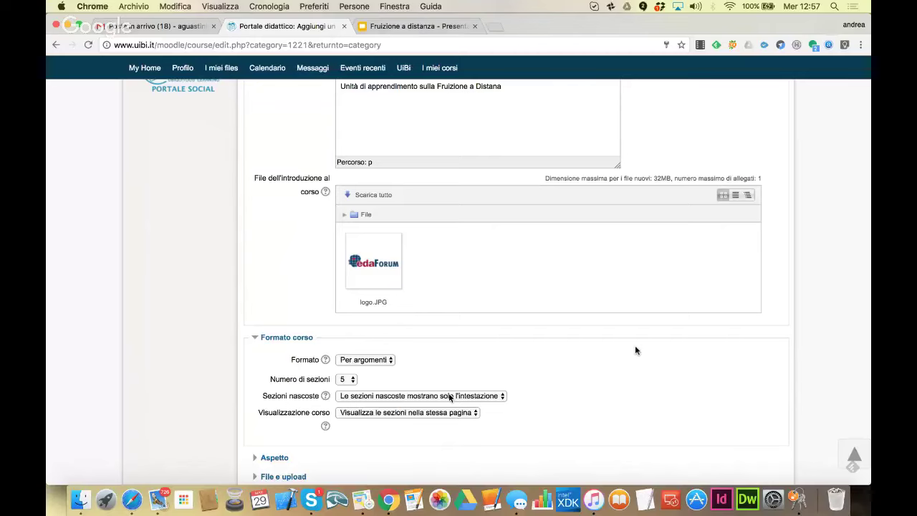
scroll(607, 369, "down", 1)
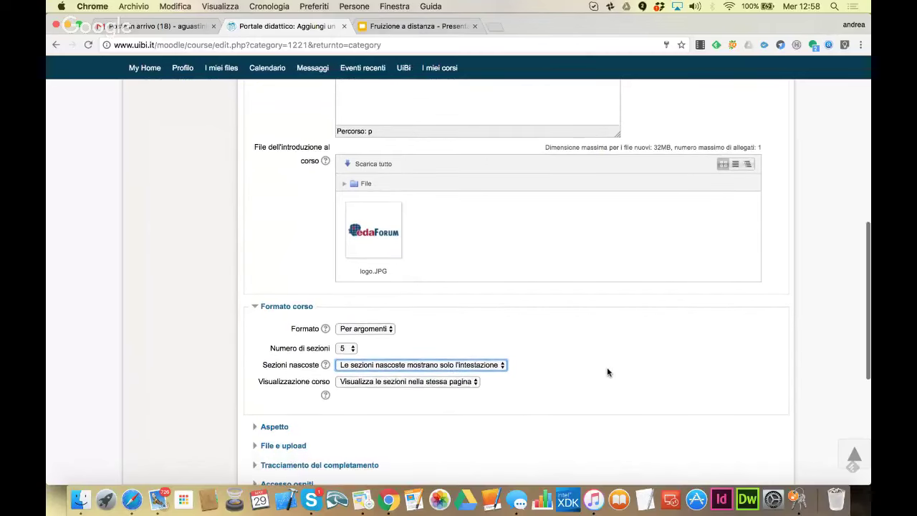
Expand the Aspetto settings of the new course and check the choices for Forza lingua.
scroll(607, 372, "down", 2)
left_click(279, 368)
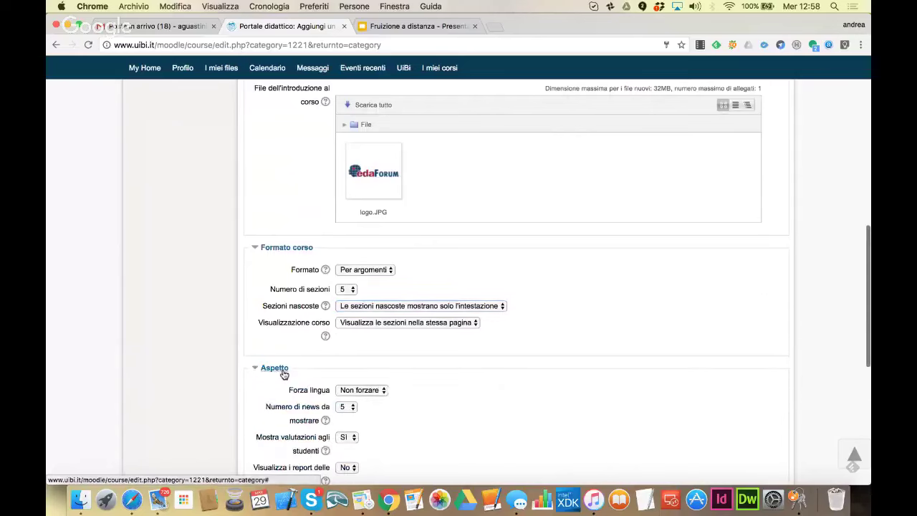
scroll(440, 395, "down", 1)
left_click(376, 383)
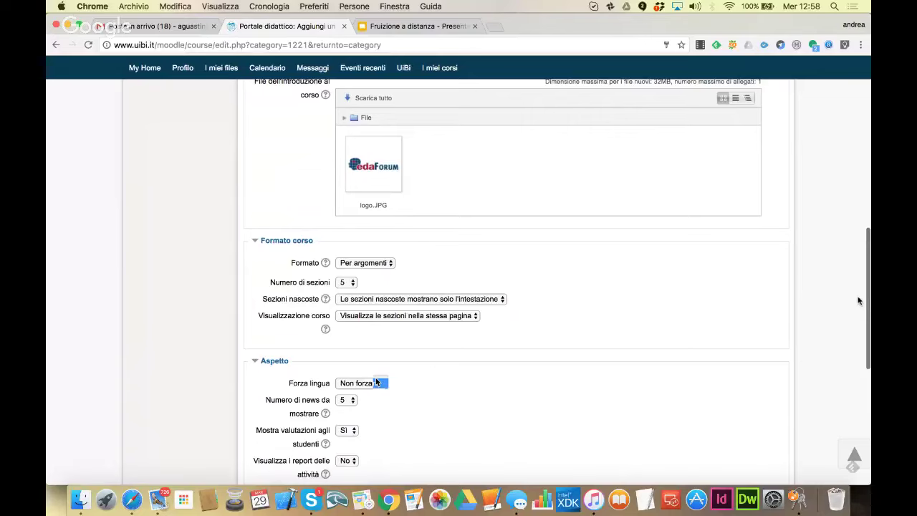
Review the site's language selector and set Forza lingua for the course to English (en).
scroll(773, 313, "up", 3)
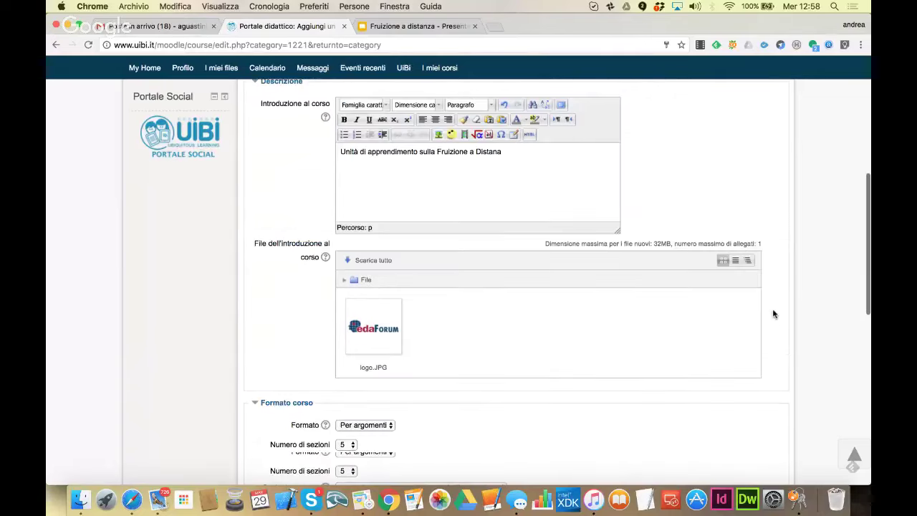
scroll(772, 314, "up", 6)
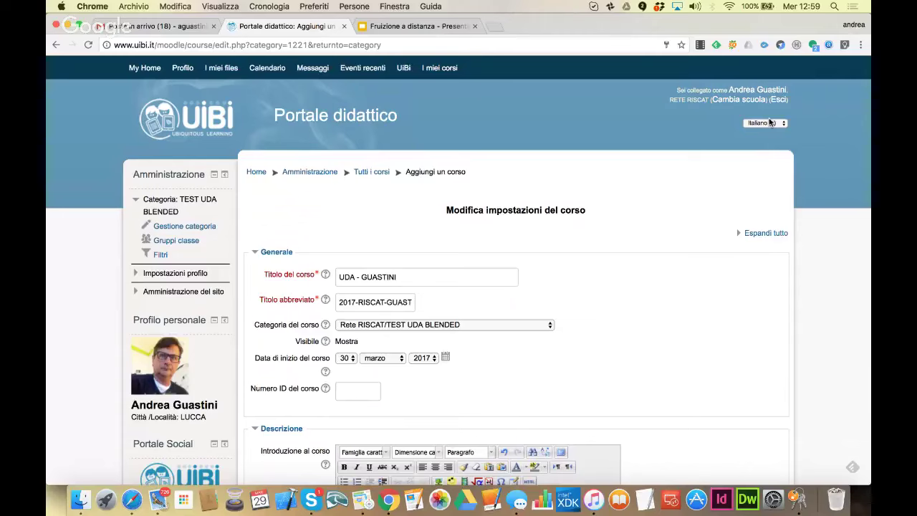
scroll(770, 123, "down", 5)
scroll(771, 122, "down", 4)
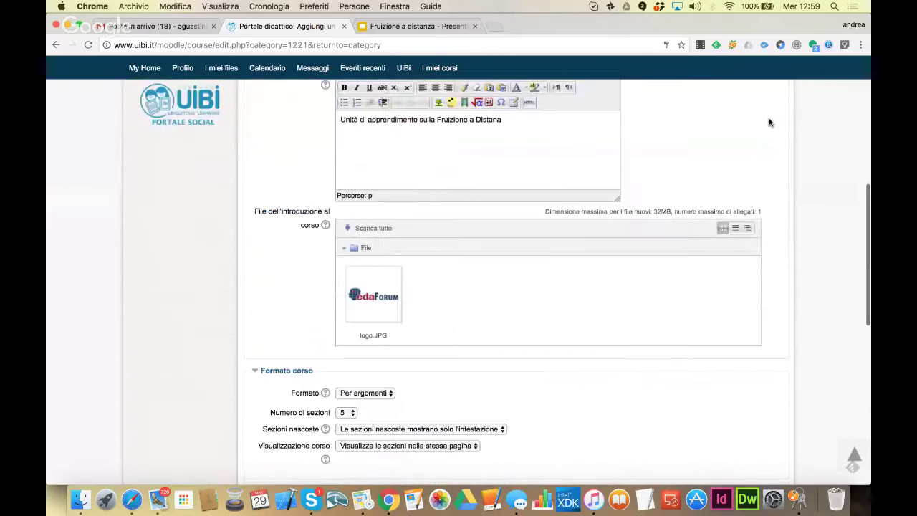
scroll(769, 123, "down", 4)
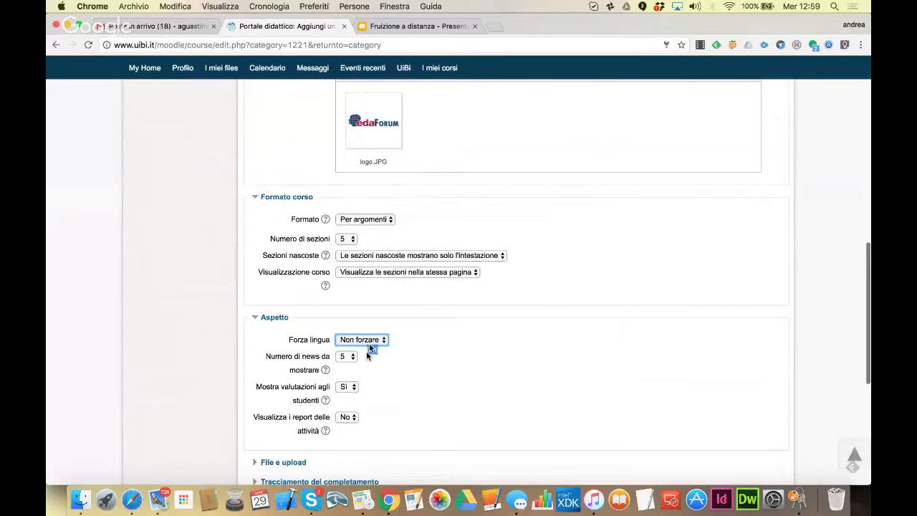
left_click_drag(370, 349, 367, 356)
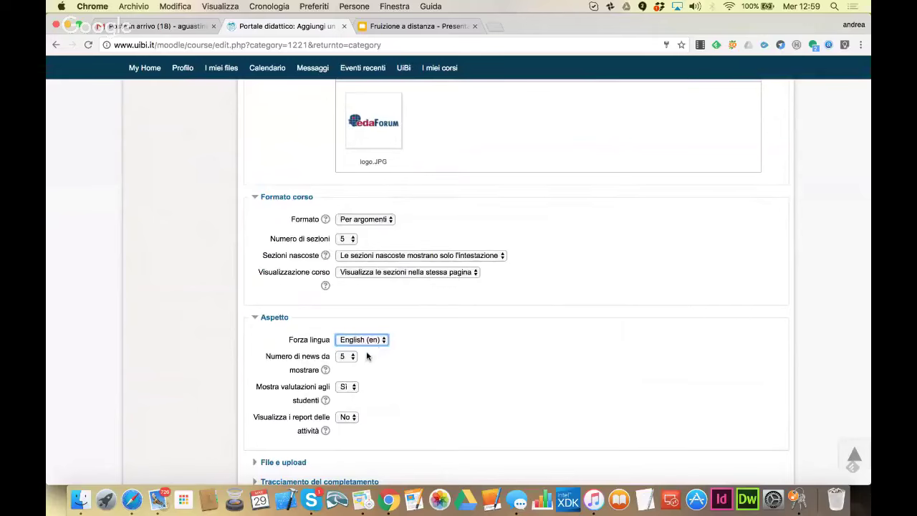
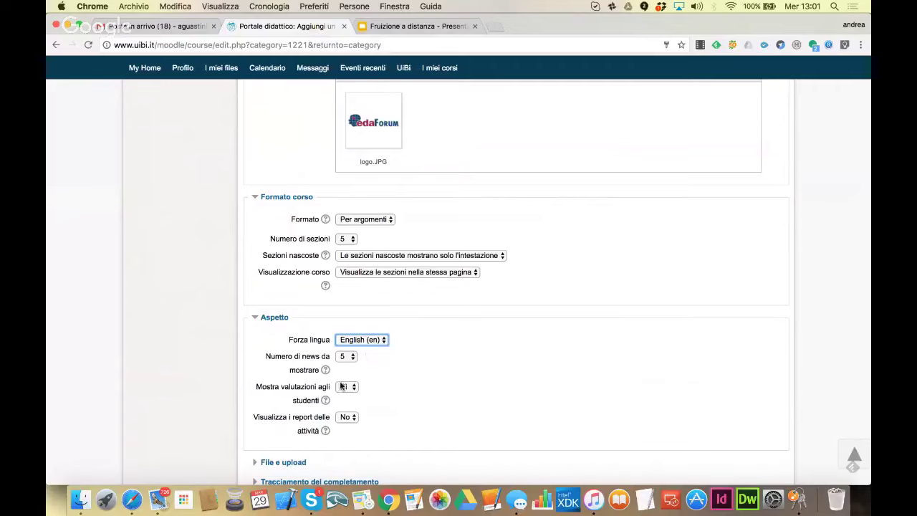
Set Forza lingua back to Non forzare.
left_click_drag(380, 342, 376, 334)
scroll(402, 387, "down", 1)
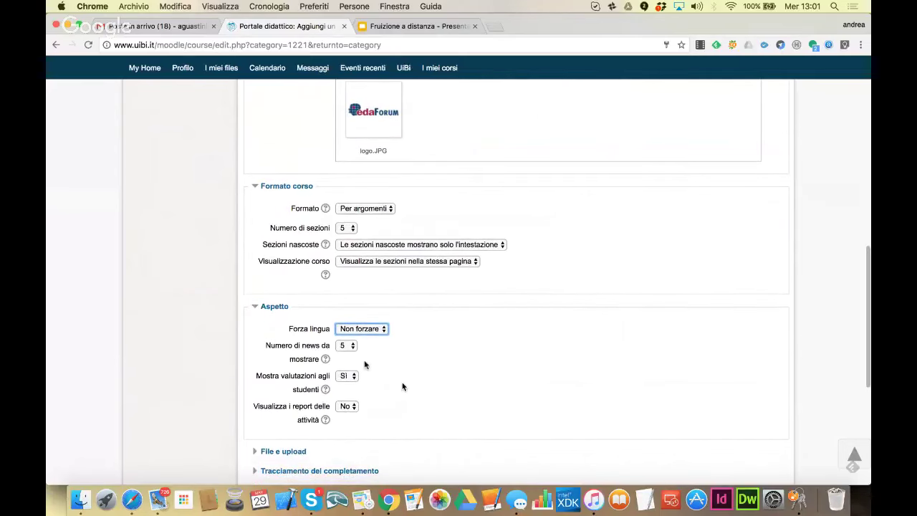
right_click(381, 410)
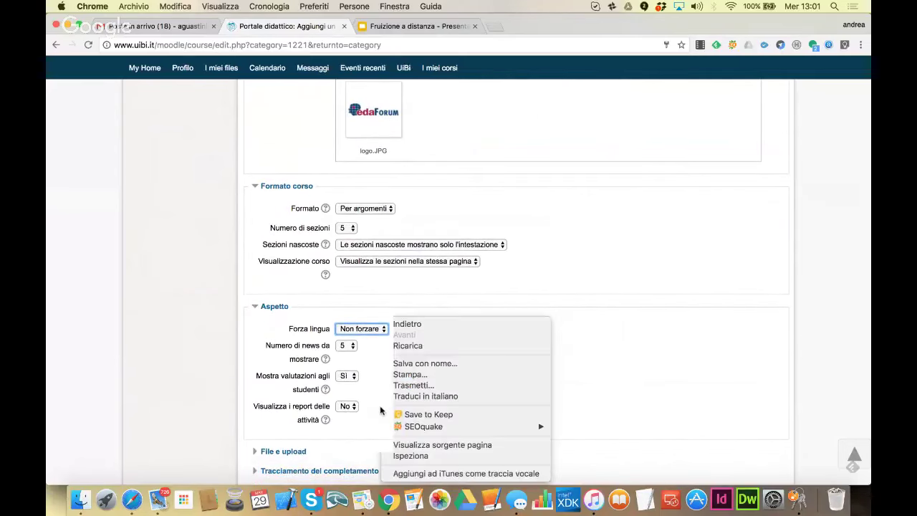
left_click(369, 391)
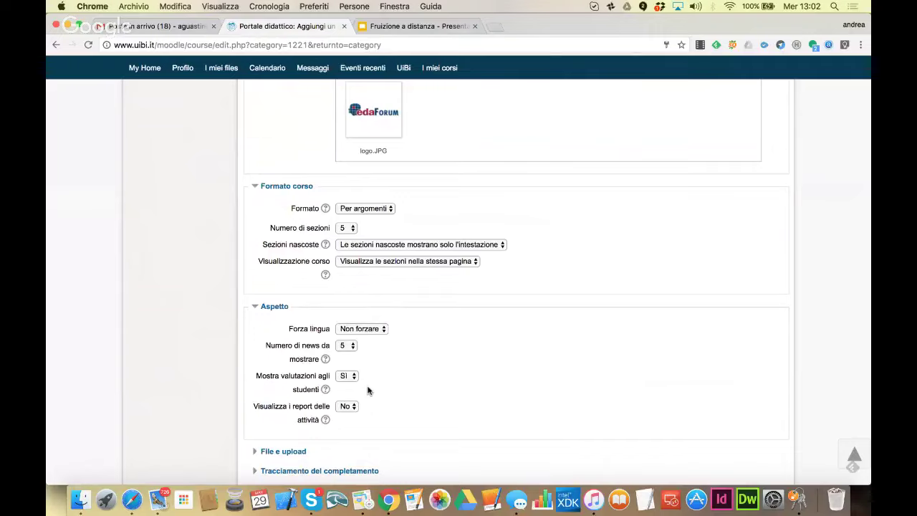
Expand the File e upload and Tracciamento del completamento settings to review the maximum upload size and completion tracking.
scroll(368, 389, "down", 5)
left_click(283, 289)
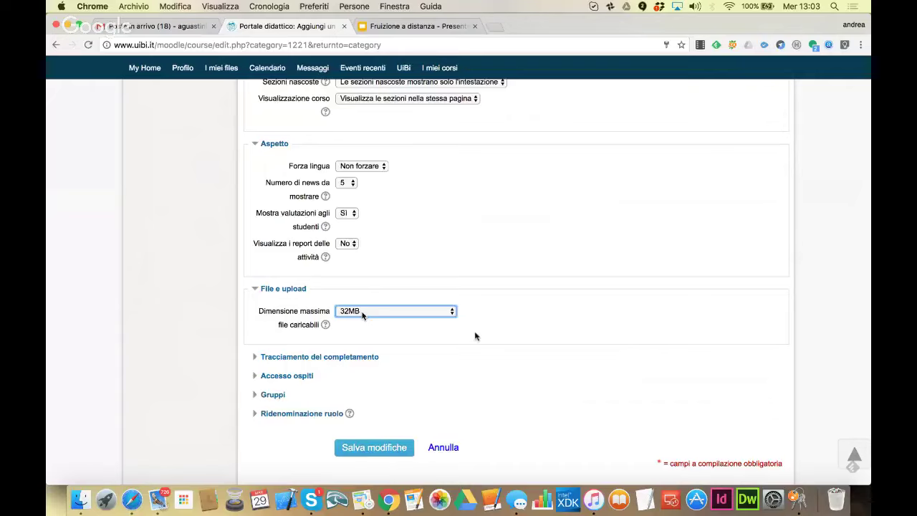
left_click(311, 357)
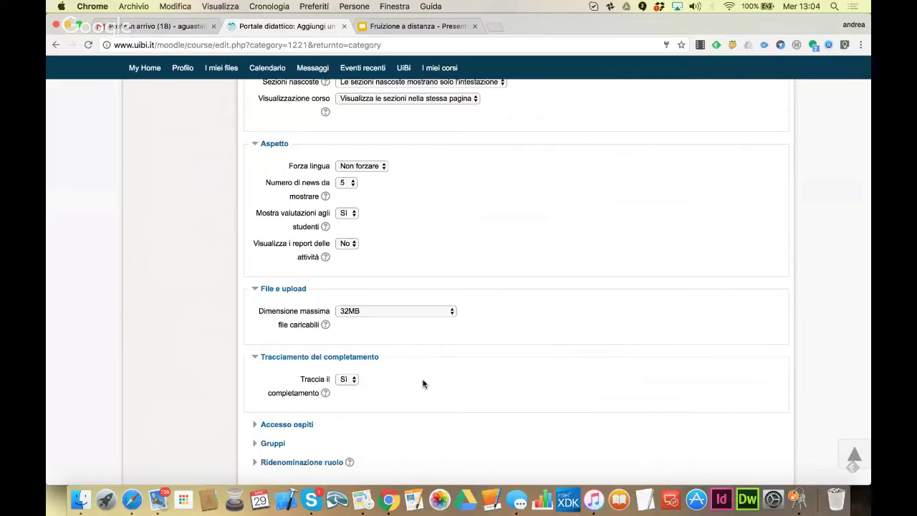
Expand the Accesso ospiti settings and briefly toggle the display of the guest access key.
scroll(333, 413, "down", 1)
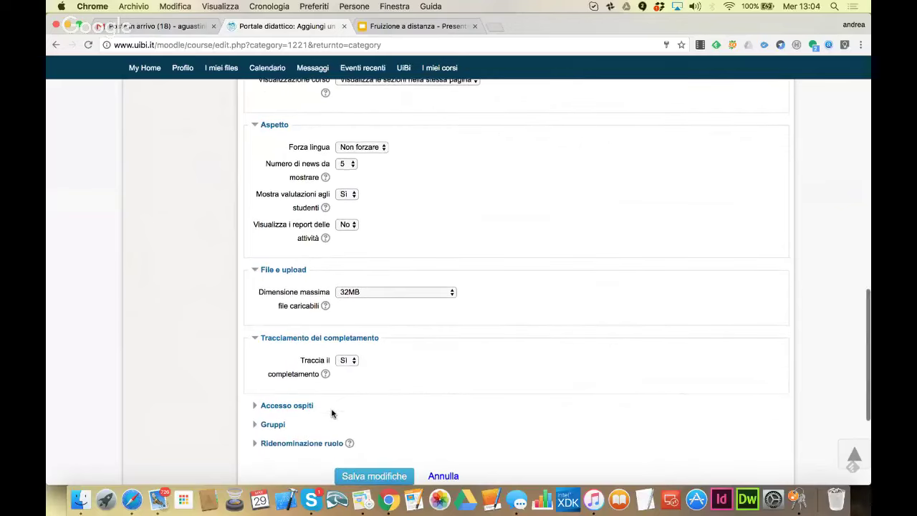
left_click(301, 406)
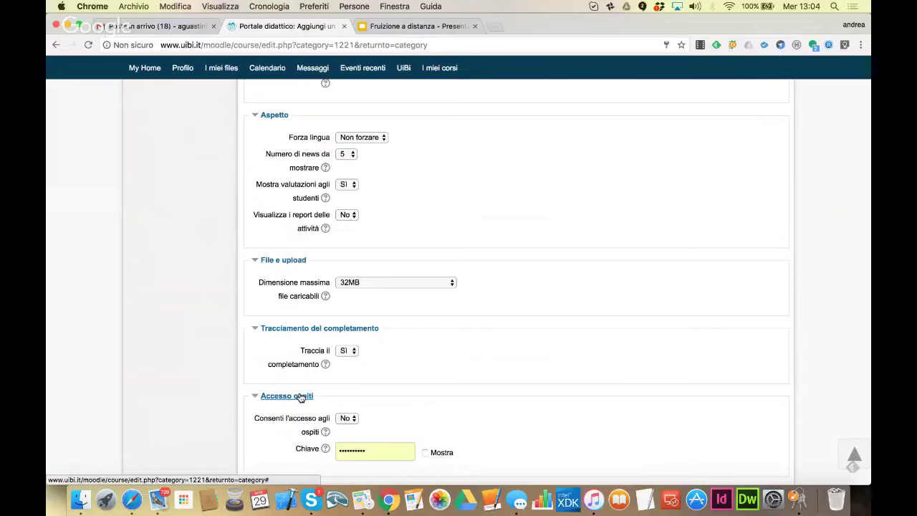
scroll(301, 397, "down", 3)
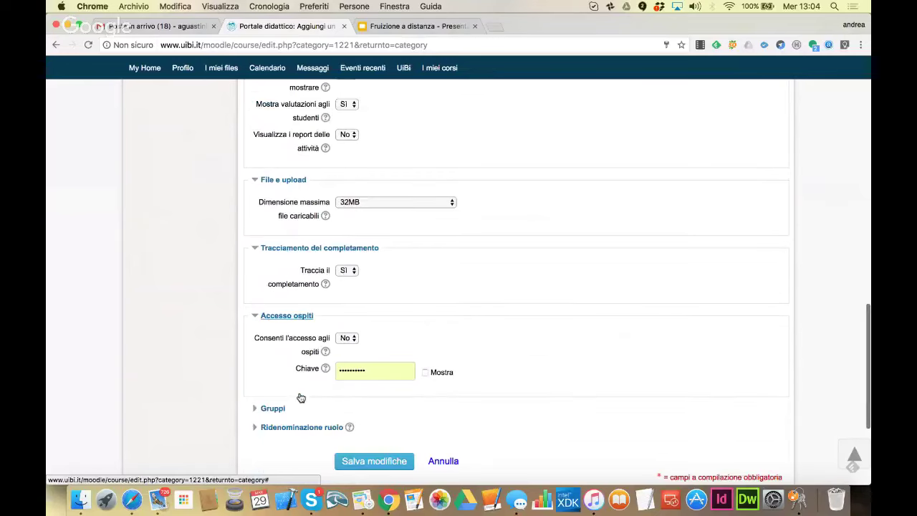
left_click(426, 374)
left_click(426, 373)
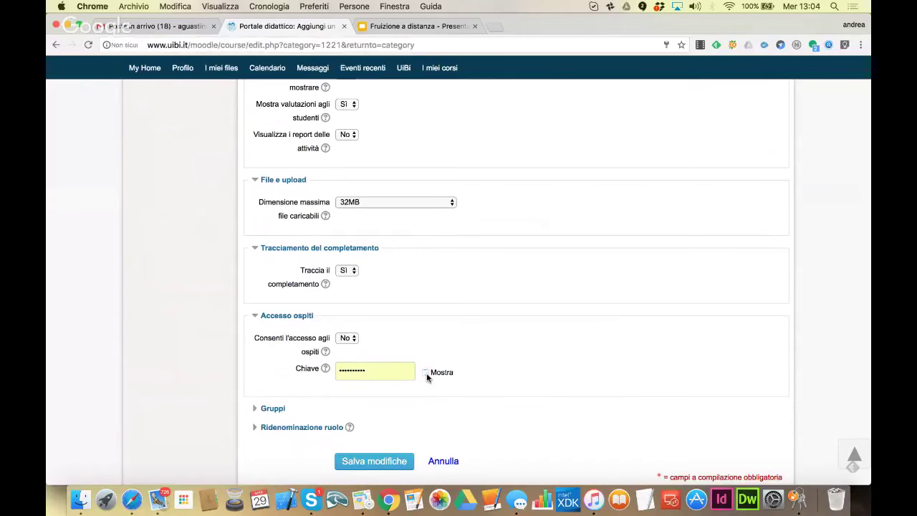
Expand the Gruppi settings, check the Modalità gruppo choices and read the help text for that option.
scroll(403, 413, "down", 2)
left_click(279, 366)
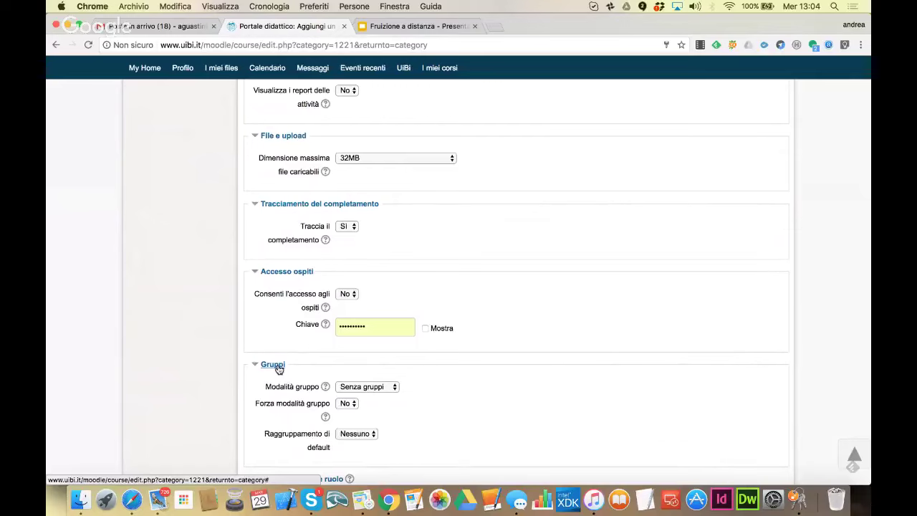
left_click(390, 388)
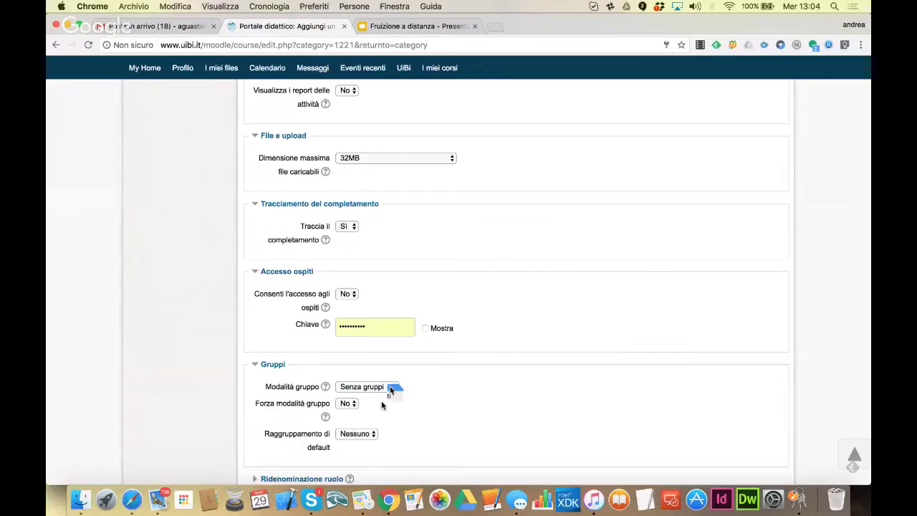
left_click(305, 388)
left_click(325, 386)
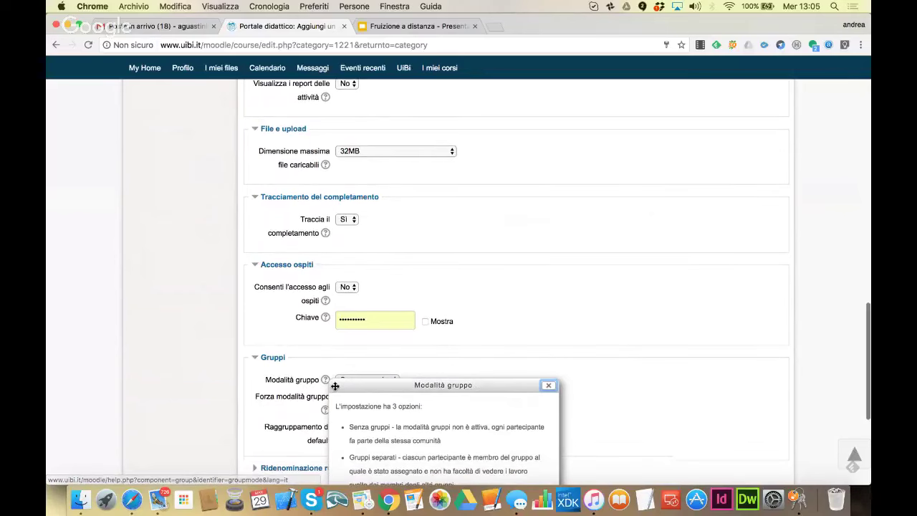
scroll(335, 386, "down", 4)
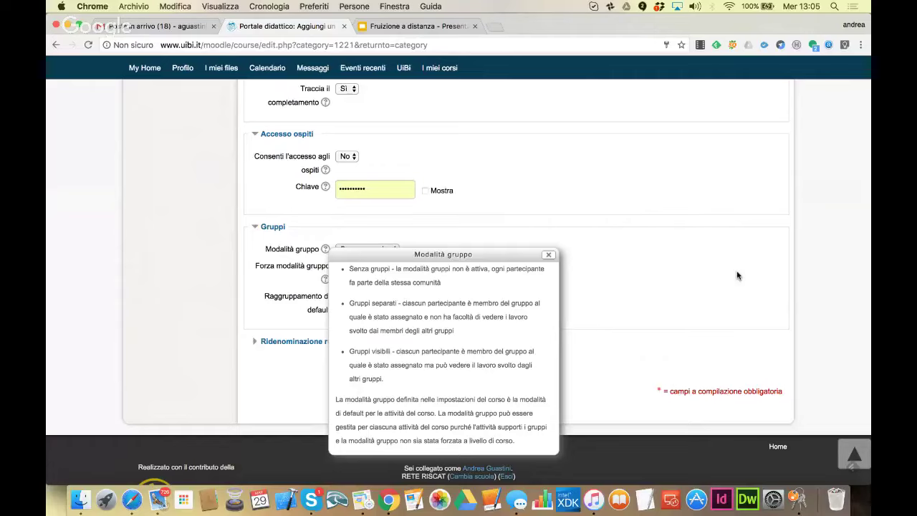
left_click(738, 252)
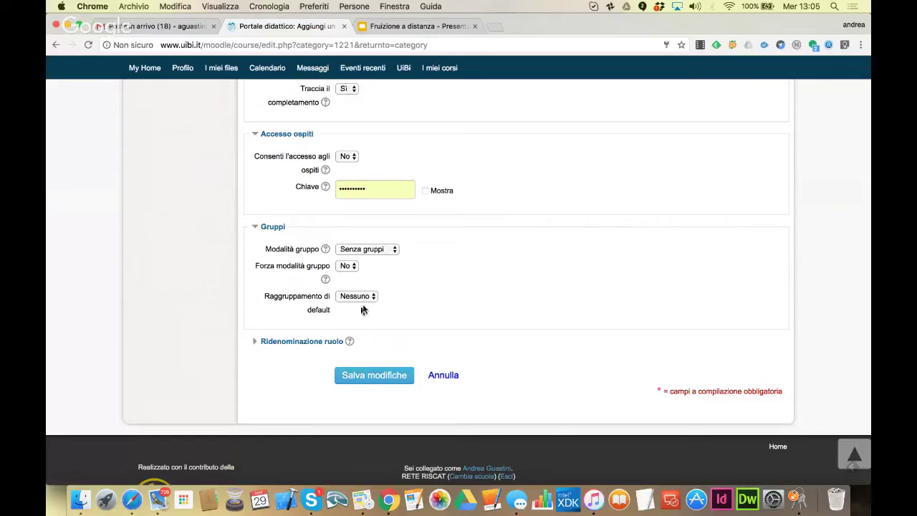
Expand and review the Ridenominazione ruolo fields, leaving them blank, and save the new course.
left_click(333, 344)
scroll(333, 348, "down", 2)
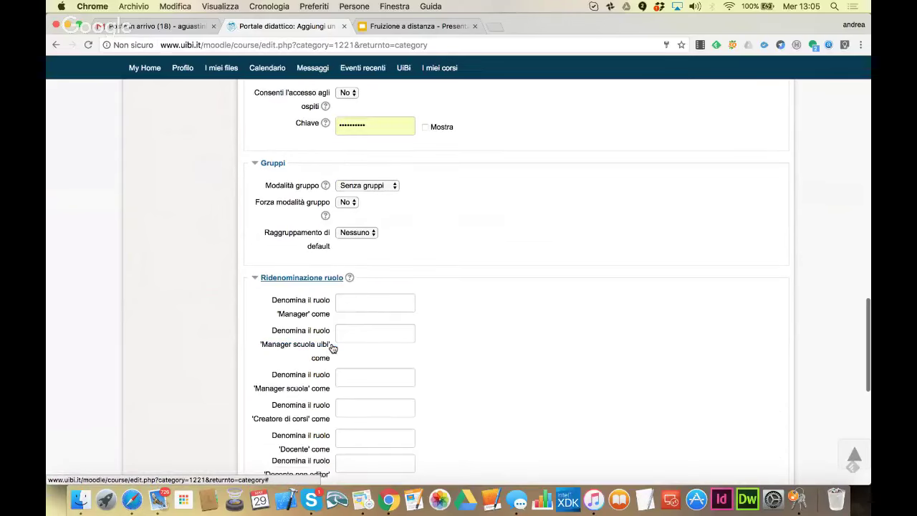
scroll(333, 348, "down", 2)
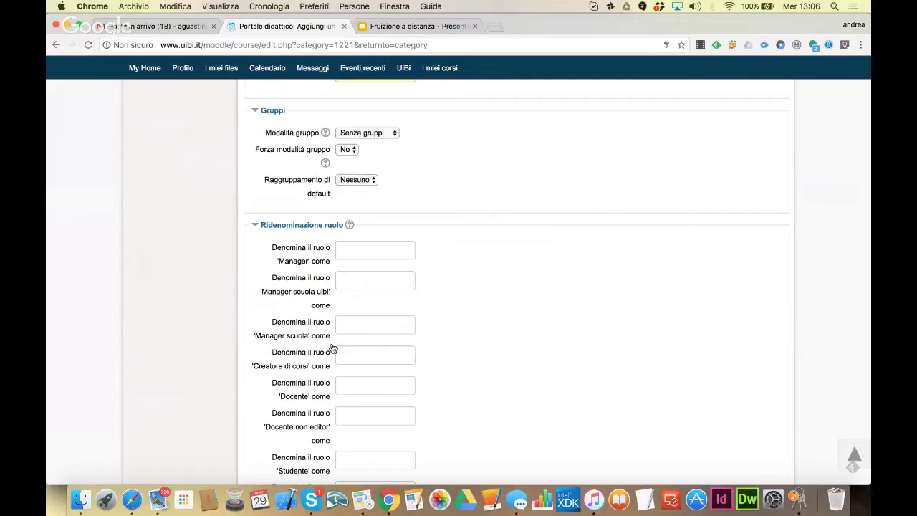
scroll(333, 348, "down", 8)
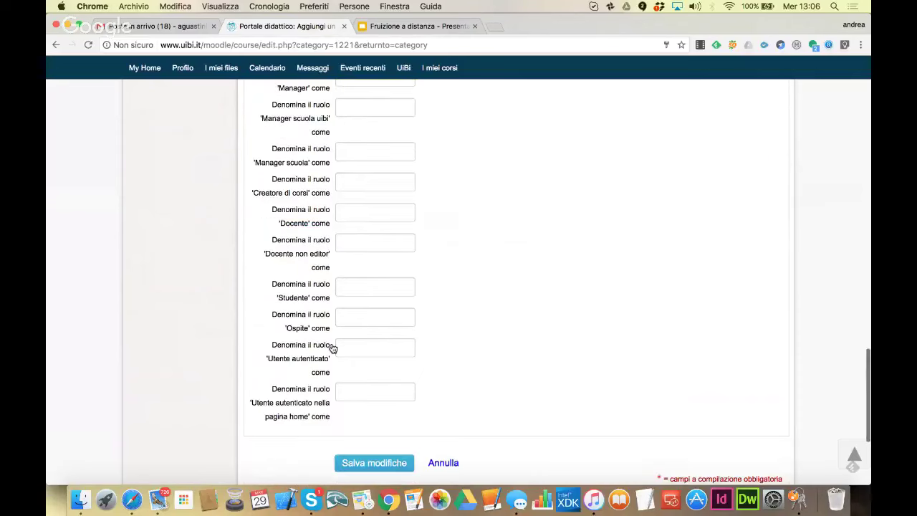
left_click(380, 335)
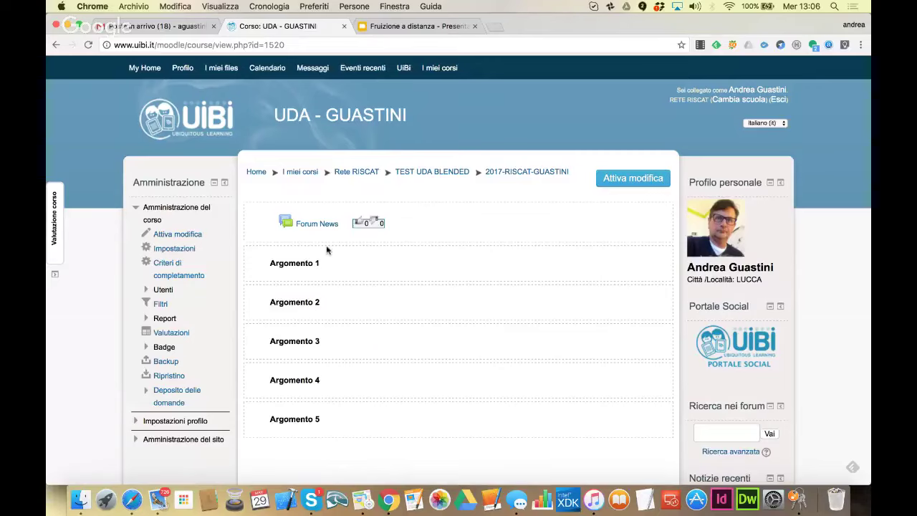
Try to open the TEST UDA BLENDED category from the course page, and minimise the browser window to reach the Google Hangouts broadcast.
left_click(544, 174)
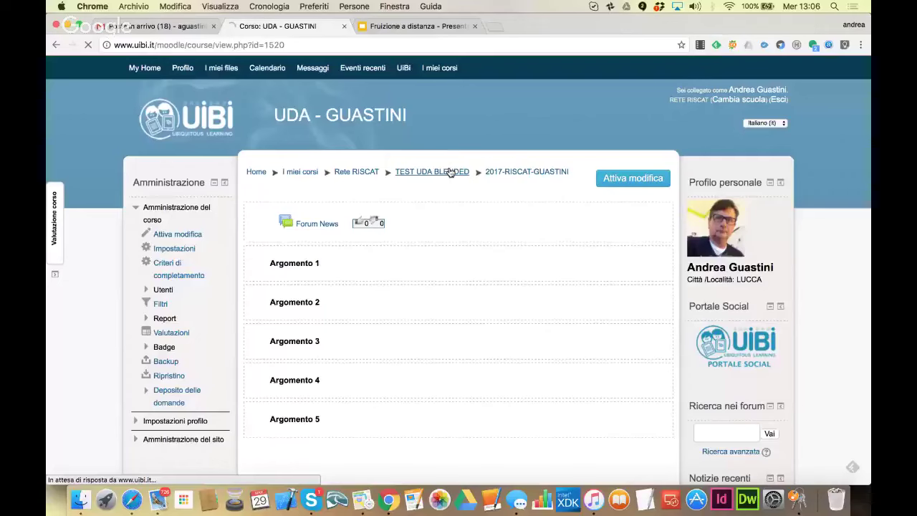
scroll(450, 173, "down", 1)
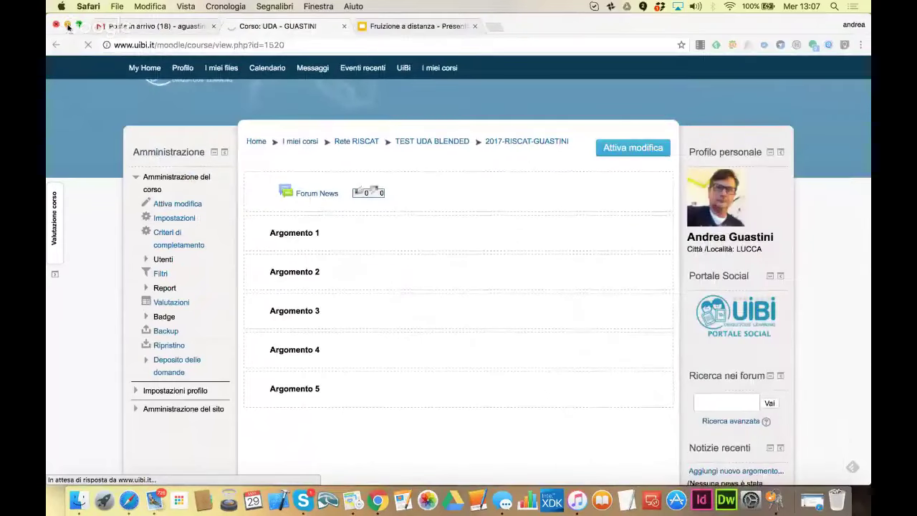
left_click(68, 26)
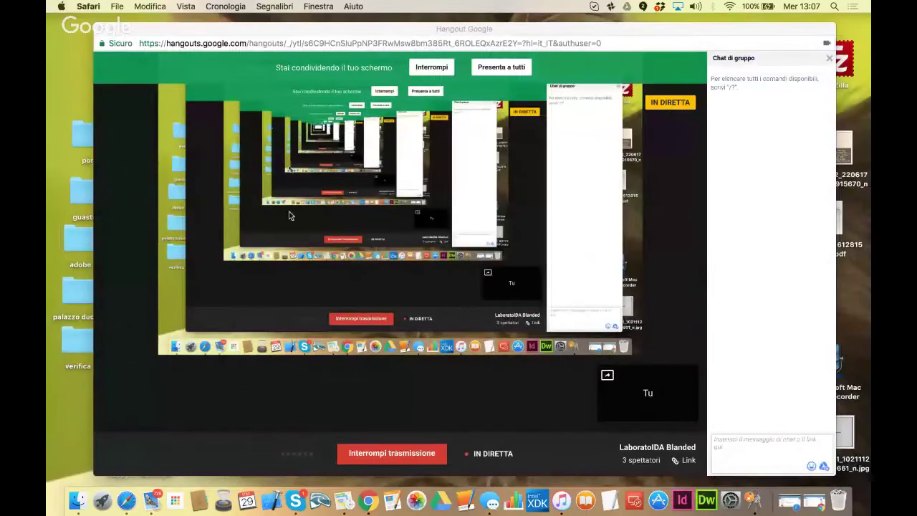